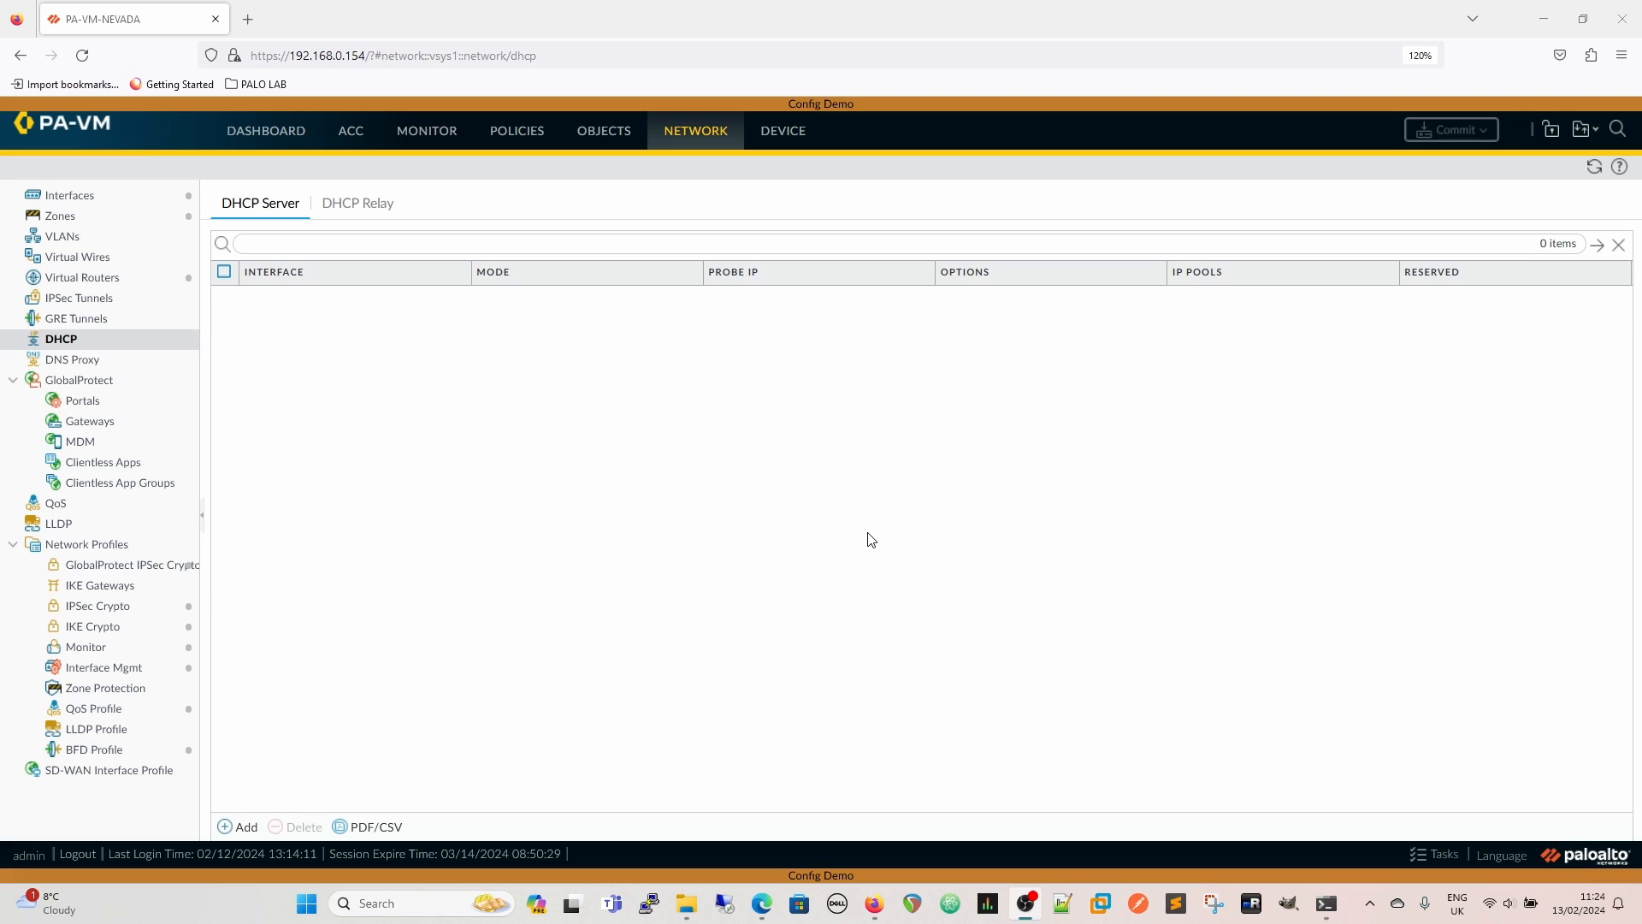
Look at the interface choices and server fields for a new DHCP relay, and discard the entry.
{"action": "left_click", "coordinate": [924, 537]}
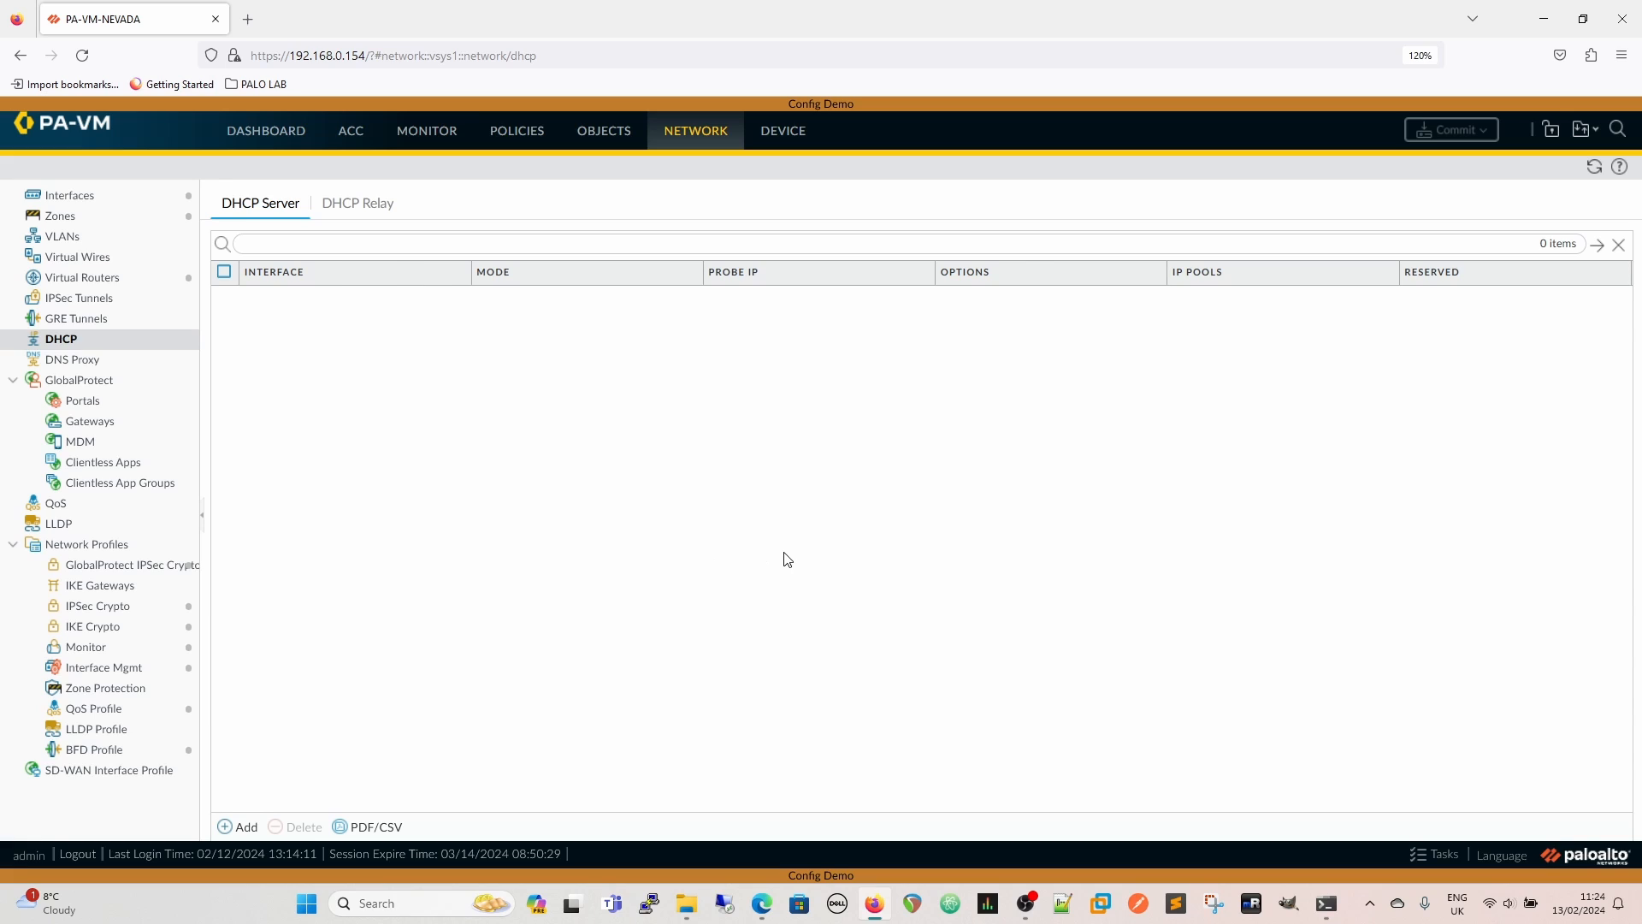
{"action": "left_click", "coordinate": [357, 209]}
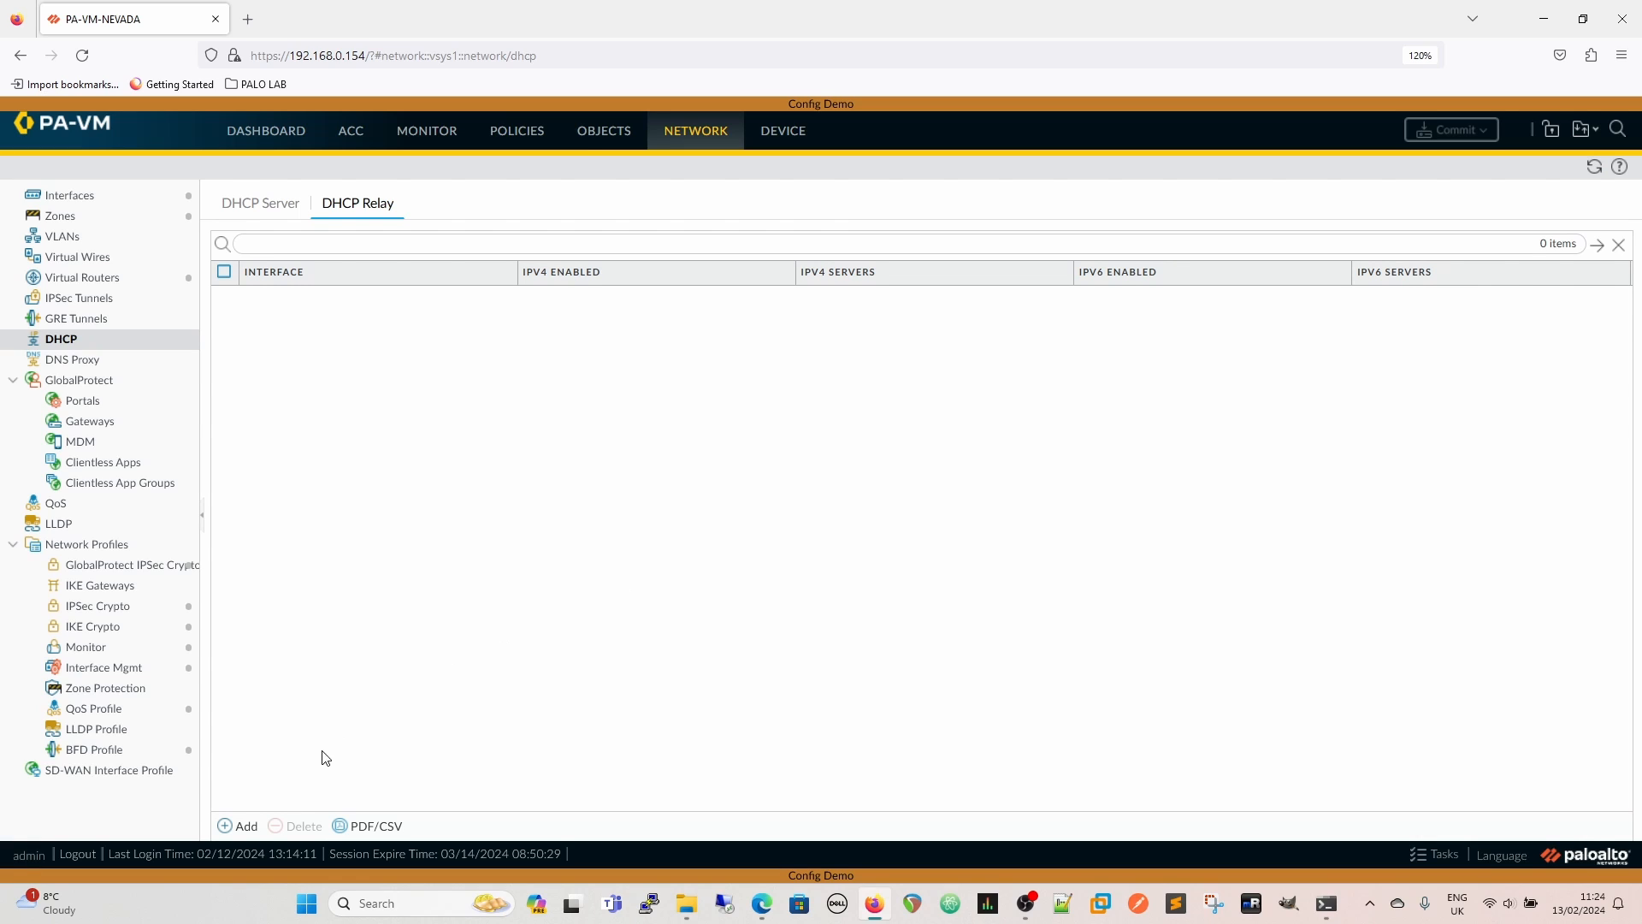
{"action": "left_click", "coordinate": [242, 827]}
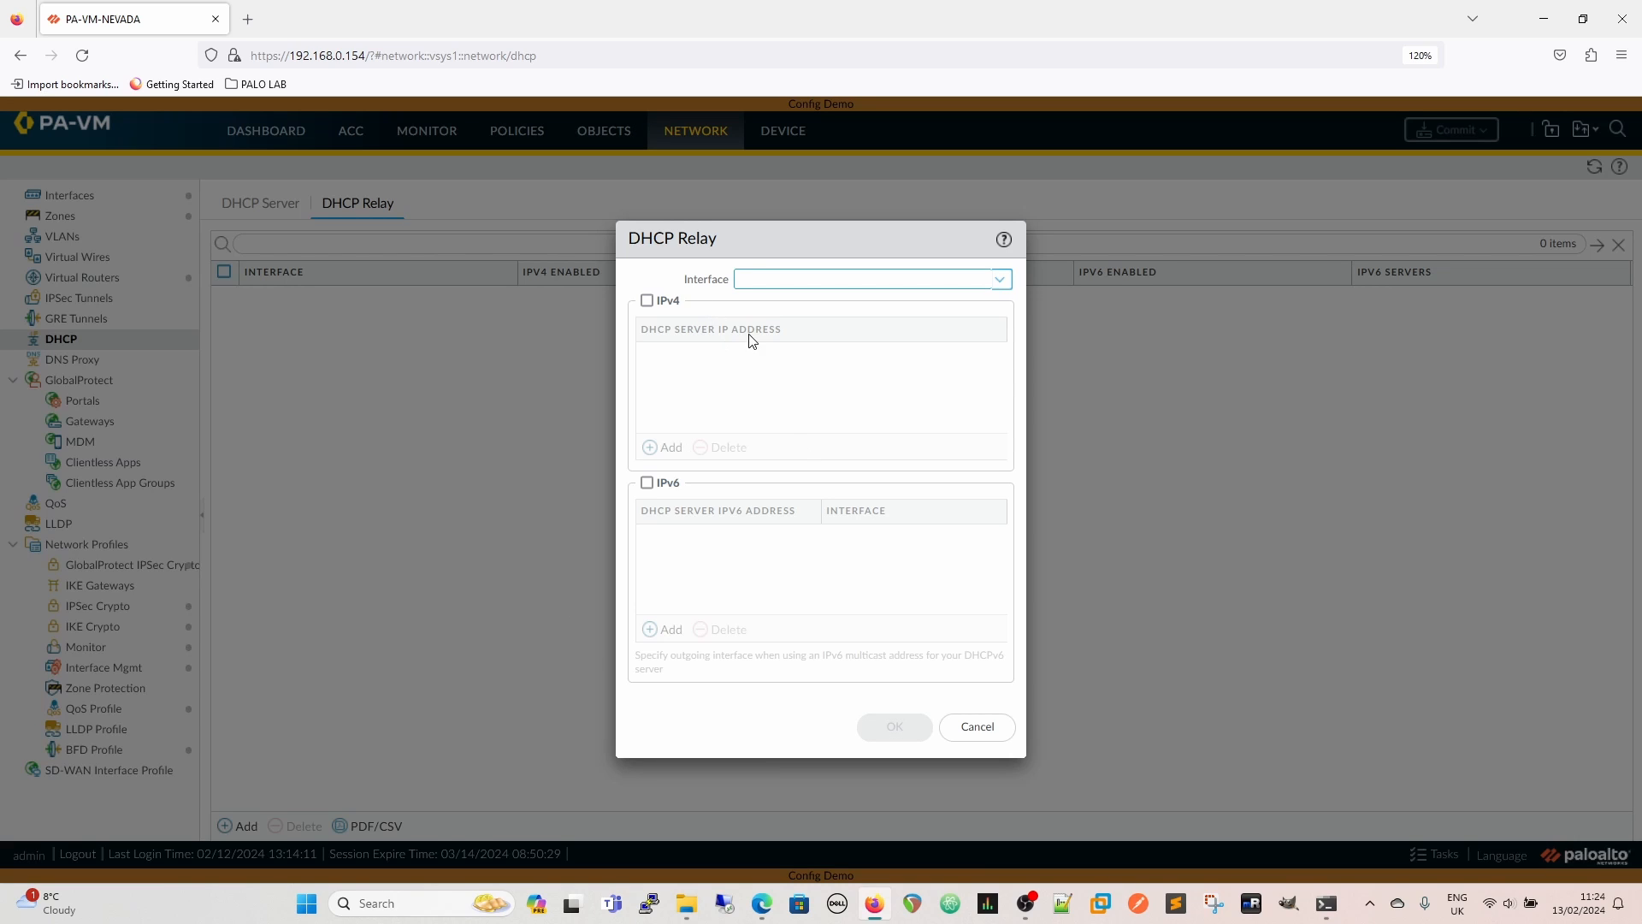
{"action": "left_click", "coordinate": [999, 281]}
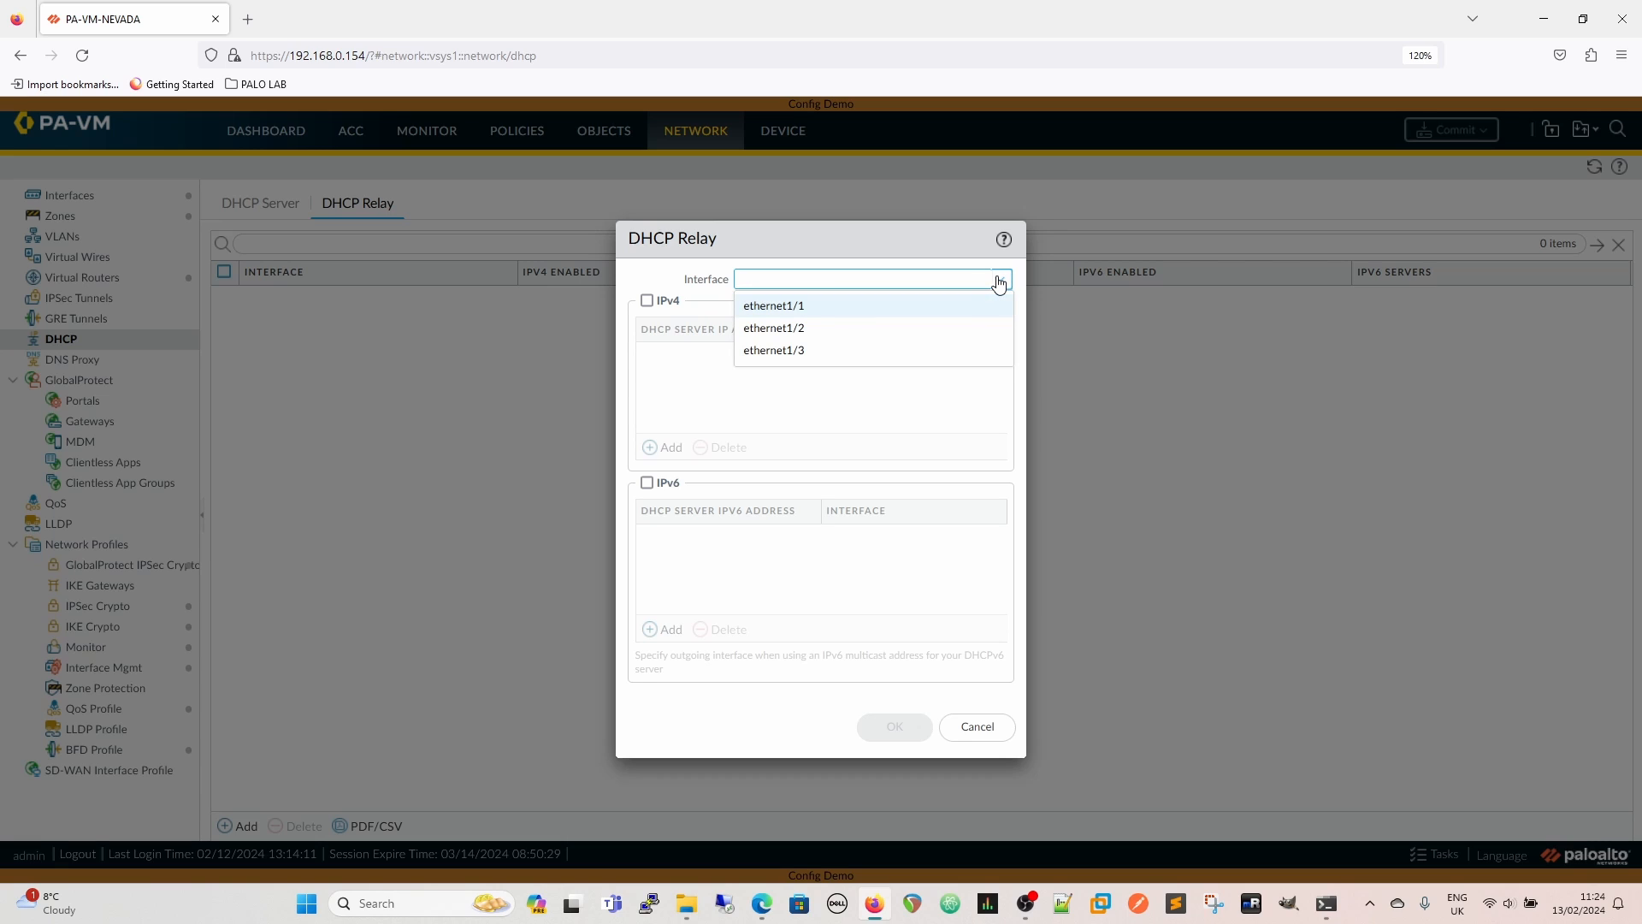
{"action": "left_click", "coordinate": [999, 282]}
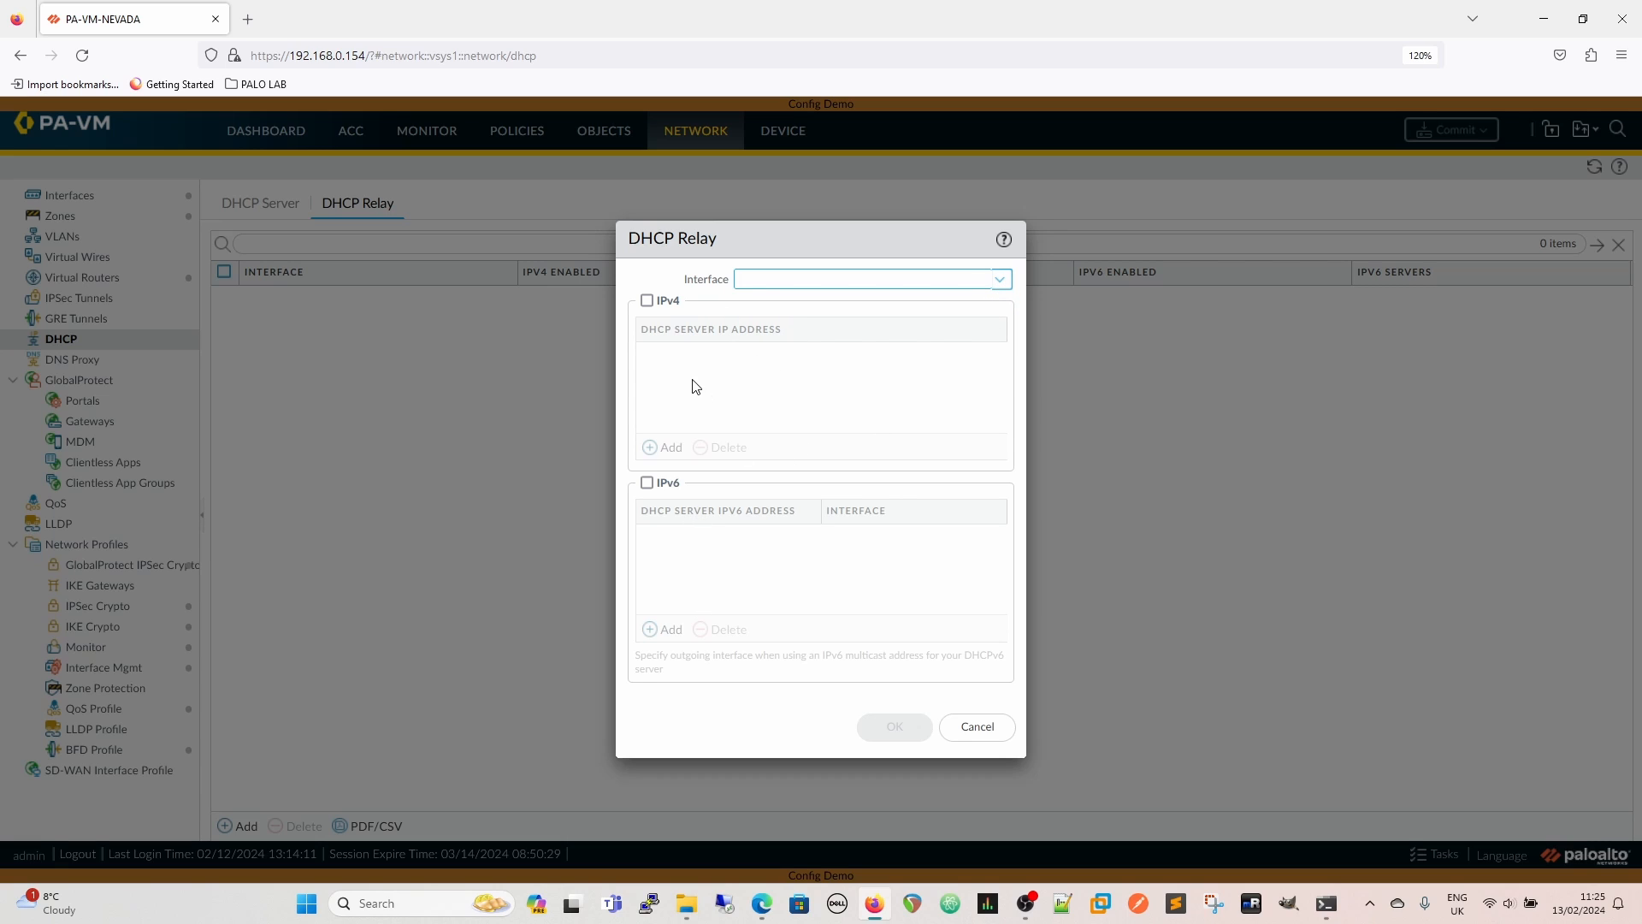
{"action": "left_click", "coordinate": [978, 727]}
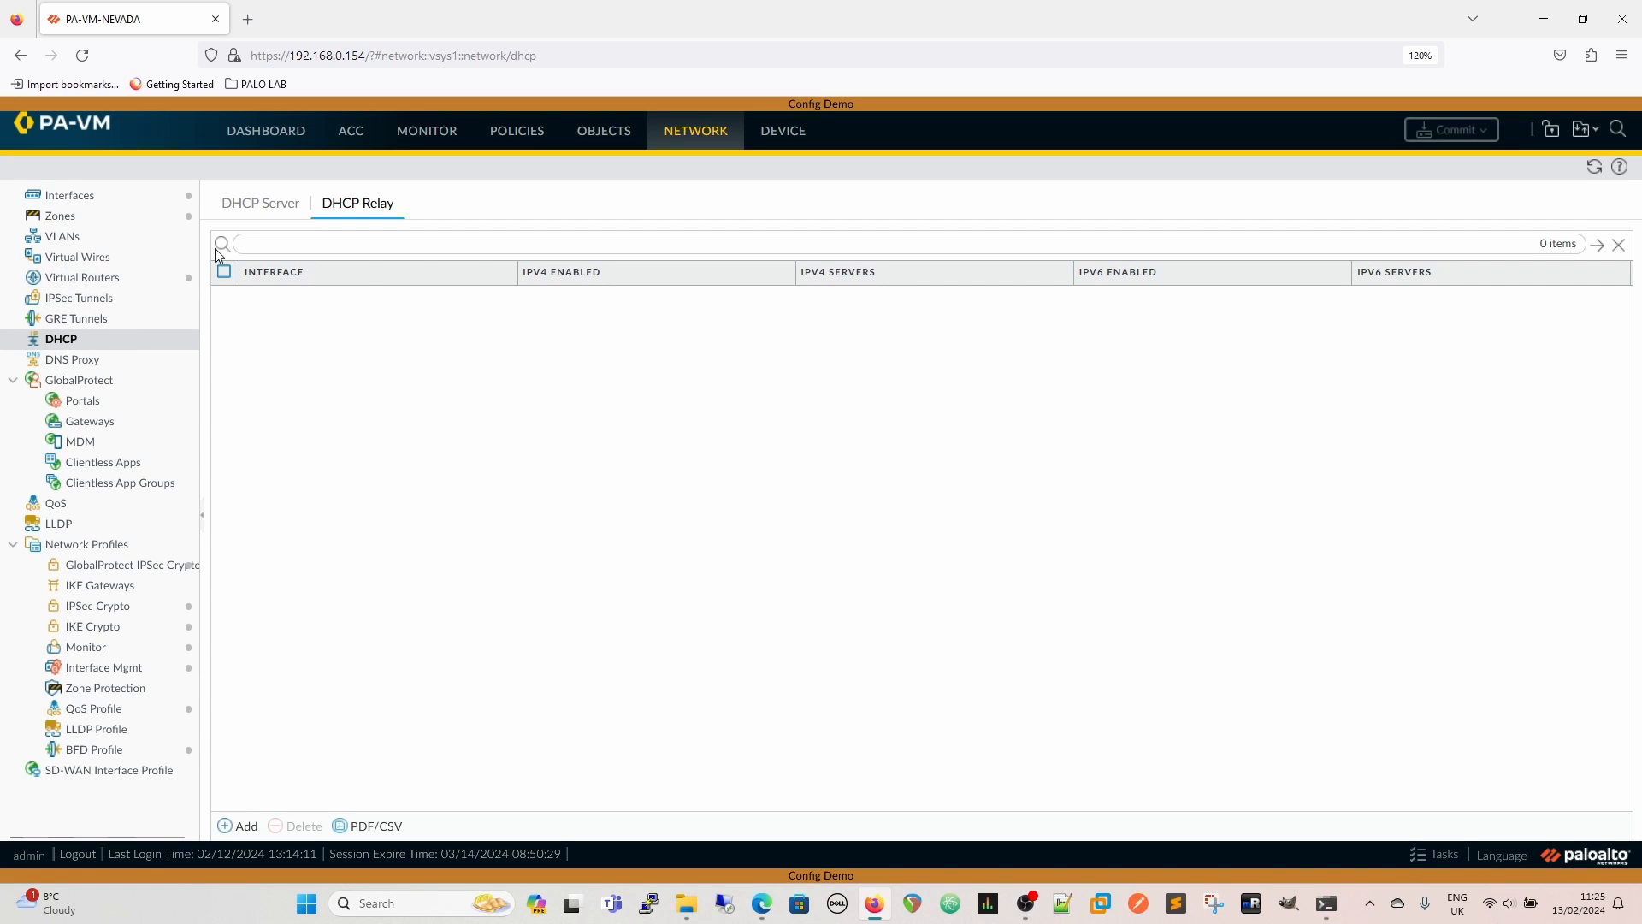
Start a new DHCP server on interface ethernet1/2, keeping its mode at auto.
{"action": "left_click", "coordinate": [243, 208]}
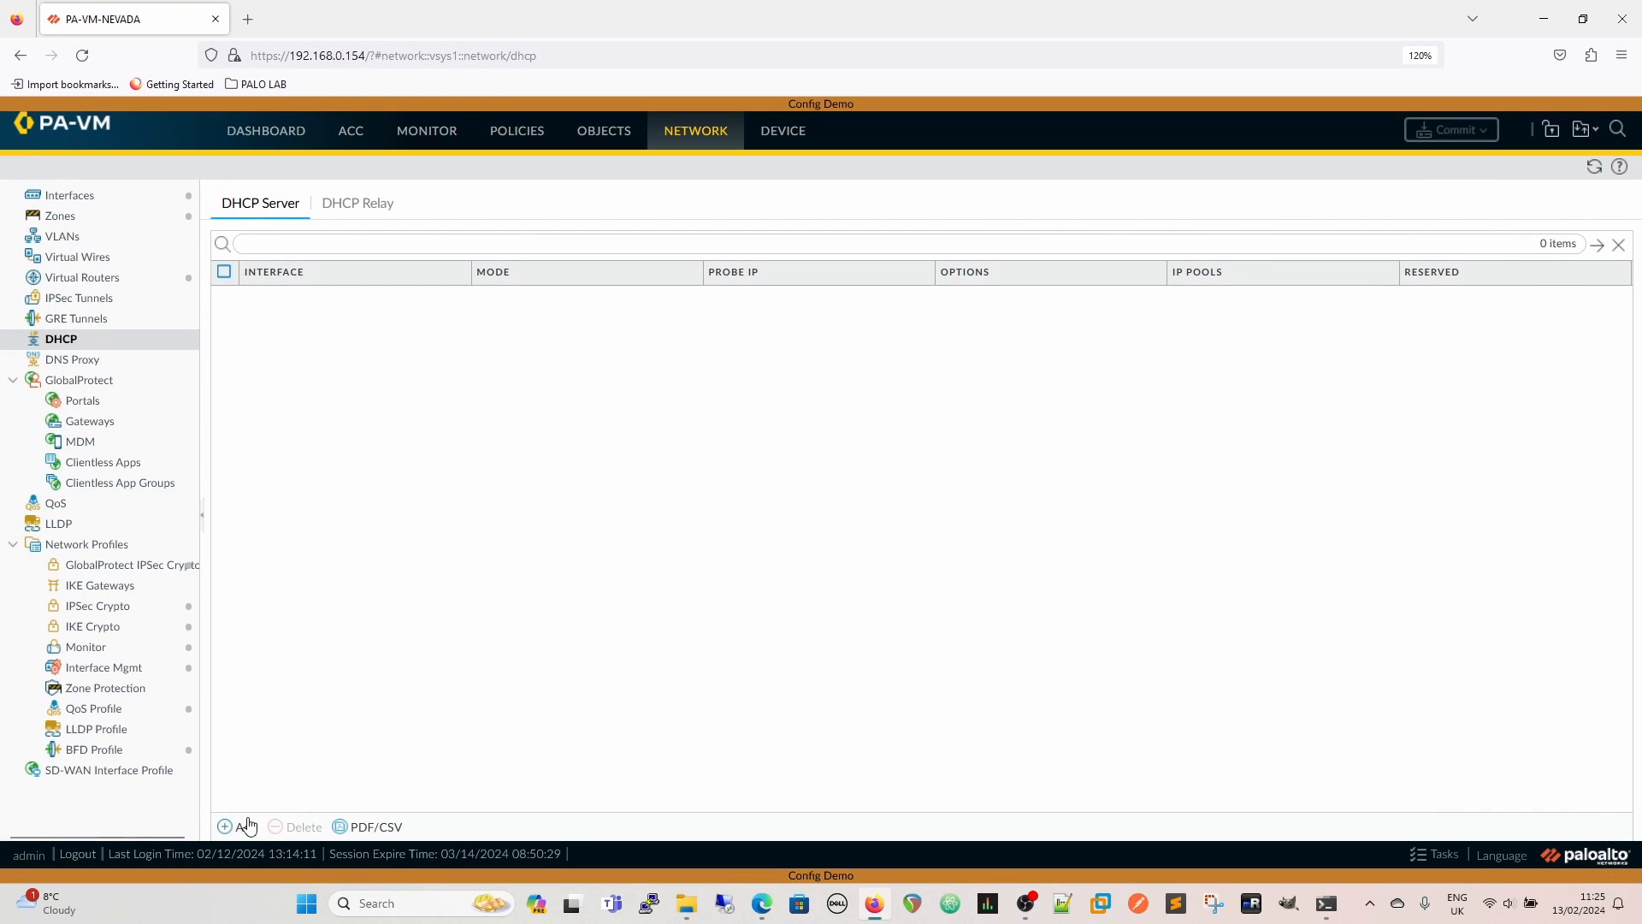
{"action": "left_click", "coordinate": [247, 825]}
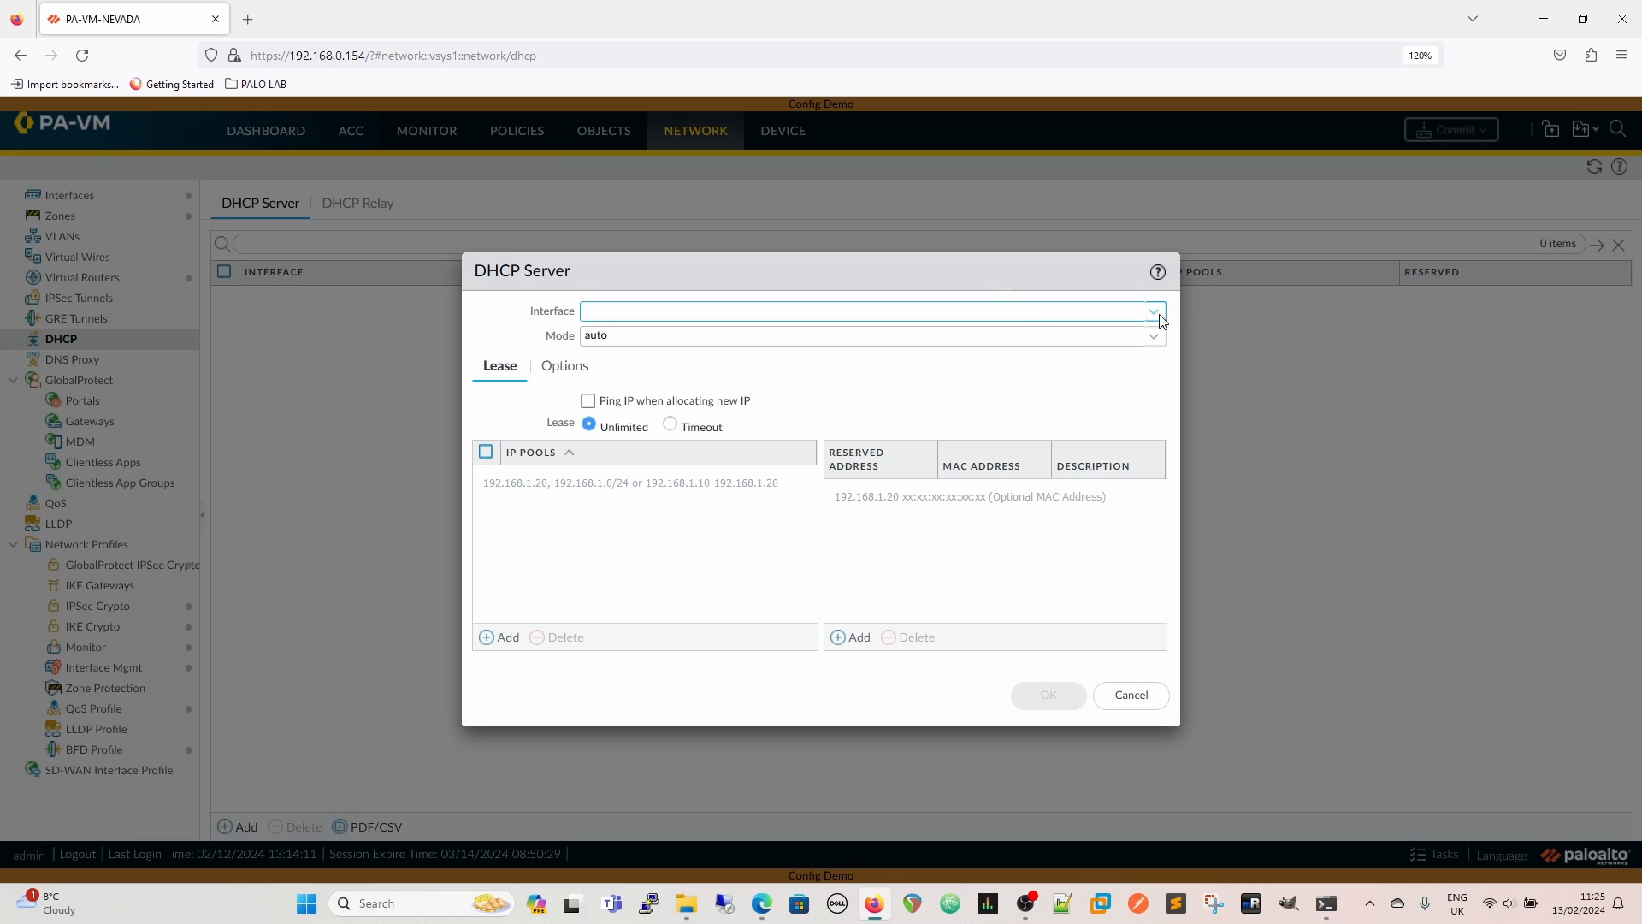
{"action": "left_click", "coordinate": [1153, 312]}
{"action": "left_click", "coordinate": [619, 362]}
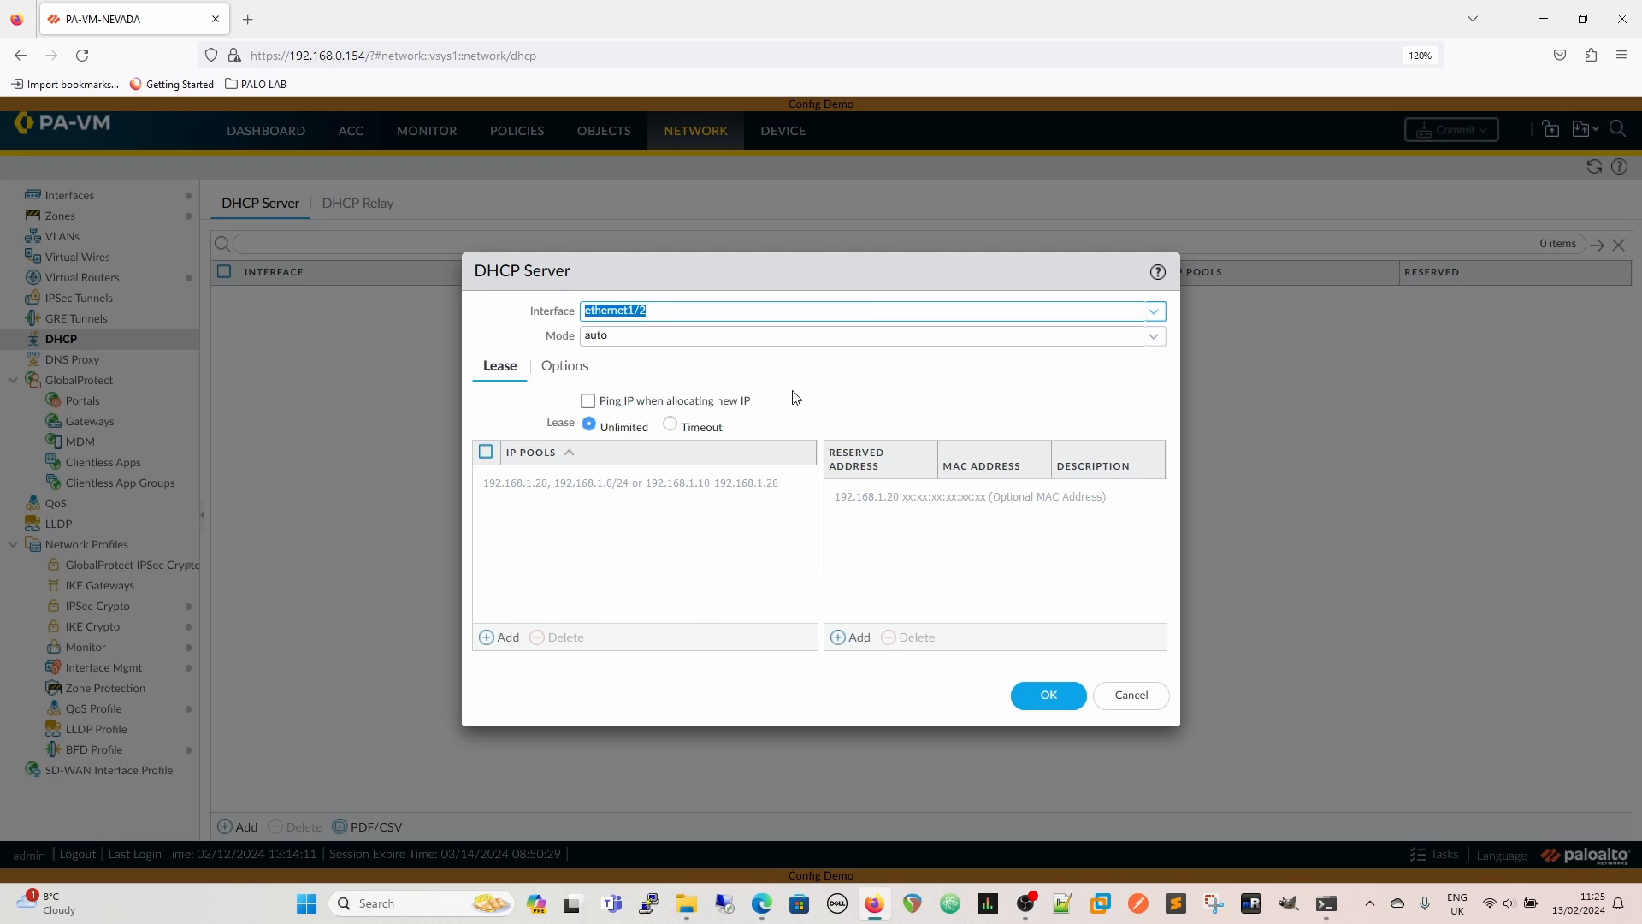
{"action": "left_click", "coordinate": [1154, 340]}
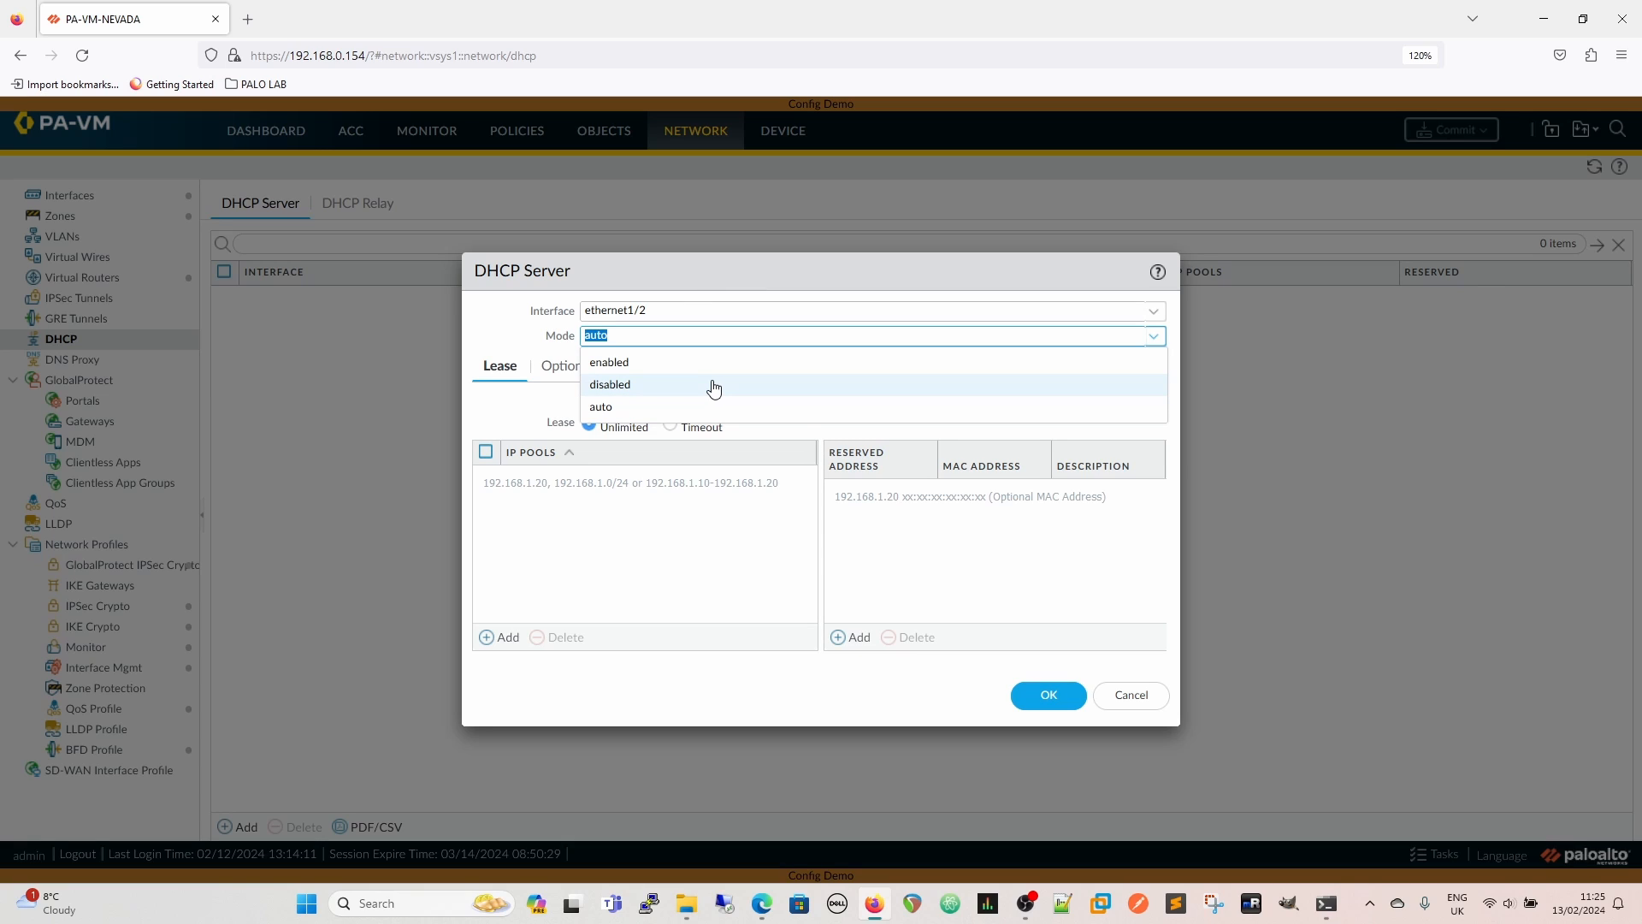
{"action": "left_click", "coordinate": [496, 339]}
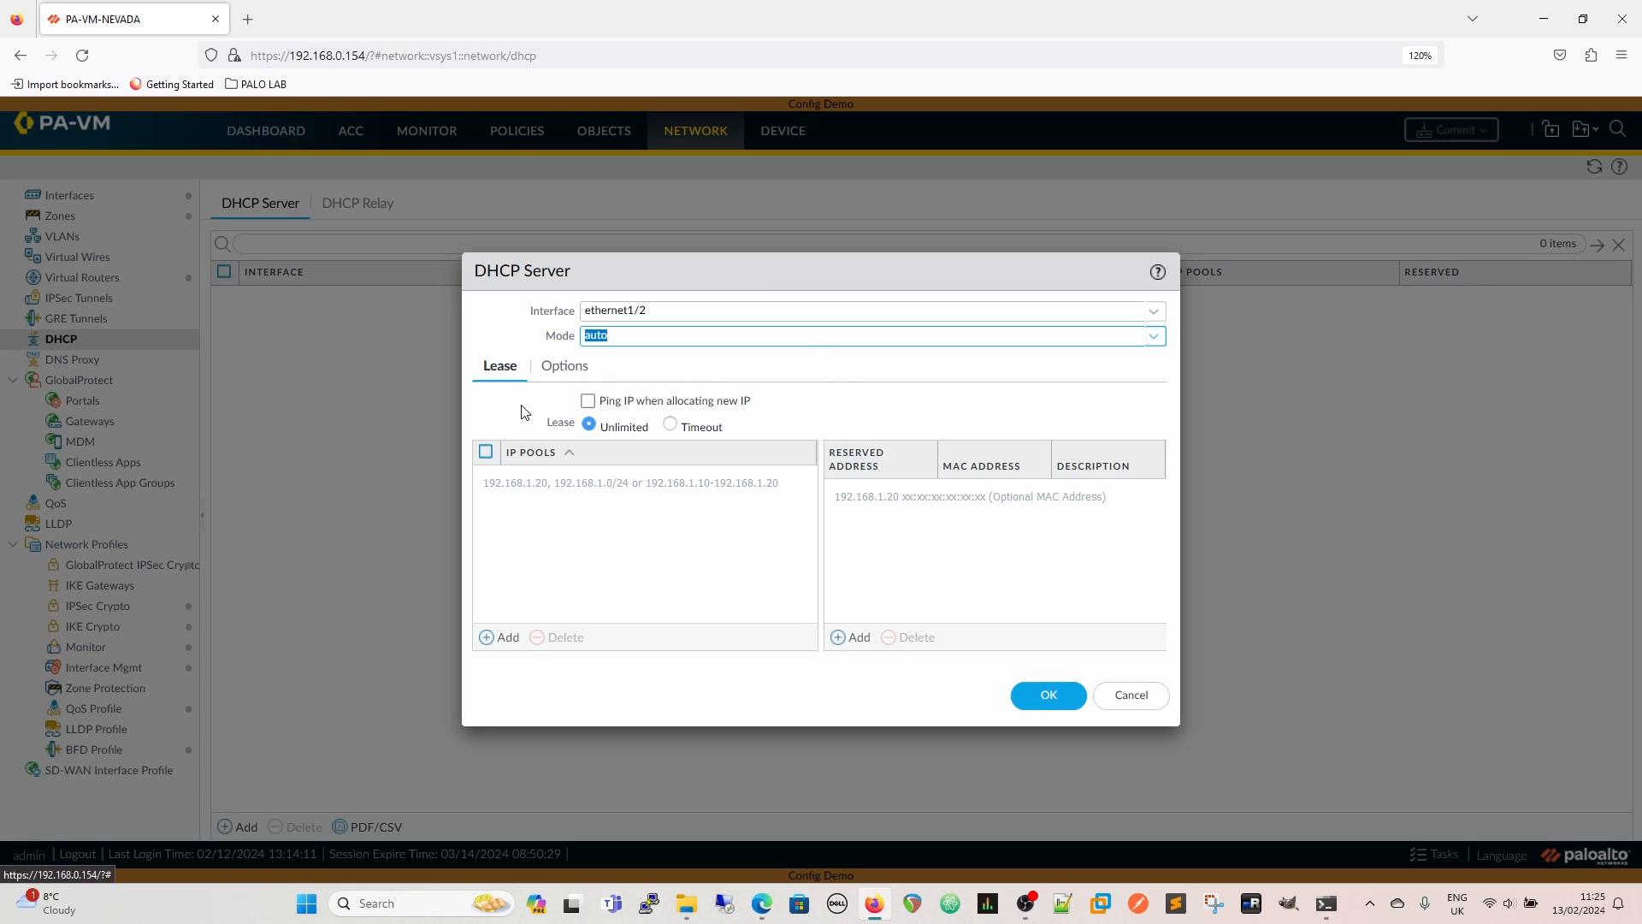
Configure the lease to ping IPs before allocation, time out after 1 day, and use the IP pool 192.168.50.0/24.
{"action": "left_click", "coordinate": [588, 401]}
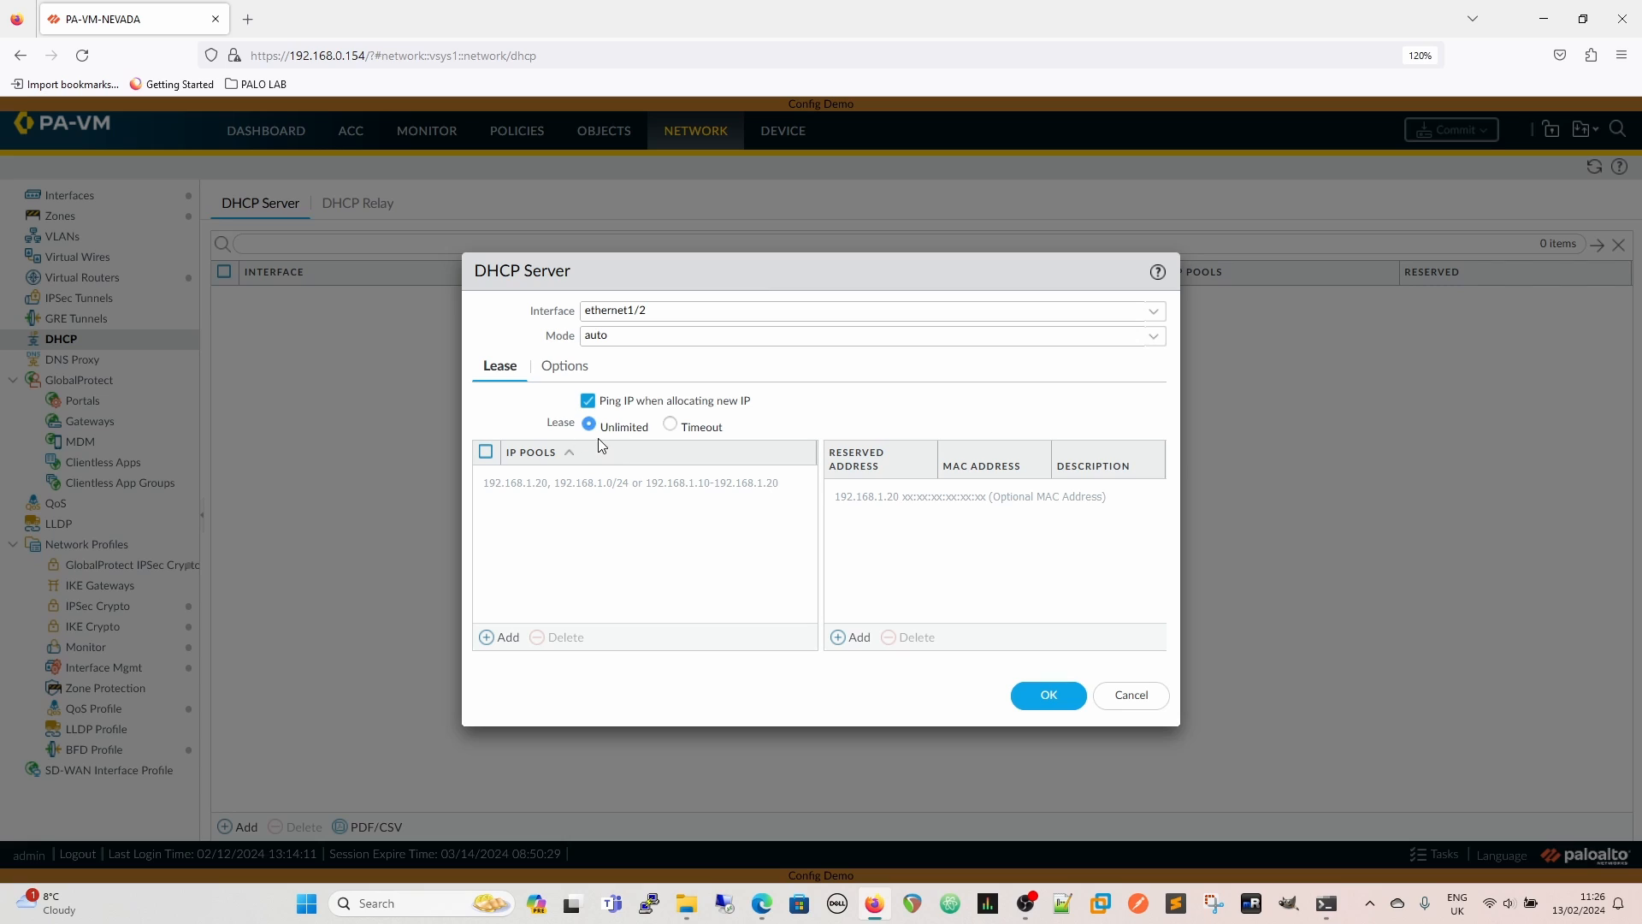
{"action": "left_click", "coordinate": [670, 425]}
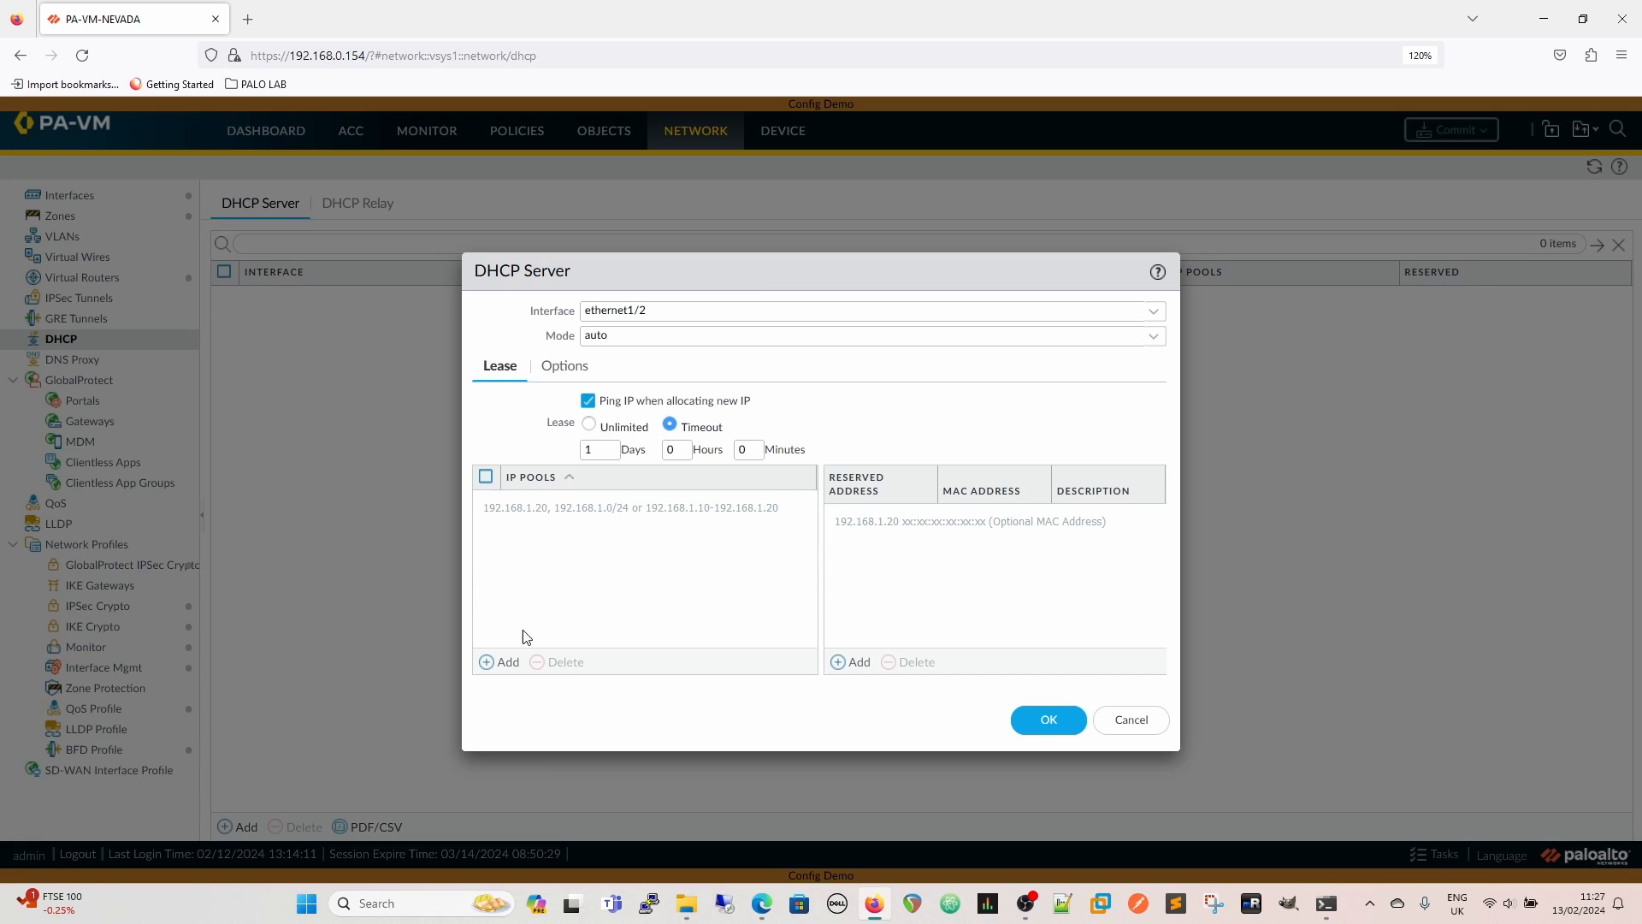
{"action": "left_click", "coordinate": [499, 665]}
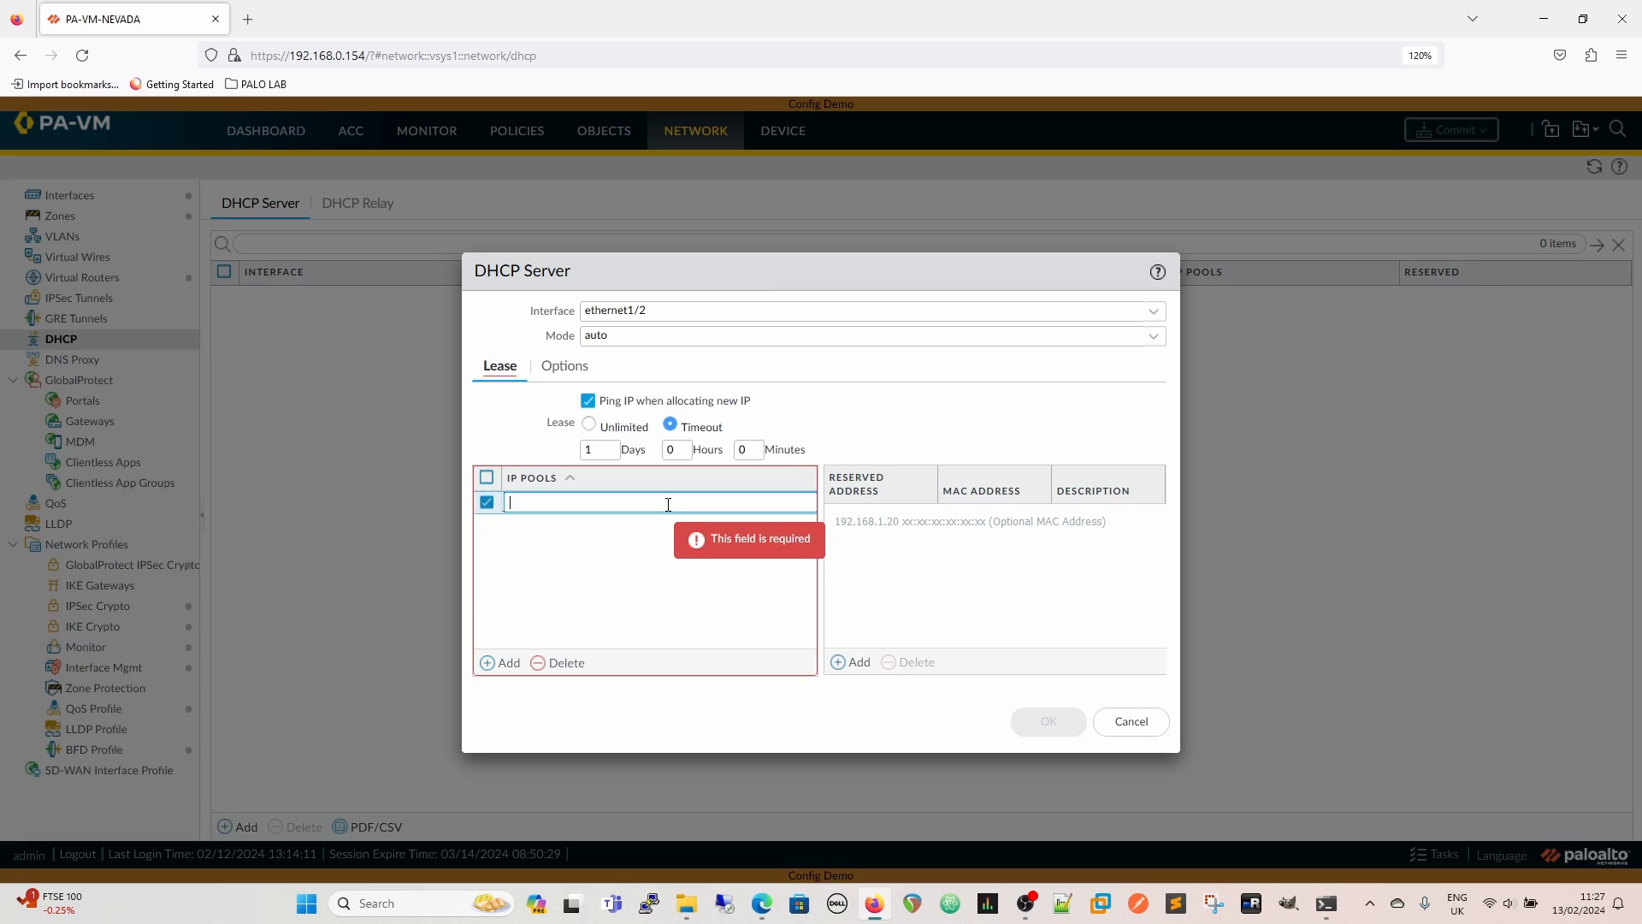
{"action": "type", "text": "192.168.50.0/24"}
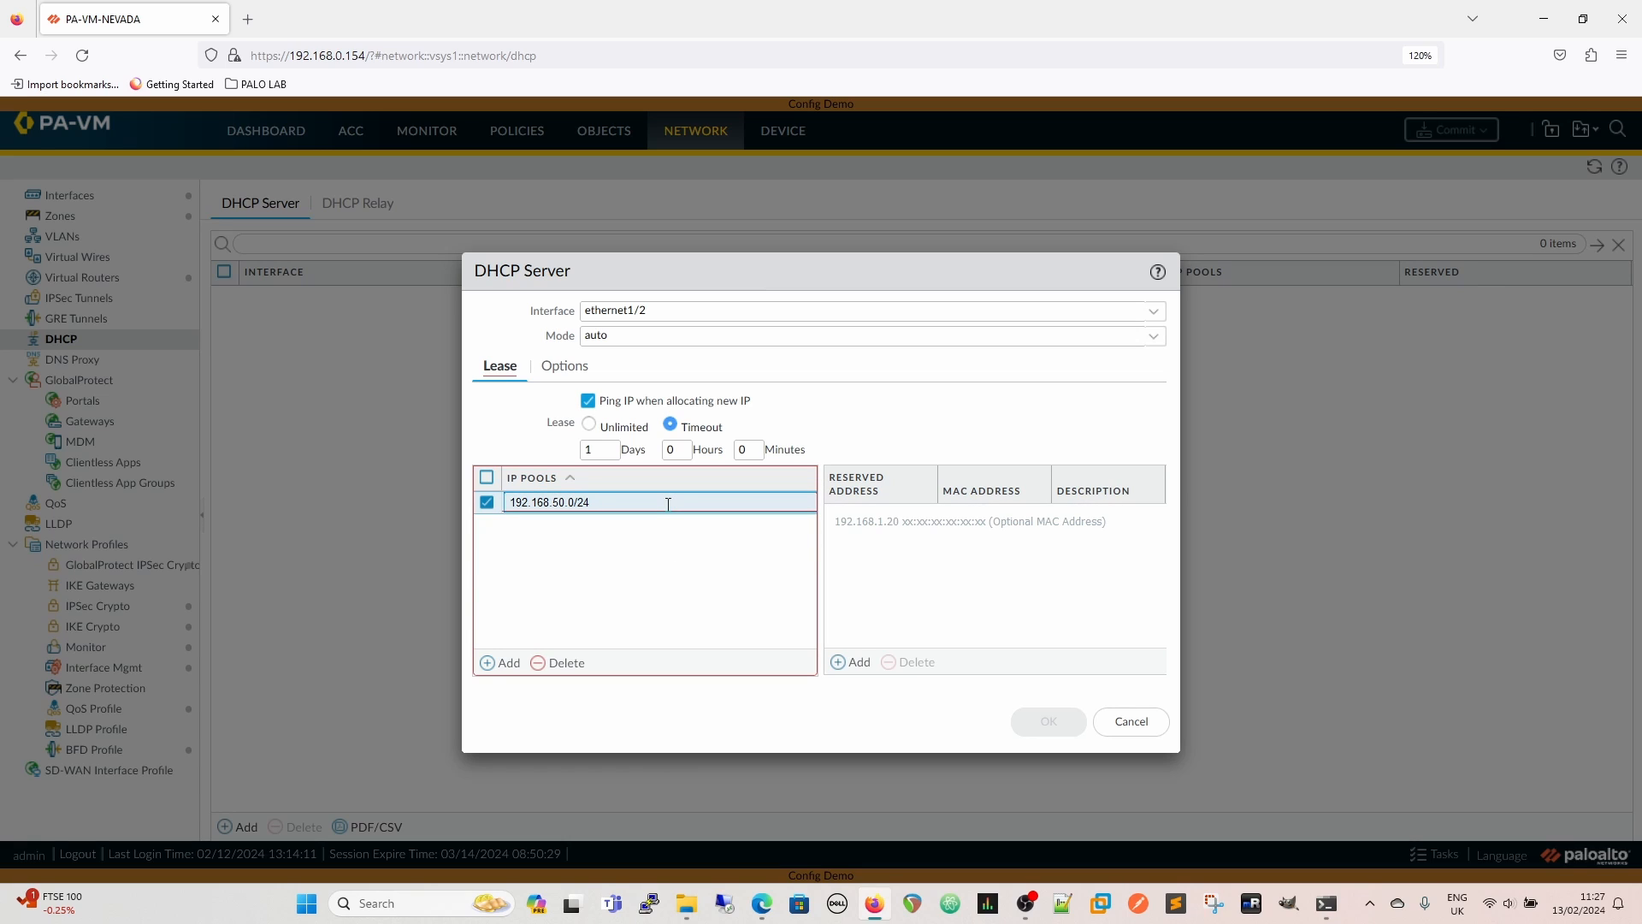
{"action": "left_click", "coordinate": [752, 619]}
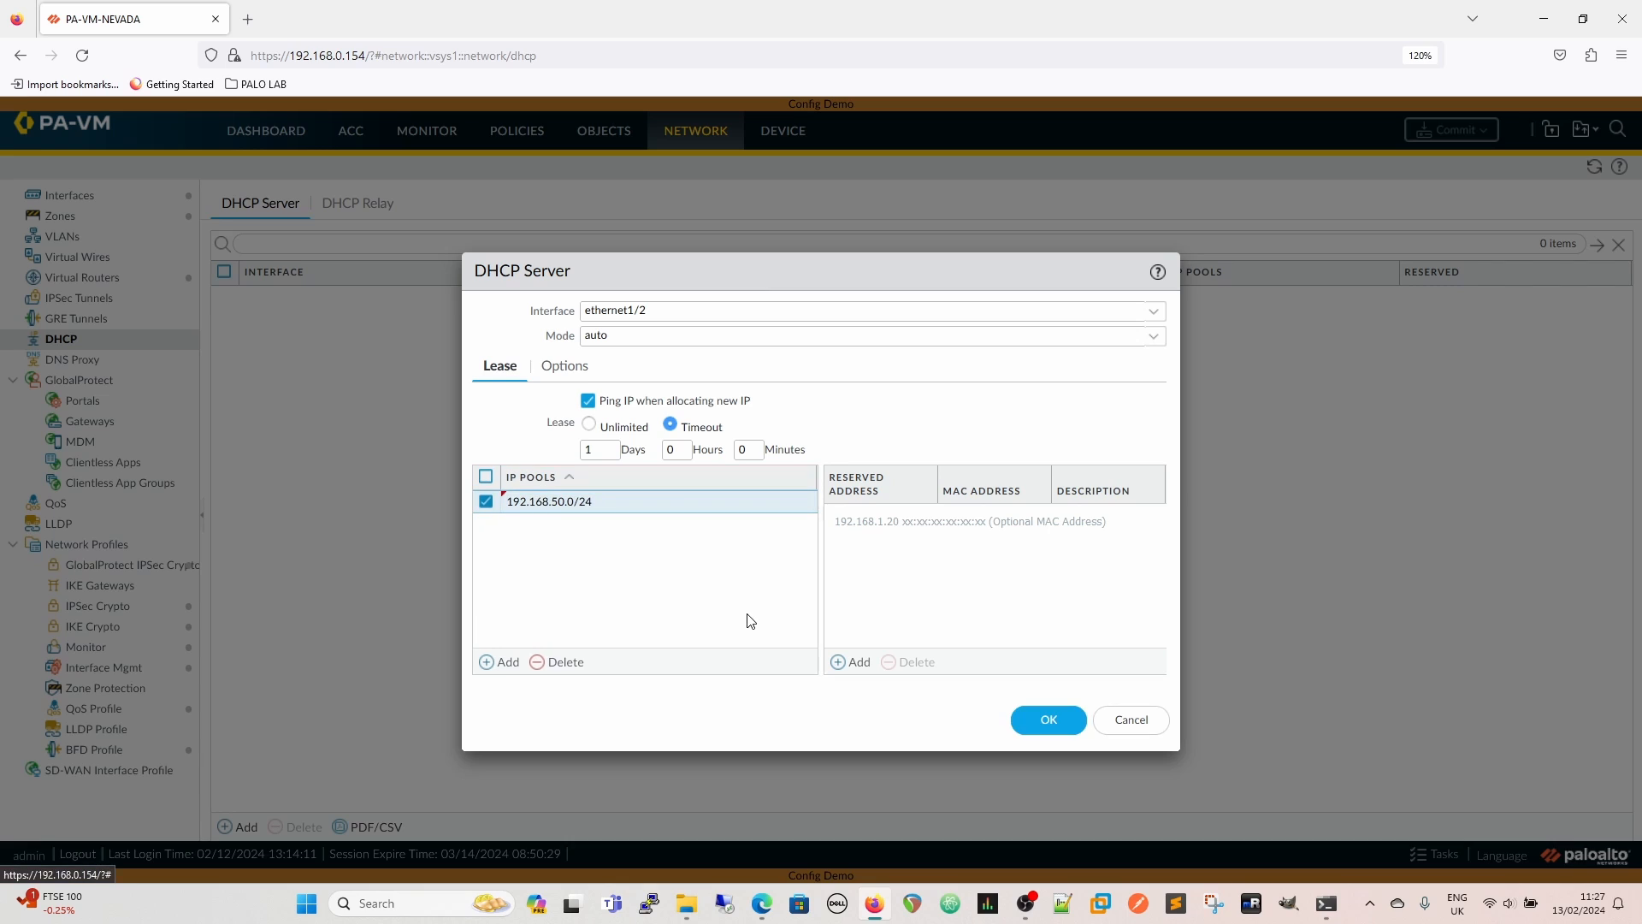
Add 192.168.50.1 and 192.168.50.2 as reserved addresses for the DHCP server.
{"action": "left_click", "coordinate": [853, 663]}
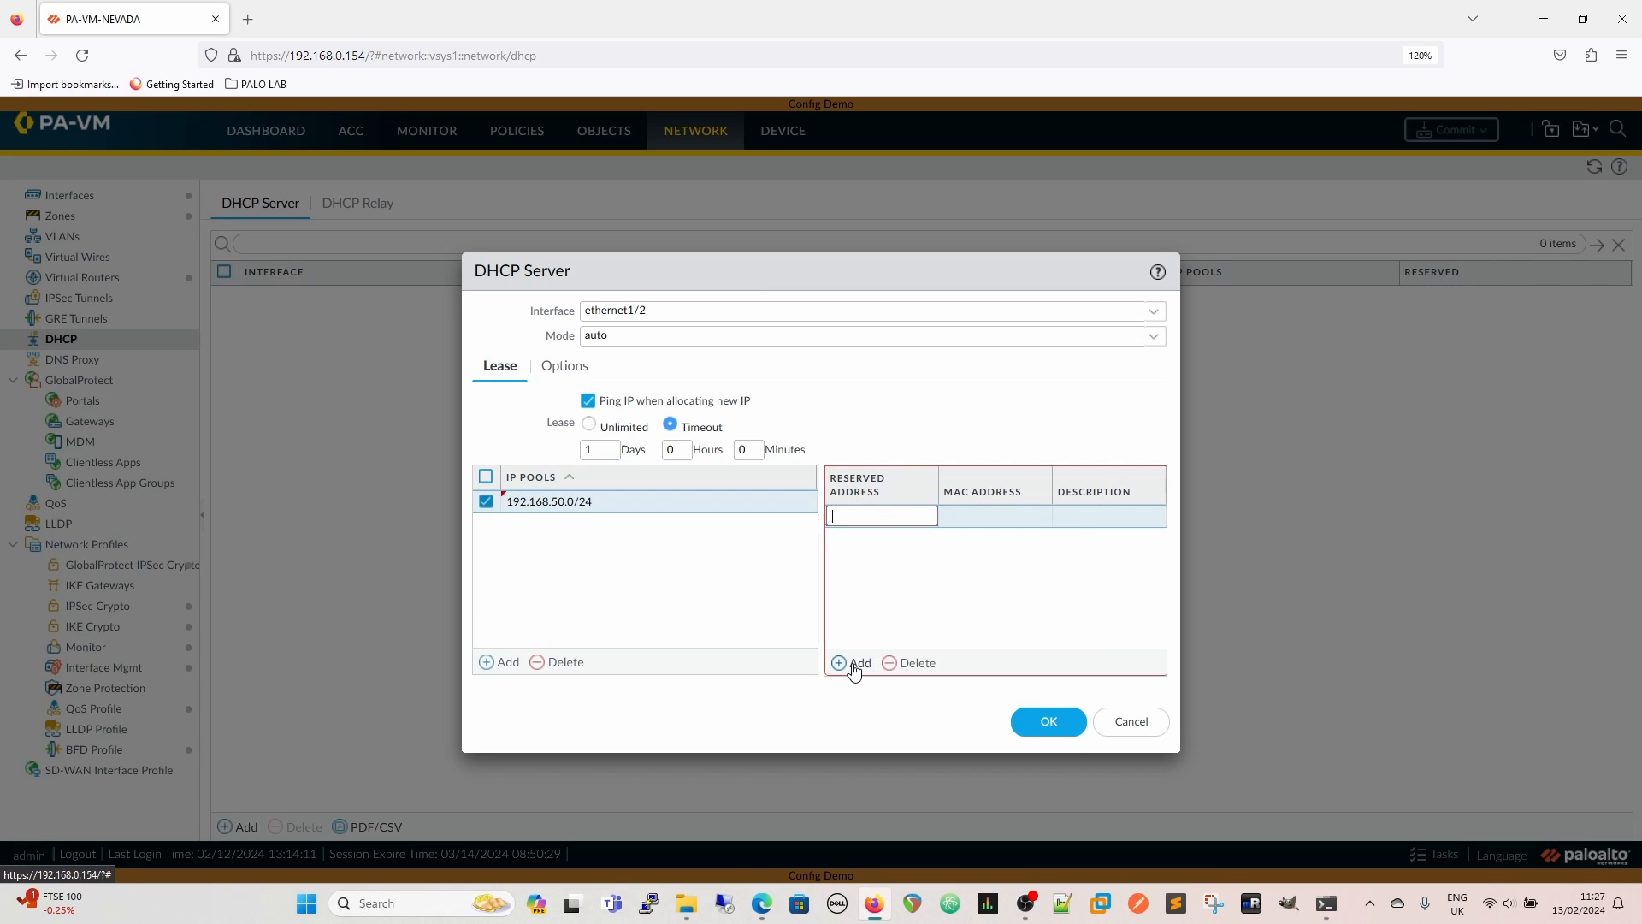
{"action": "left_click", "coordinate": [909, 515]}
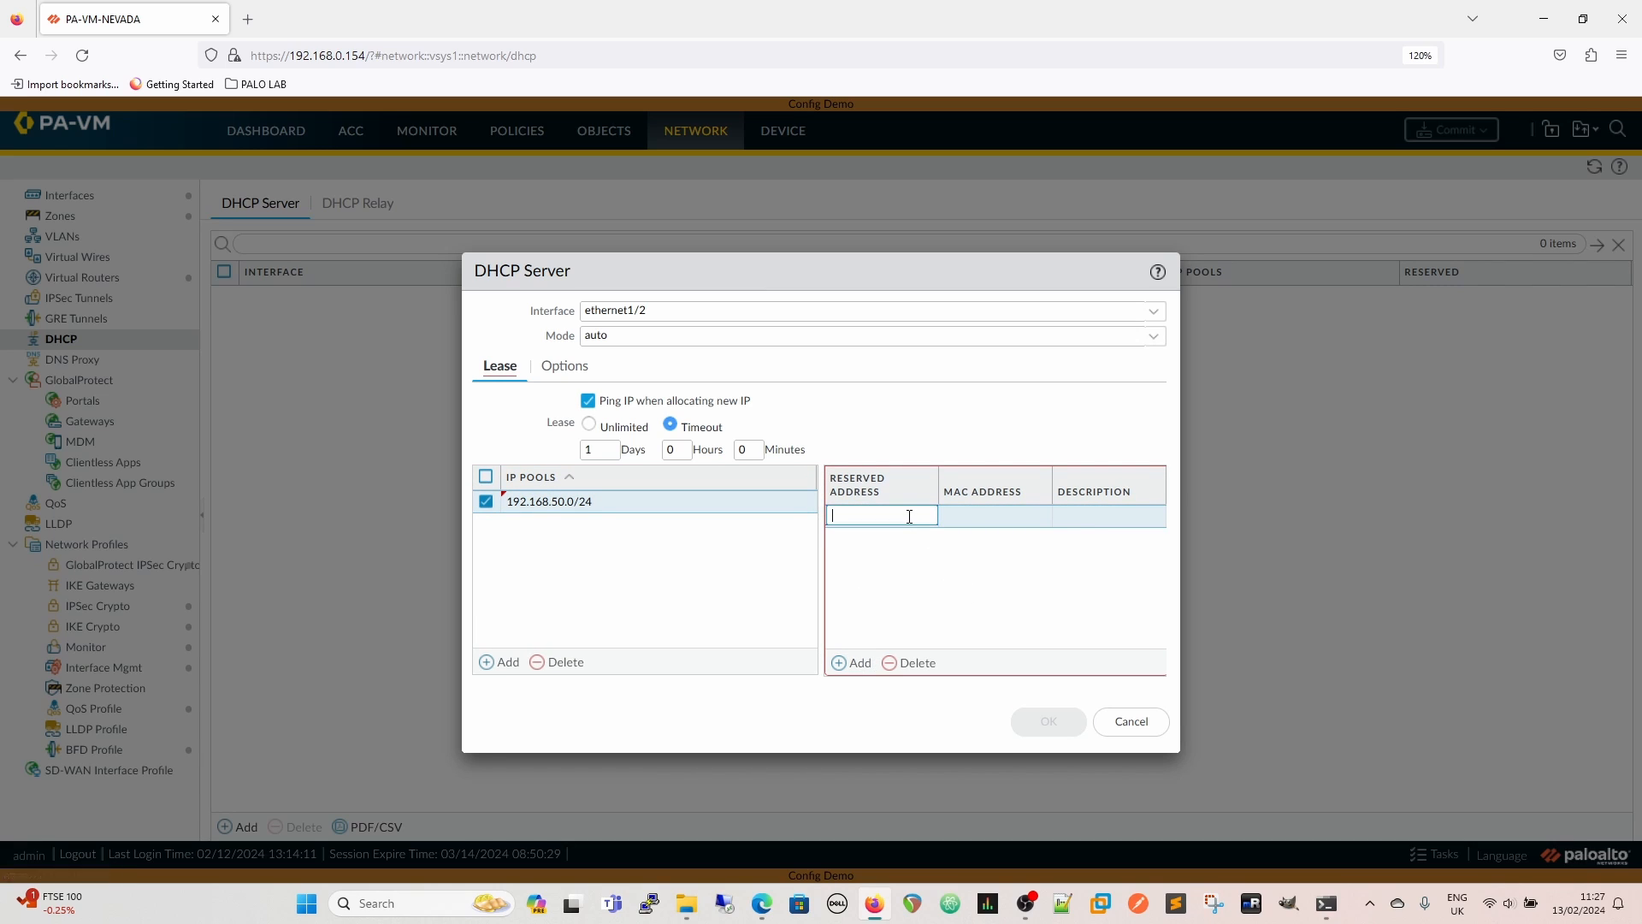
{"action": "type", "text": "192.168"}
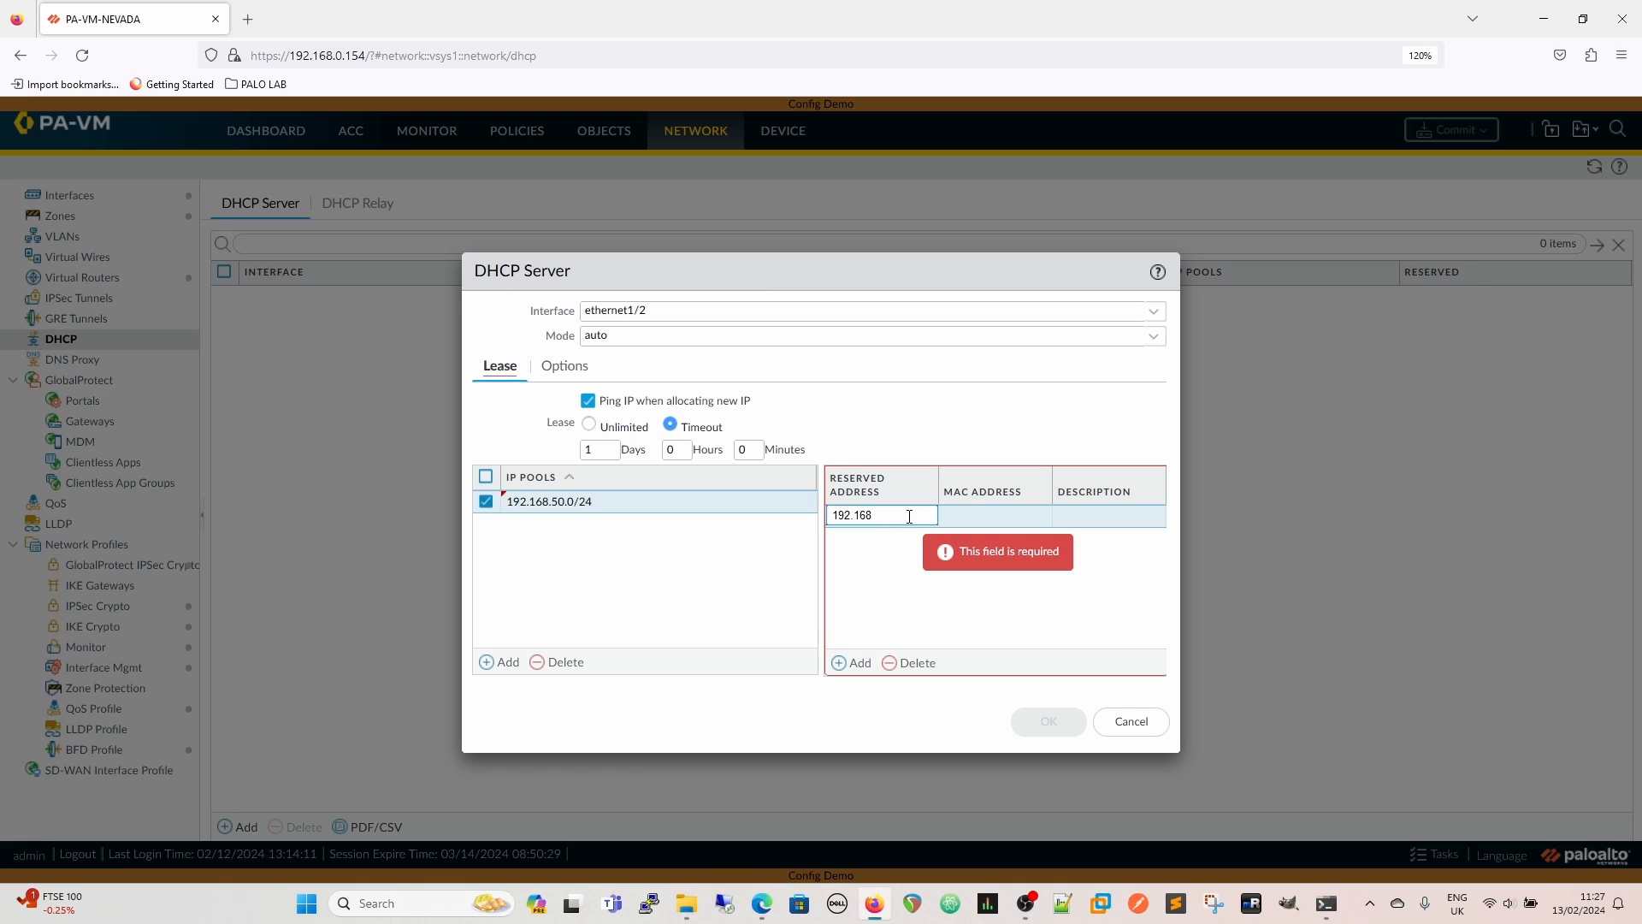
{"action": "type", "text": ".50.1"}
{"action": "left_click", "coordinate": [851, 664]}
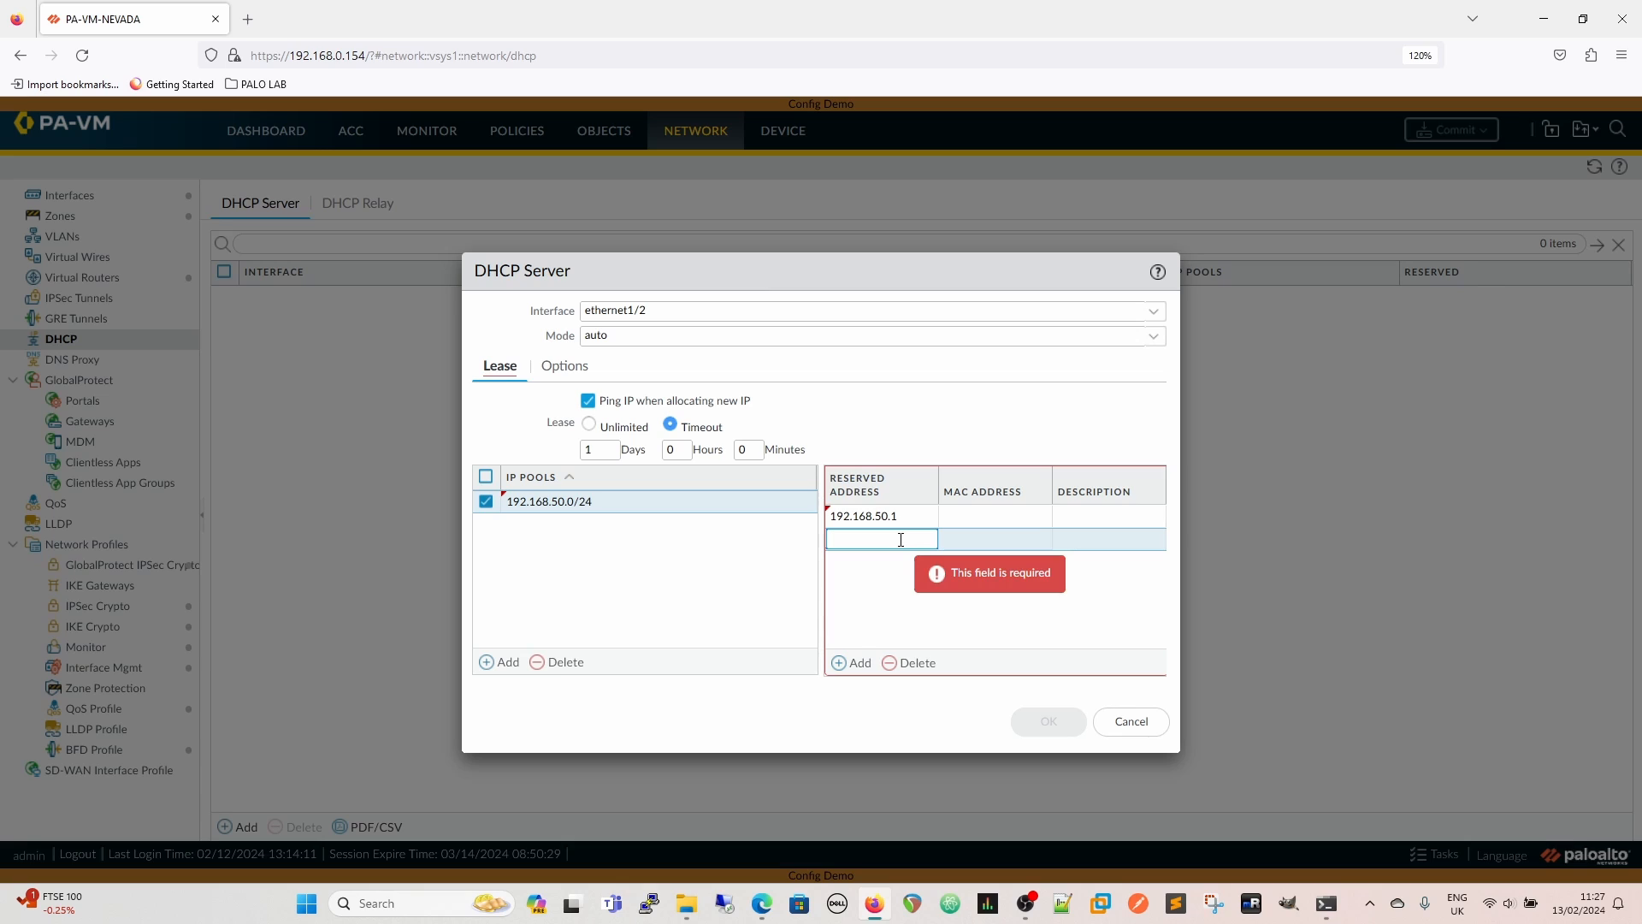
{"action": "type", "text": "192.168.50.2"}
{"action": "left_click", "coordinate": [908, 609]}
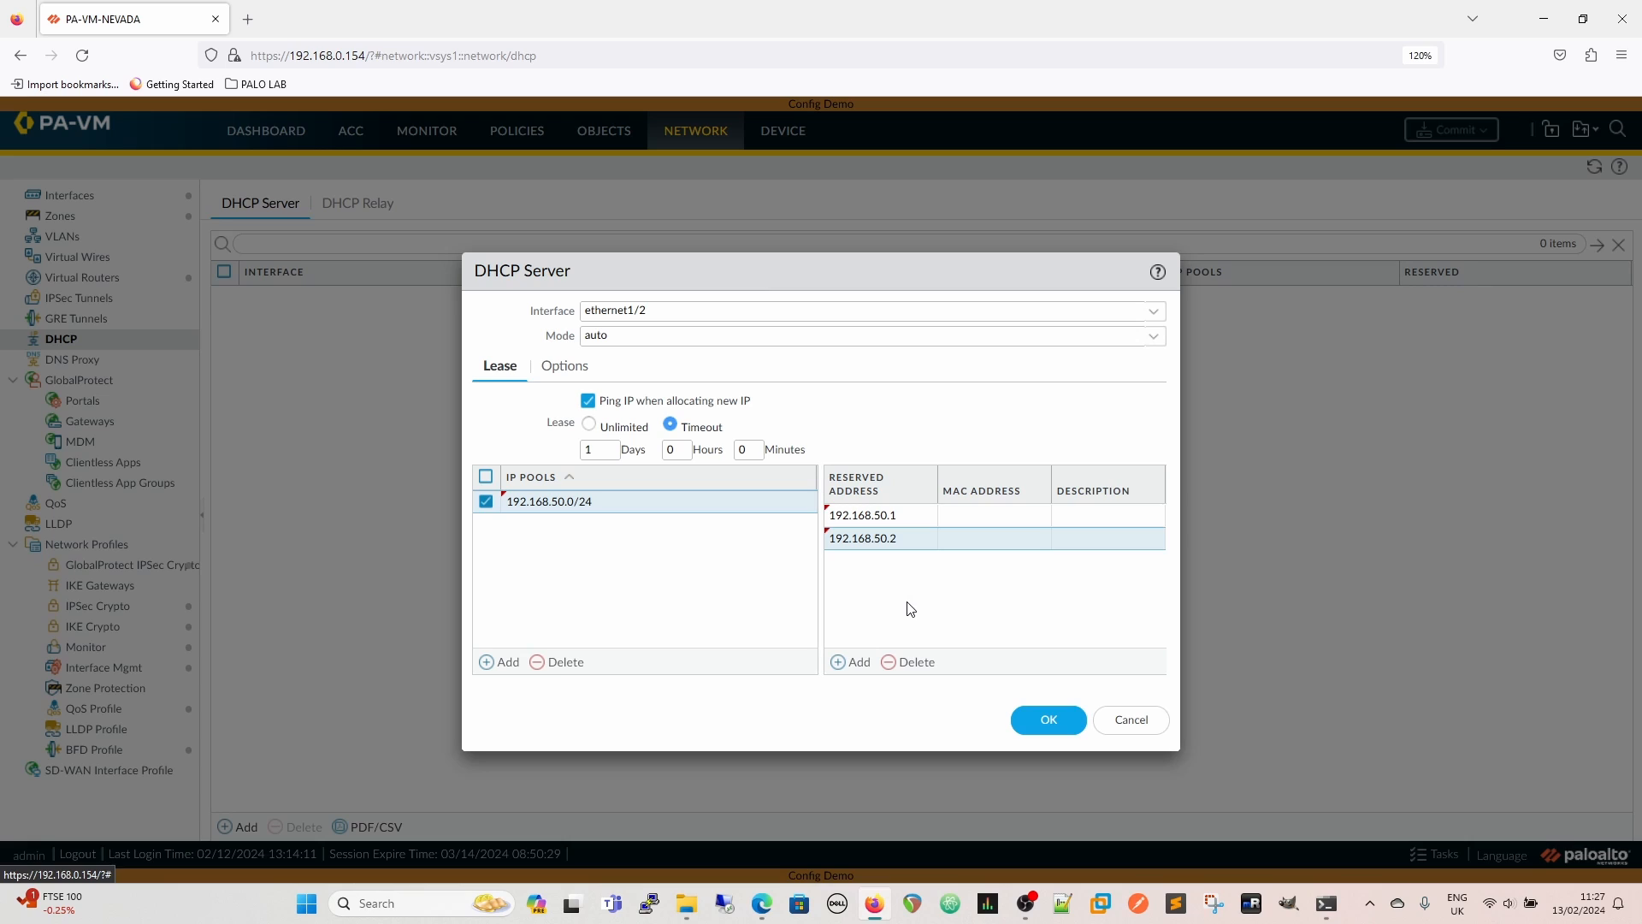
Describe reserved address 192.168.50.1 as Gateway and 192.168.50.2 as Reserved.
{"action": "left_click", "coordinate": [1111, 513]}
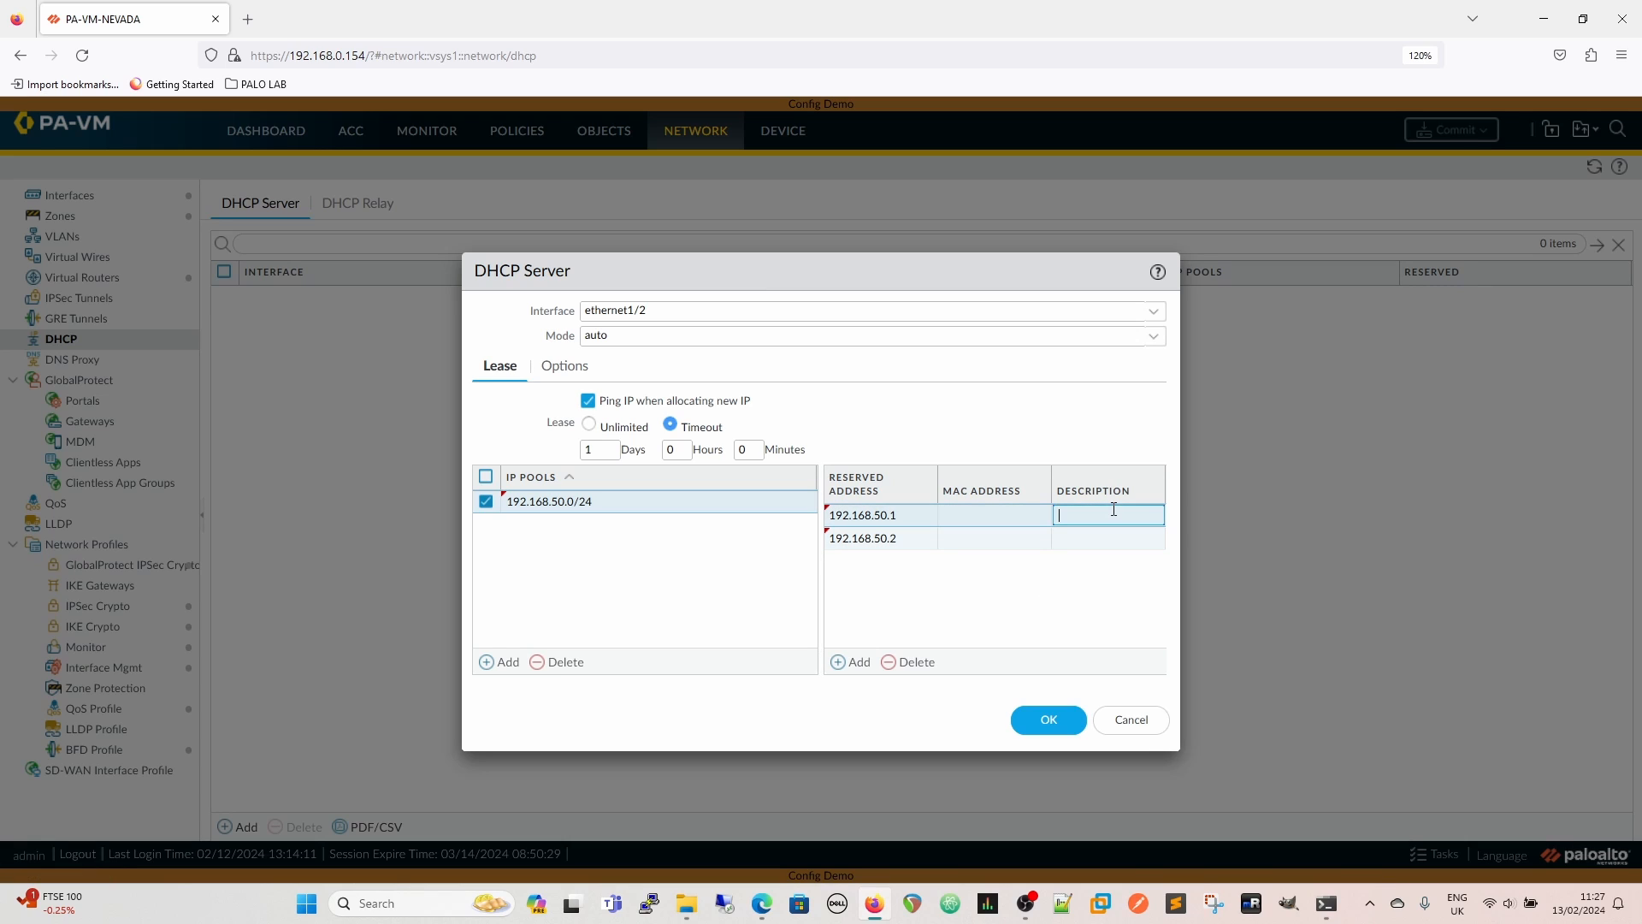
{"action": "type", "text": "Gateway"}
{"action": "left_click", "coordinate": [1092, 537]}
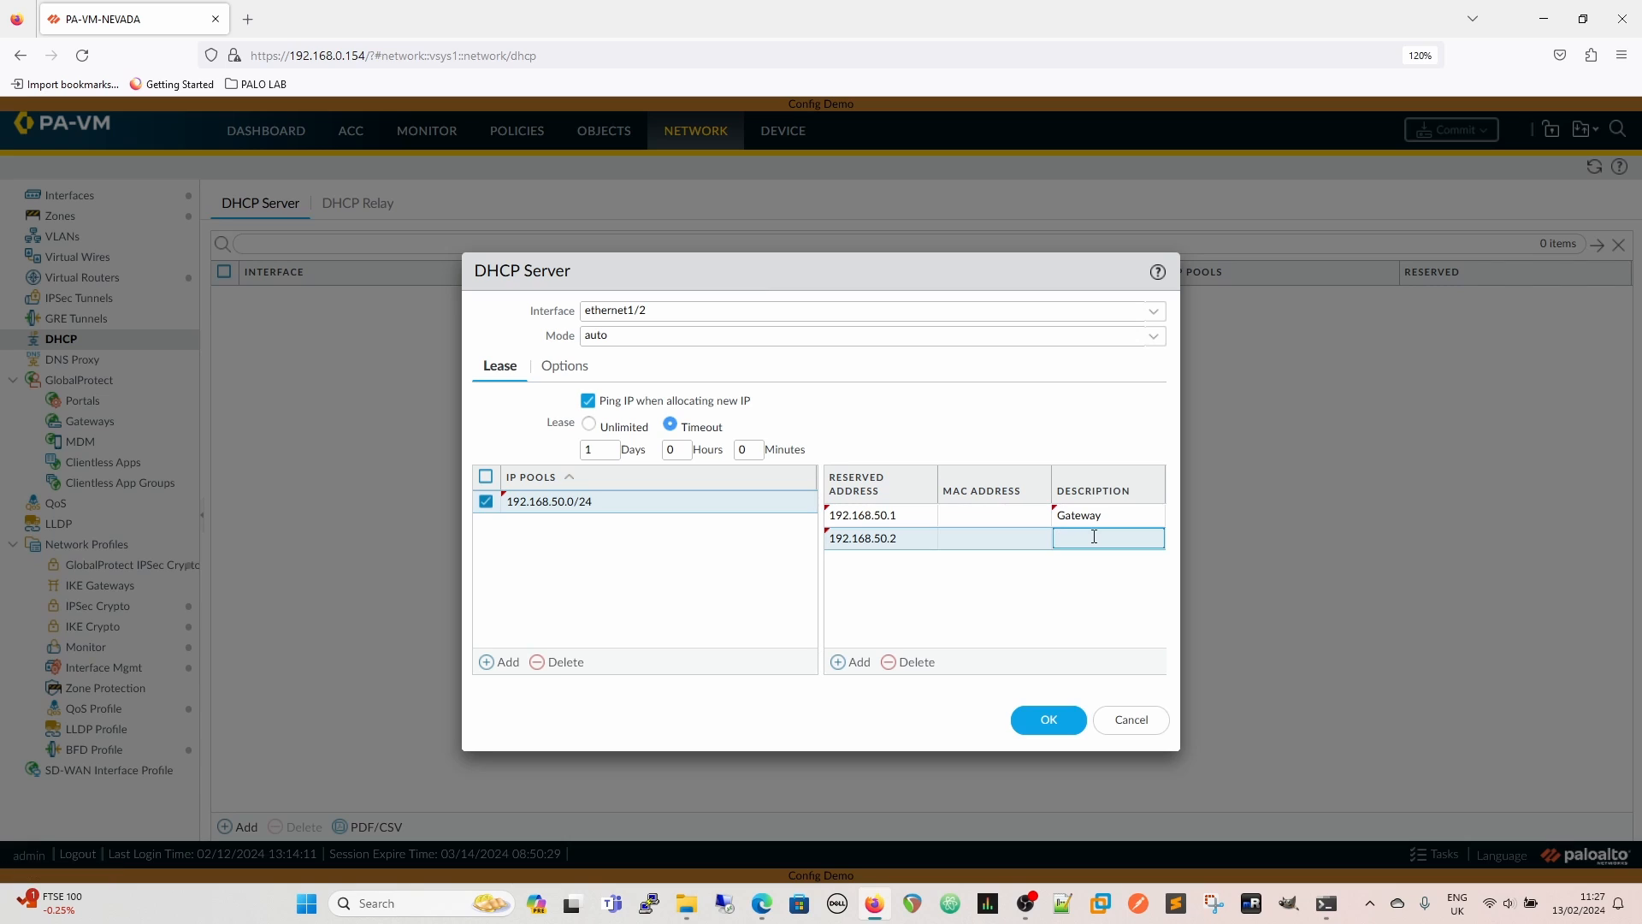
{"action": "type", "text": "Reserved"}
{"action": "left_click", "coordinate": [978, 583]}
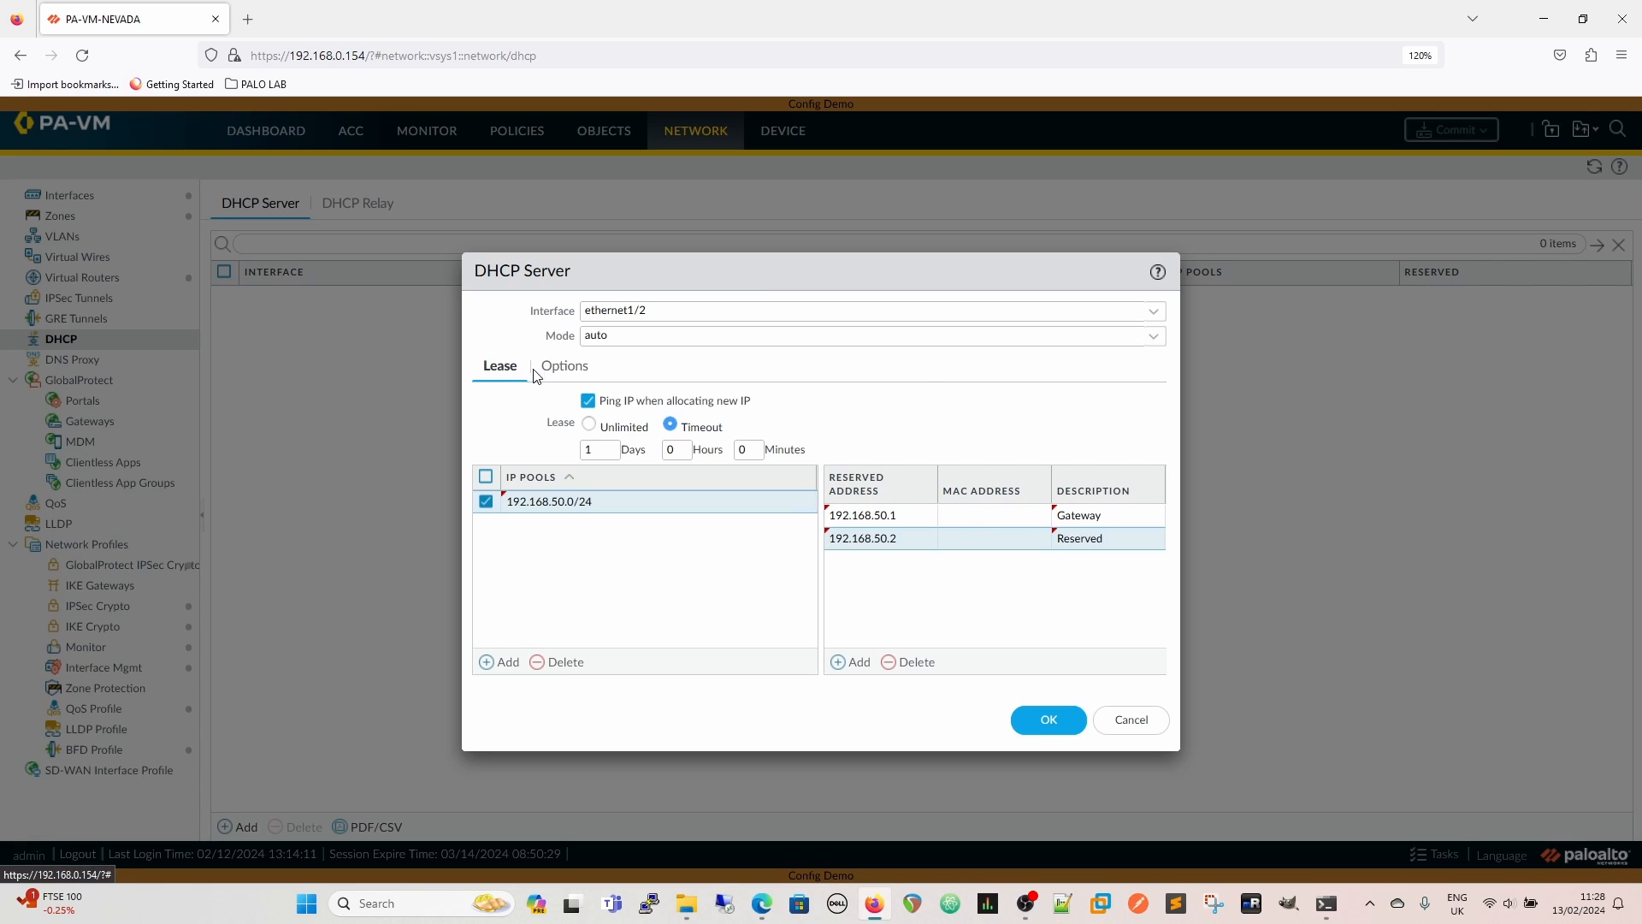
In the DHCP server options, set the gateway to 192.168.50.1 and the subnet mask to 255.255.255.0.
{"action": "left_click", "coordinate": [561, 369]}
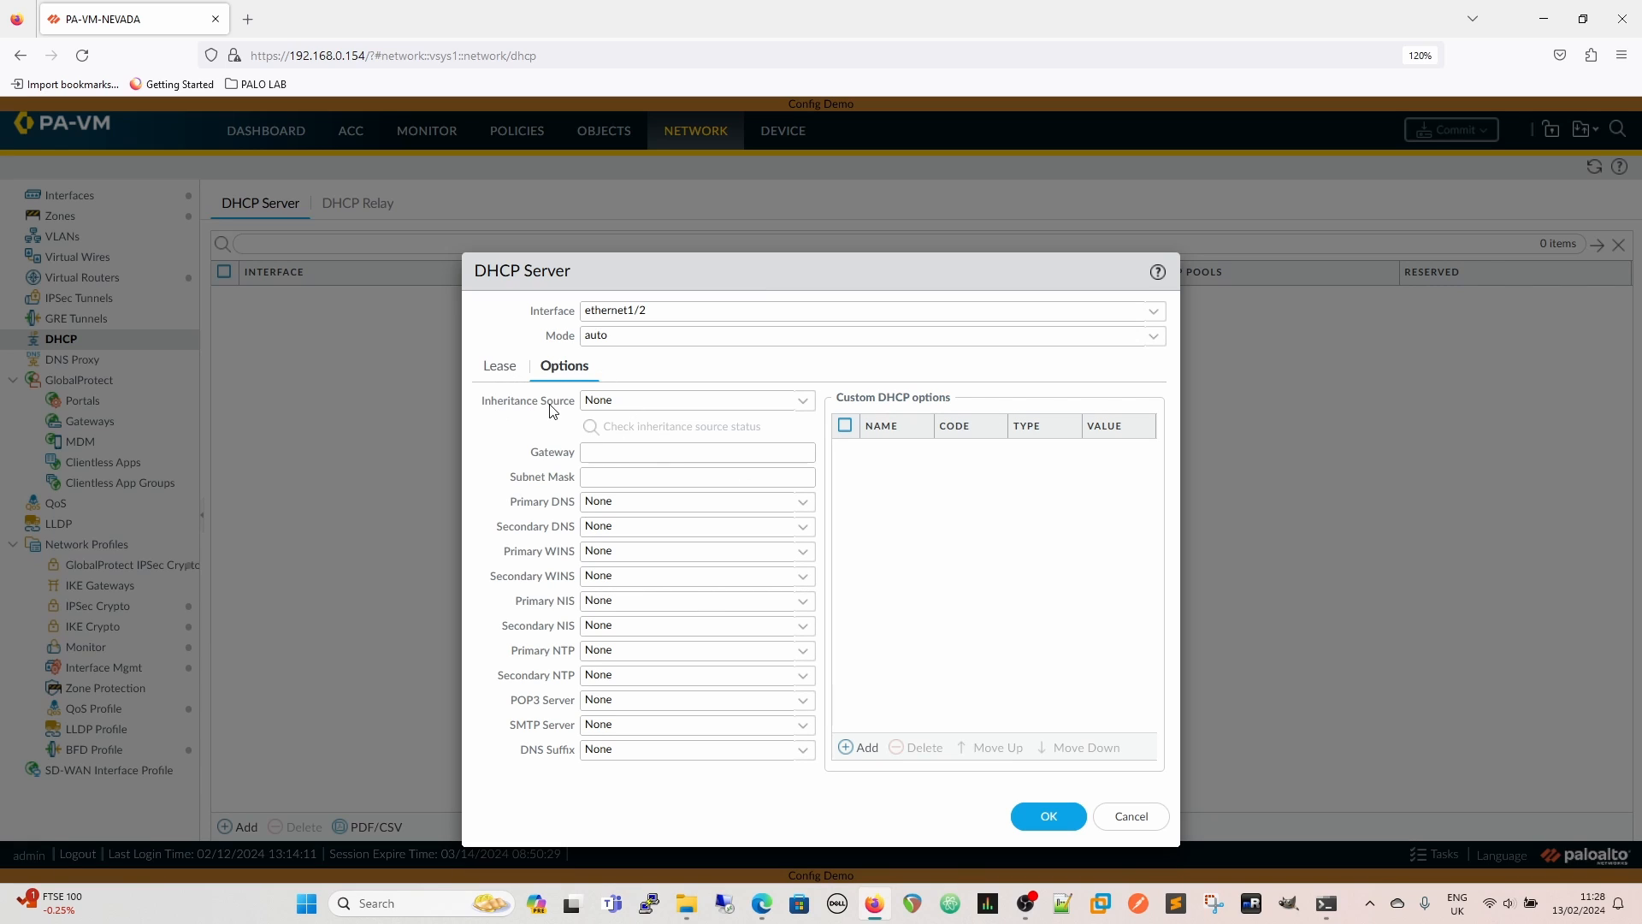
{"action": "left_click", "coordinate": [859, 748]}
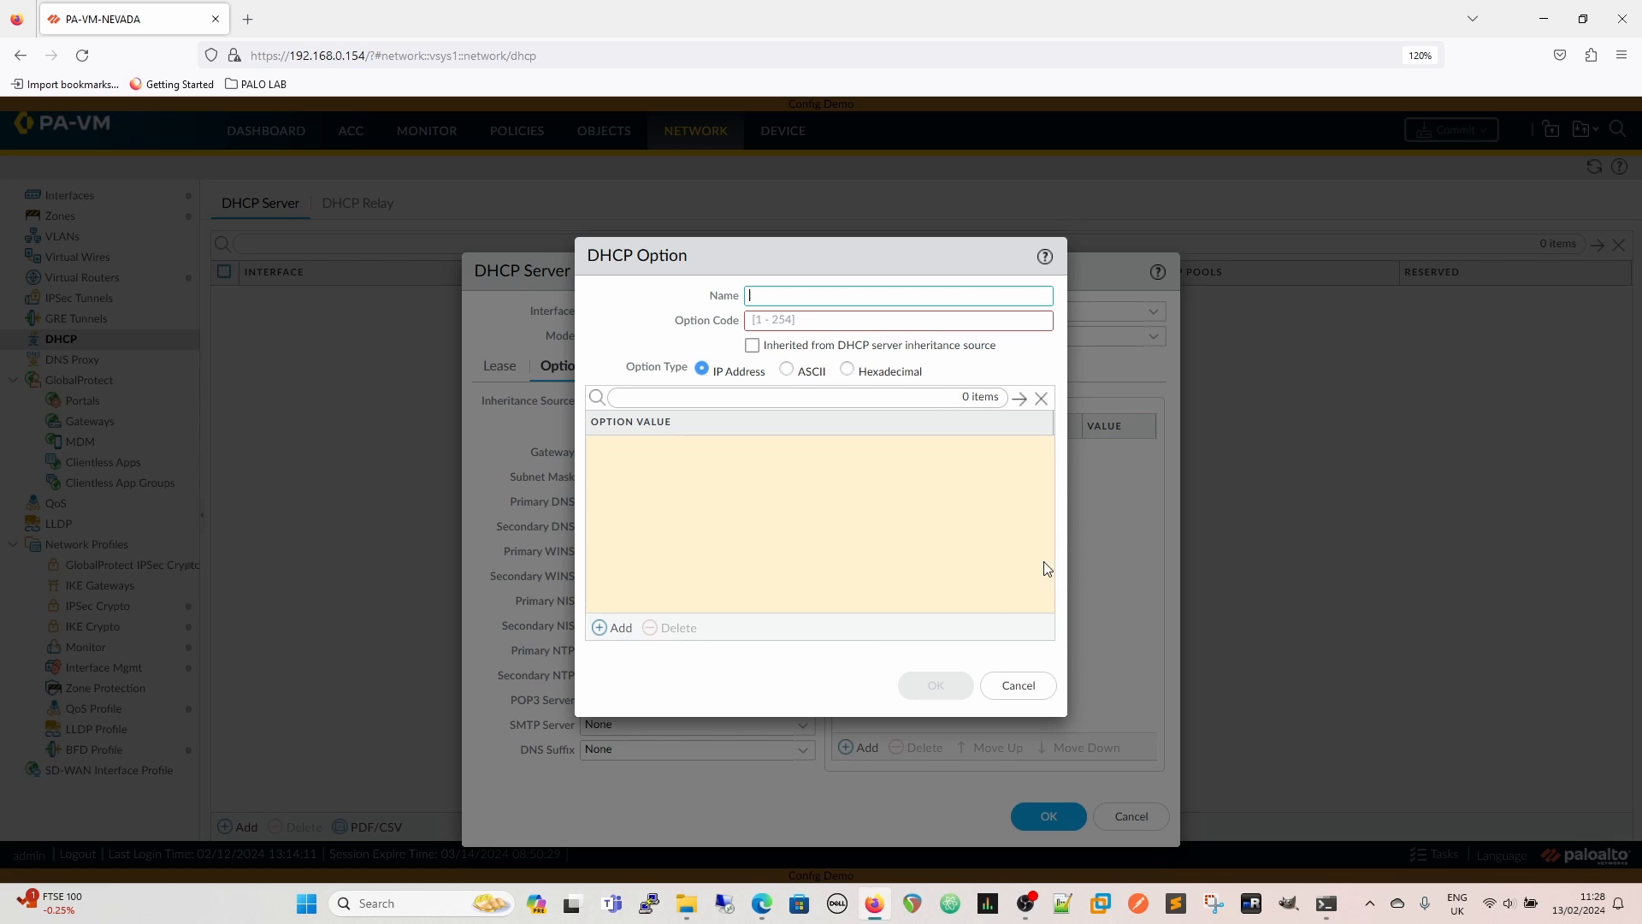
{"action": "left_click", "coordinate": [1017, 684]}
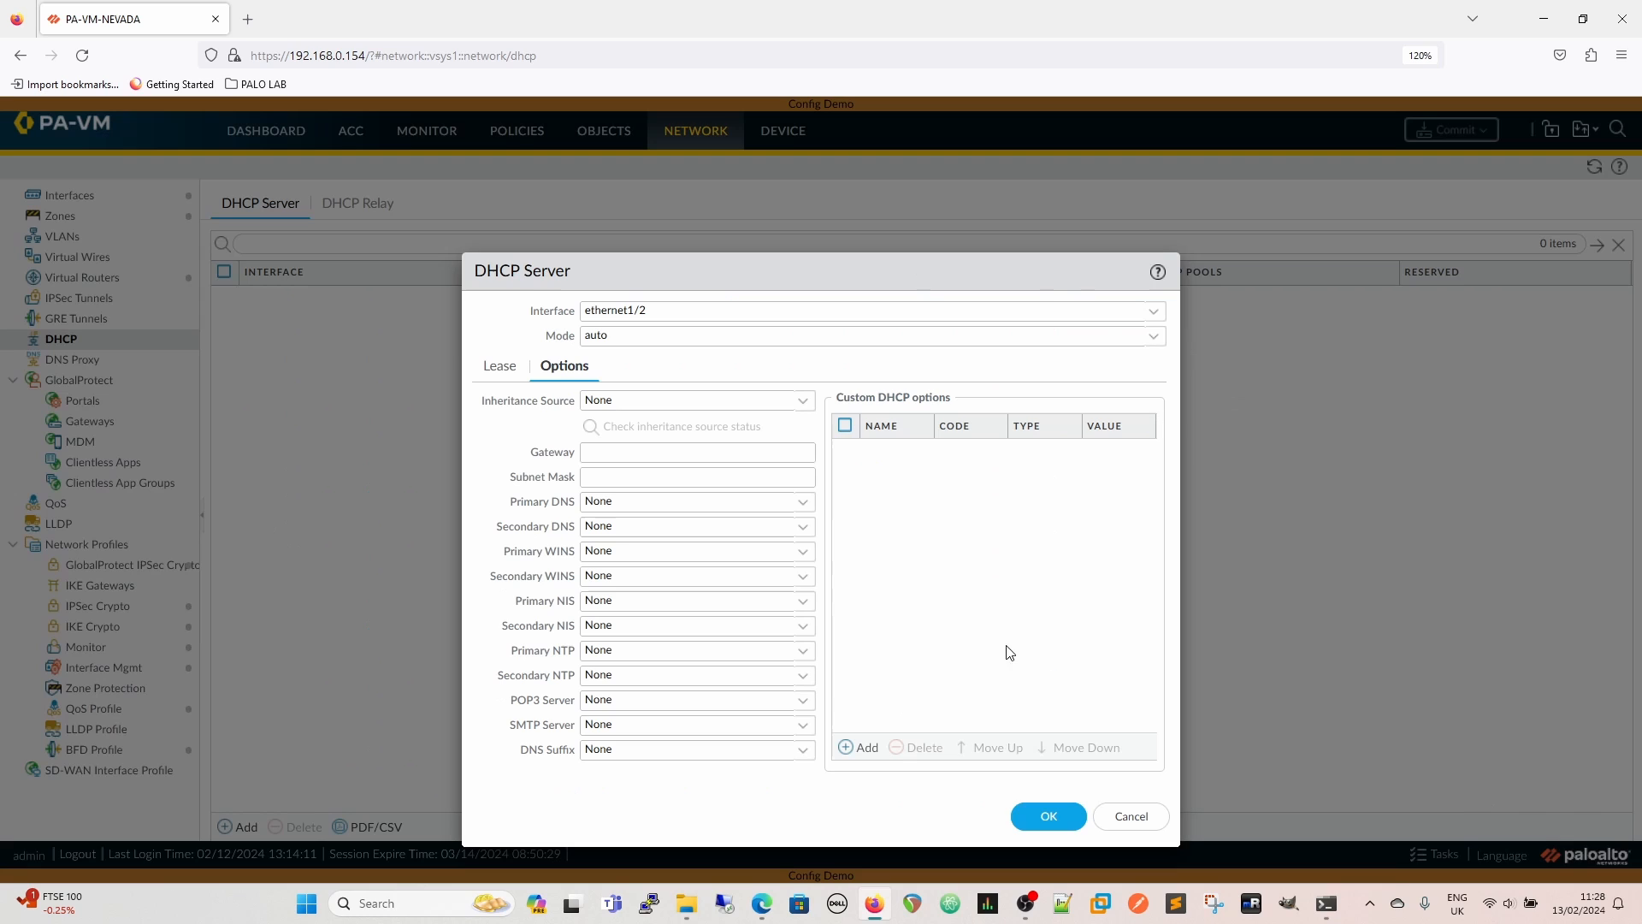
{"action": "left_click", "coordinate": [732, 451]}
{"action": "type", "text": "192.168"}
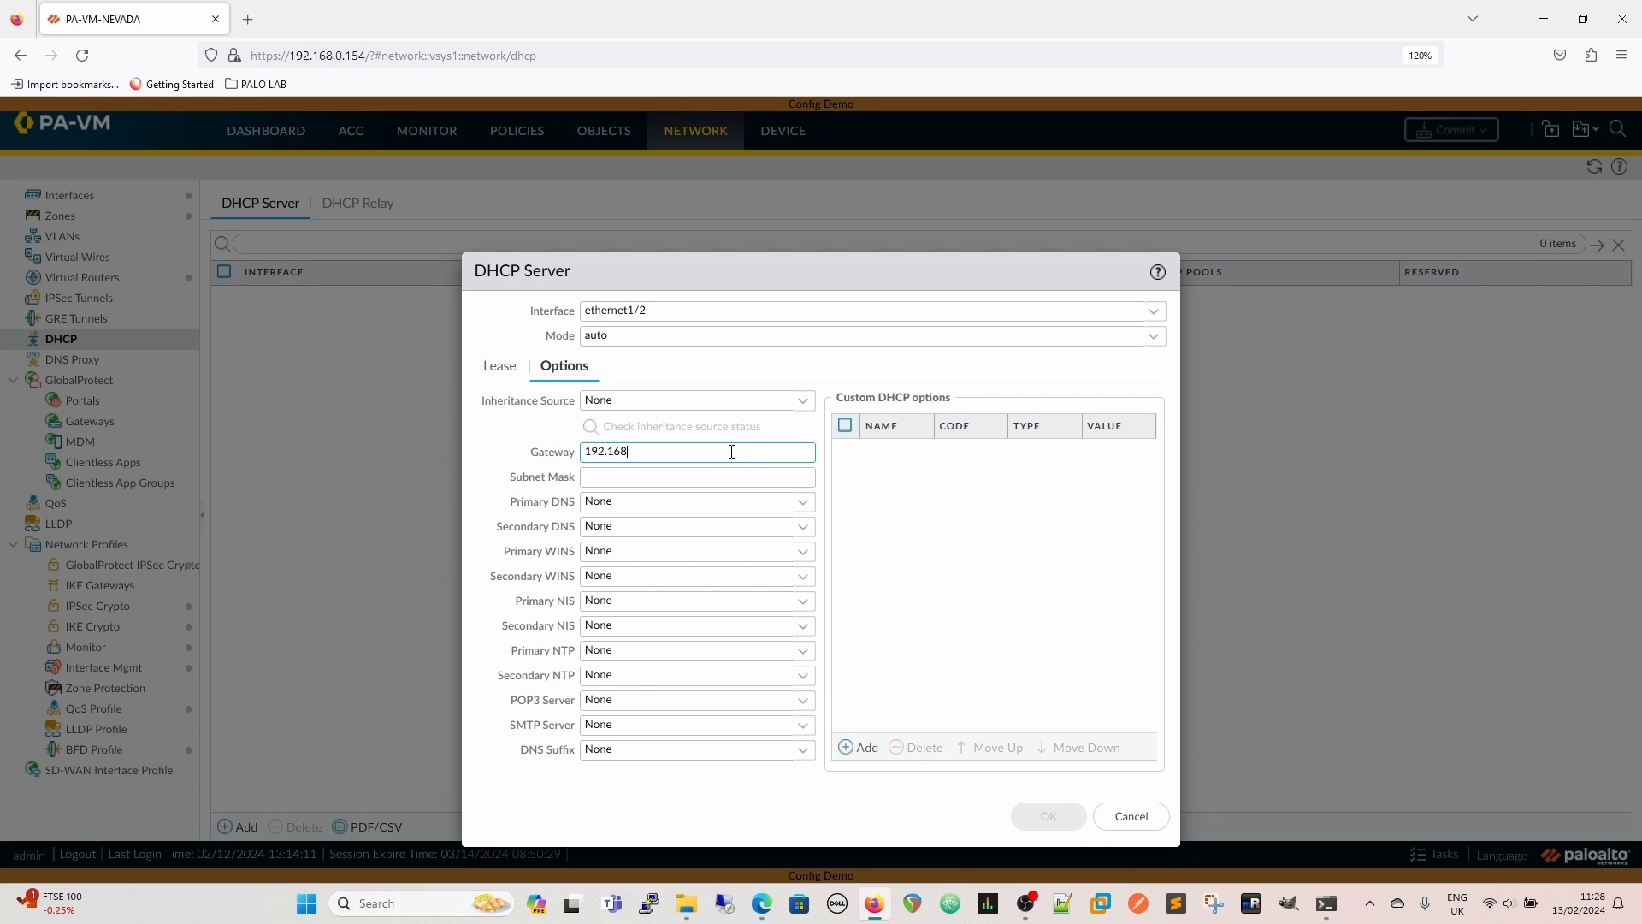
{"action": "type", "text": ".50.1"}
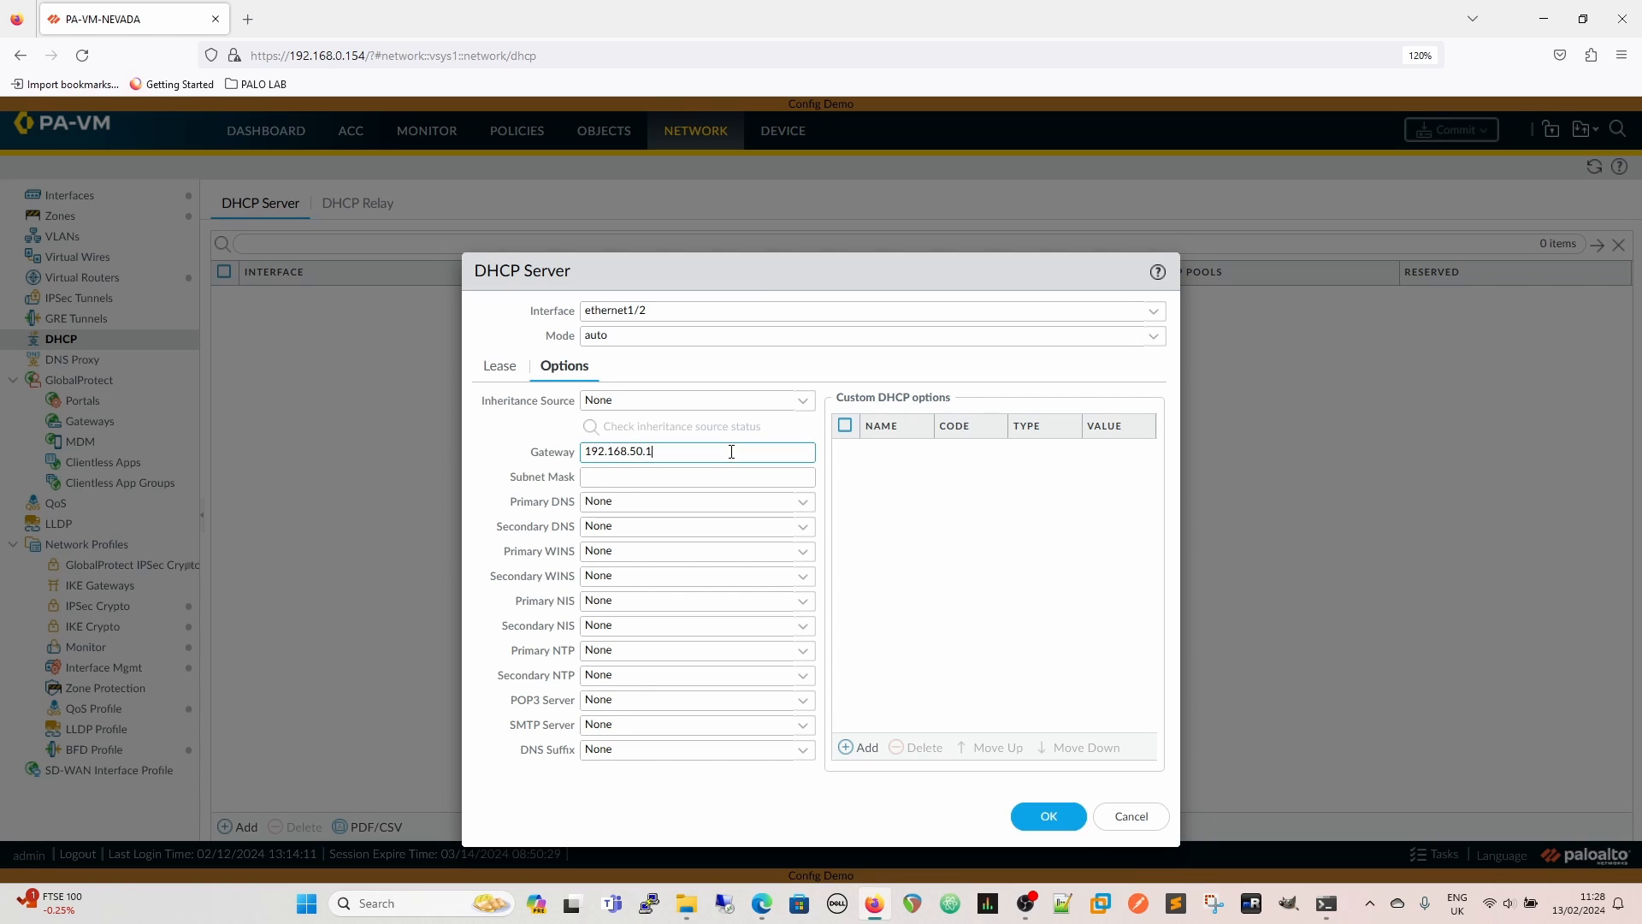
{"action": "left_click", "coordinate": [762, 482]}
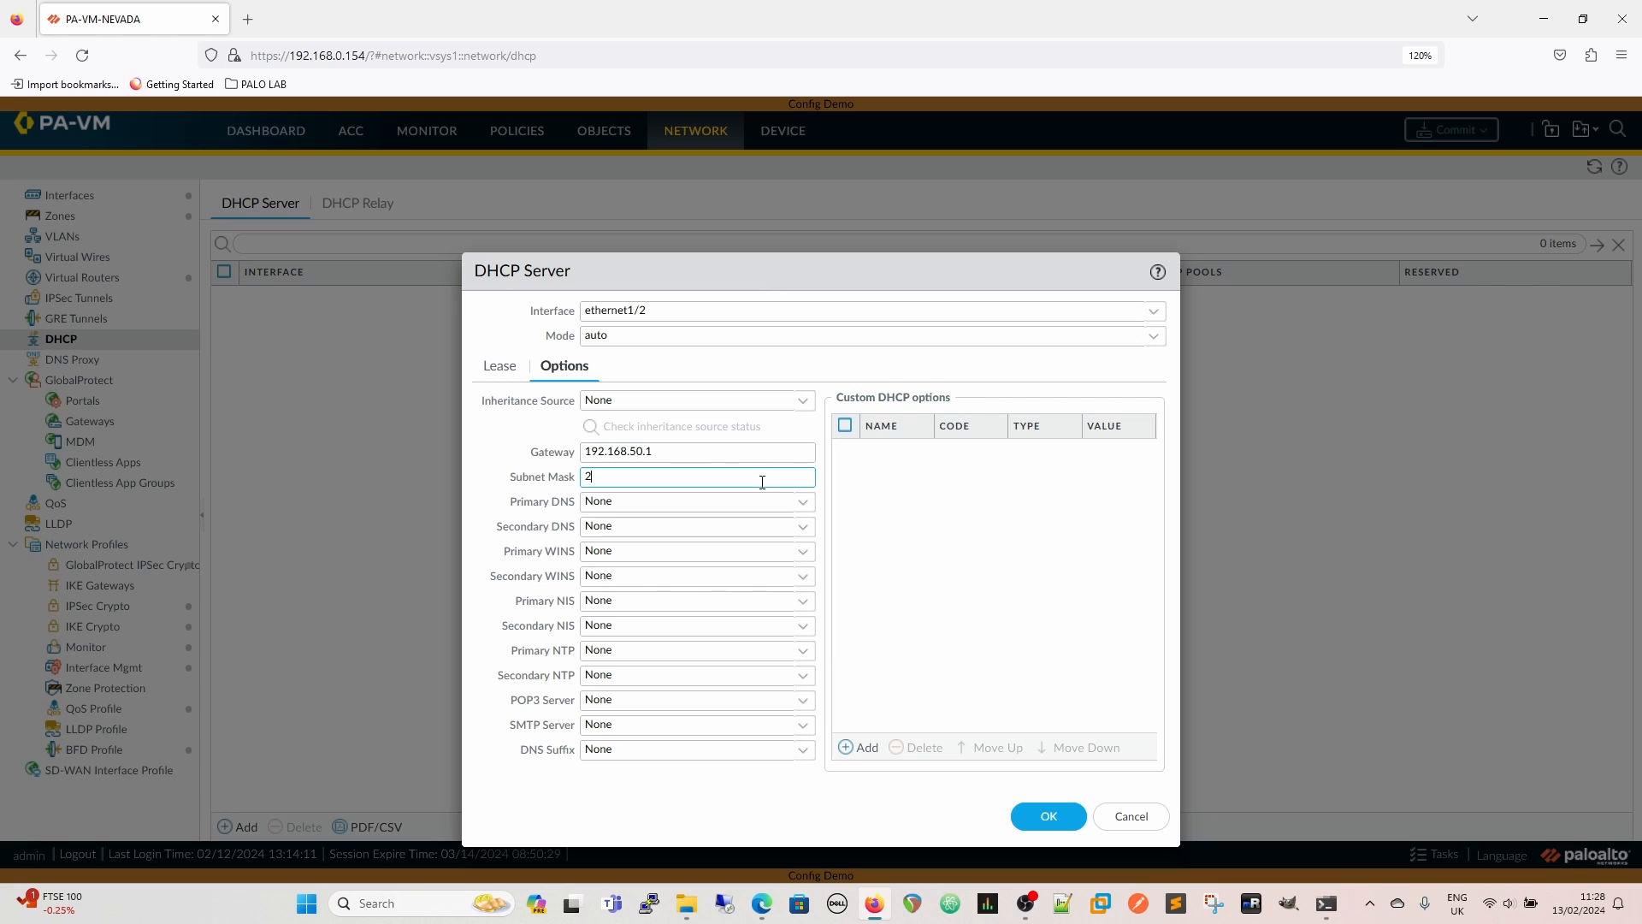
{"action": "type", "text": "255.255.255.0"}
Set the primary DNS to 8.8.8.8 and the secondary DNS to 1.1.1.1.
{"action": "left_click", "coordinate": [671, 505]}
{"action": "type", "text": "8.8.8.8"}
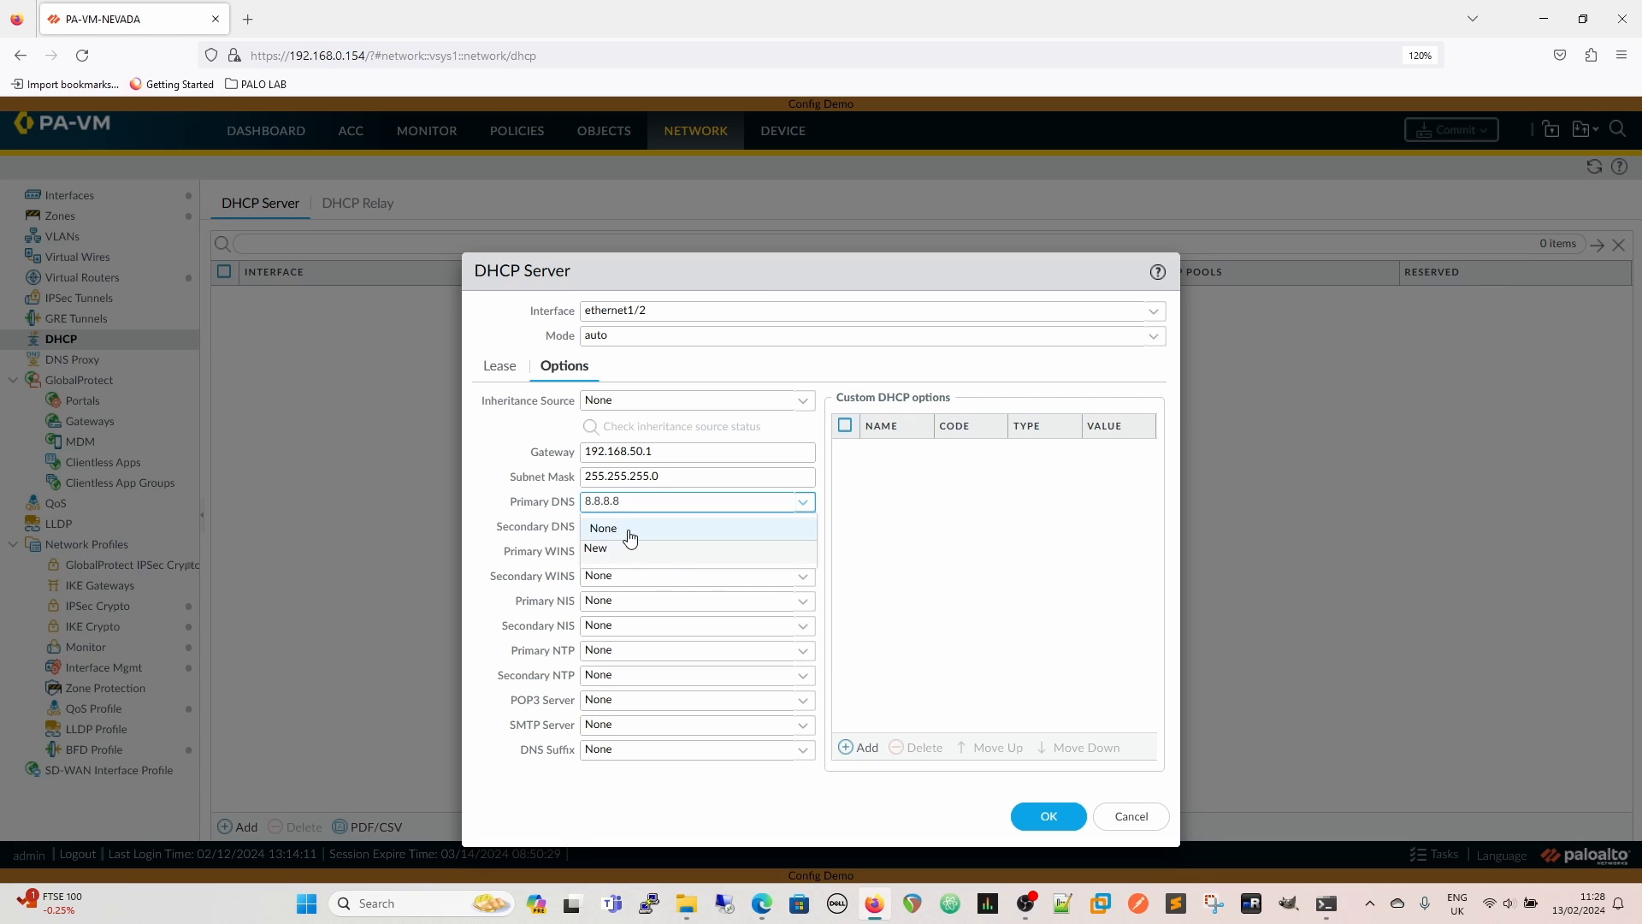
{"action": "left_click", "coordinate": [640, 813]}
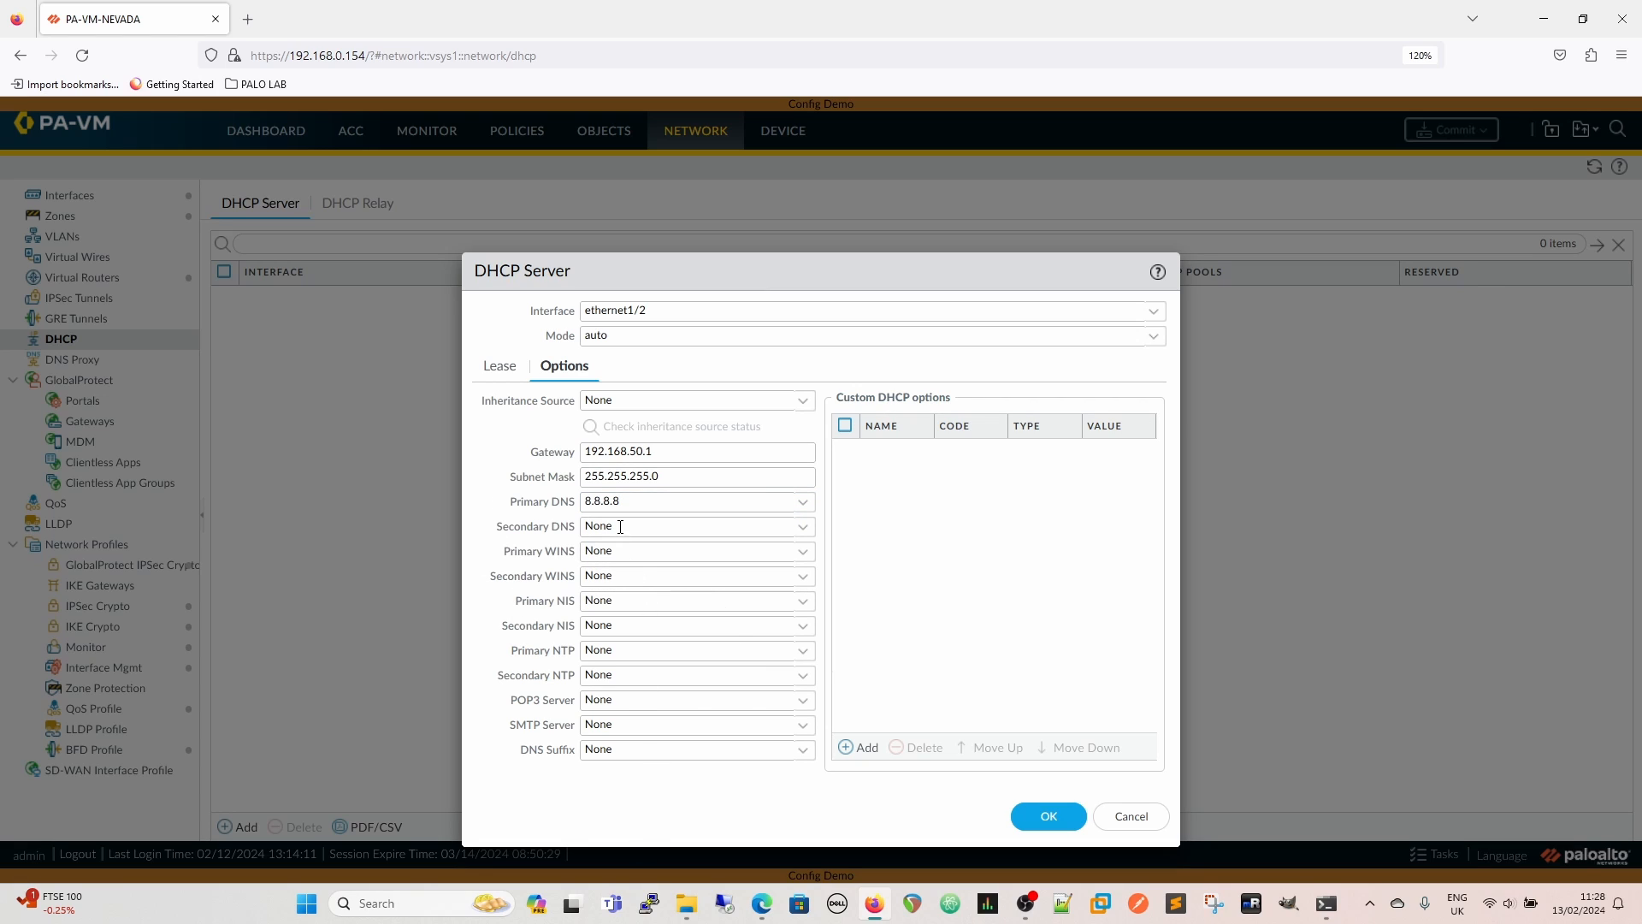
{"action": "left_click", "coordinate": [621, 529]}
{"action": "type", "text": "1.1.1.1"}
{"action": "left_click", "coordinate": [725, 814]}
Set the DNS suffix to mode44.local and save the DHCP server configuration.
{"action": "left_click", "coordinate": [626, 756]}
{"action": "type", "text": "mode44.local"}
{"action": "left_click", "coordinate": [531, 784]}
{"action": "left_click", "coordinate": [1051, 813]}
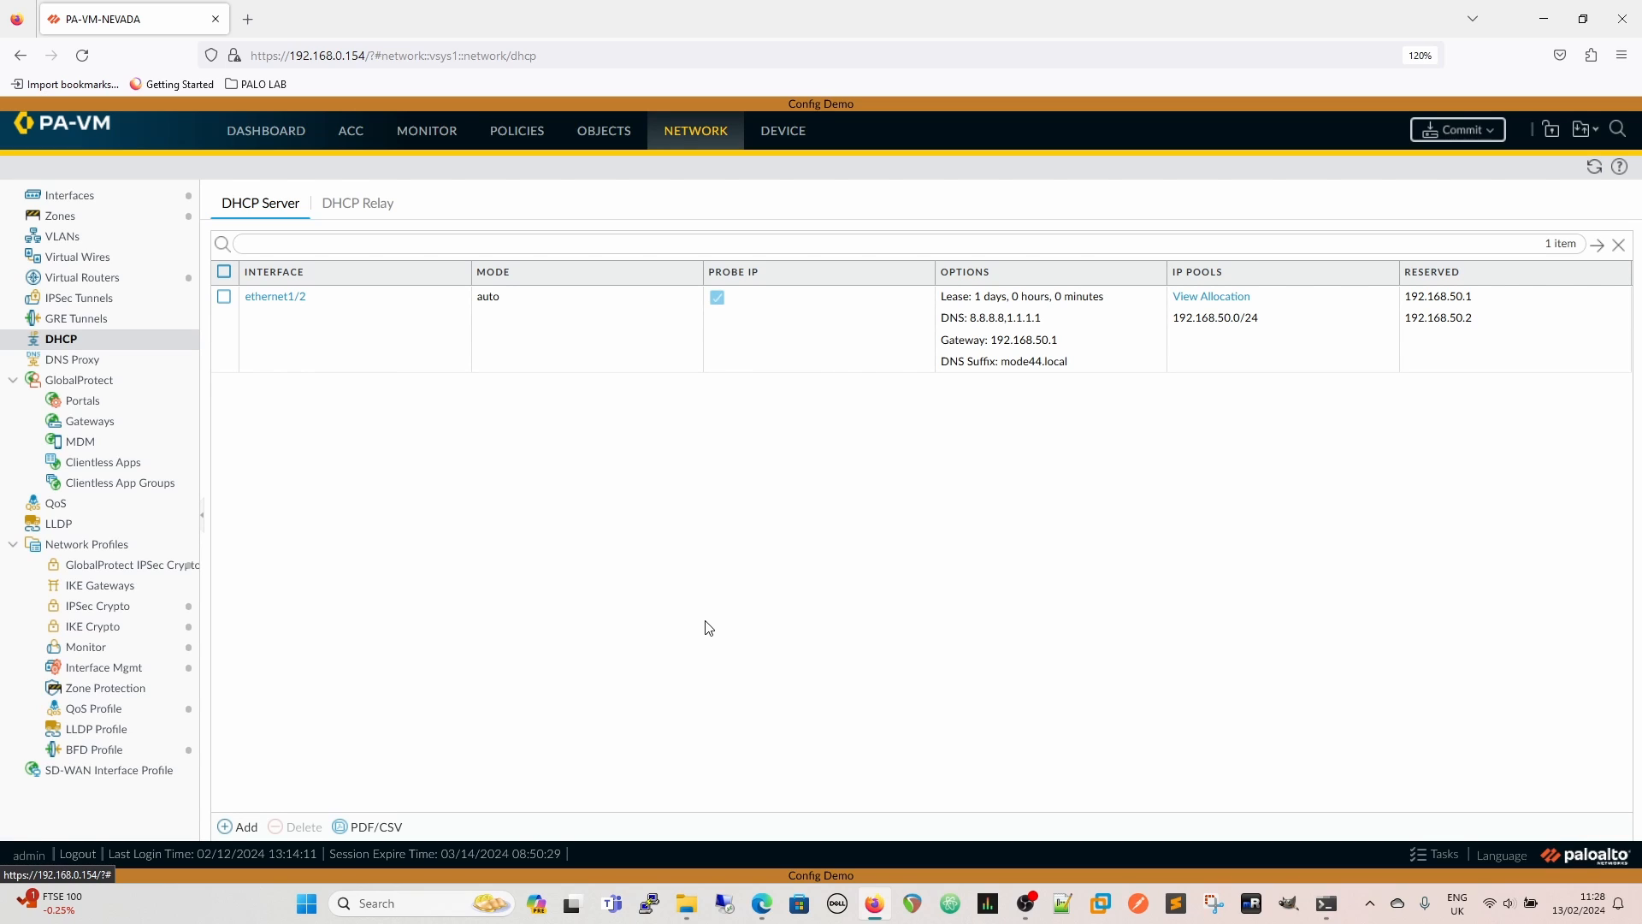
Configure interface ethernet1/4 as Layer3, assigned to the default virtual router and the Outside security zone.
{"action": "left_click", "coordinate": [60, 195]}
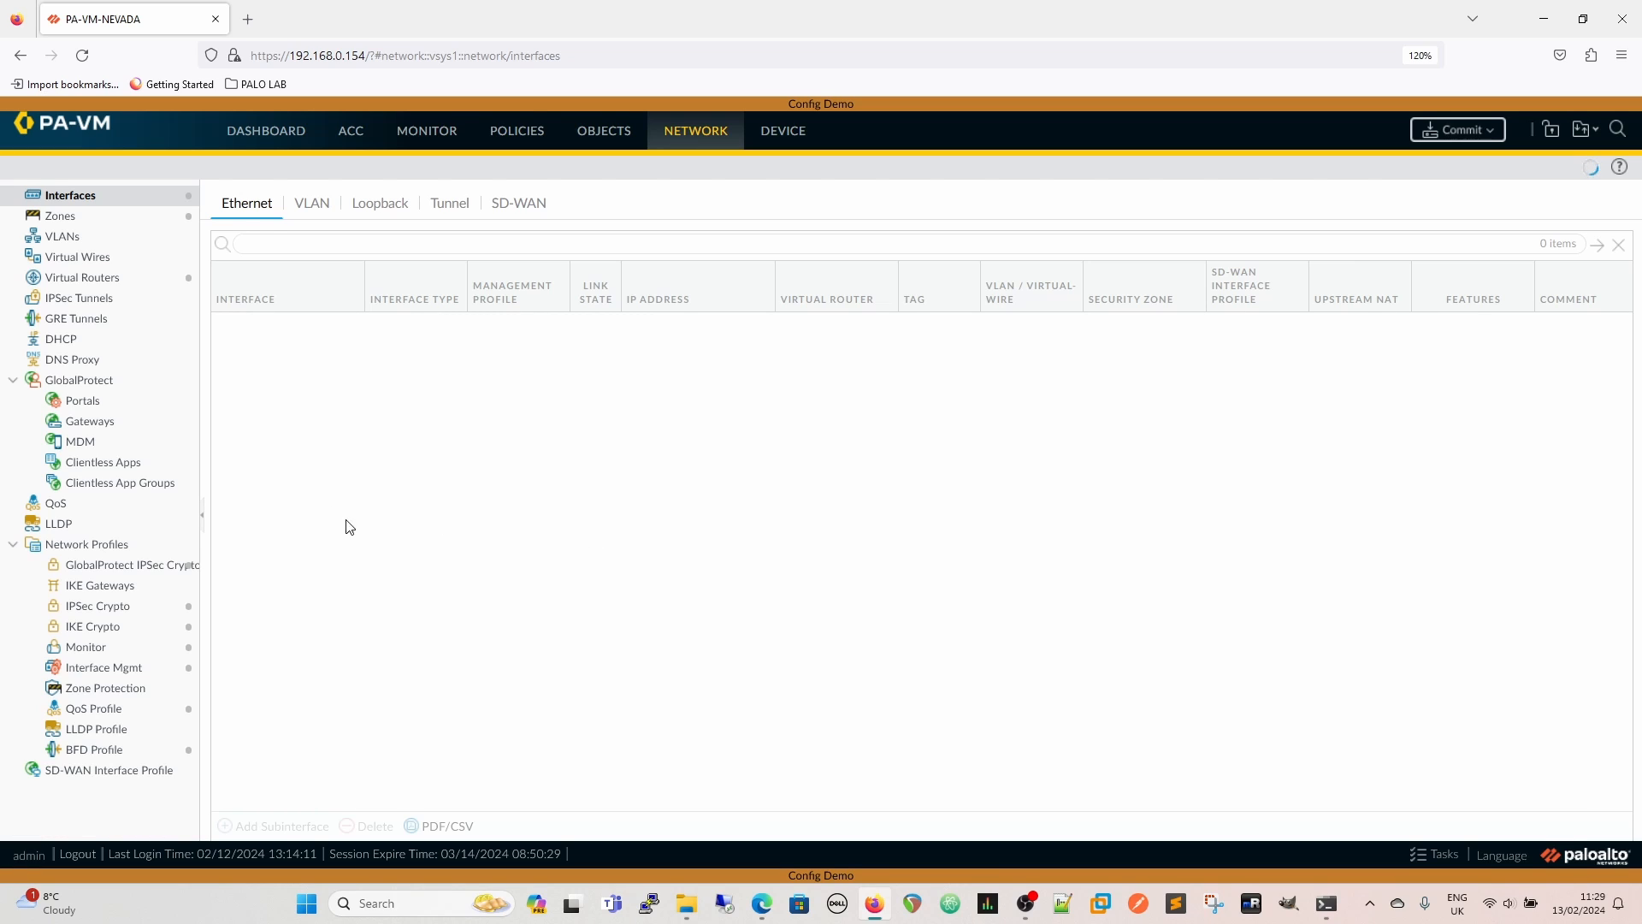
{"action": "left_click", "coordinate": [279, 417]}
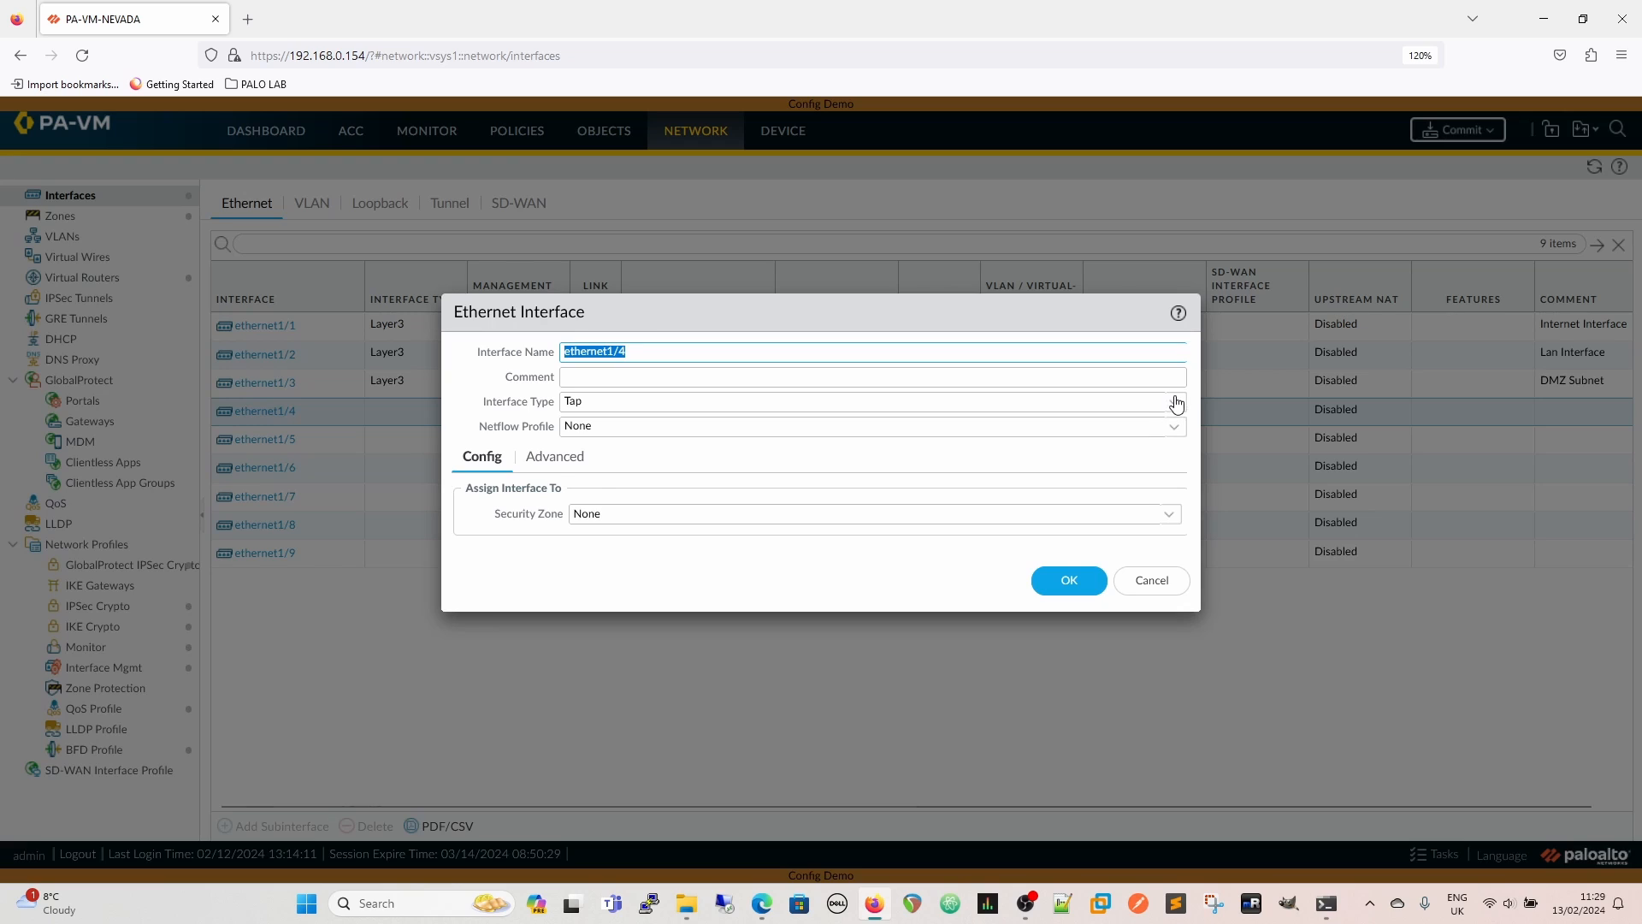
{"action": "left_click", "coordinate": [1173, 402]}
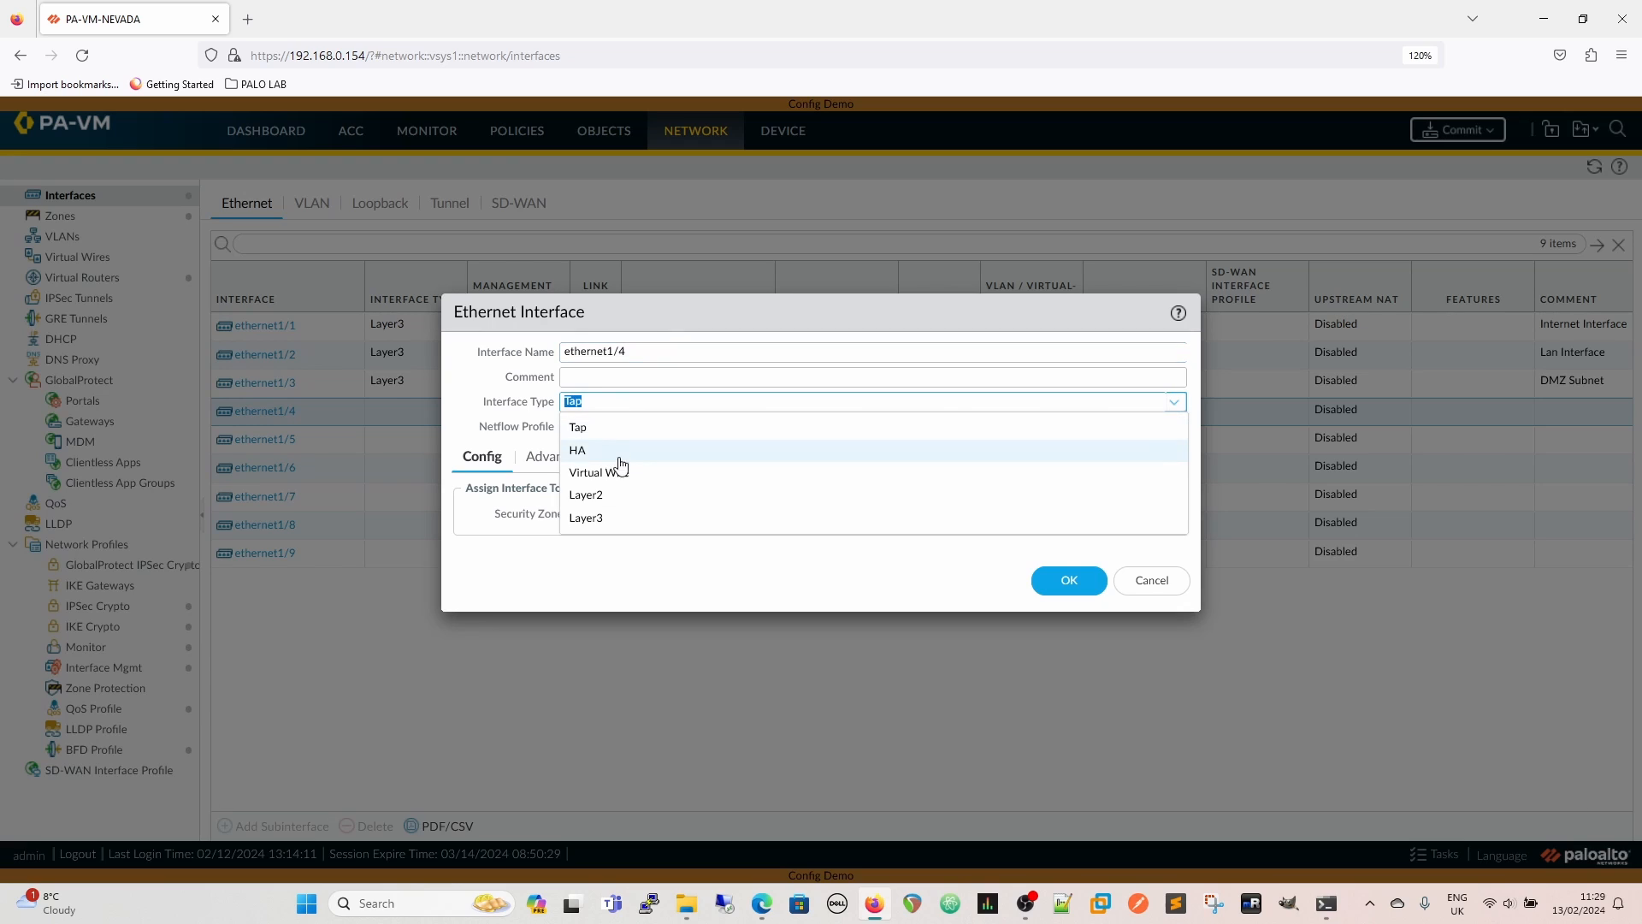
{"action": "left_click", "coordinate": [614, 519]}
{"action": "left_click", "coordinate": [1169, 513]}
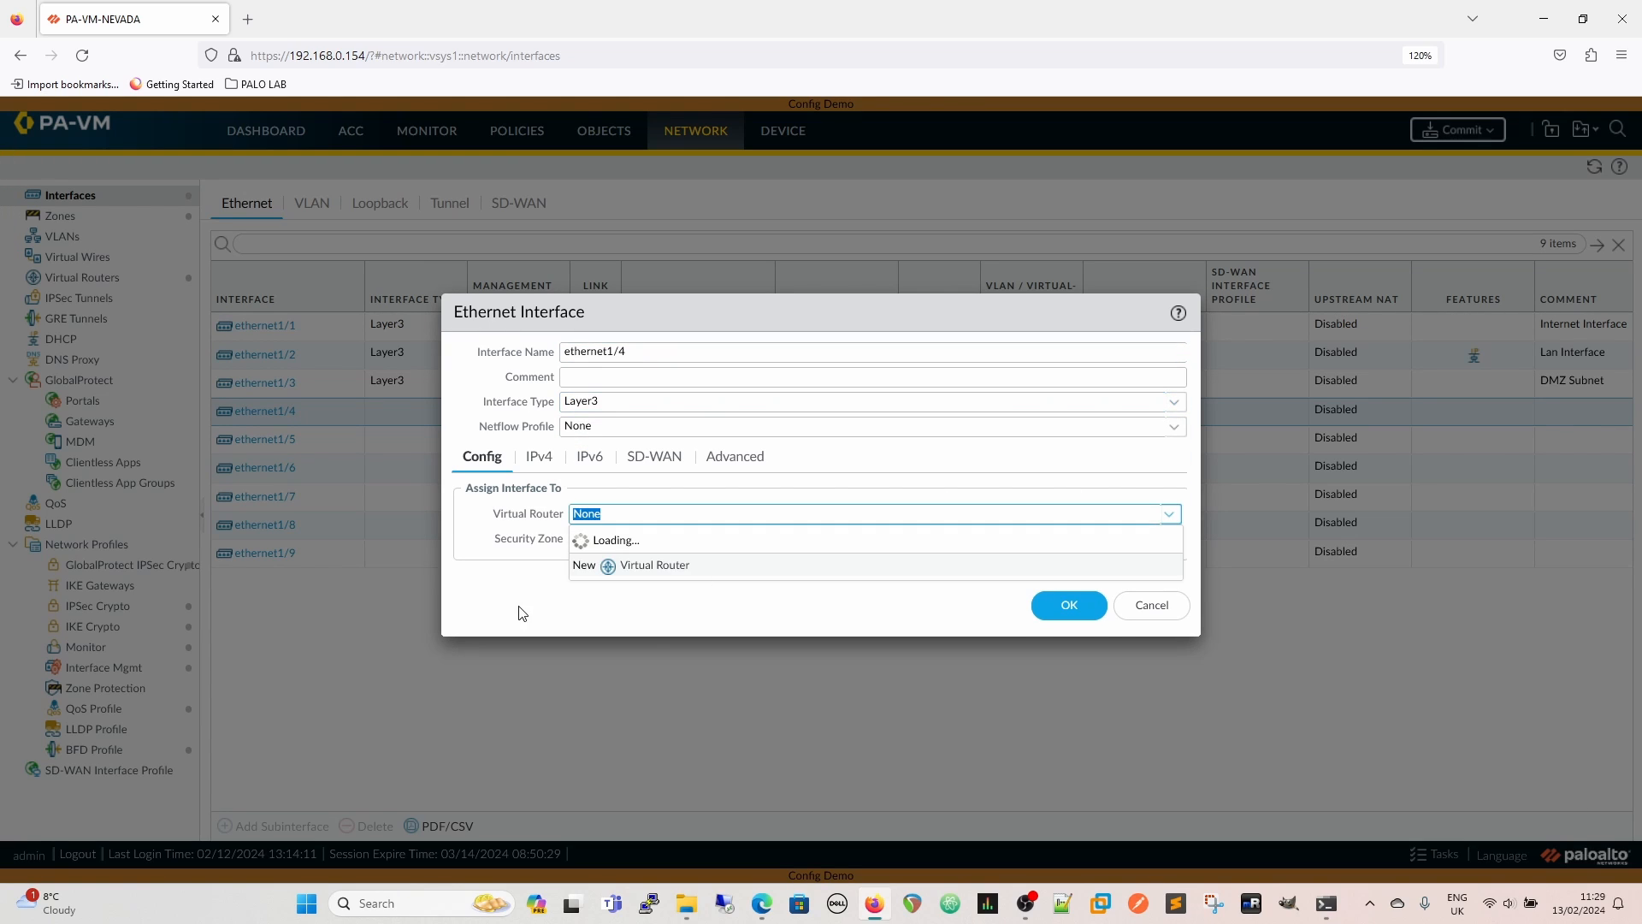
{"action": "left_click", "coordinate": [631, 564]}
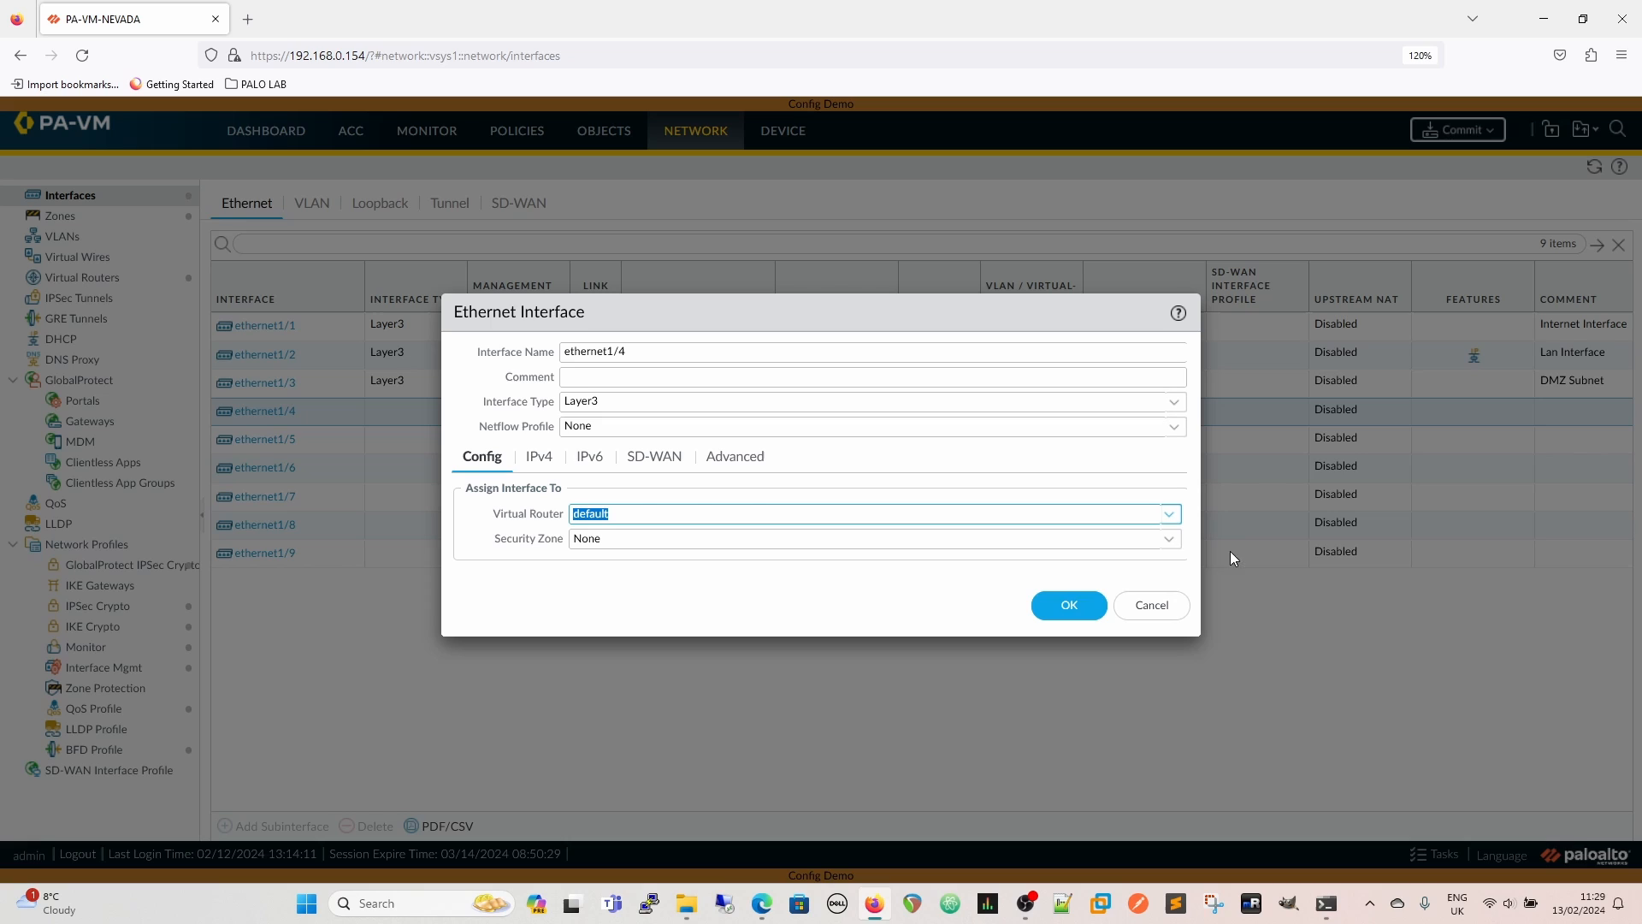
{"action": "left_click", "coordinate": [1169, 538]}
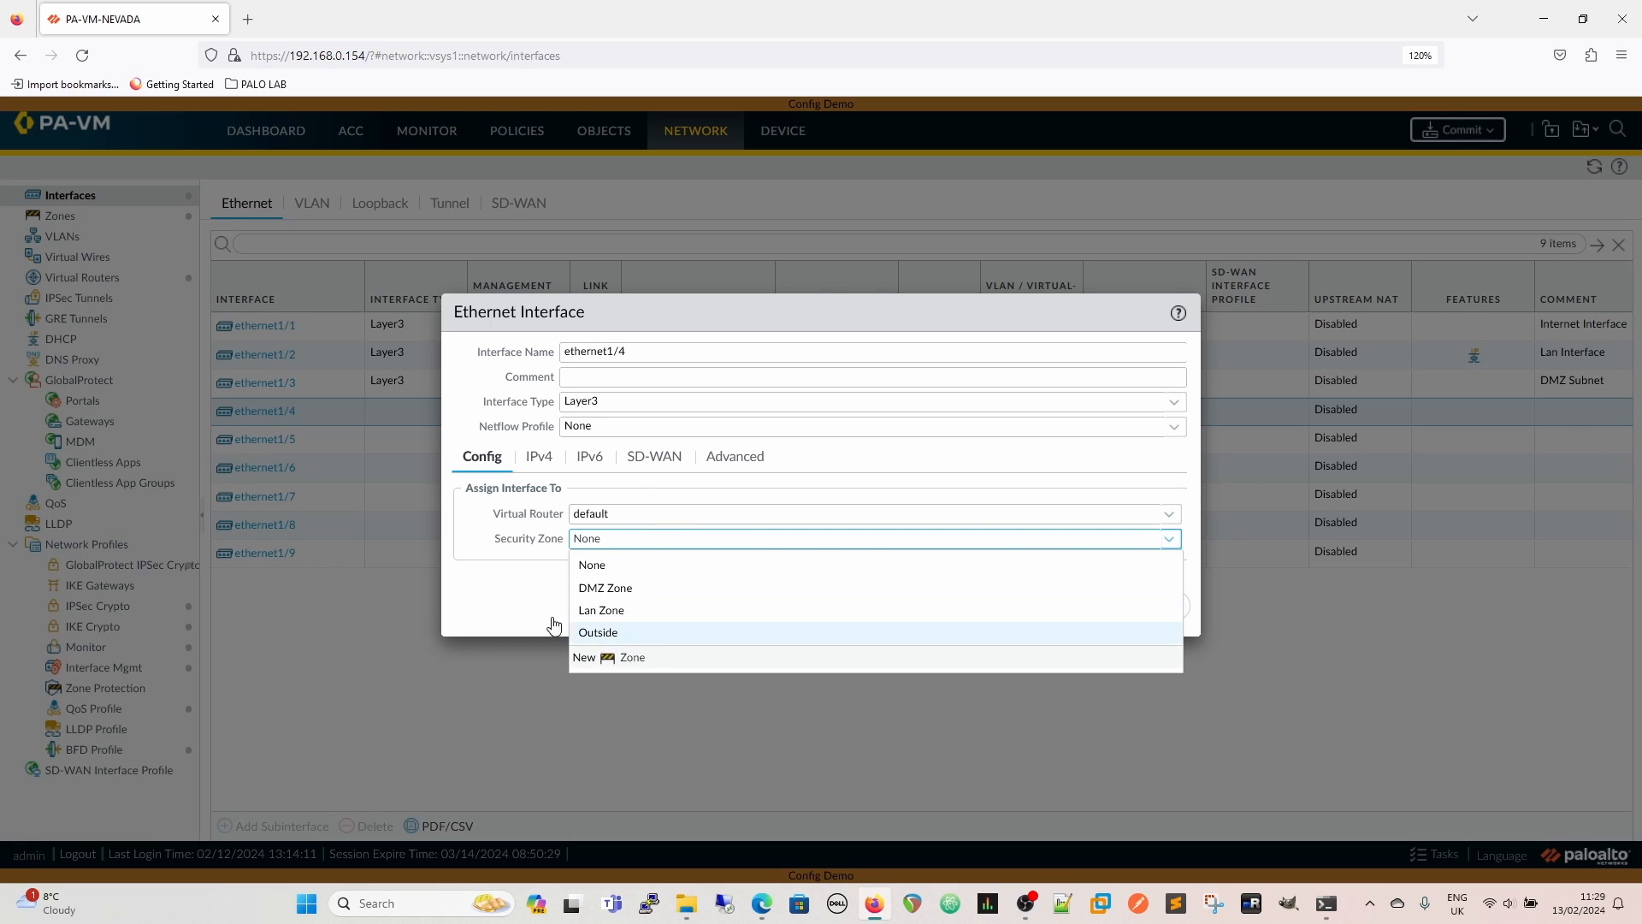
{"action": "left_click", "coordinate": [598, 633]}
Set the IPv4 addressing of ethernet1/4 to DHCP Client and save the interface.
{"action": "left_click", "coordinate": [540, 457]}
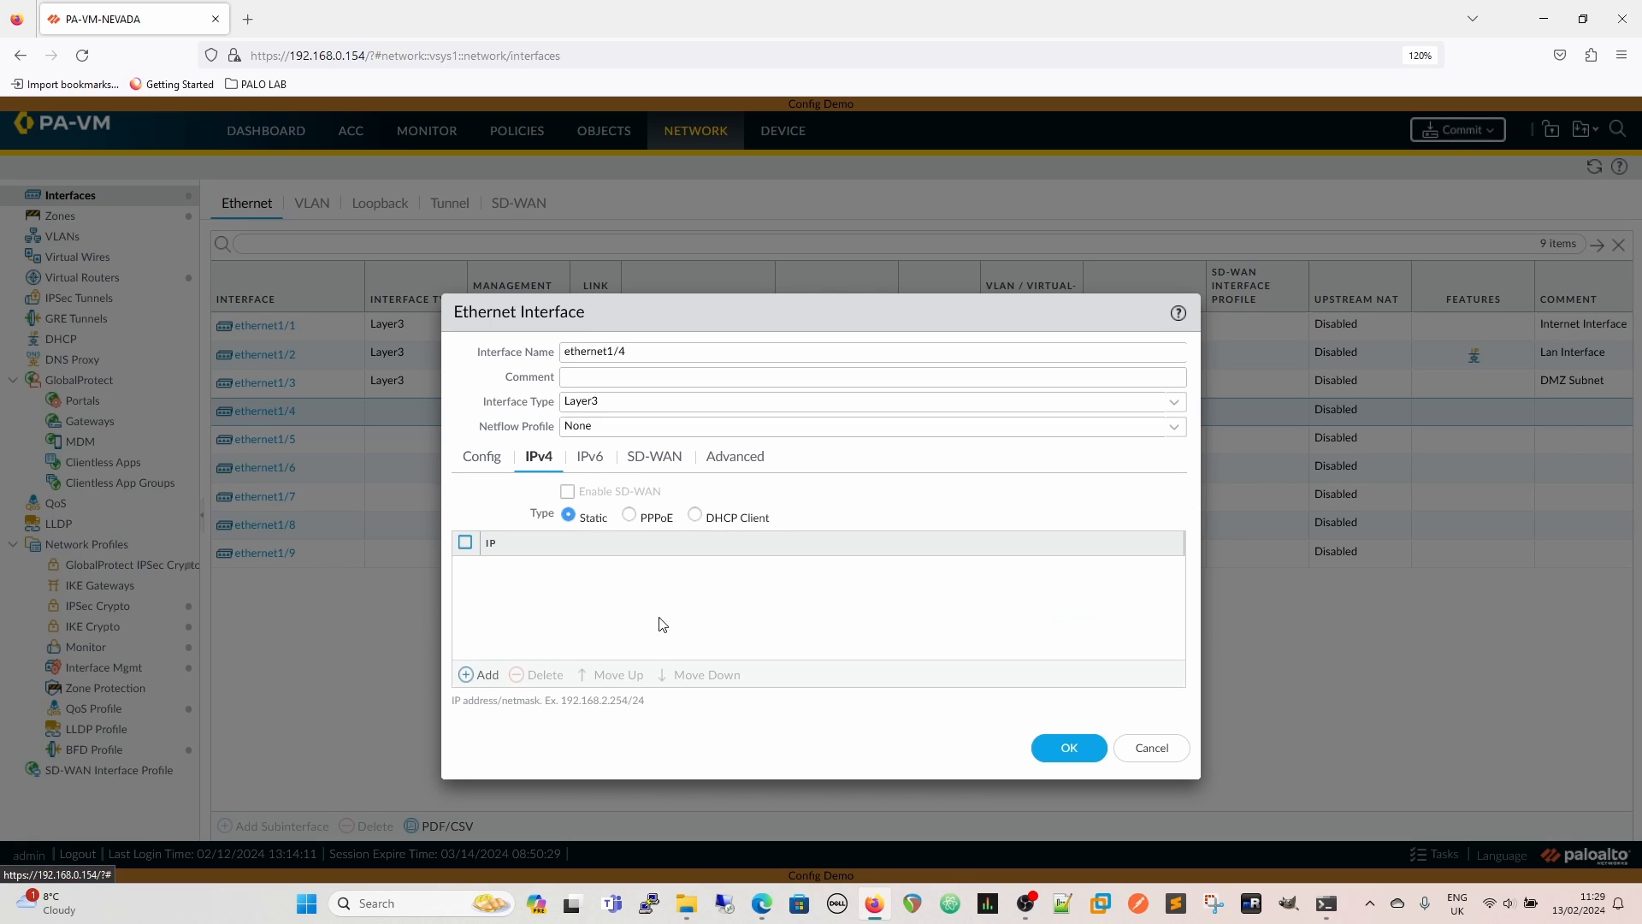
{"action": "left_click", "coordinate": [694, 515]}
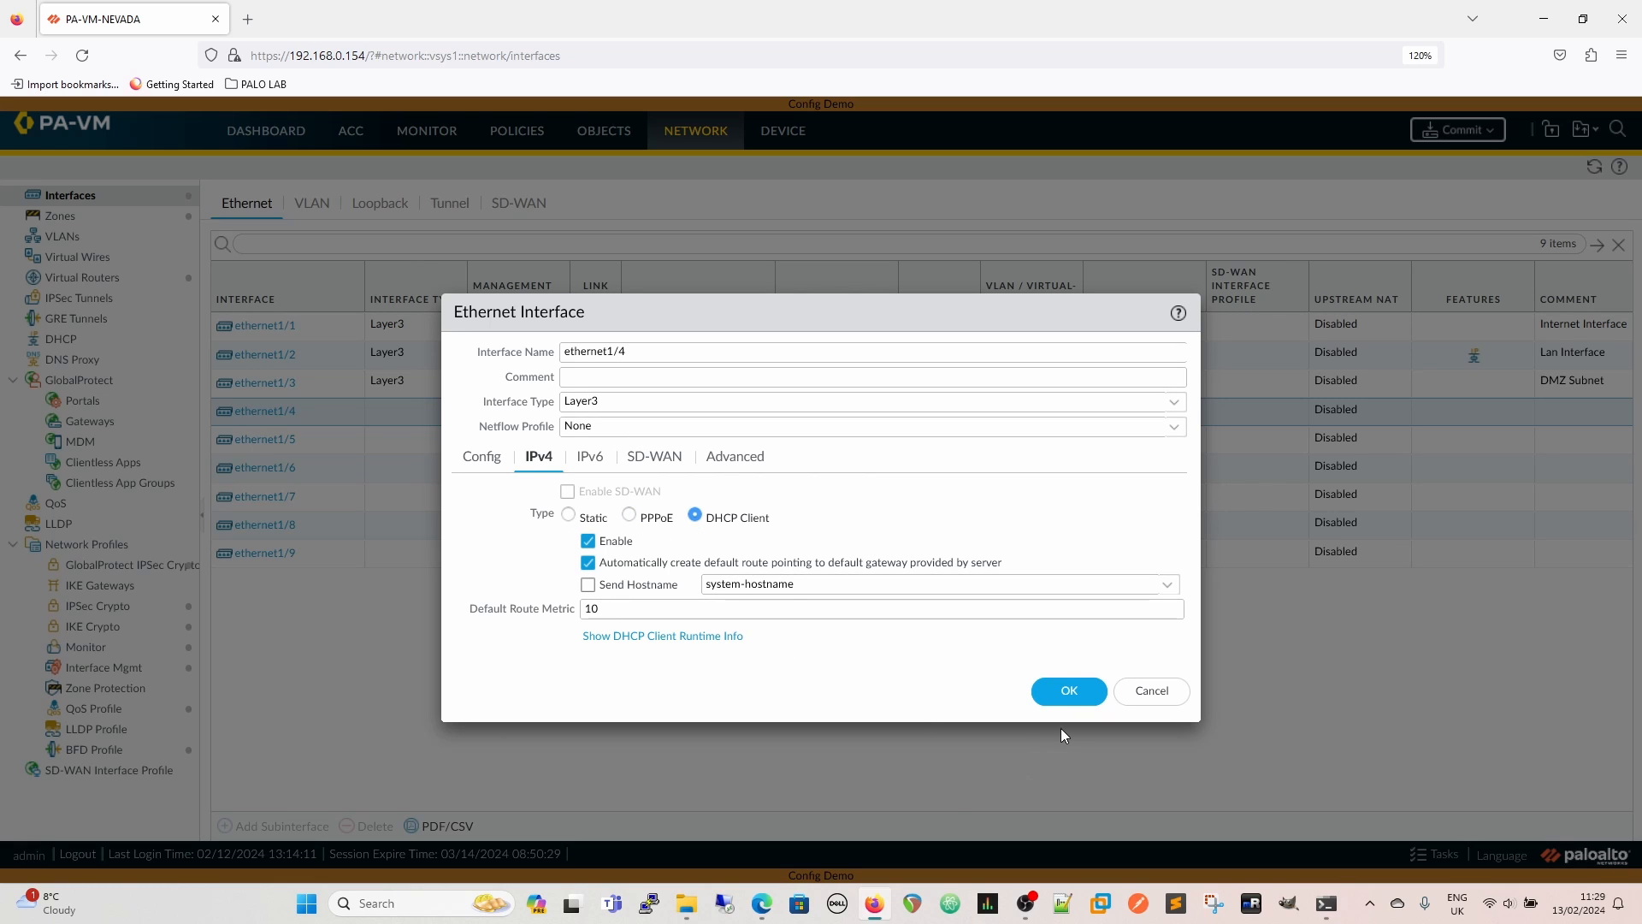
{"action": "left_click", "coordinate": [1069, 691]}
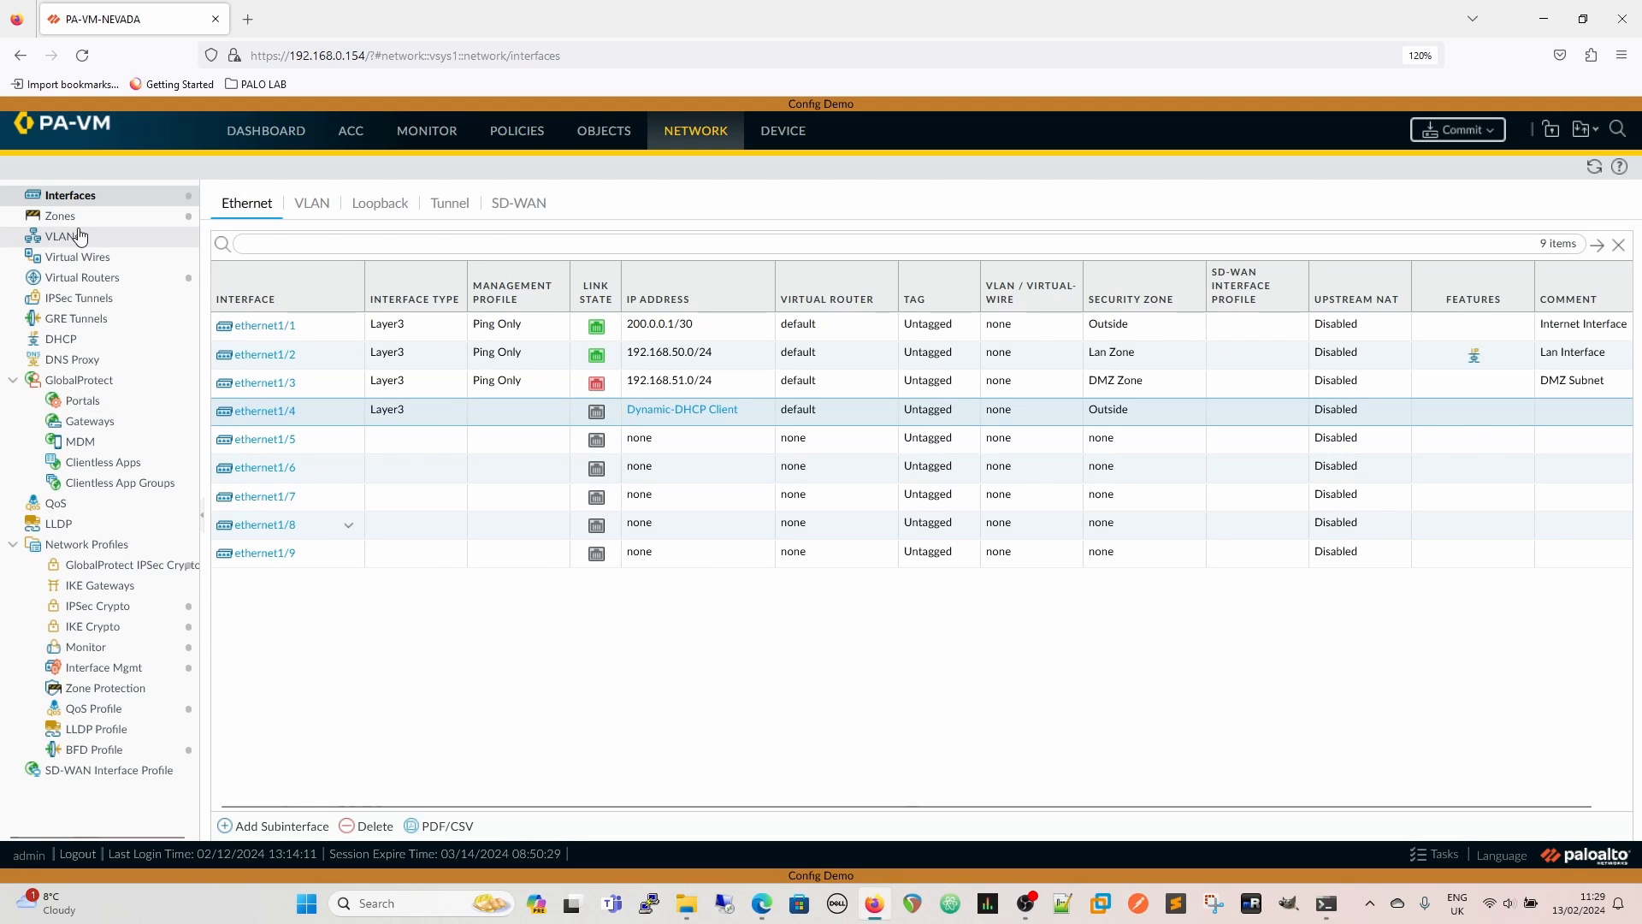
In the DHCP server options for ethernet1/2, set the inheritance source to ethernet1/4.
{"action": "left_click", "coordinate": [75, 342]}
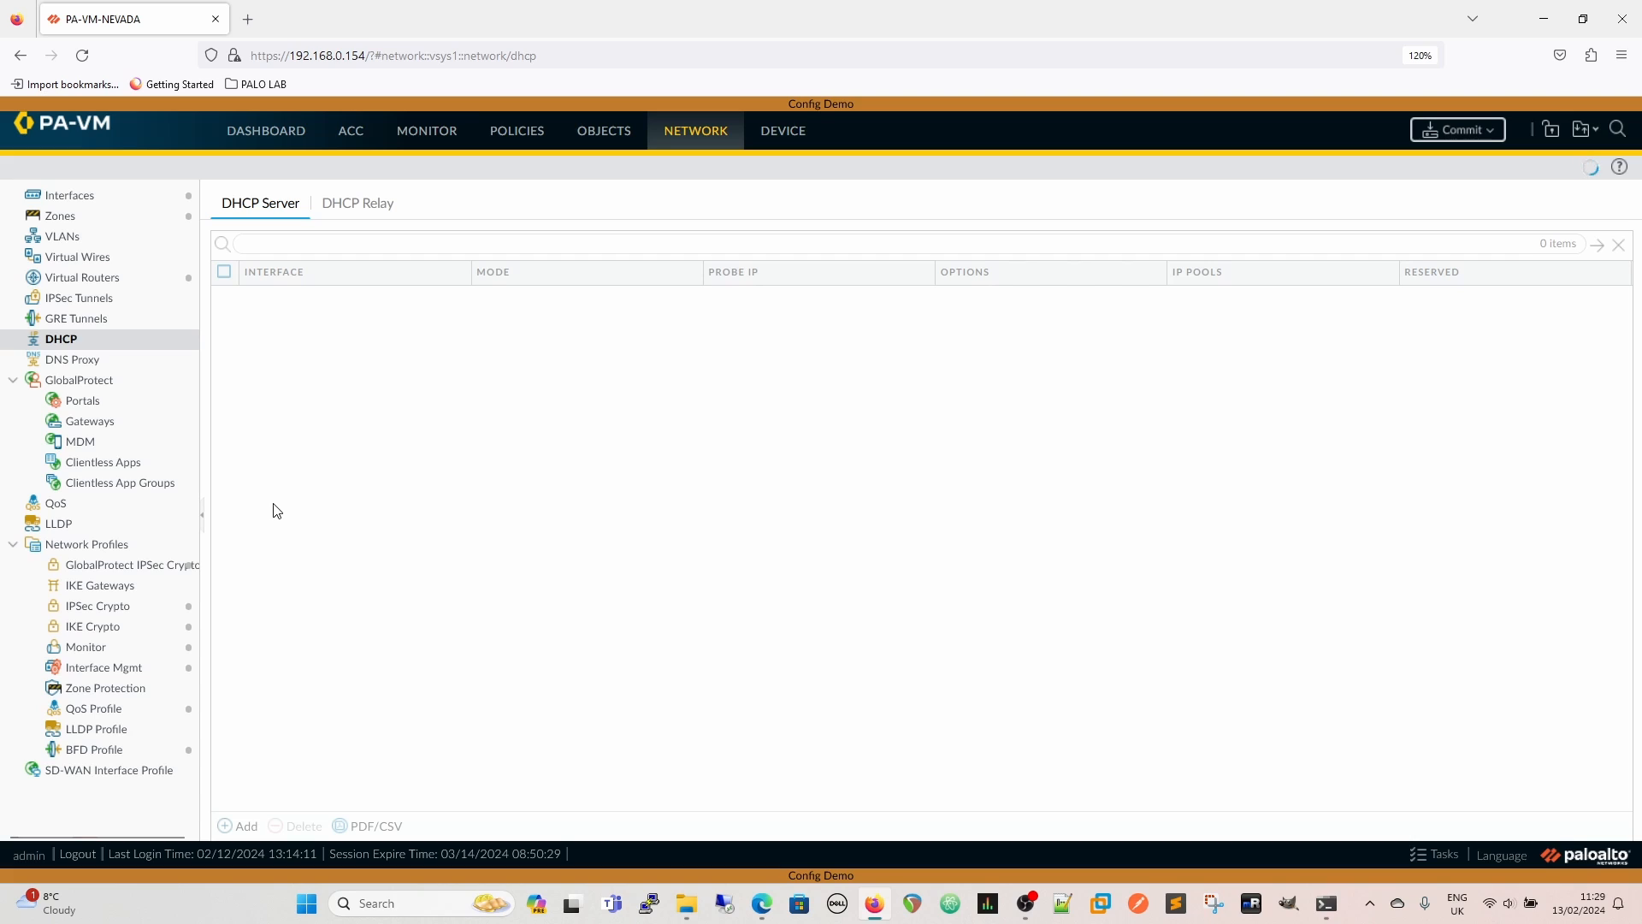
{"action": "left_click", "coordinate": [269, 299]}
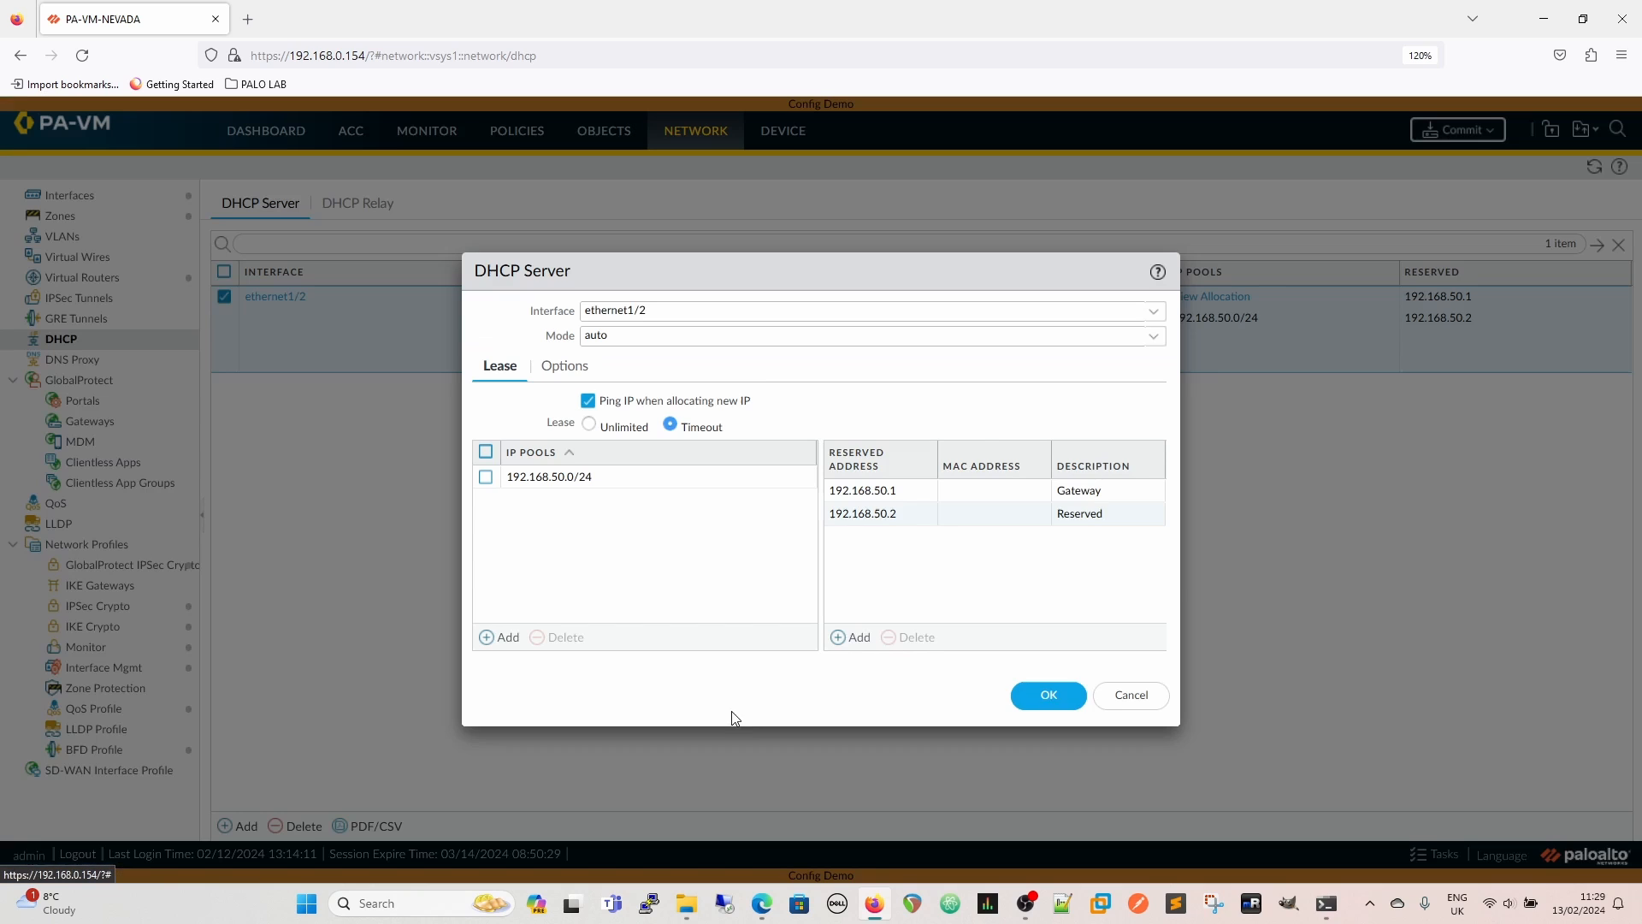
{"action": "left_click", "coordinate": [567, 373]}
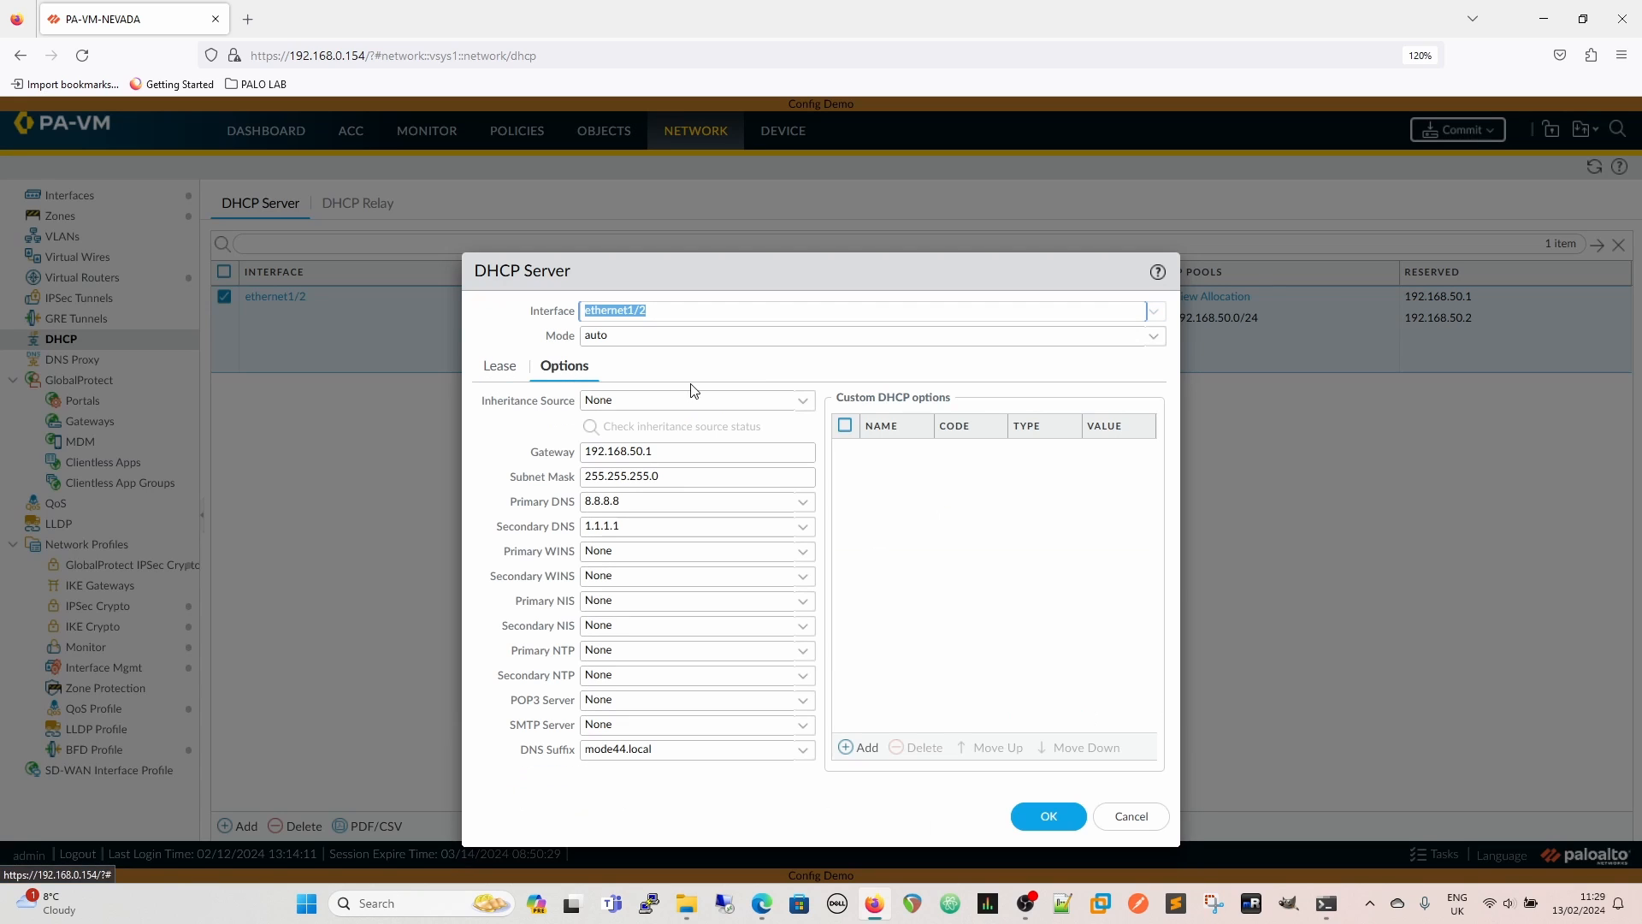
{"action": "left_click", "coordinate": [802, 401]}
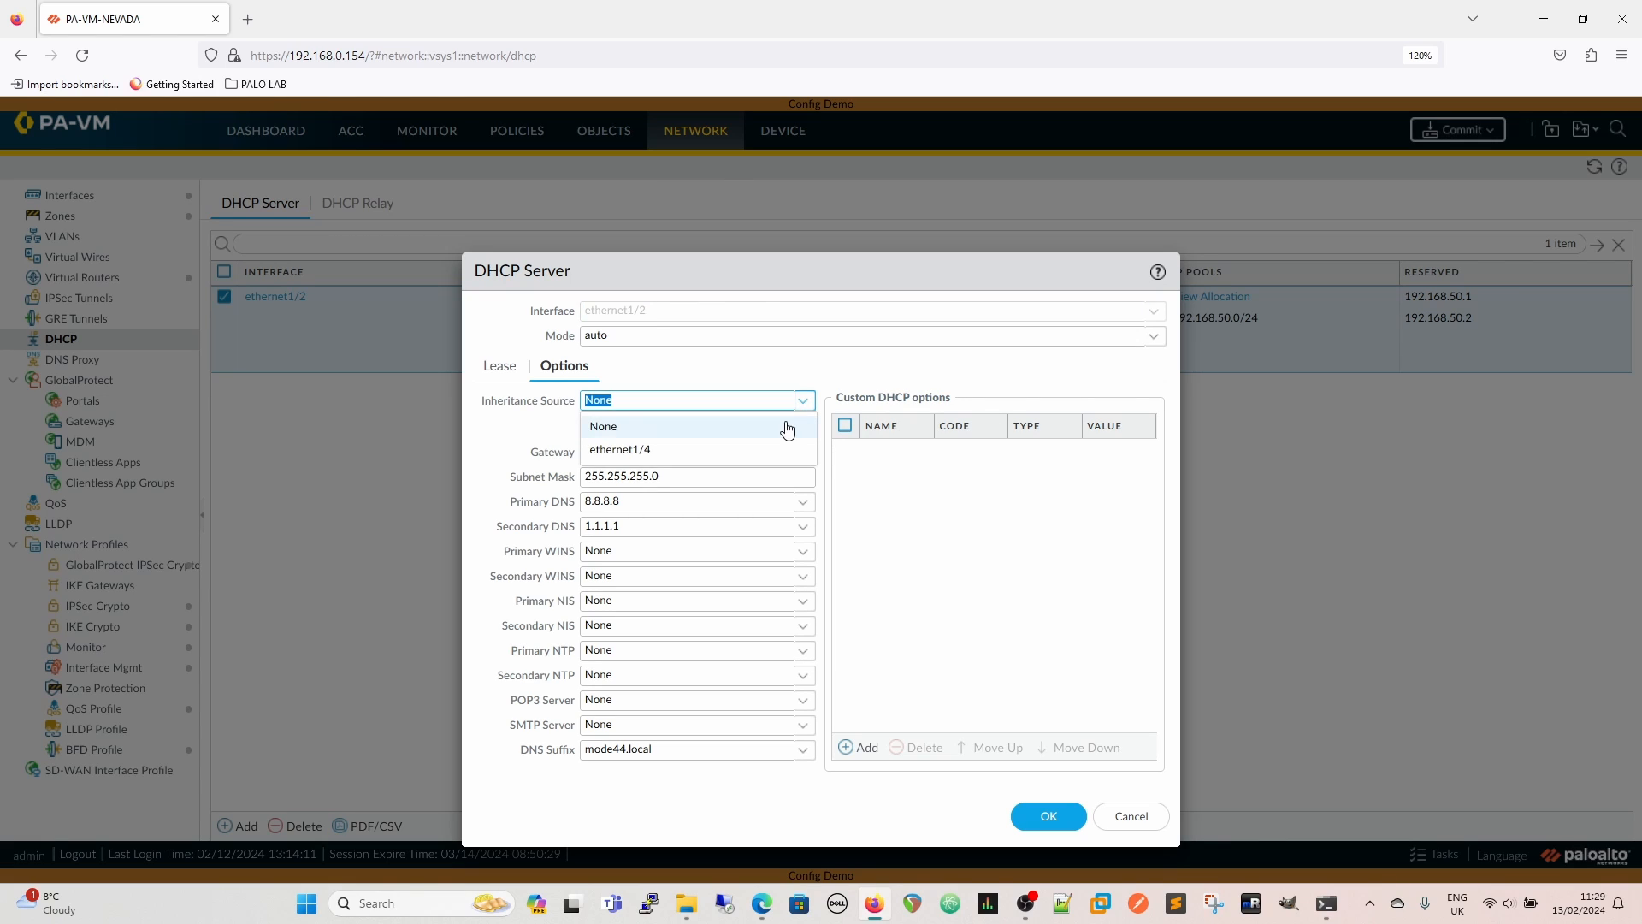
{"action": "left_click", "coordinate": [605, 451]}
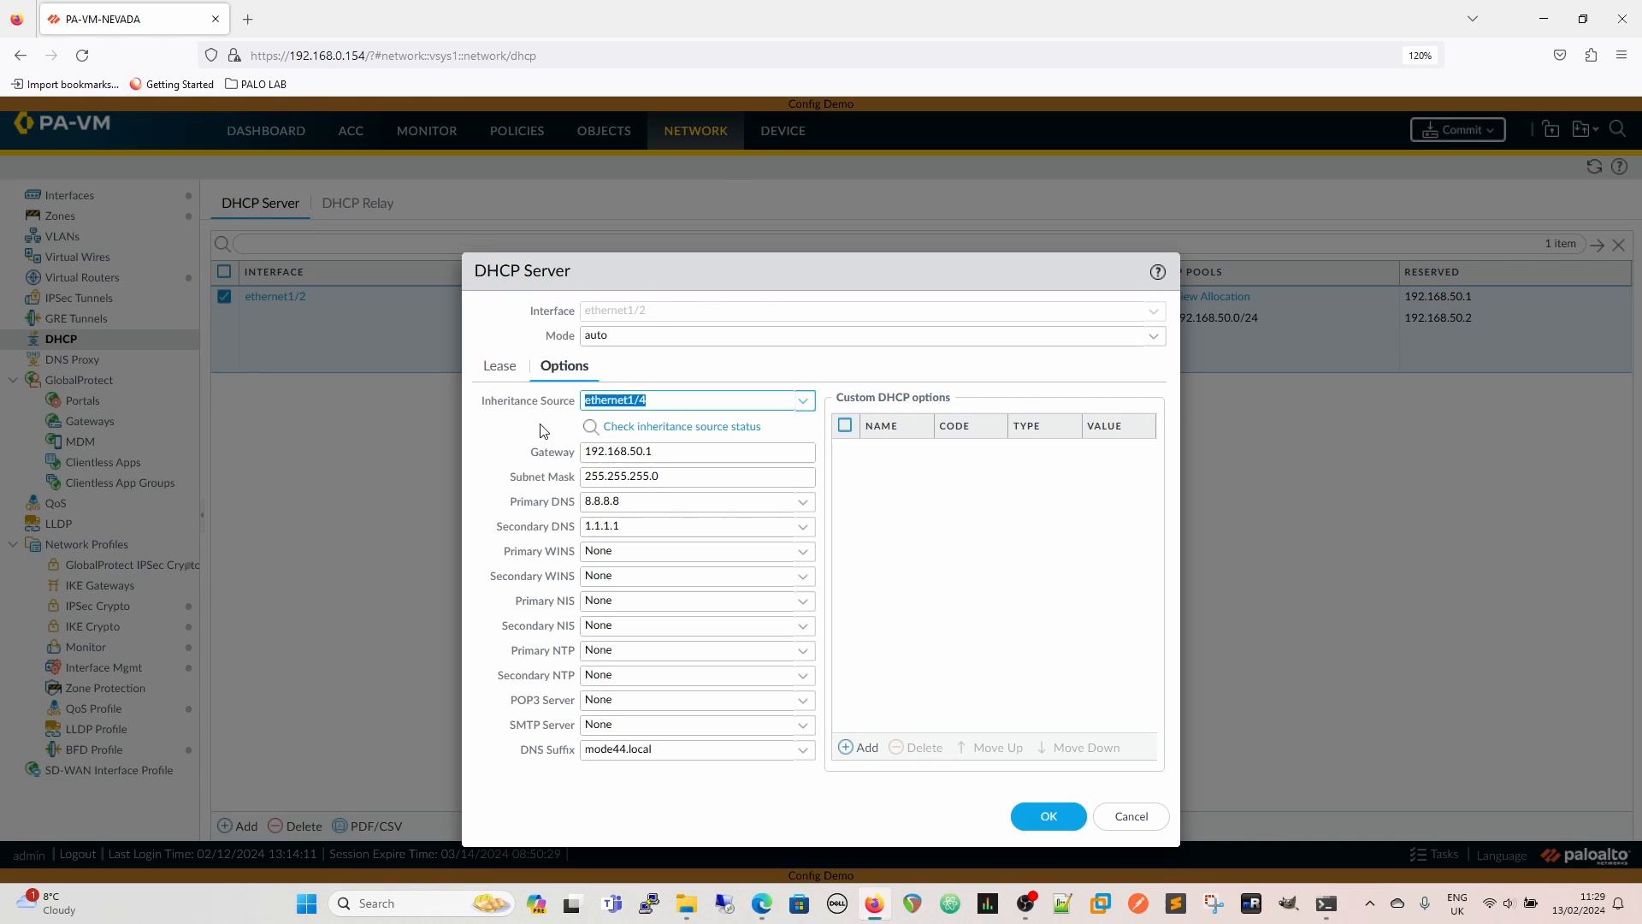
Check the inheritance source status and look at the choices offered for the primary DNS.
{"action": "left_click", "coordinate": [639, 430]}
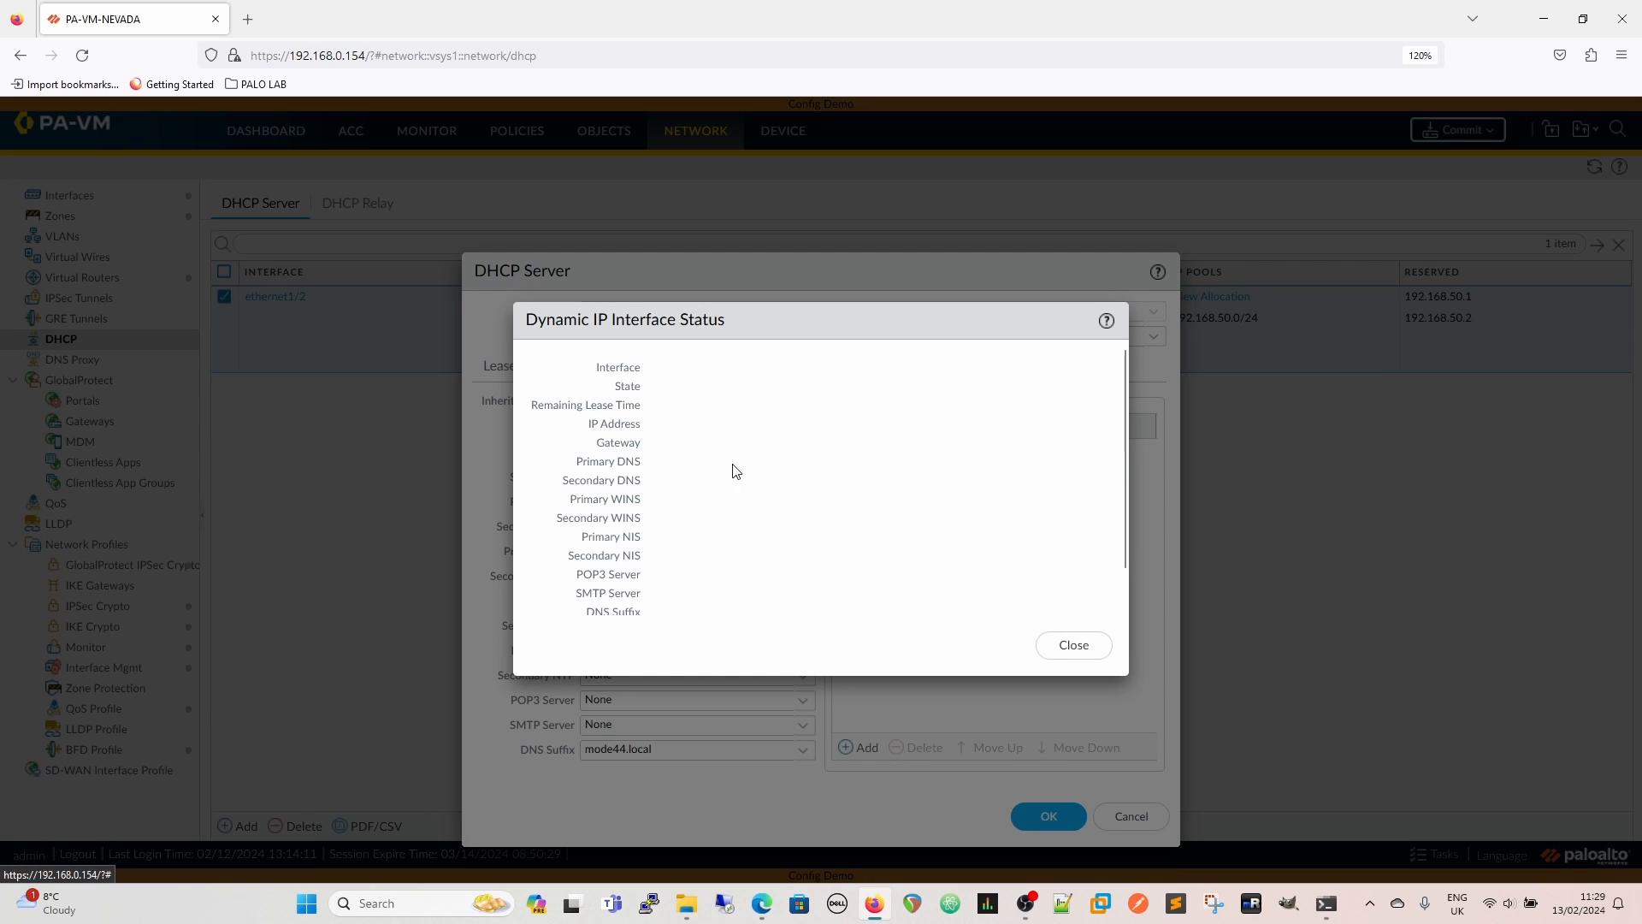
{"action": "left_click", "coordinate": [1074, 647]}
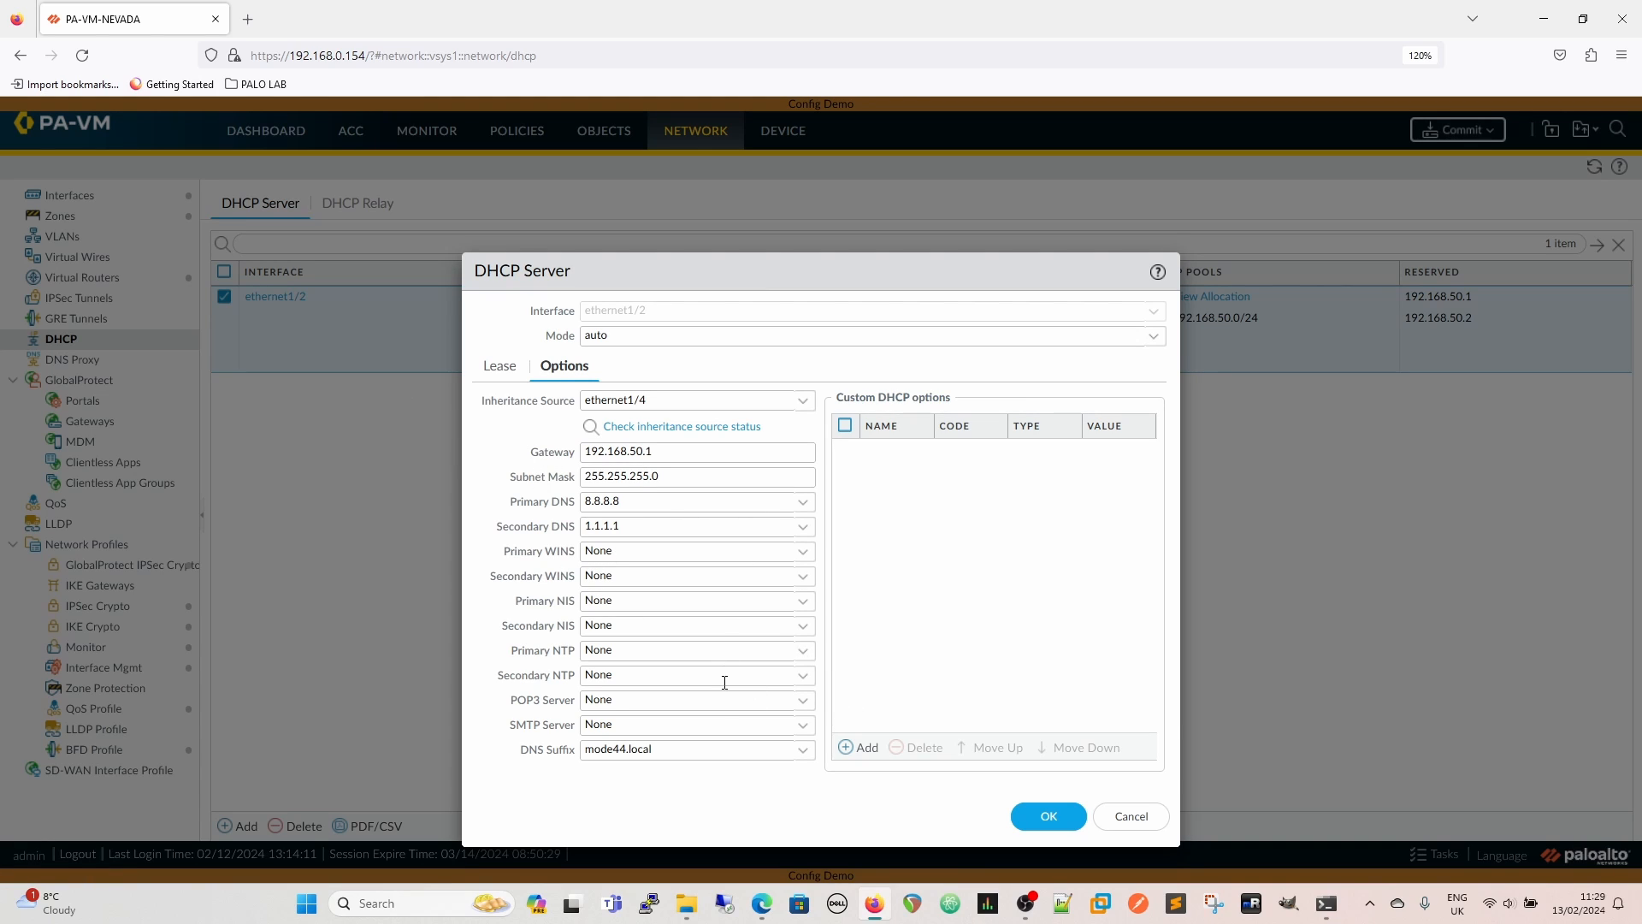
{"action": "left_click", "coordinate": [808, 507]}
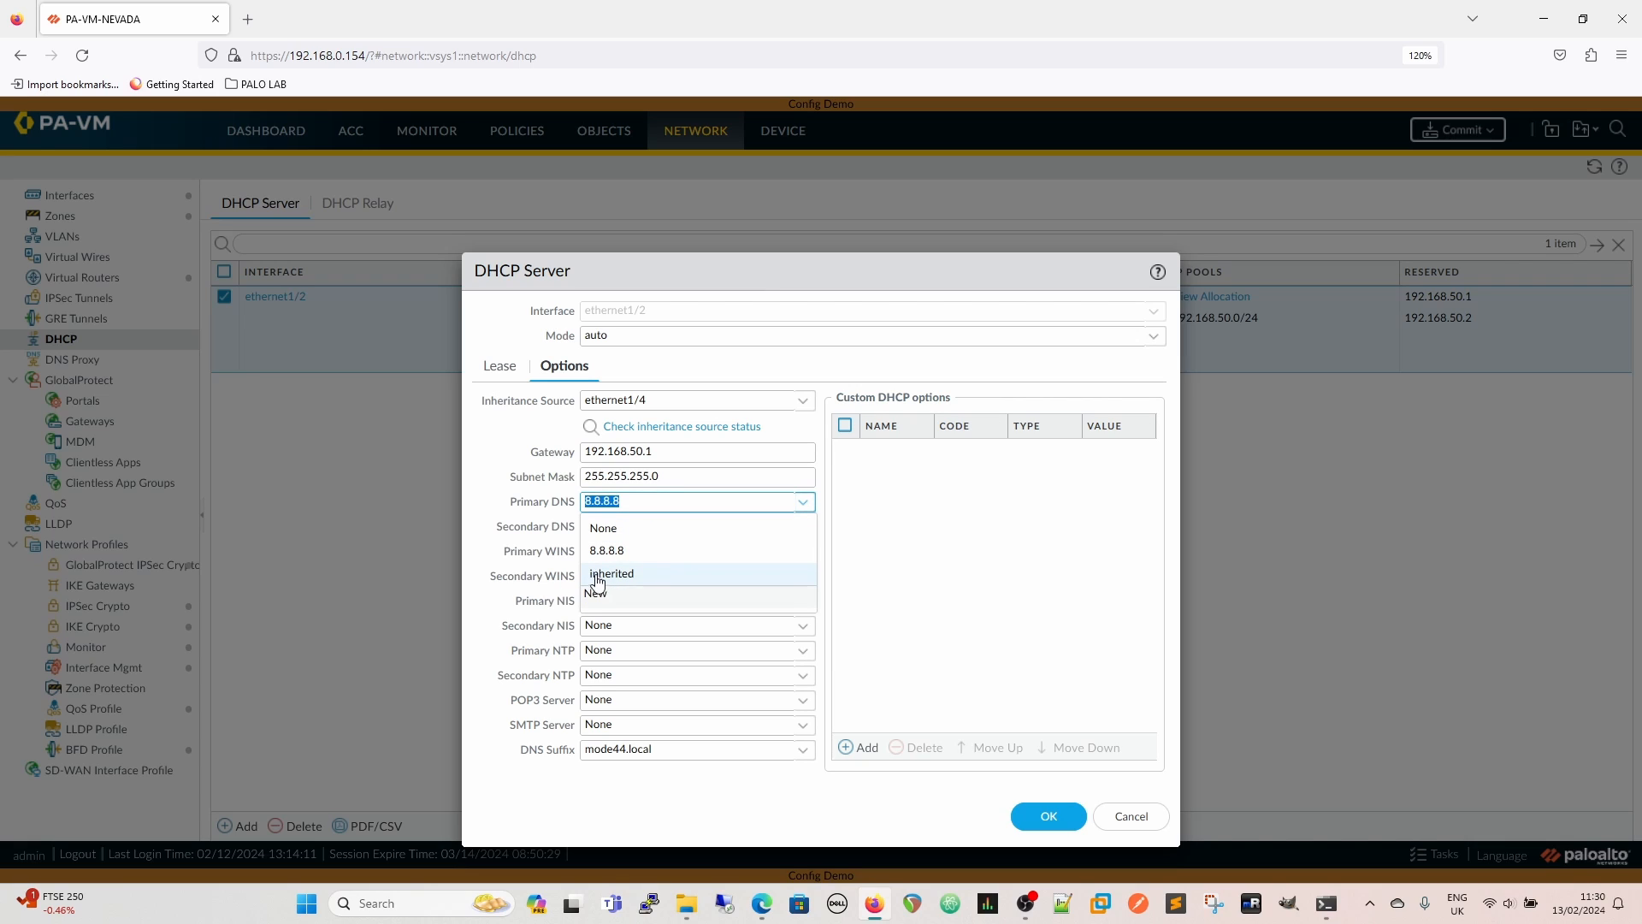
{"action": "left_click", "coordinate": [545, 456]}
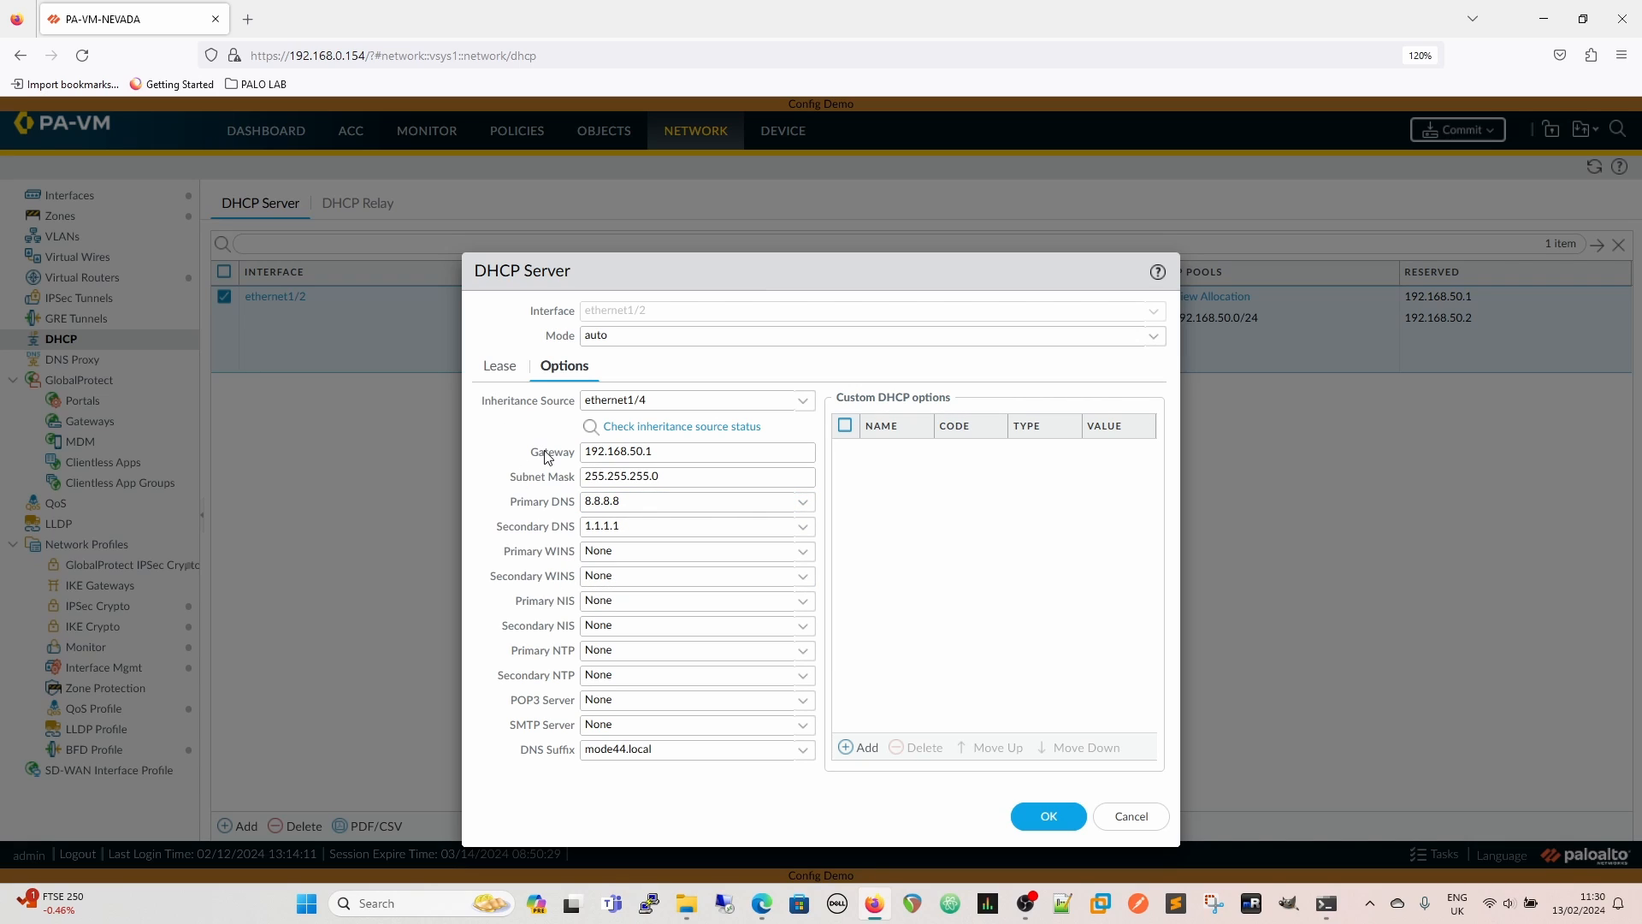
Set the DHCP server's inheritance source back to None and save the configuration.
{"action": "left_click", "coordinate": [803, 401]}
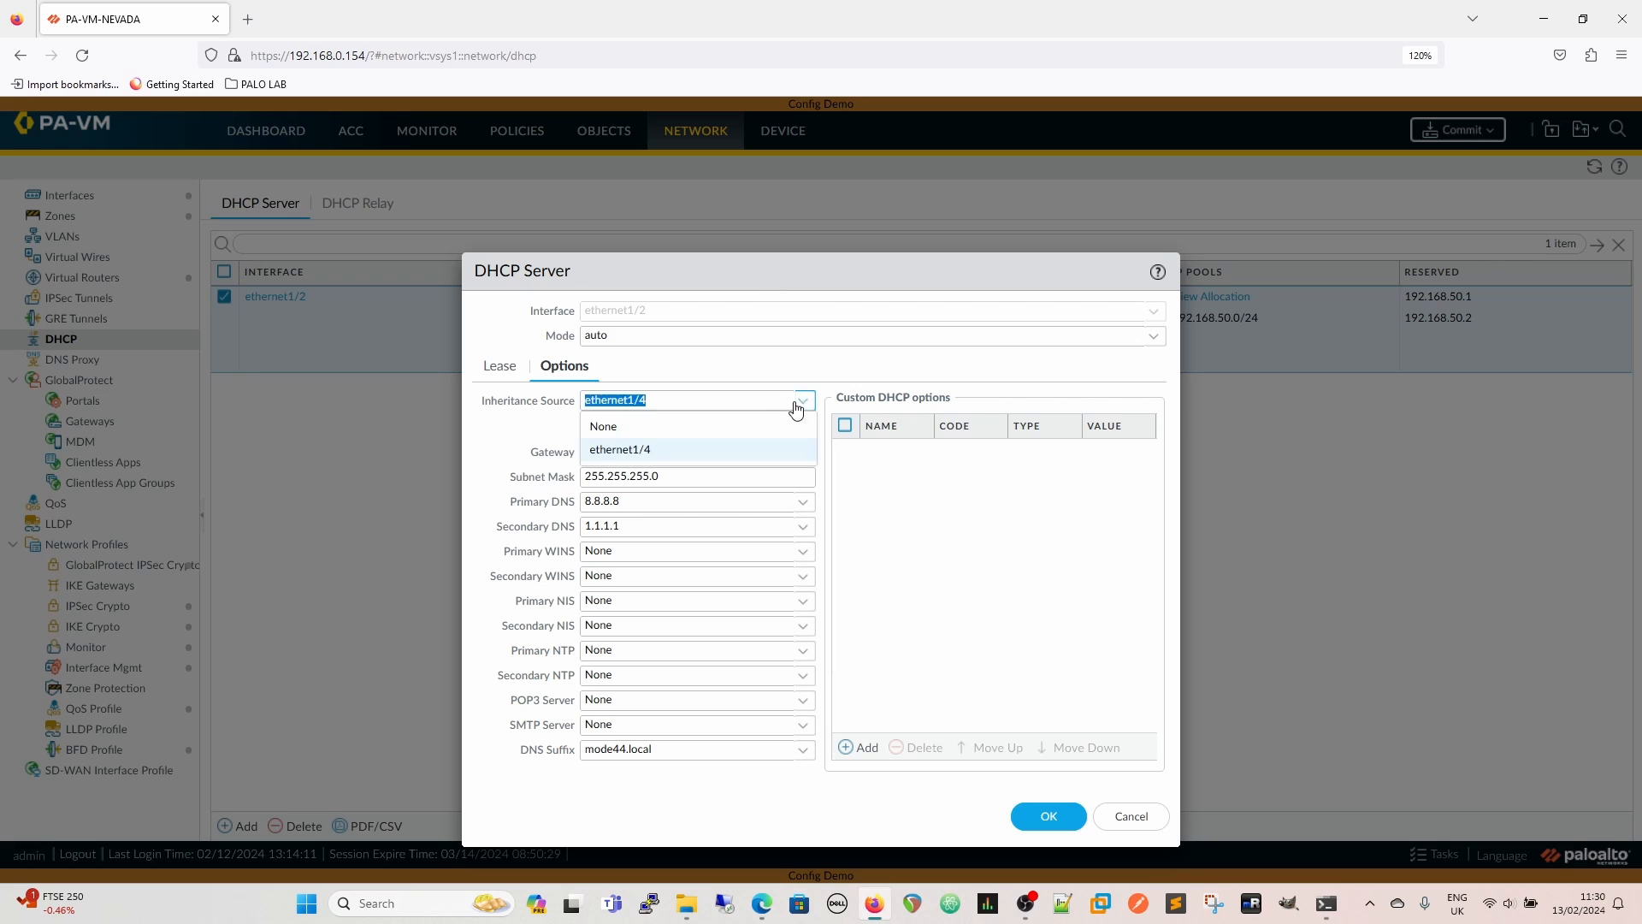
{"action": "left_click", "coordinate": [626, 427]}
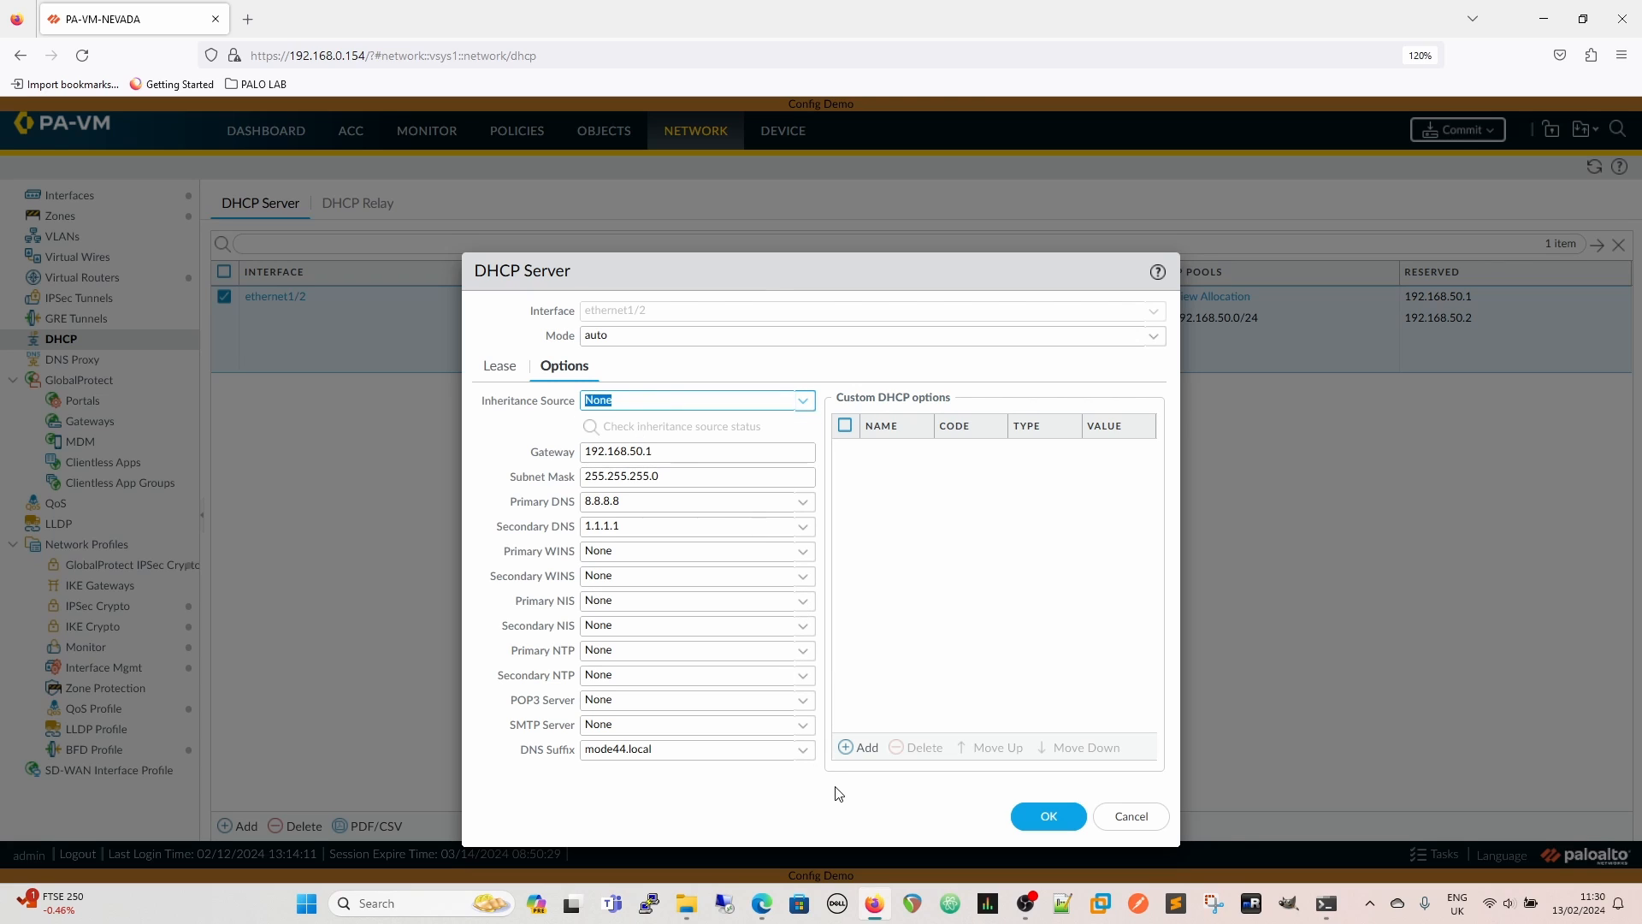
{"action": "left_click", "coordinate": [1050, 816]}
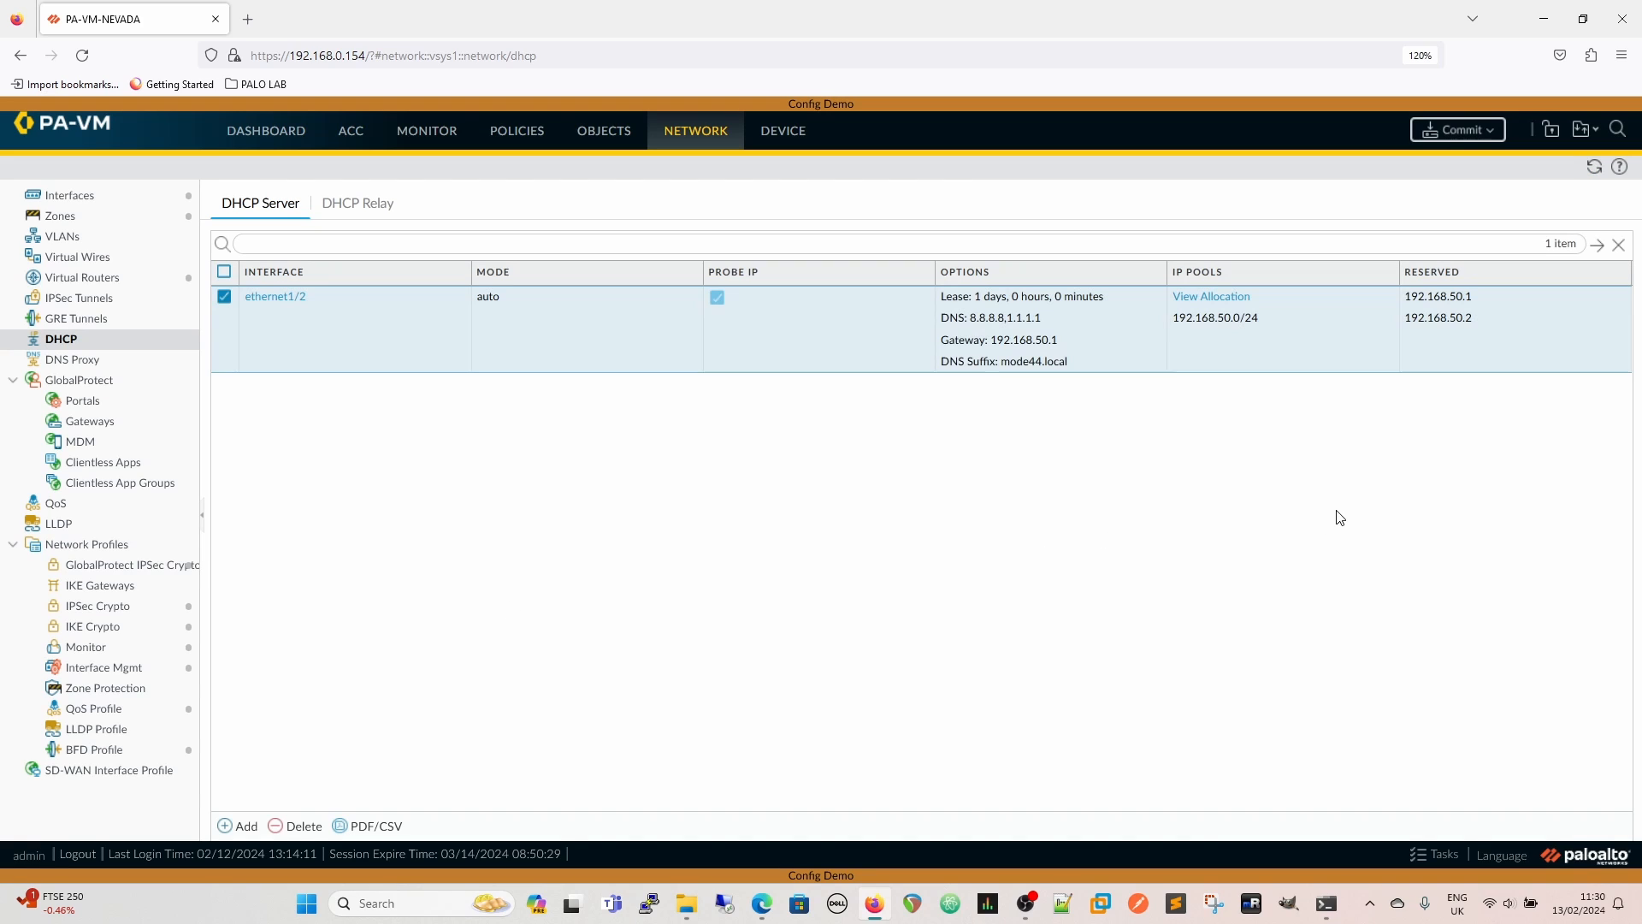
Commit all changes to the firewall and close the commit status once it completes.
{"action": "left_click", "coordinate": [1491, 139]}
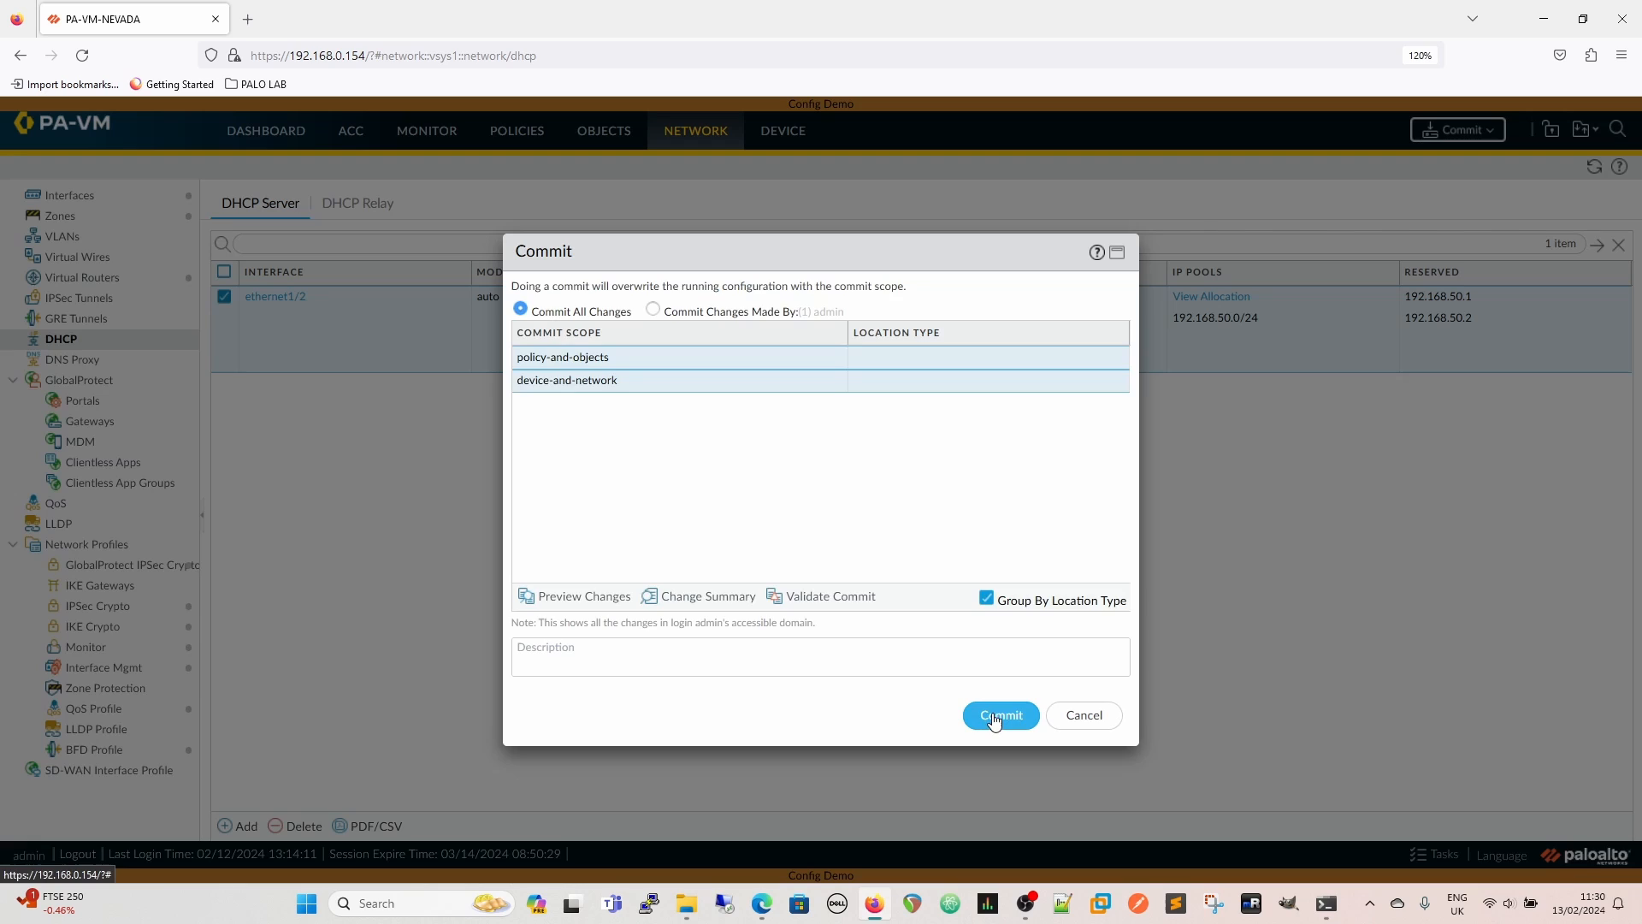
{"action": "left_click", "coordinate": [995, 723]}
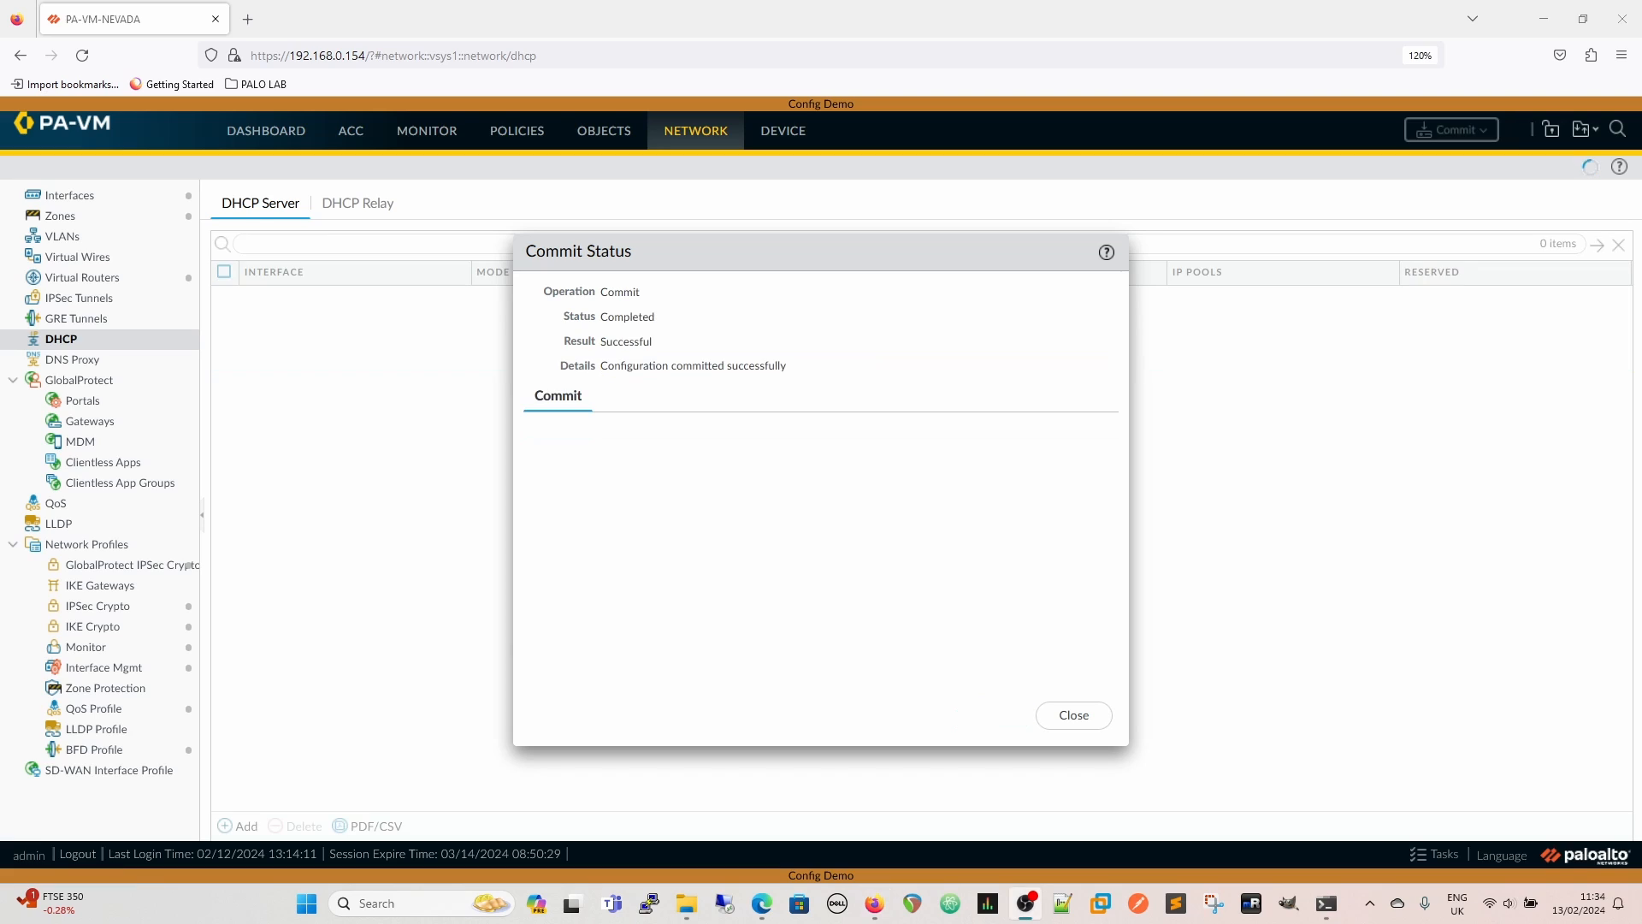
{"action": "left_click", "coordinate": [1089, 715]}
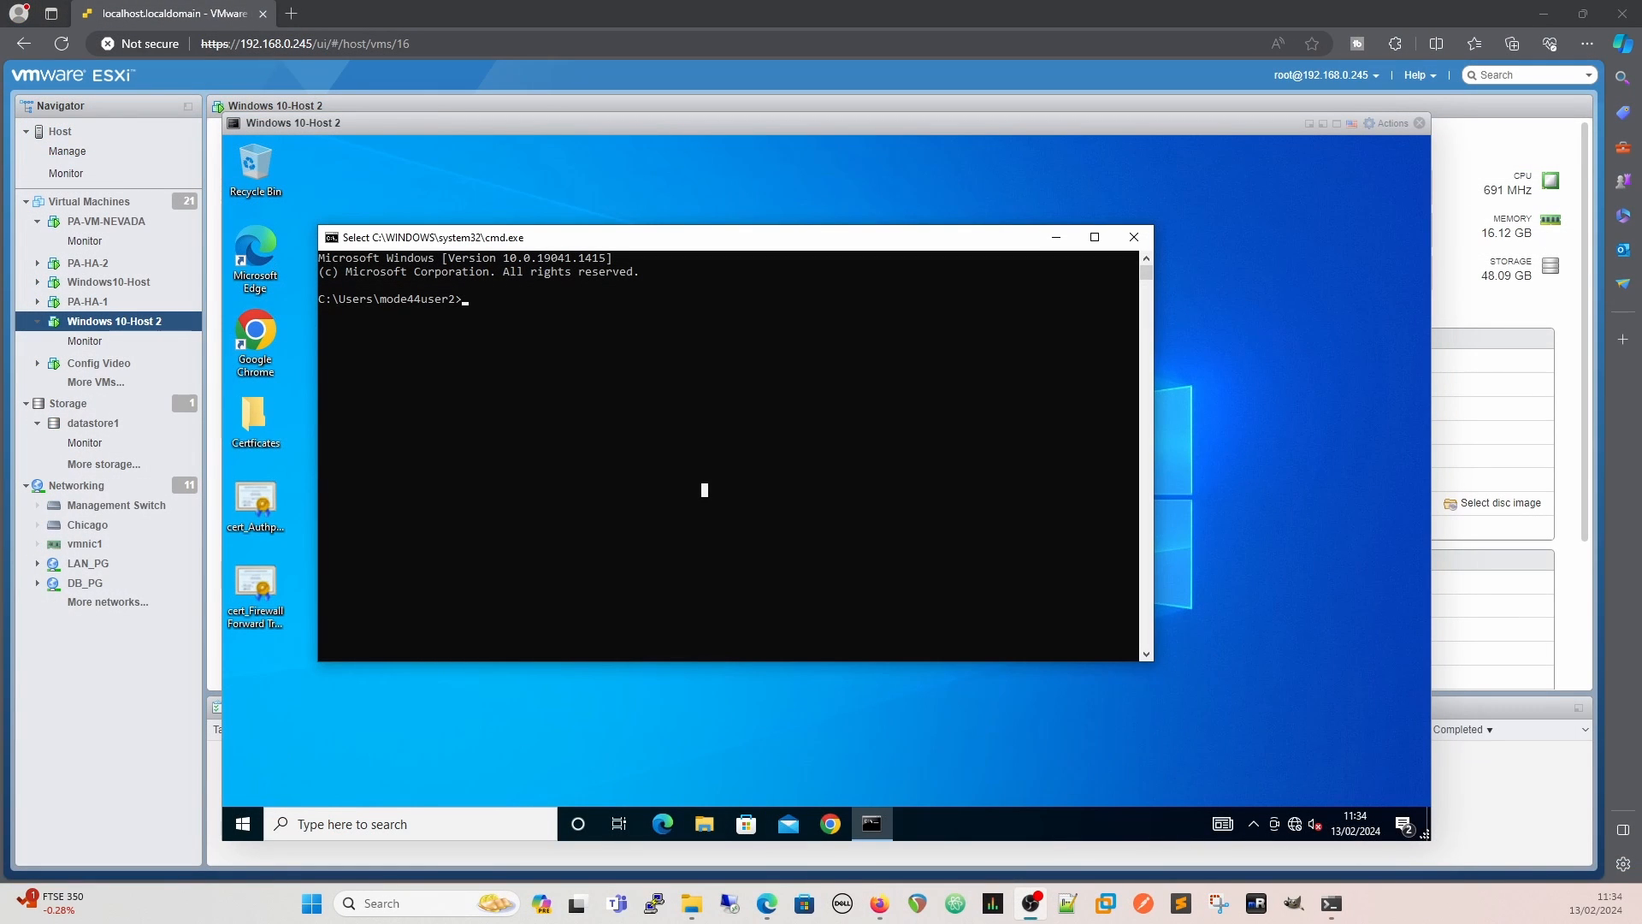
Switch to the Windows 10-Host 2 console in VMware ESXi and run ipconfig /renew in its command prompt.
{"action": "left_click", "coordinate": [664, 337]}
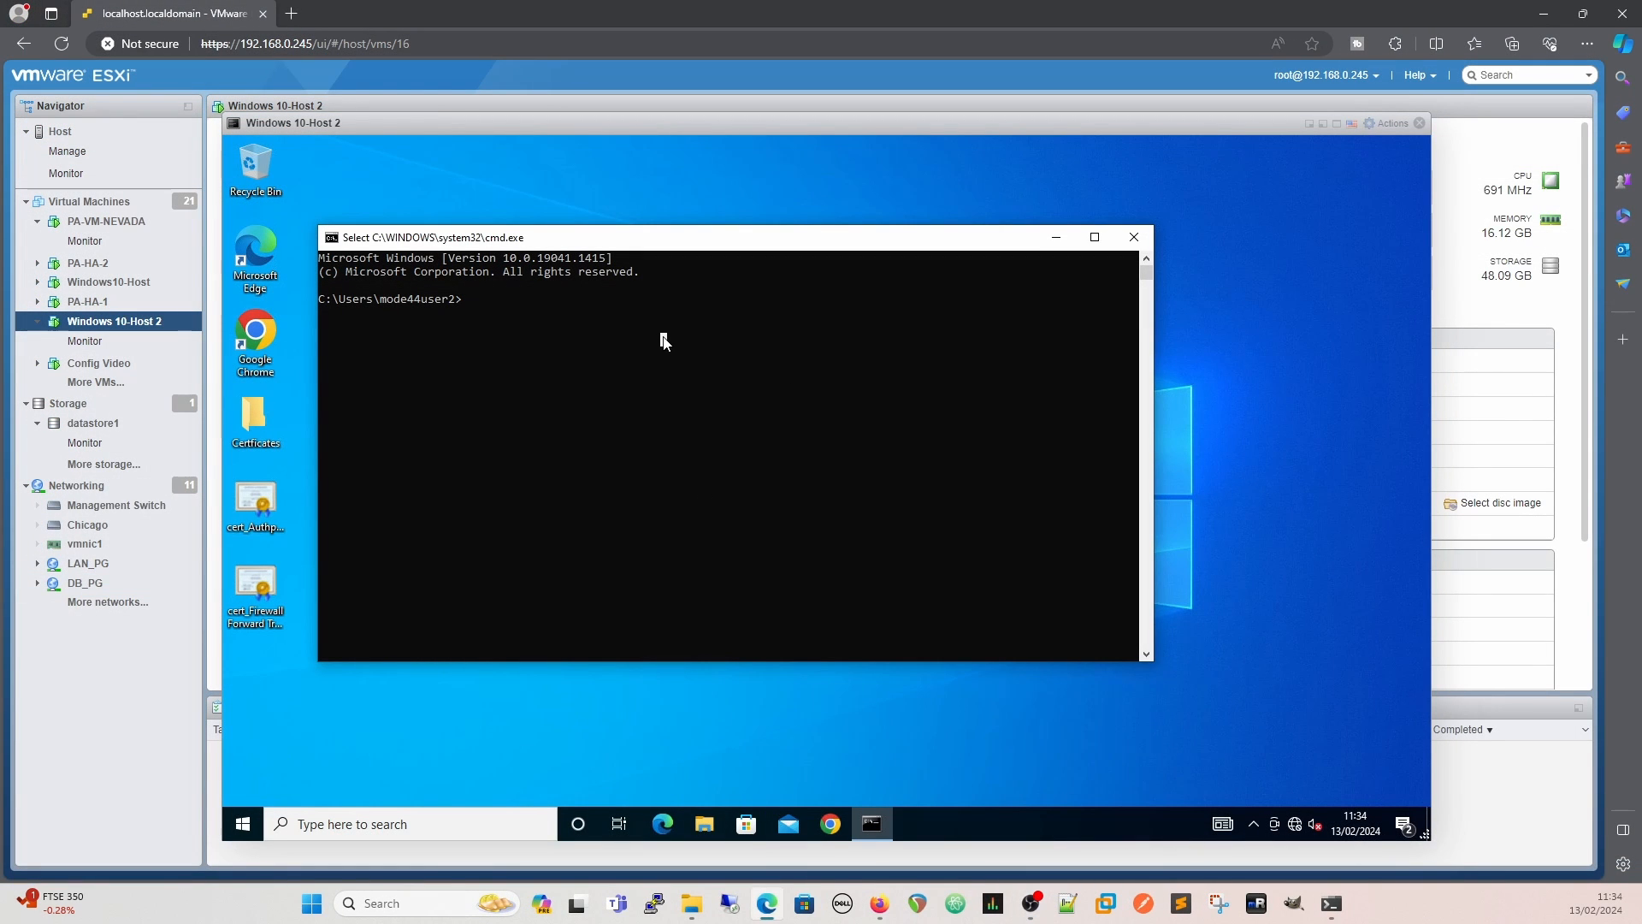
{"action": "key", "text": "Escape"}
{"action": "type", "text": "ipconfig"}
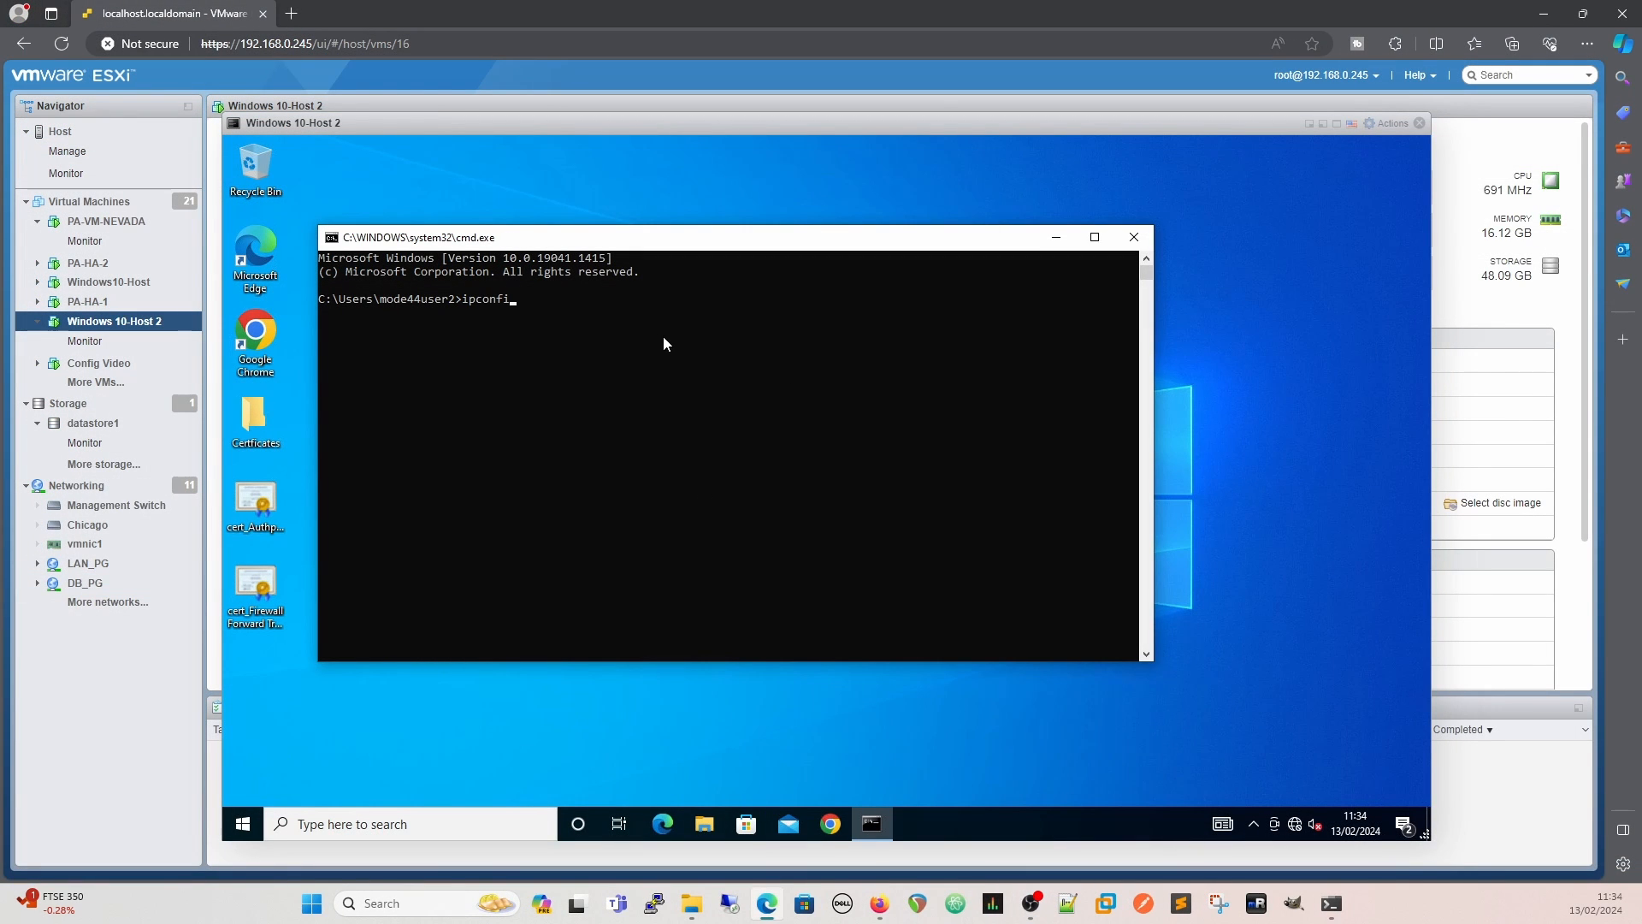
{"action": "type", "text": " /renew"}
{"action": "key", "text": "Return"}
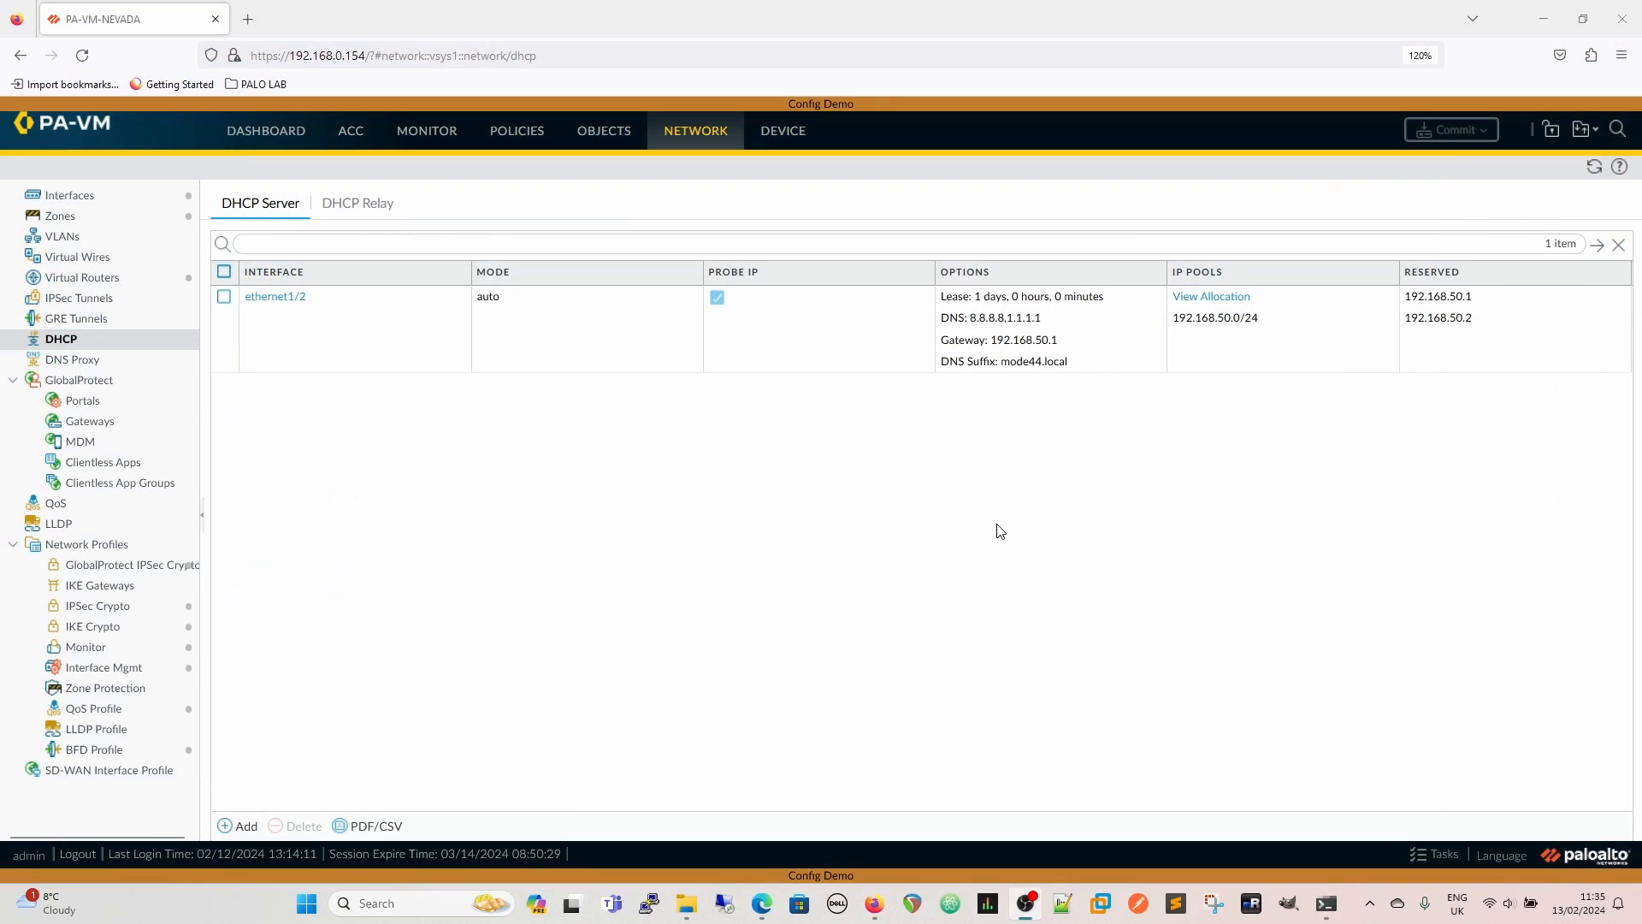
Back in the firewall's DHCP page, view the IP pool allocation for ethernet1/2 and copy the MAC address leased 192.168.50.10.
{"action": "left_click", "coordinate": [1208, 299]}
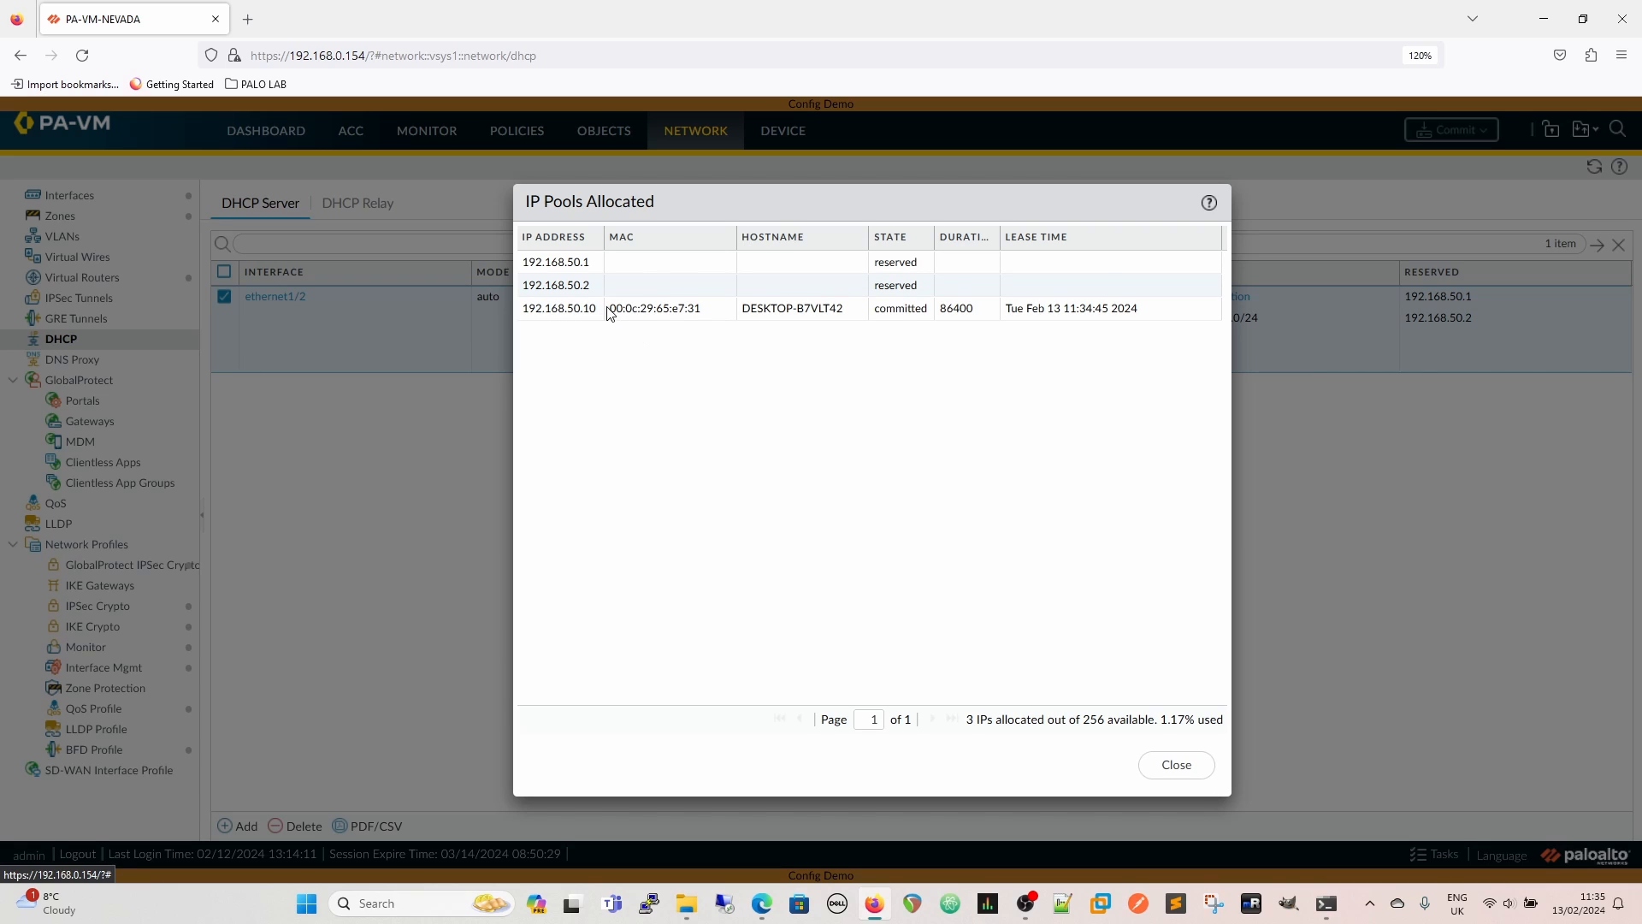
{"action": "left_click_drag", "start_coordinate": [609, 308], "coordinate": [703, 315]}
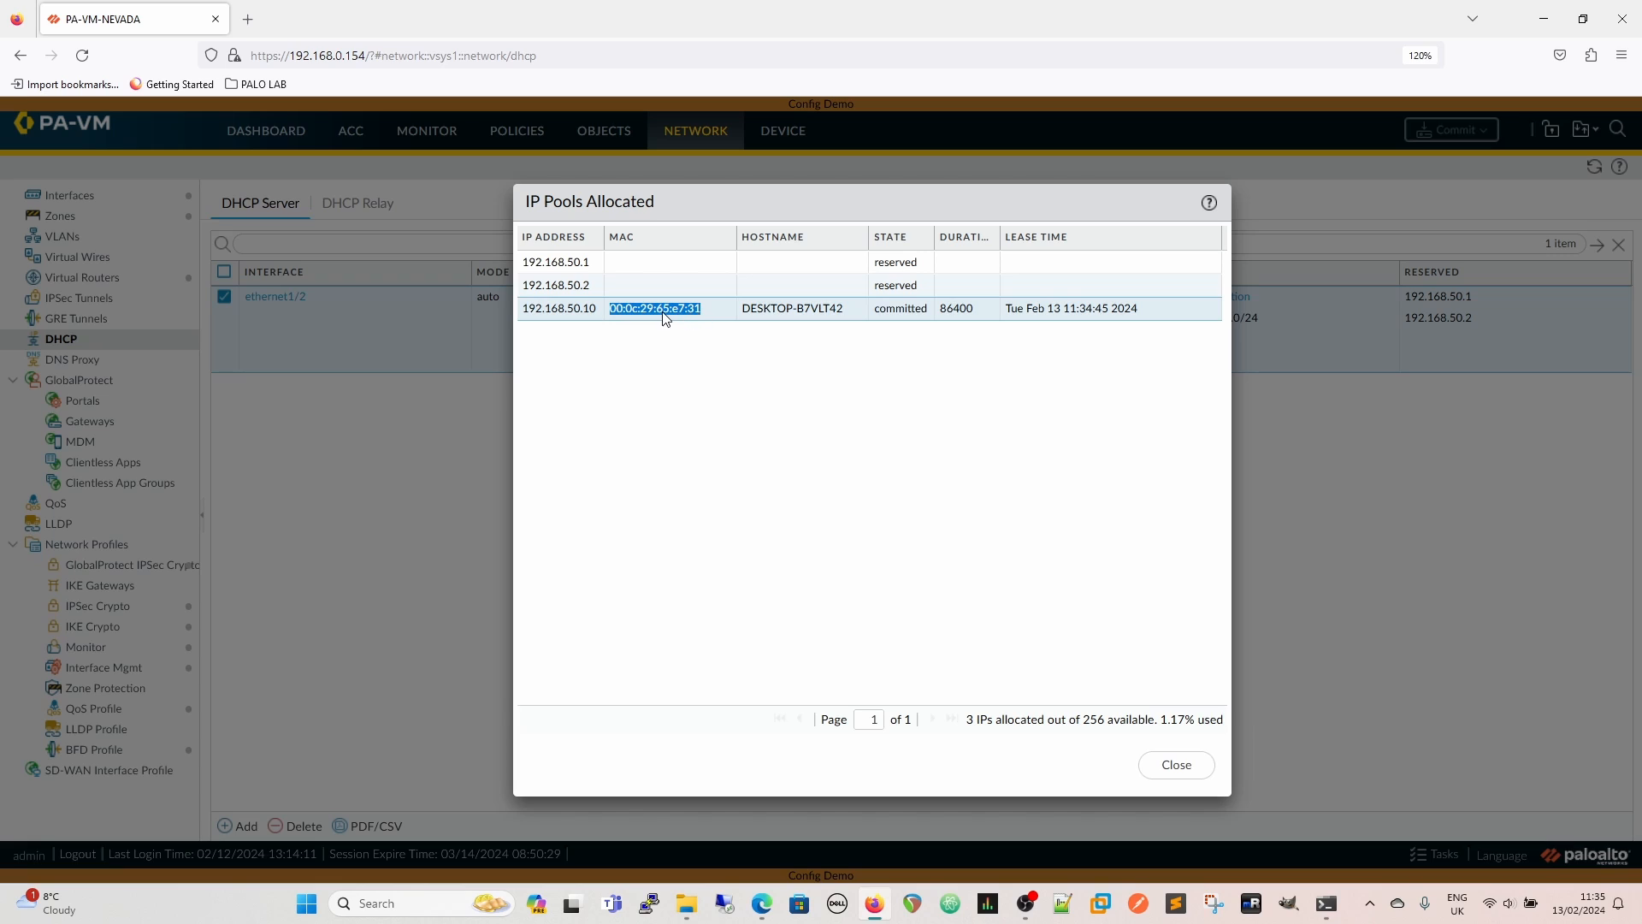
{"action": "right_click", "coordinate": [662, 315]}
{"action": "left_click", "coordinate": [685, 331]}
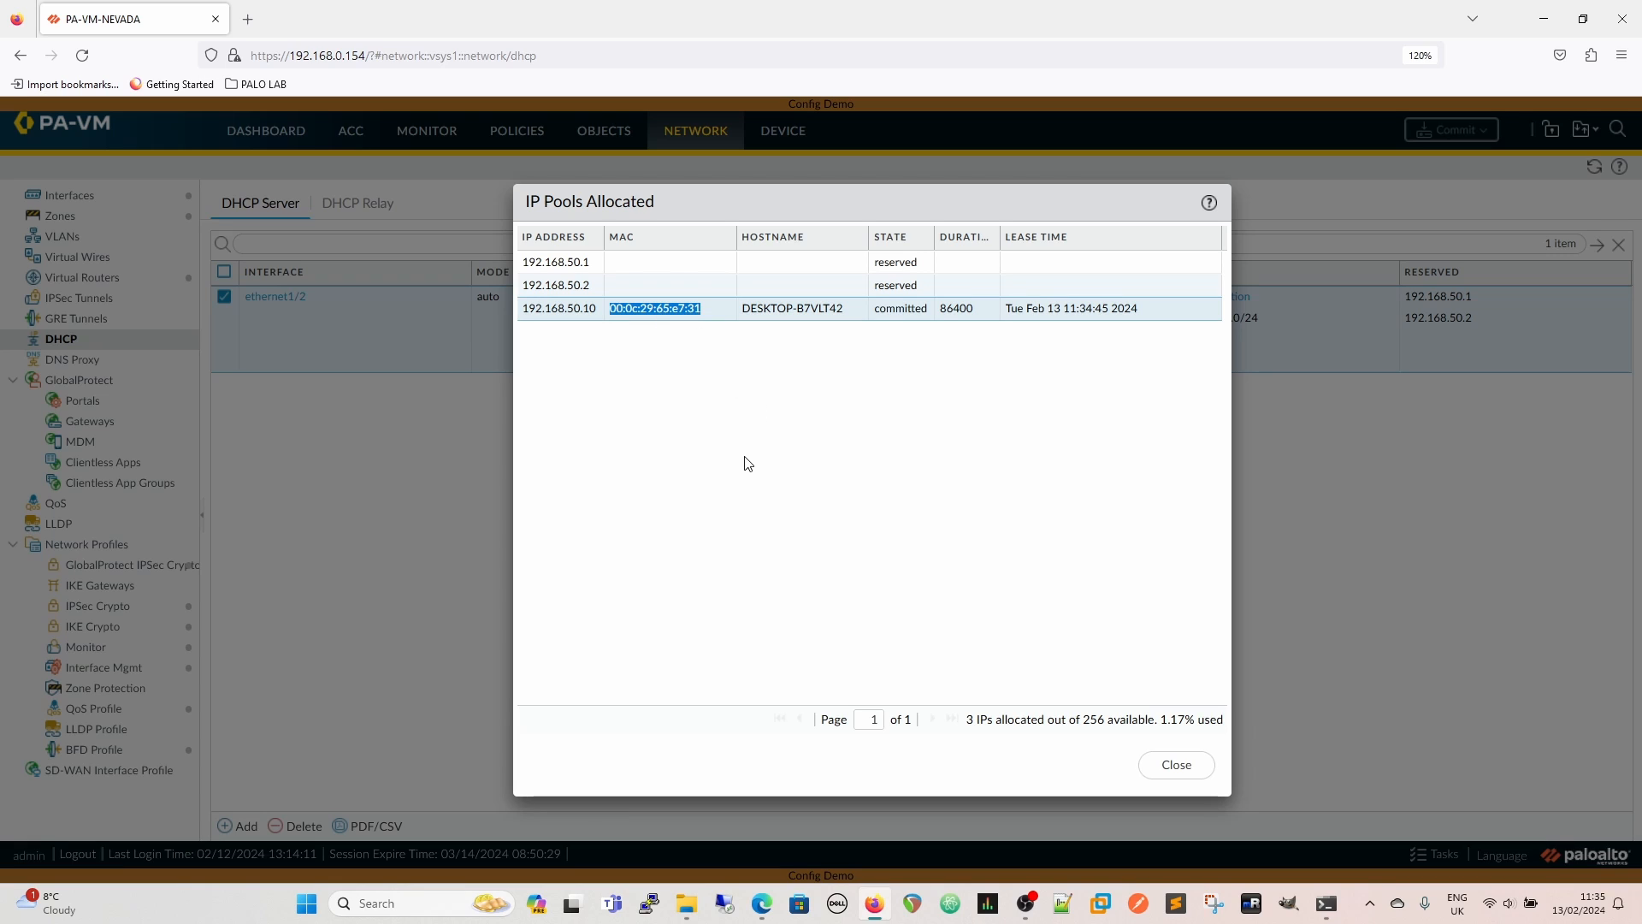
{"action": "left_click", "coordinate": [760, 482]}
{"action": "left_click", "coordinate": [1177, 765]}
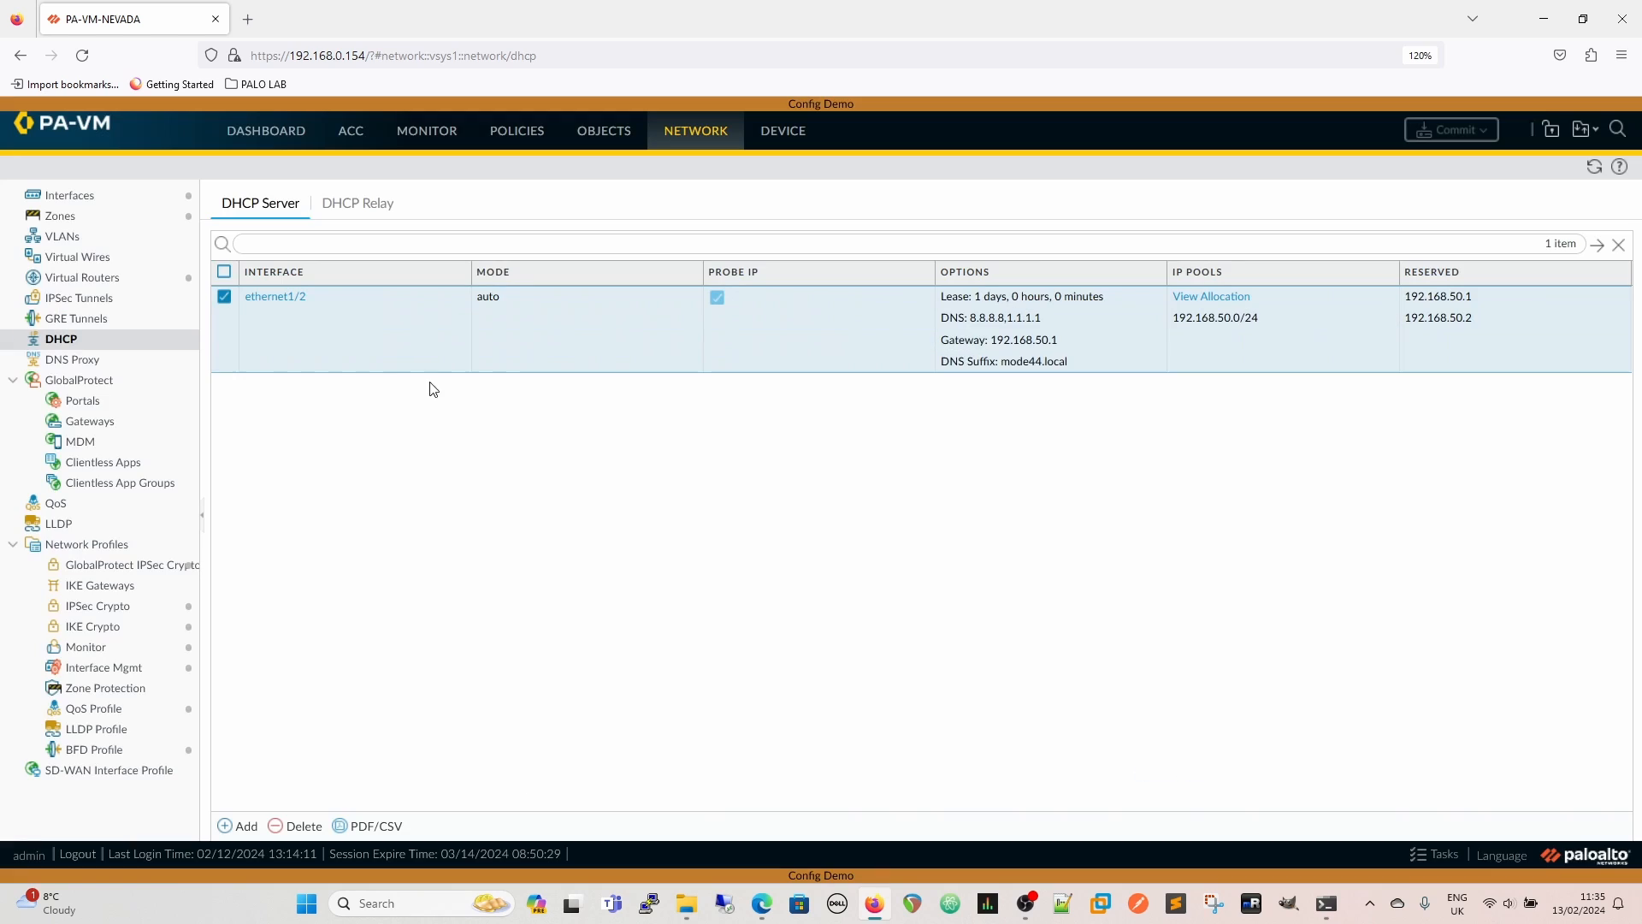
Add reserved address 192.168.50.10 with MAC address 00:0c:29:65:e7:31 to the ethernet1/2 DHCP server.
{"action": "left_click", "coordinate": [276, 296]}
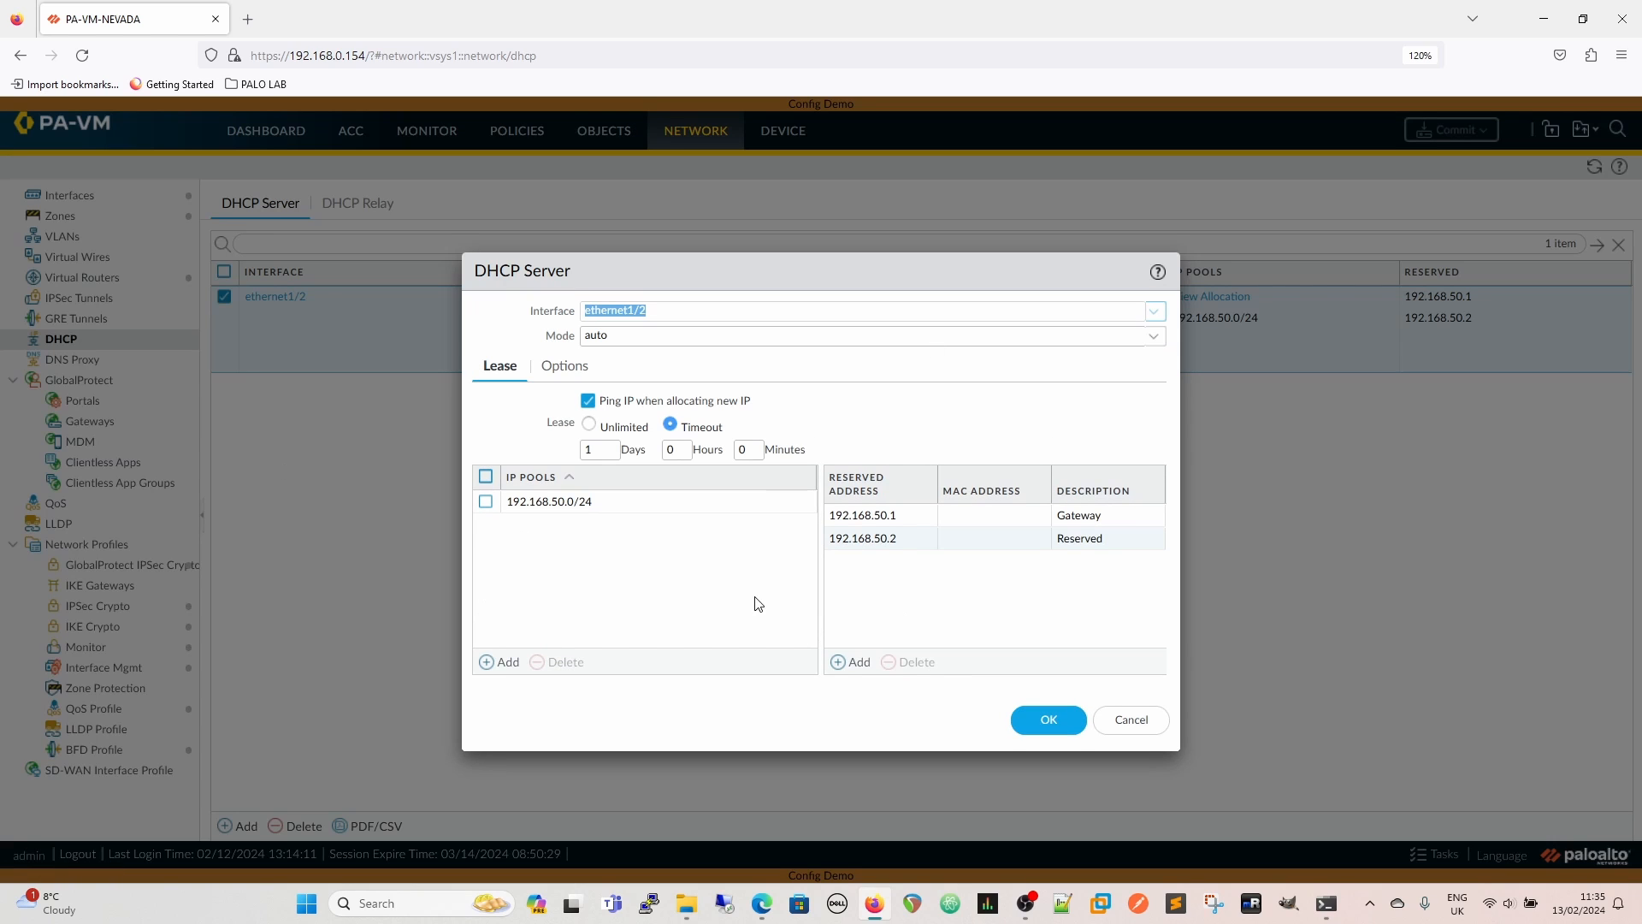
{"action": "left_click", "coordinate": [853, 662]}
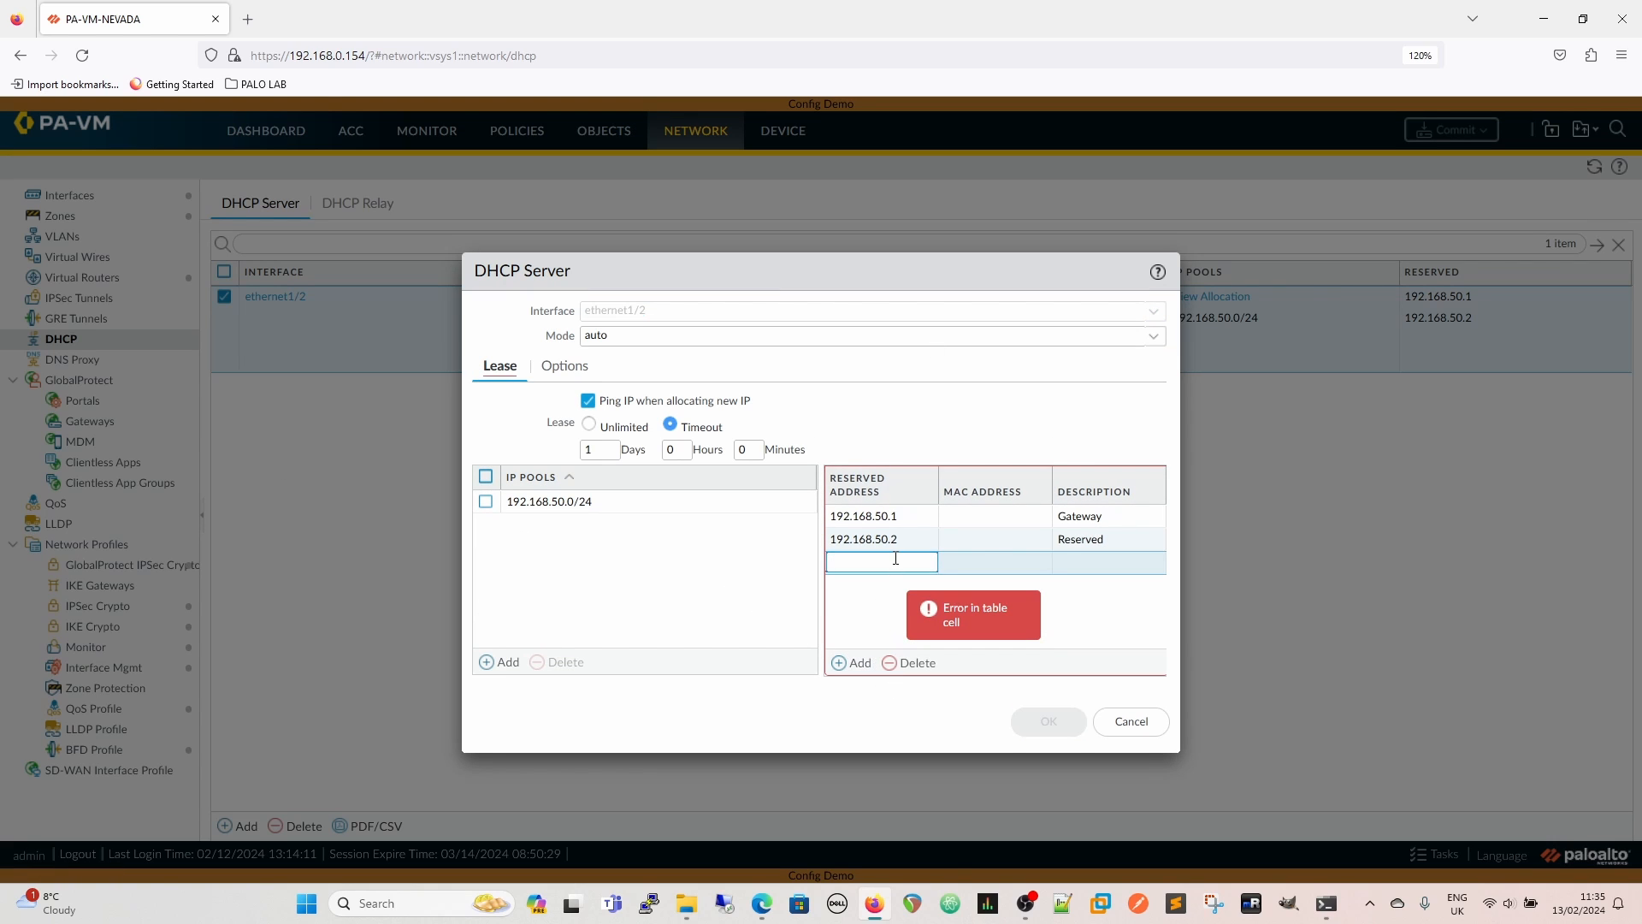
{"action": "type", "text": "192.168.50.10"}
{"action": "left_click", "coordinate": [969, 564]}
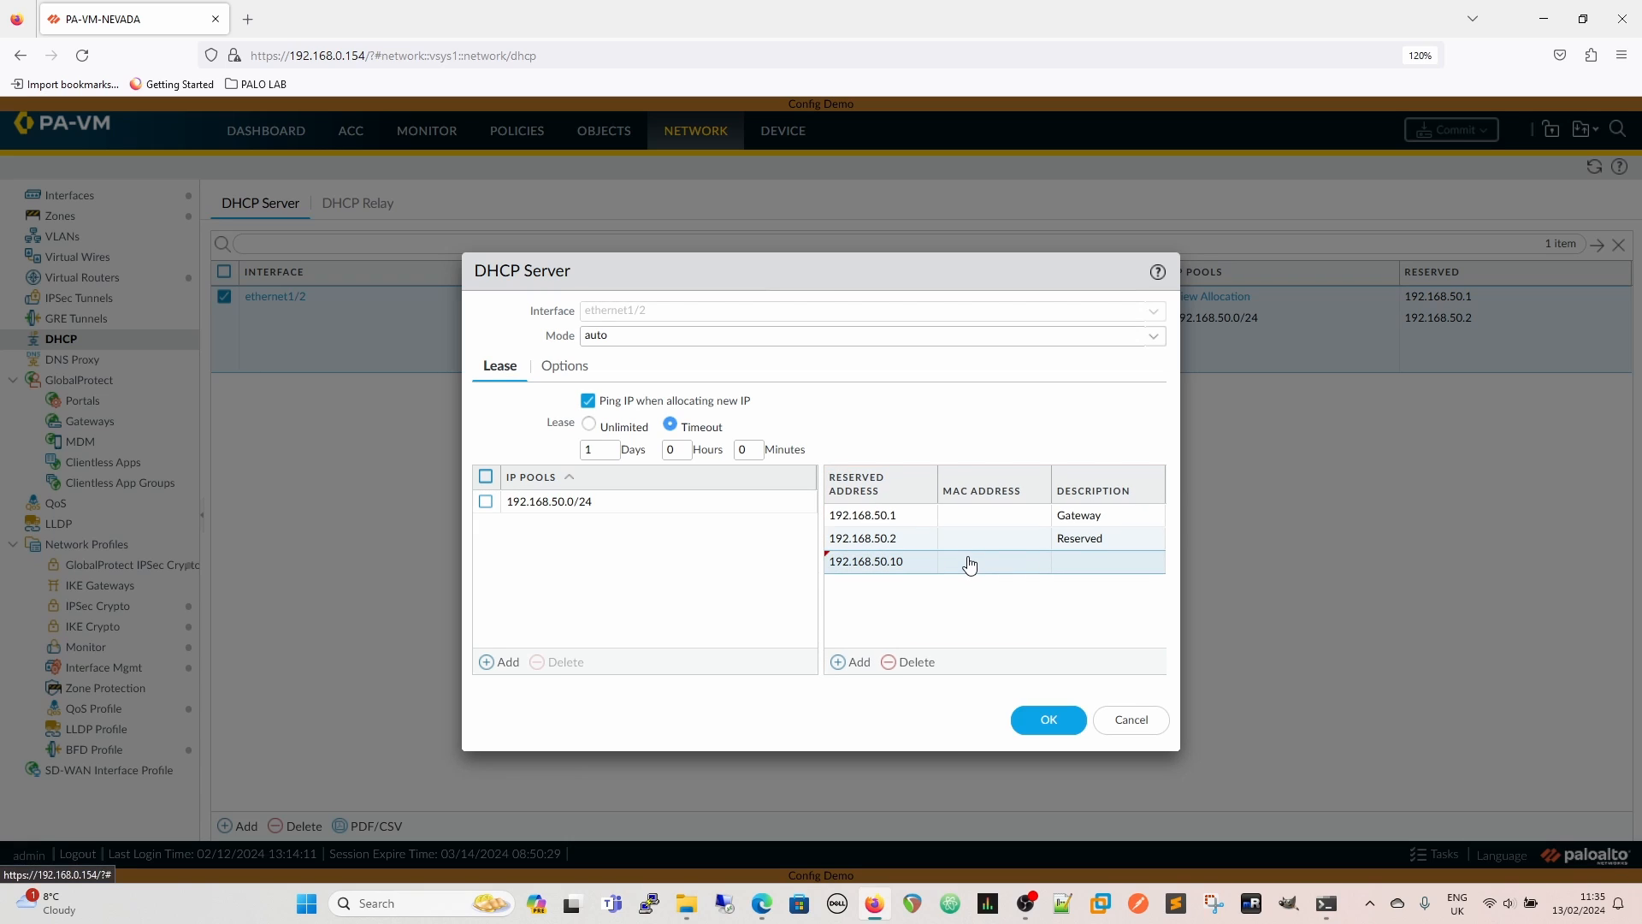
{"action": "left_click", "coordinate": [969, 564]}
{"action": "right_click", "coordinate": [969, 563]}
{"action": "left_click", "coordinate": [1014, 680]}
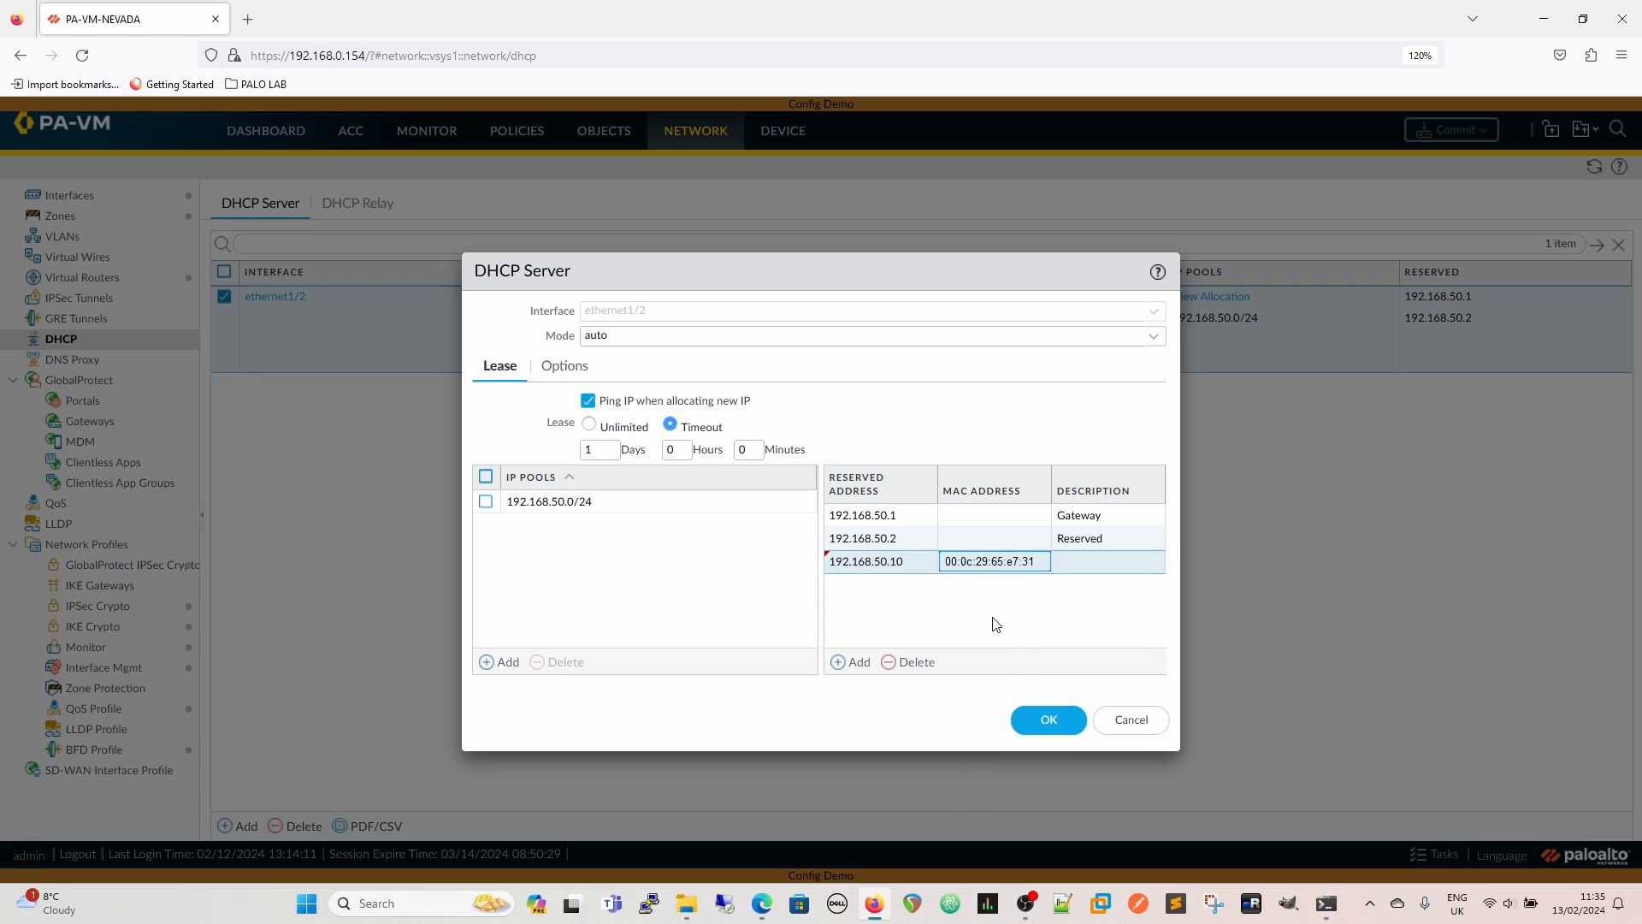
Describe the 192.168.50.10 reservation as Desktop, save the DHCP server and check the IP pool allocation for ethernet1/2.
{"action": "left_click", "coordinate": [1120, 563]}
{"action": "left_click", "coordinate": [1112, 564]}
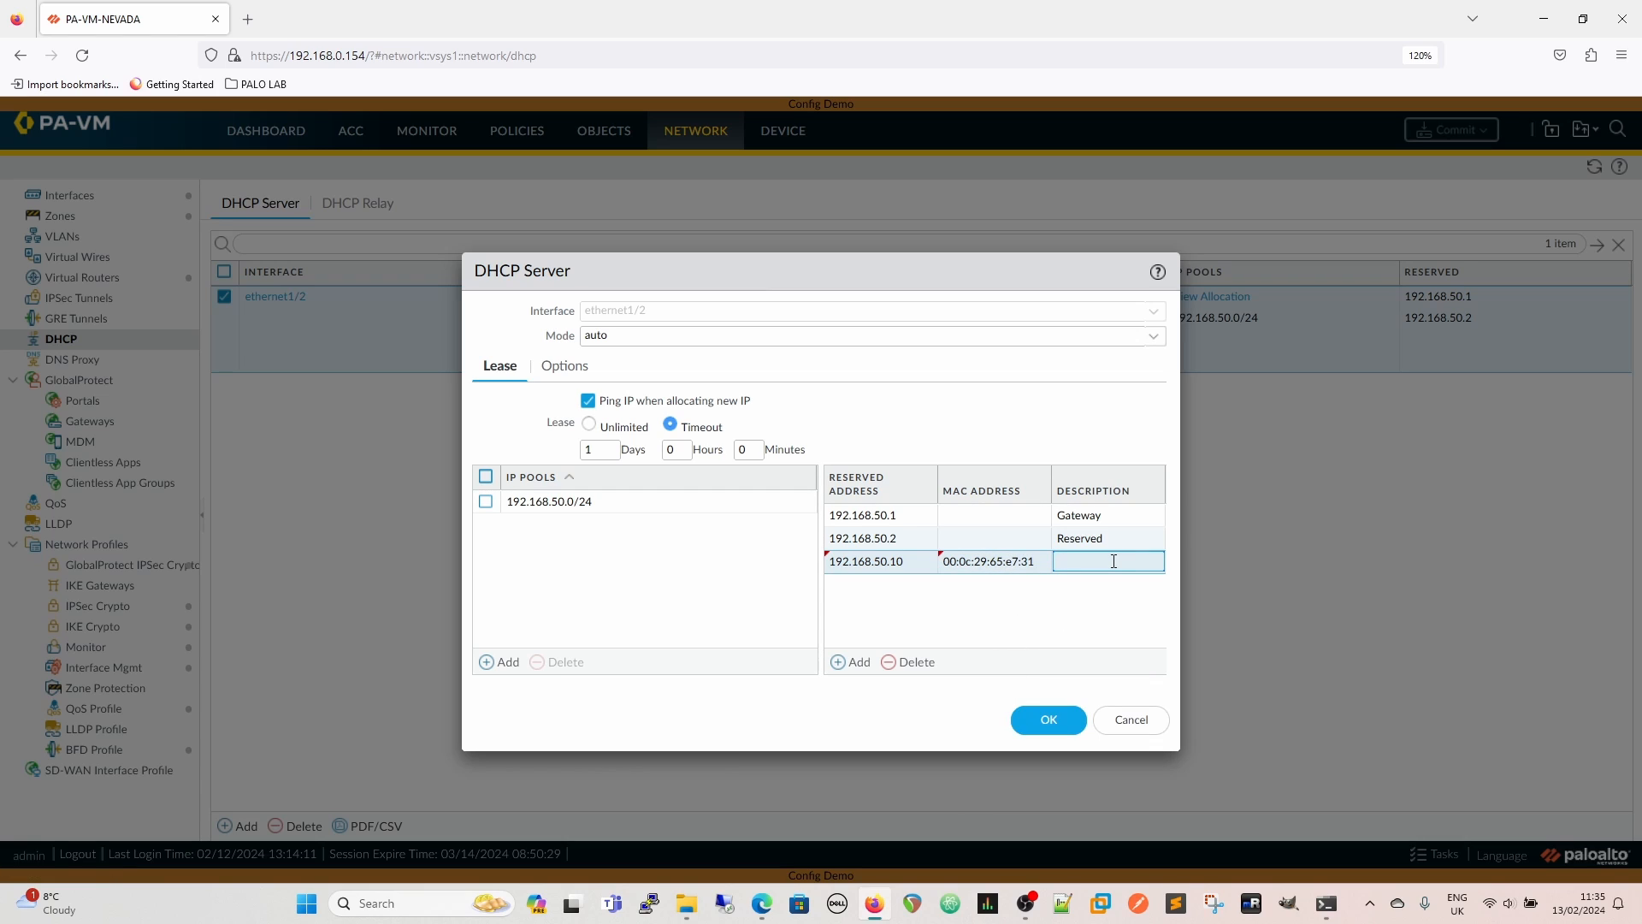
{"action": "type", "text": "Desktop"}
{"action": "left_click", "coordinate": [1086, 609]}
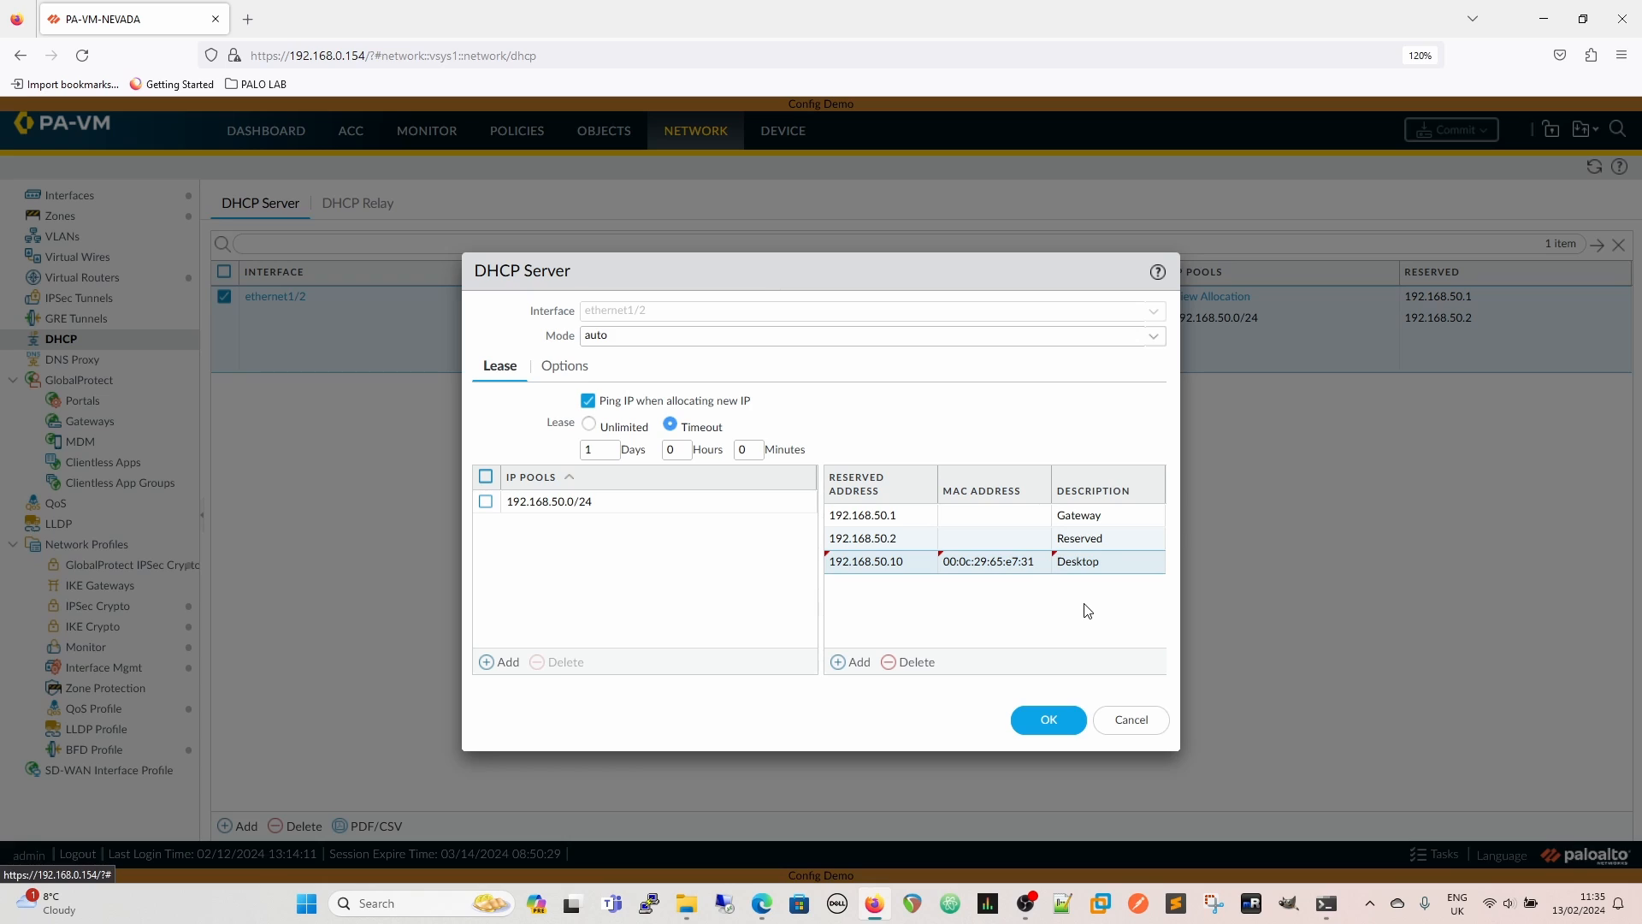
{"action": "left_click", "coordinate": [1049, 719]}
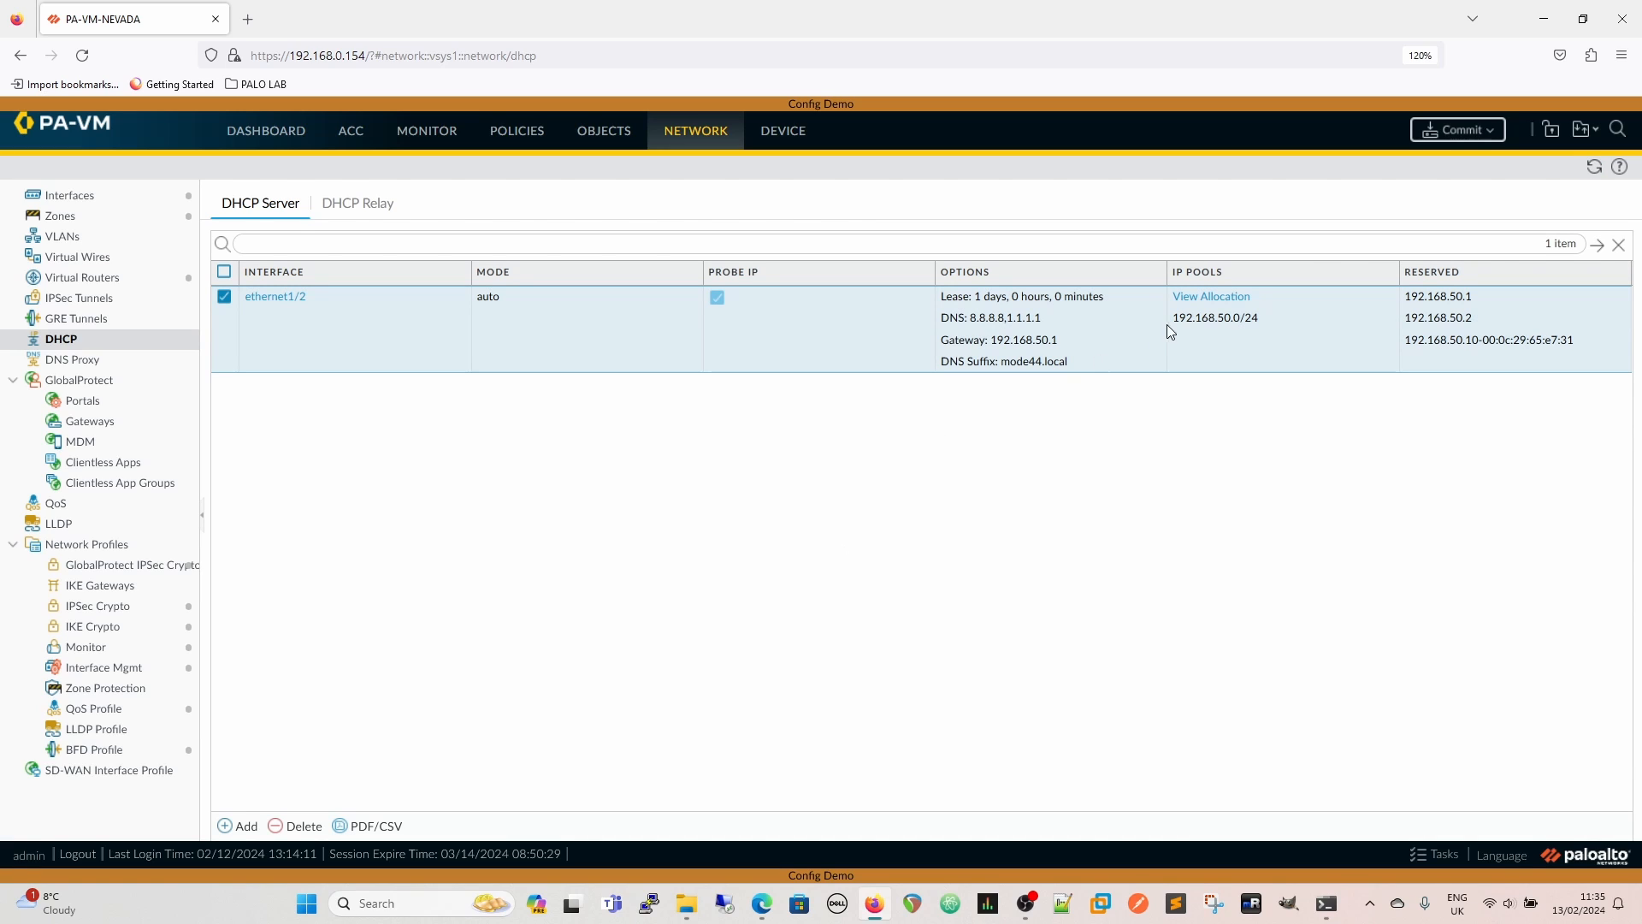
{"action": "left_click", "coordinate": [1196, 297]}
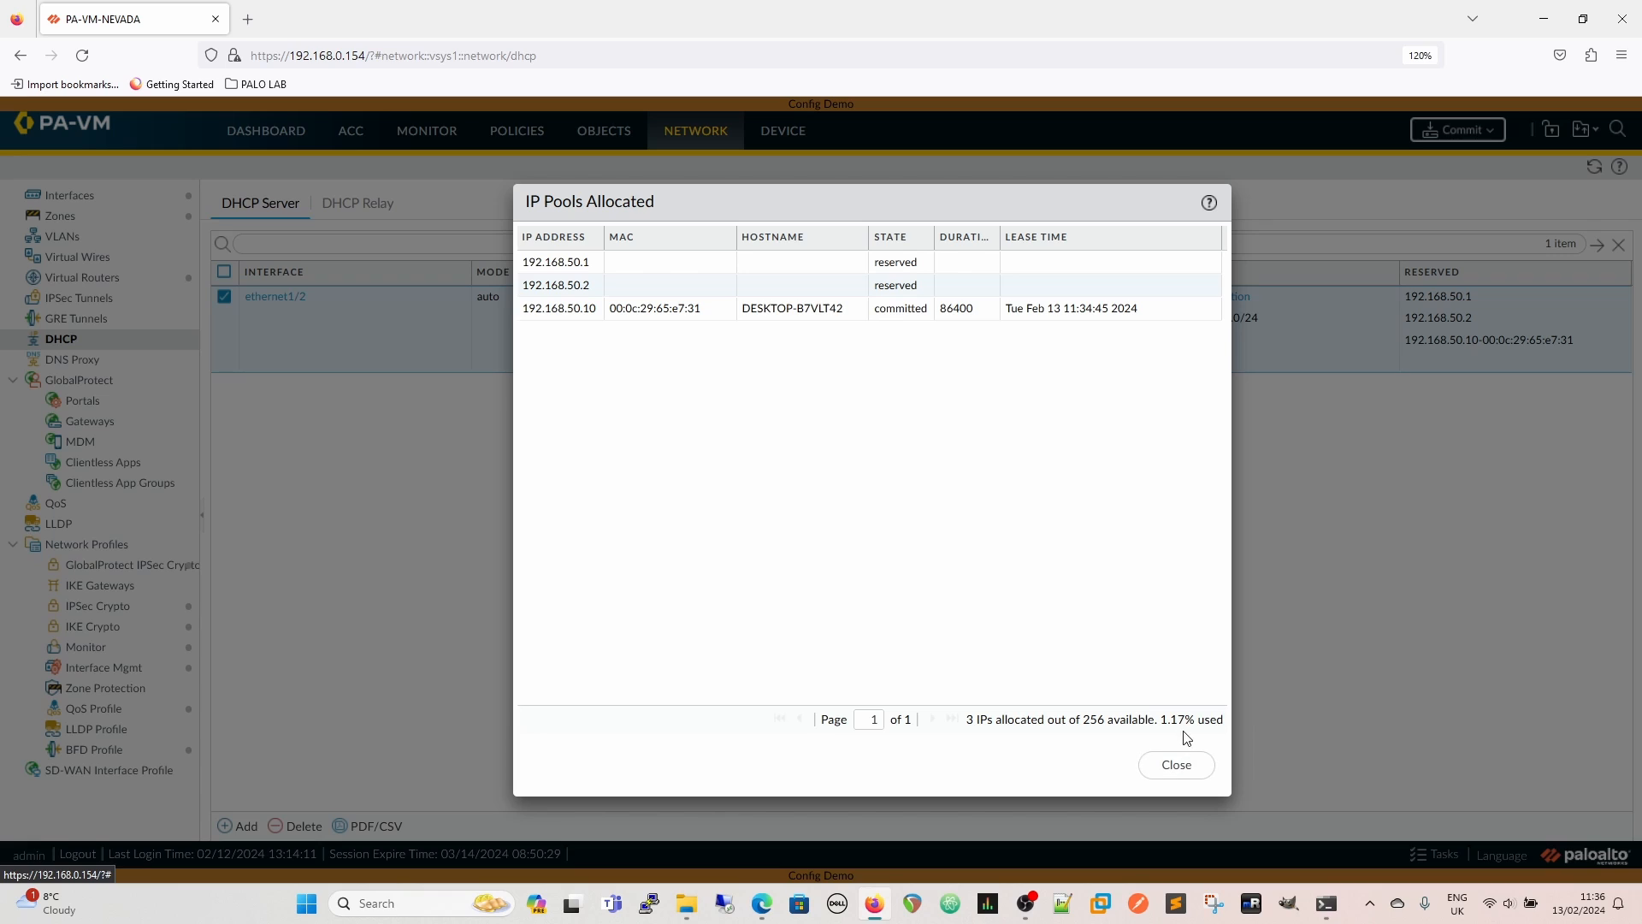
{"action": "left_click", "coordinate": [1178, 765]}
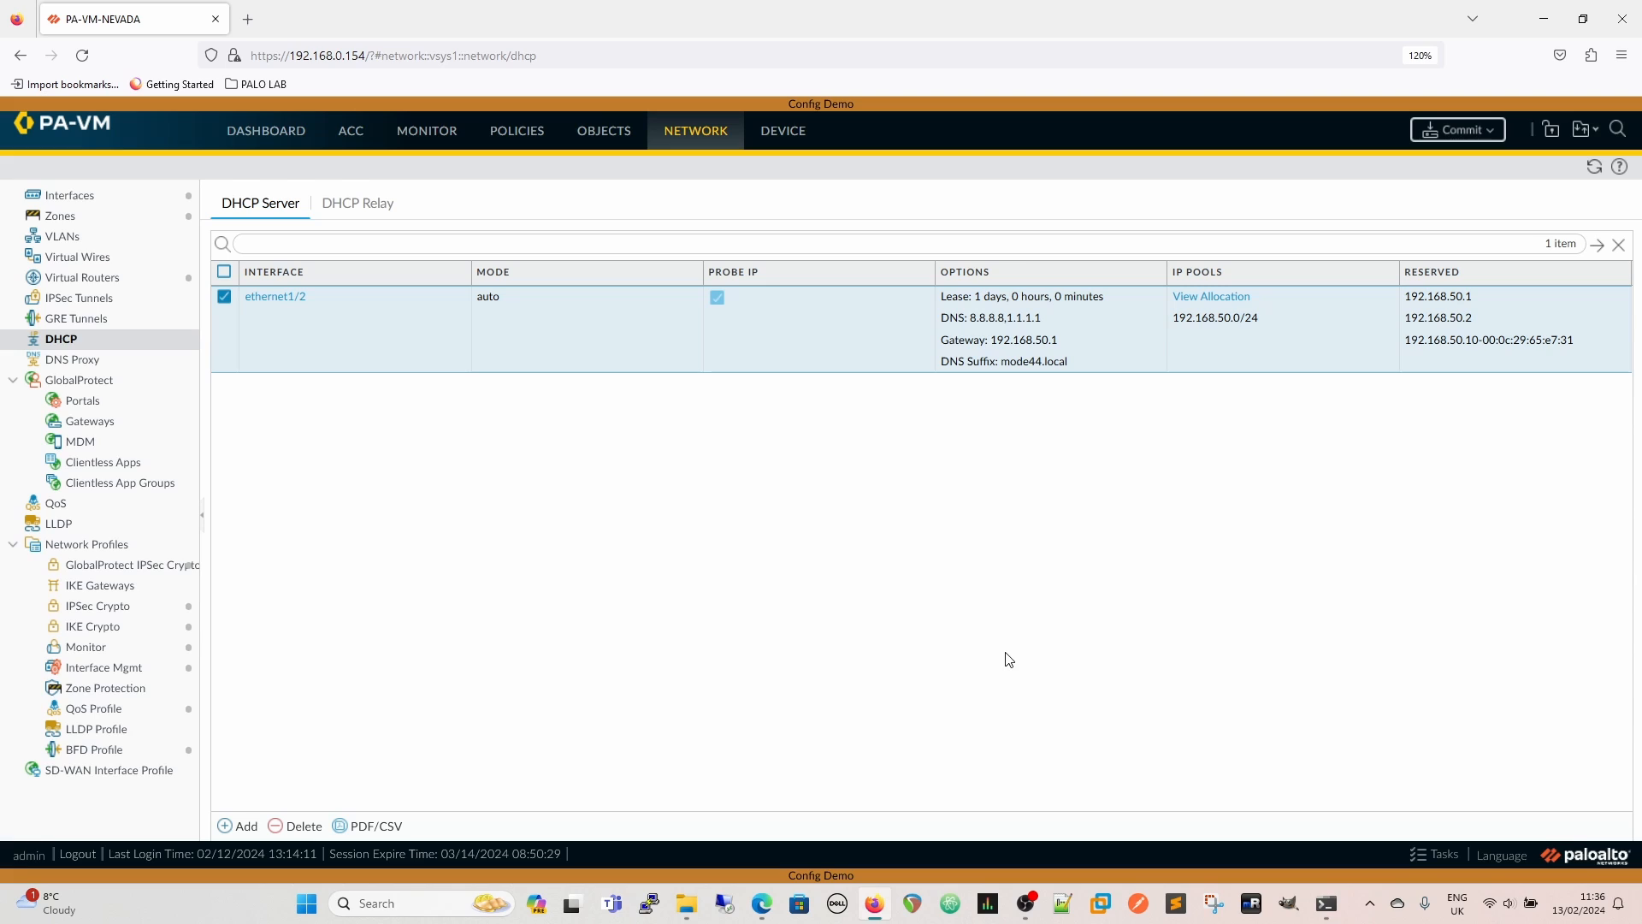
Add a DNS proxy named DNS Proxy on interface ethernet1/2 with 1.1.1.1 as its primary DNS server.
{"action": "left_click", "coordinate": [73, 359]}
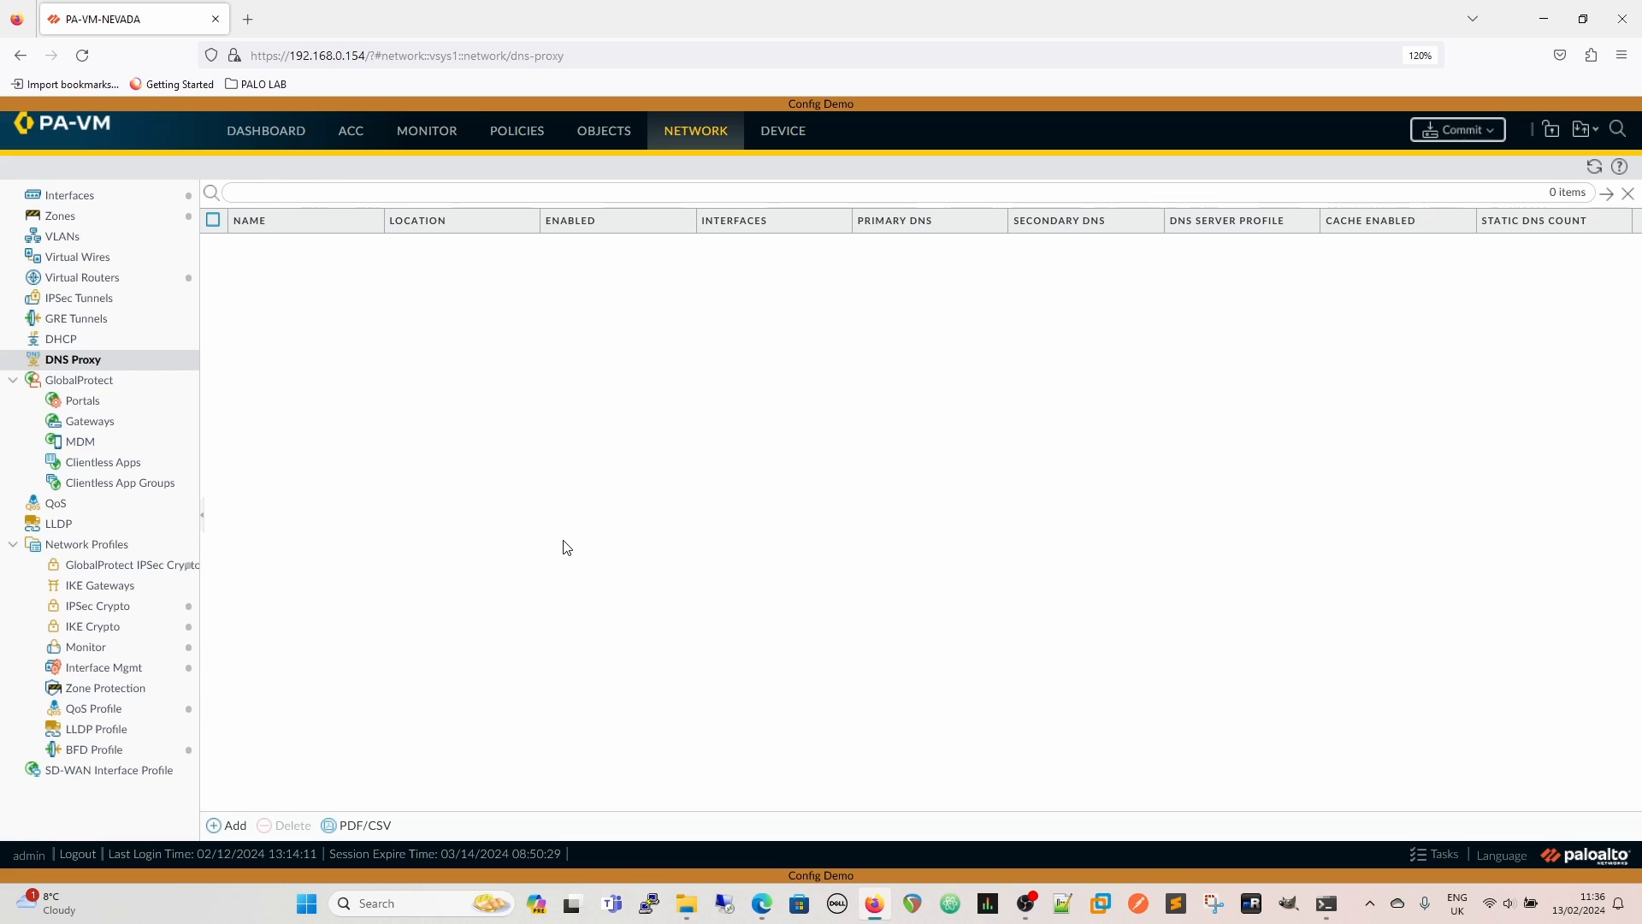
{"action": "left_click", "coordinate": [227, 824]}
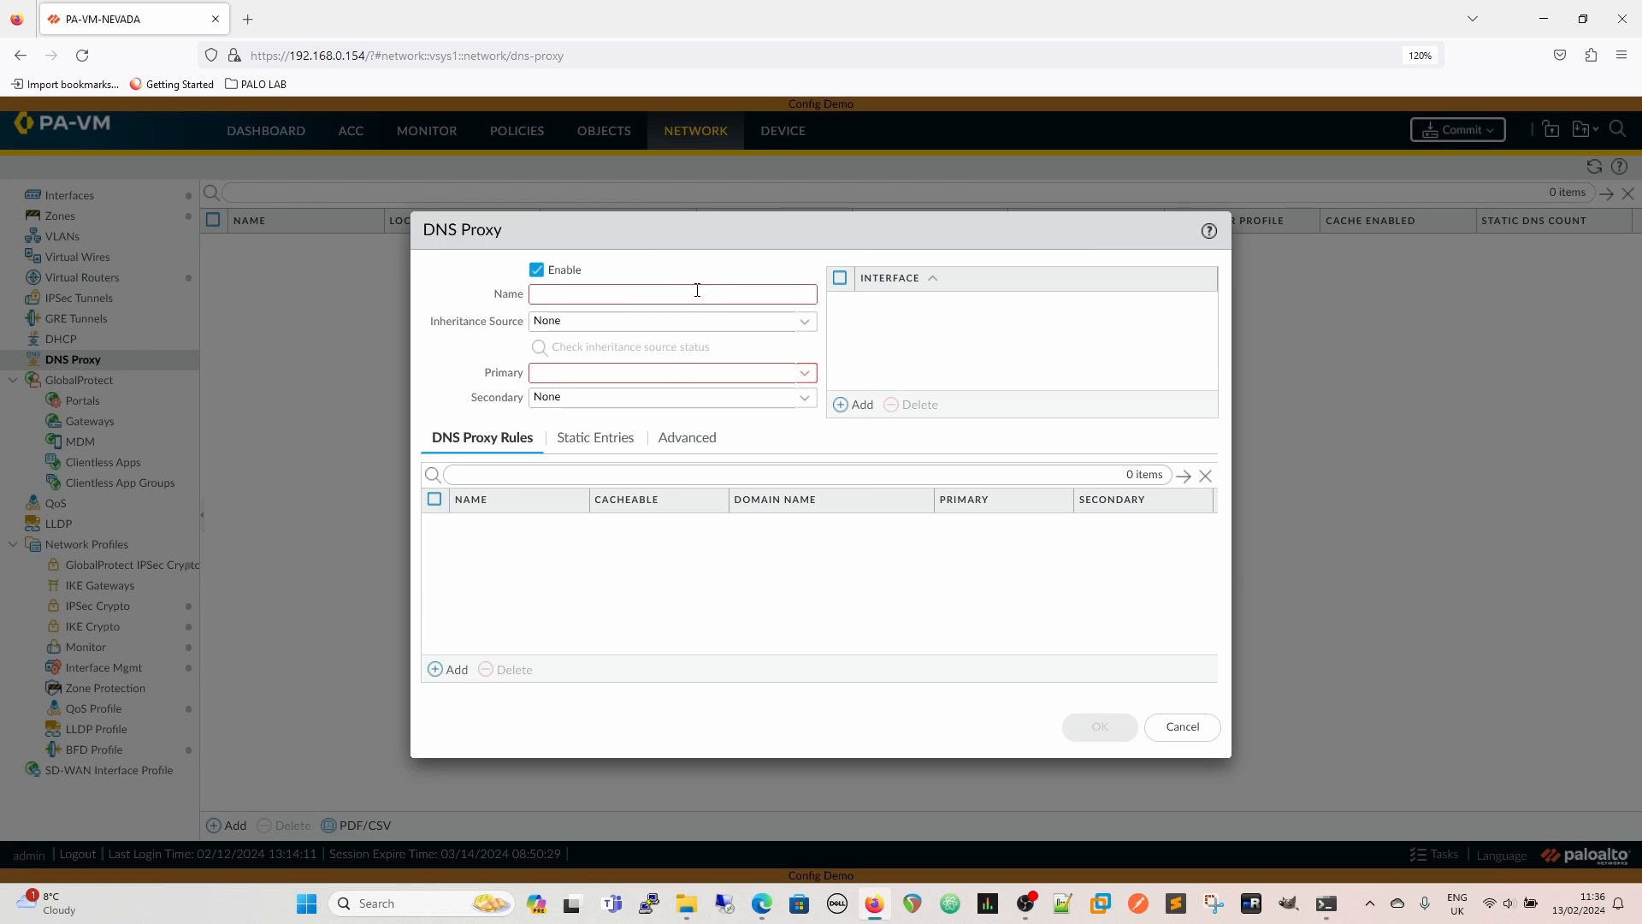
{"action": "left_click", "coordinate": [696, 292]}
{"action": "type", "text": "D"}
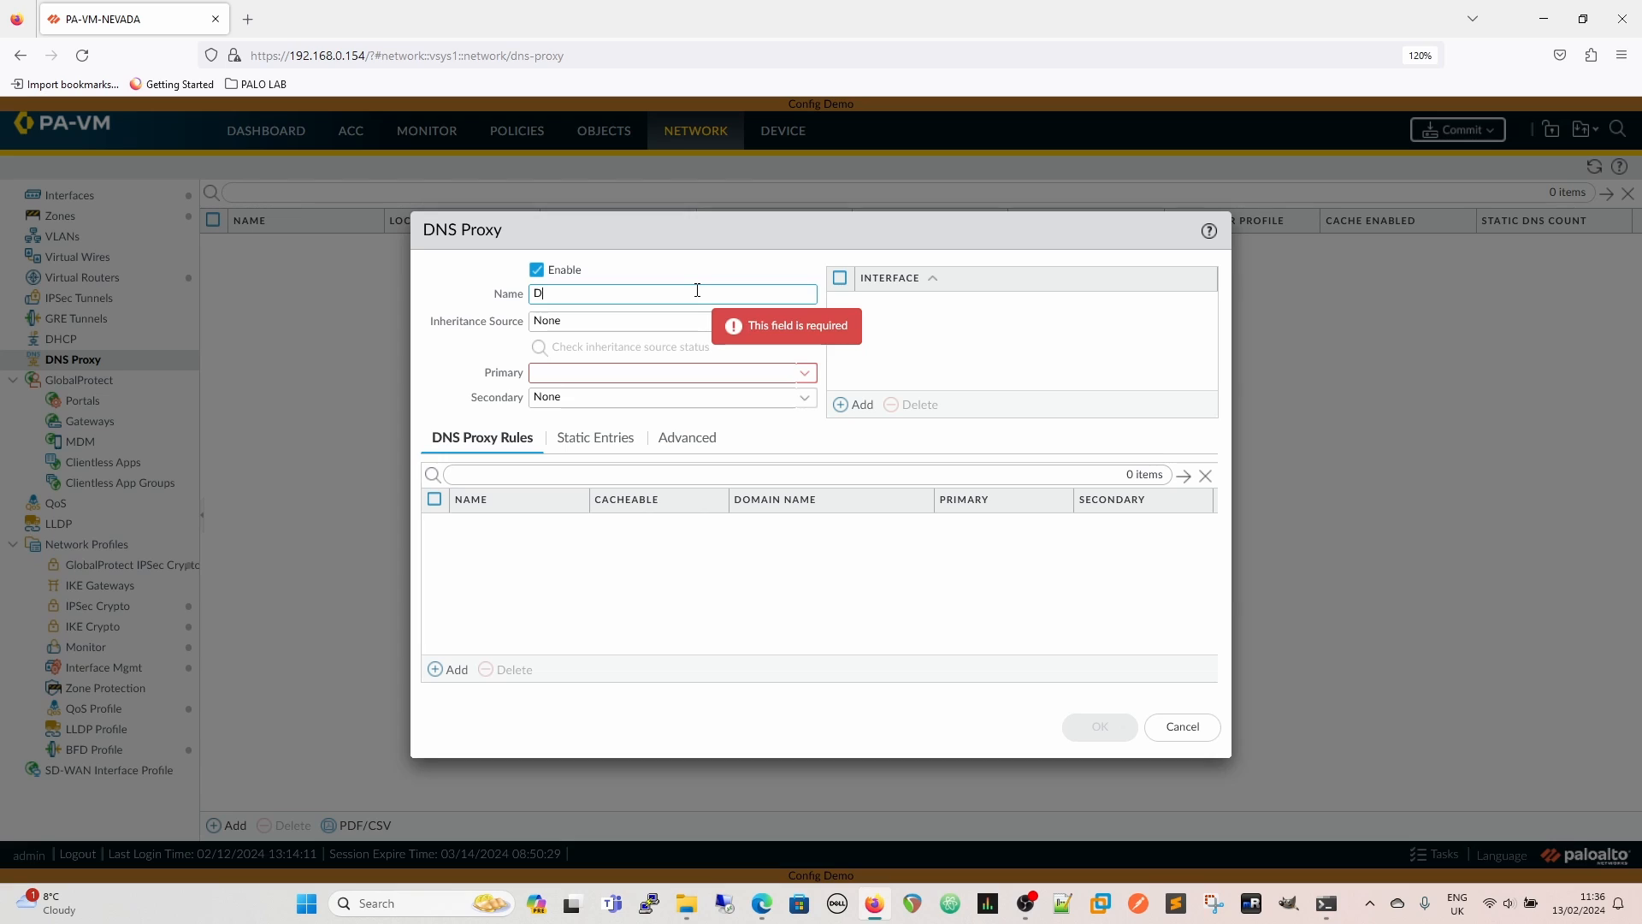
{"action": "type", "text": "NS Proxy"}
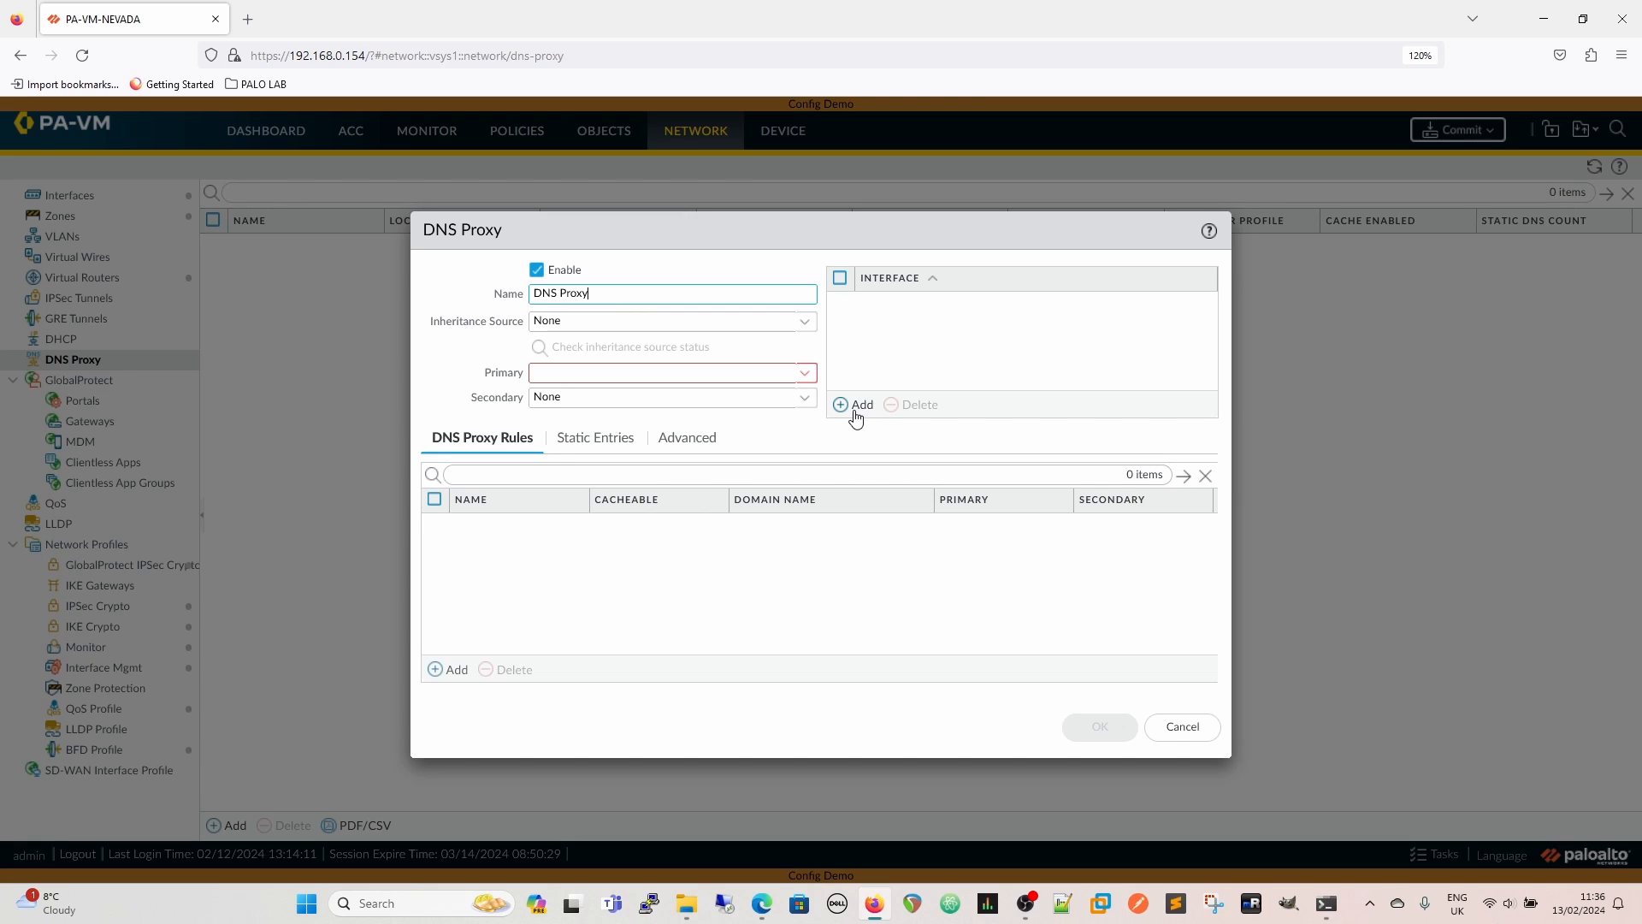
{"action": "left_click", "coordinate": [855, 411]}
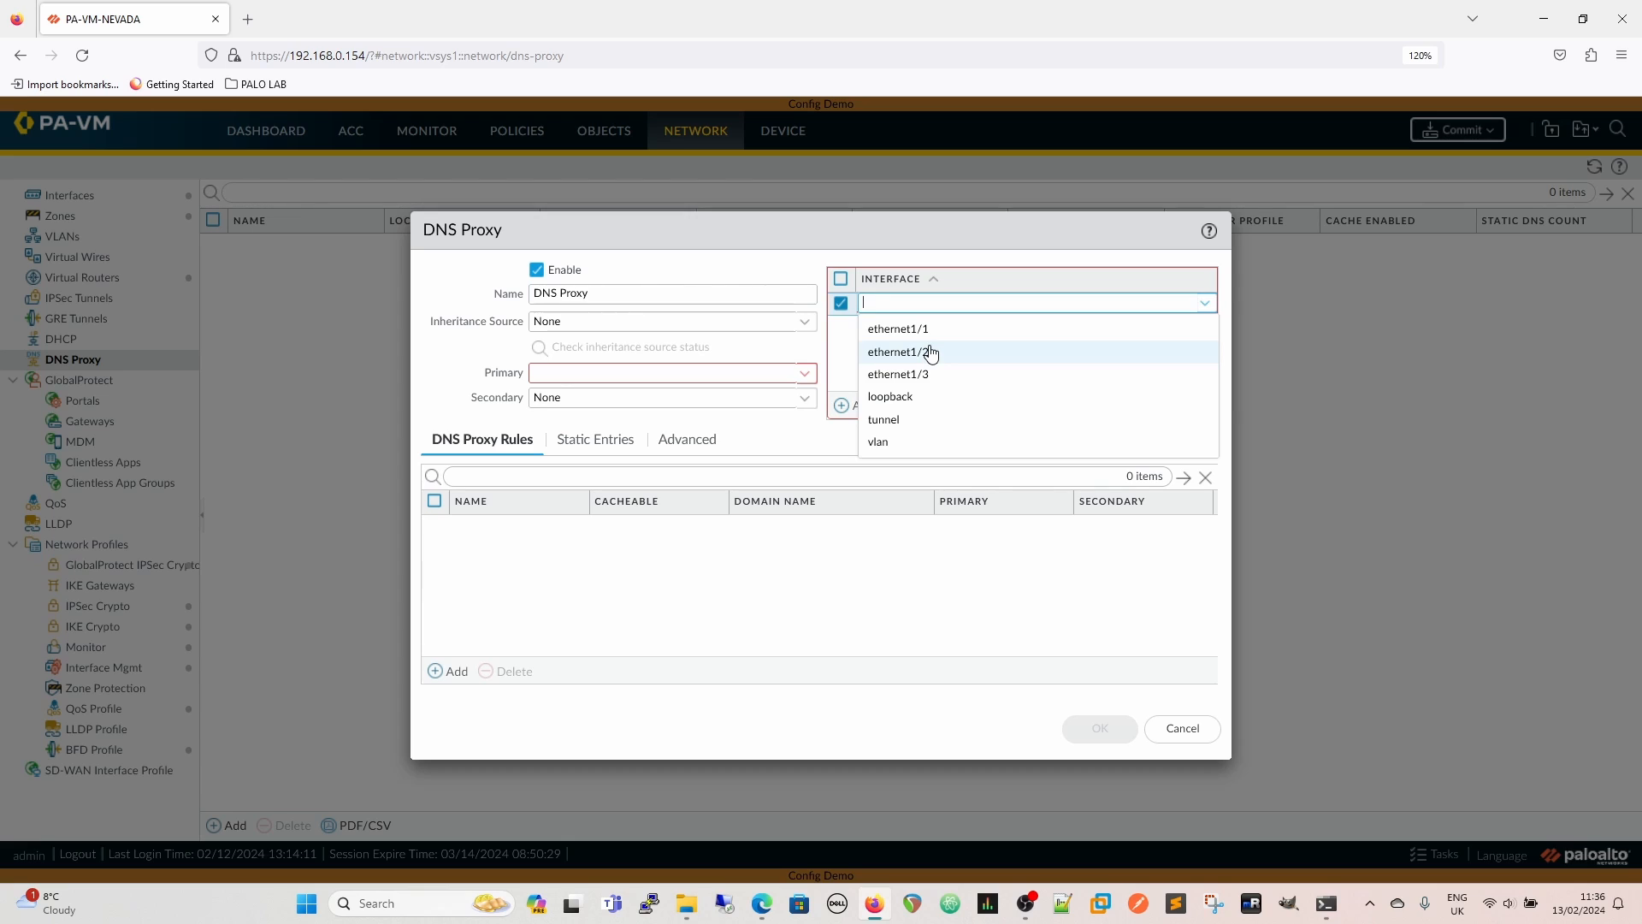
{"action": "left_click", "coordinate": [930, 353]}
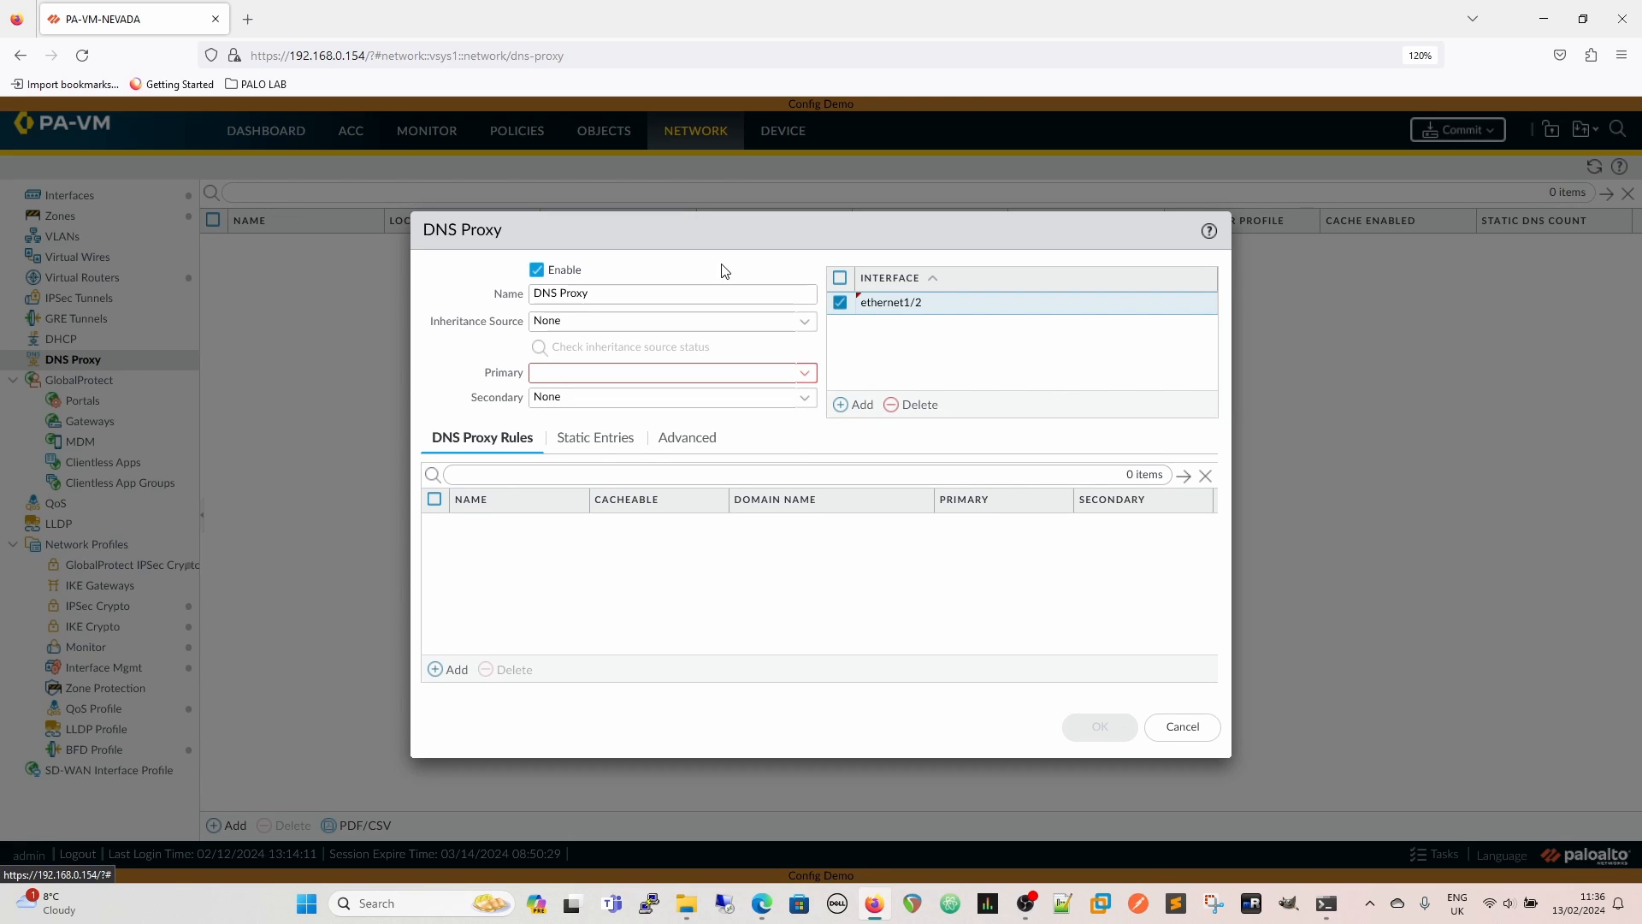
{"action": "left_click", "coordinate": [703, 372]}
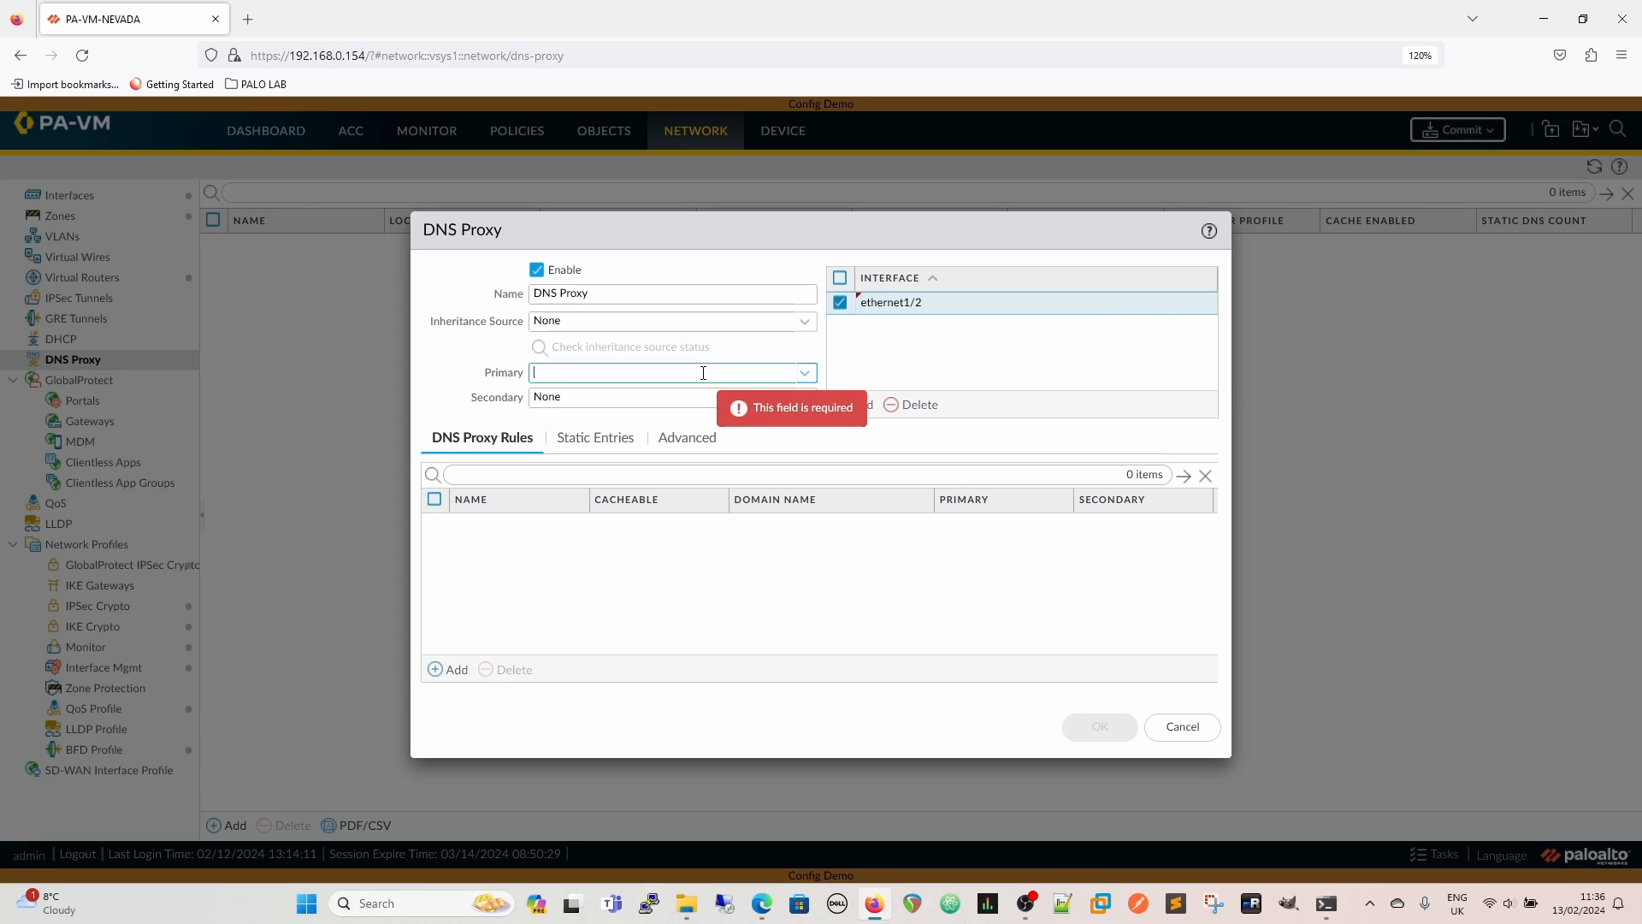
{"action": "type", "text": "1.1.1.1"}
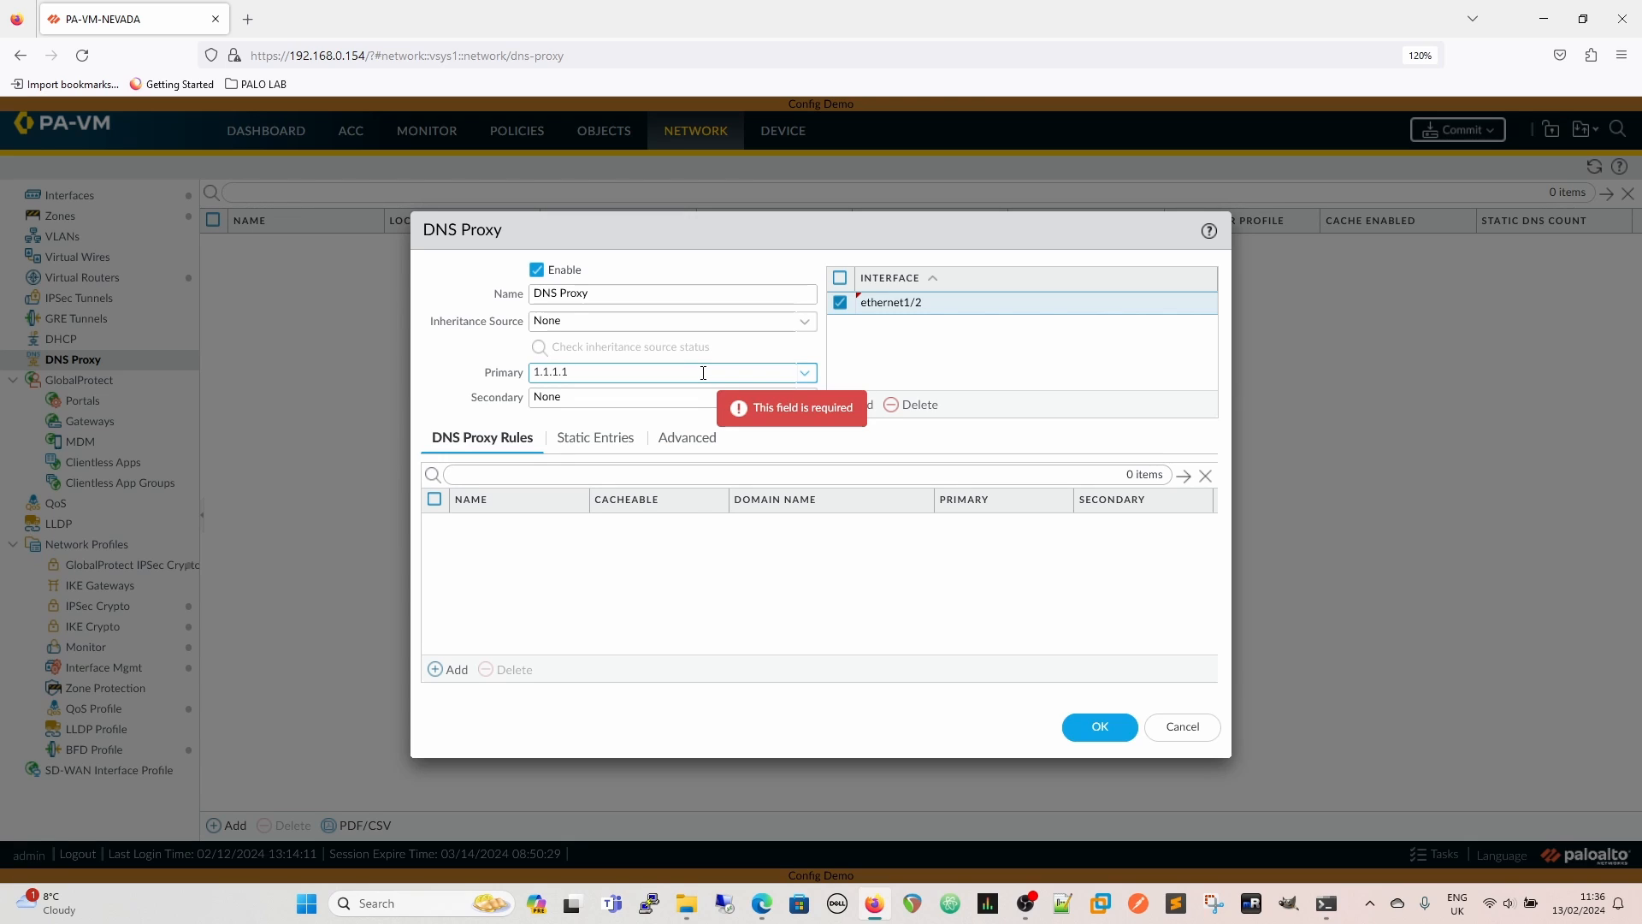
{"action": "left_click", "coordinate": [621, 660]}
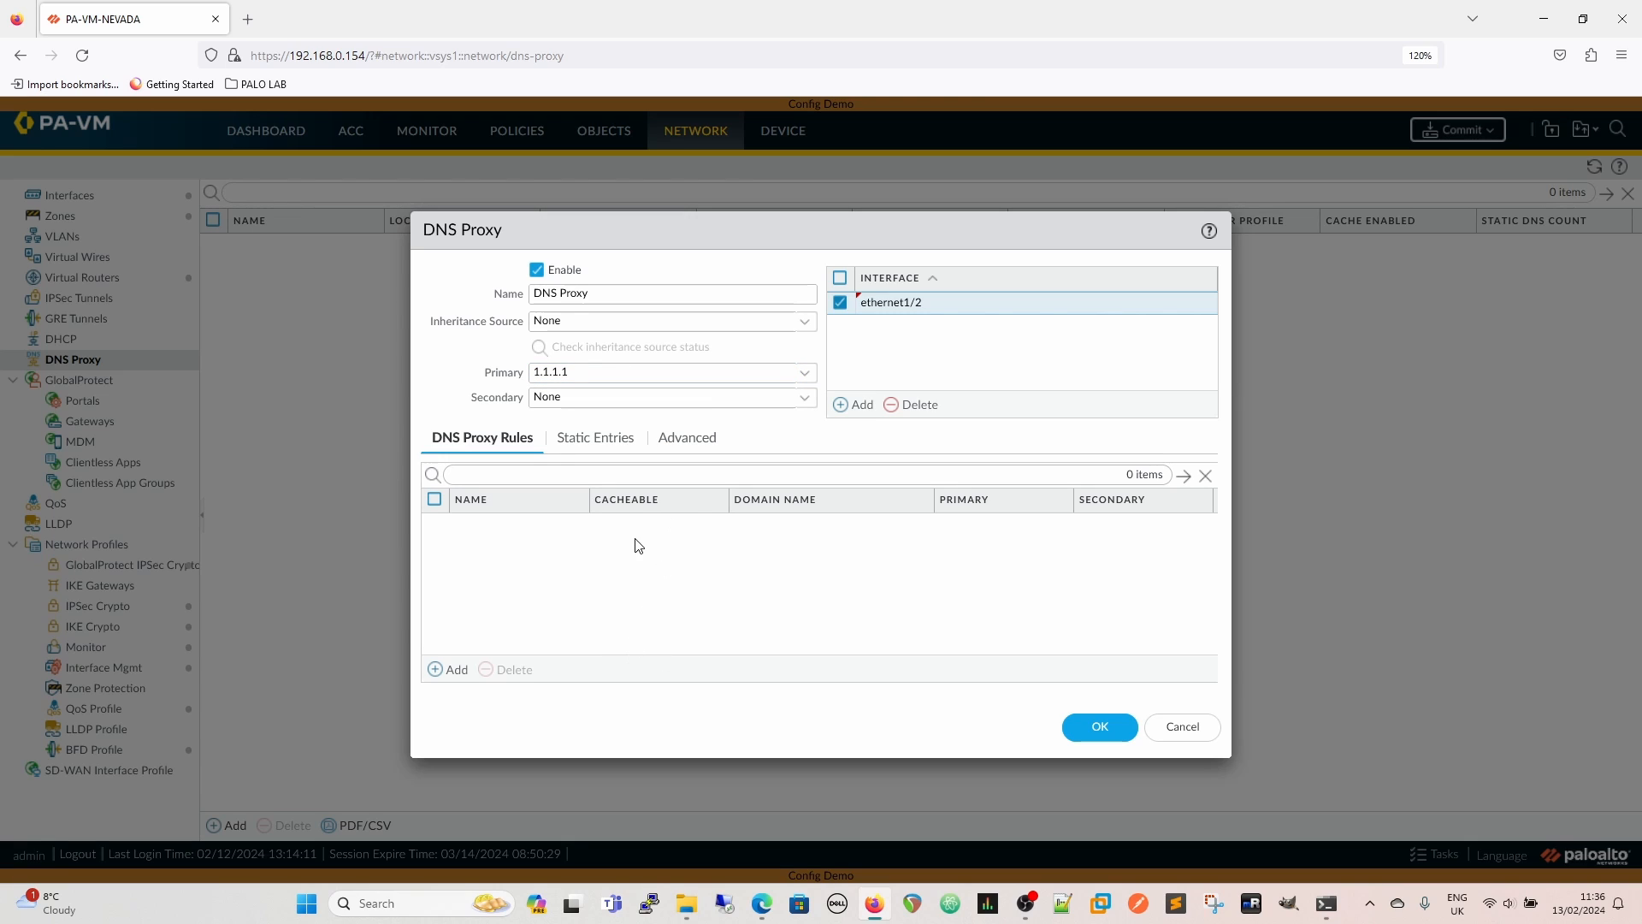
{"action": "left_click", "coordinate": [1096, 734]}
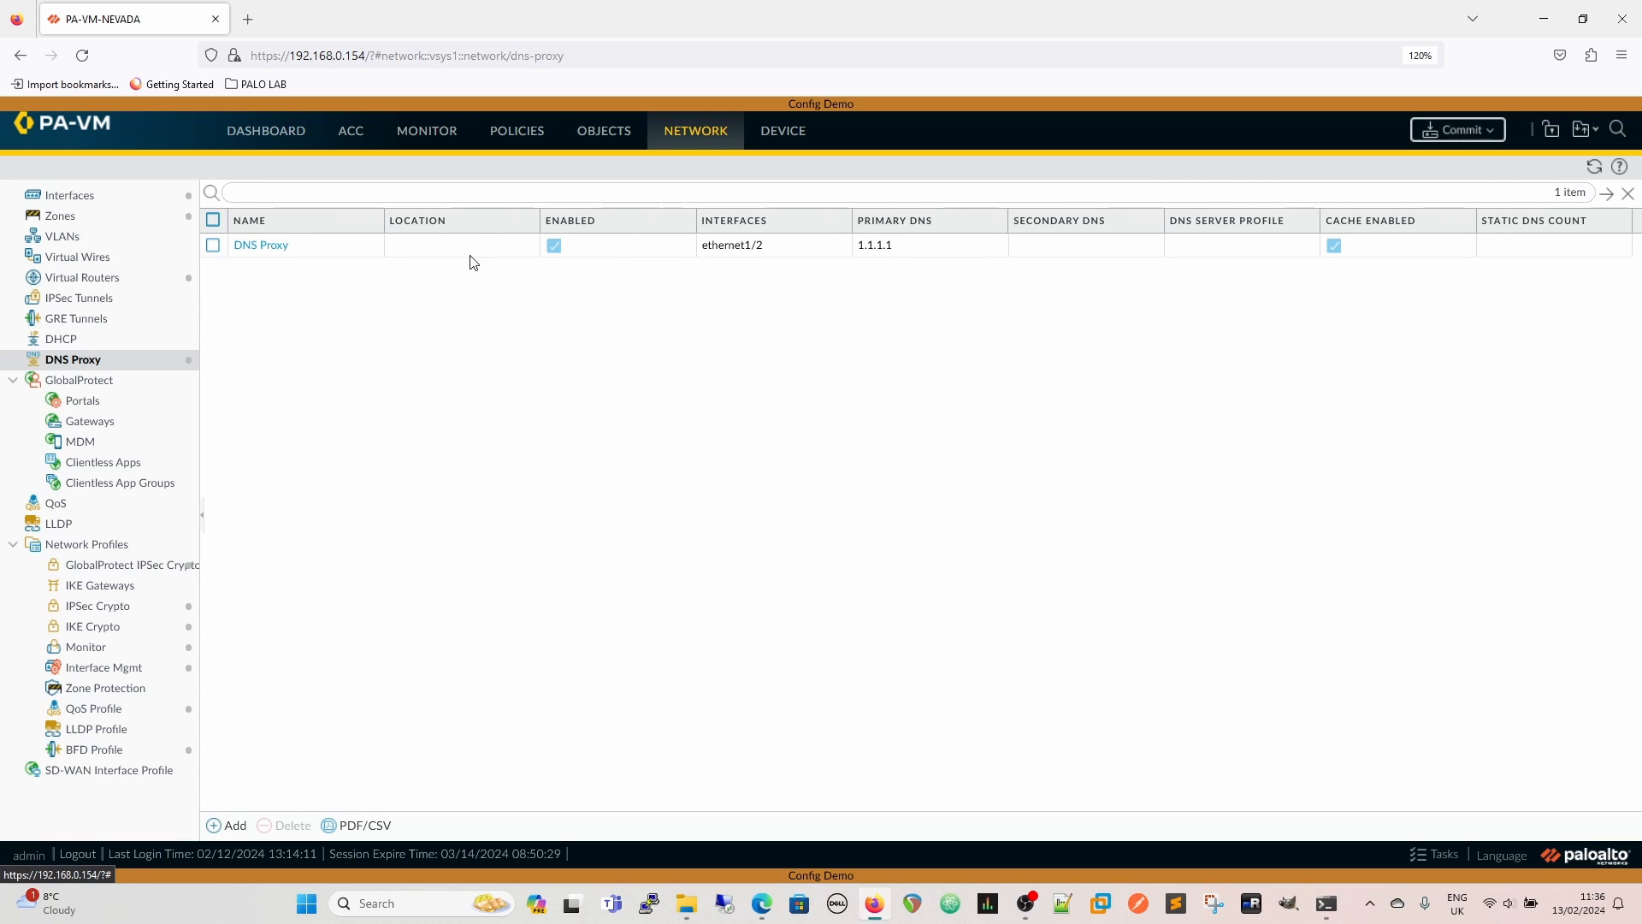
In the ethernet1/2 DHCP server options, set Secondary DNS to None and Primary DNS to 192.168.50.1, and save the server.
{"action": "left_click", "coordinate": [62, 342]}
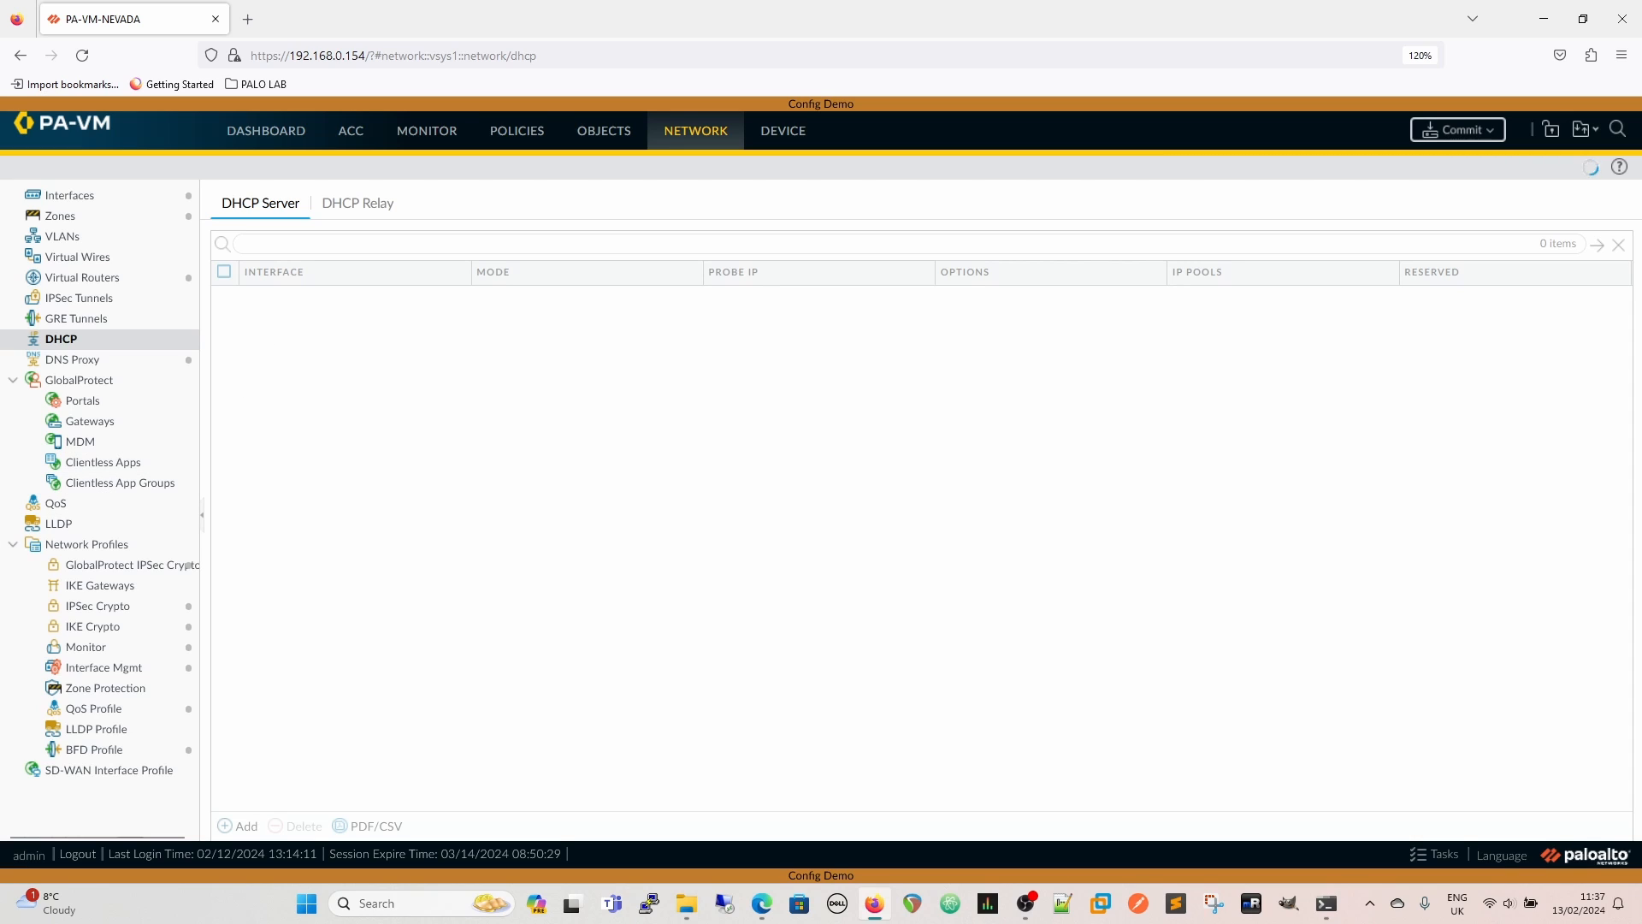
{"action": "left_click", "coordinate": [276, 297]}
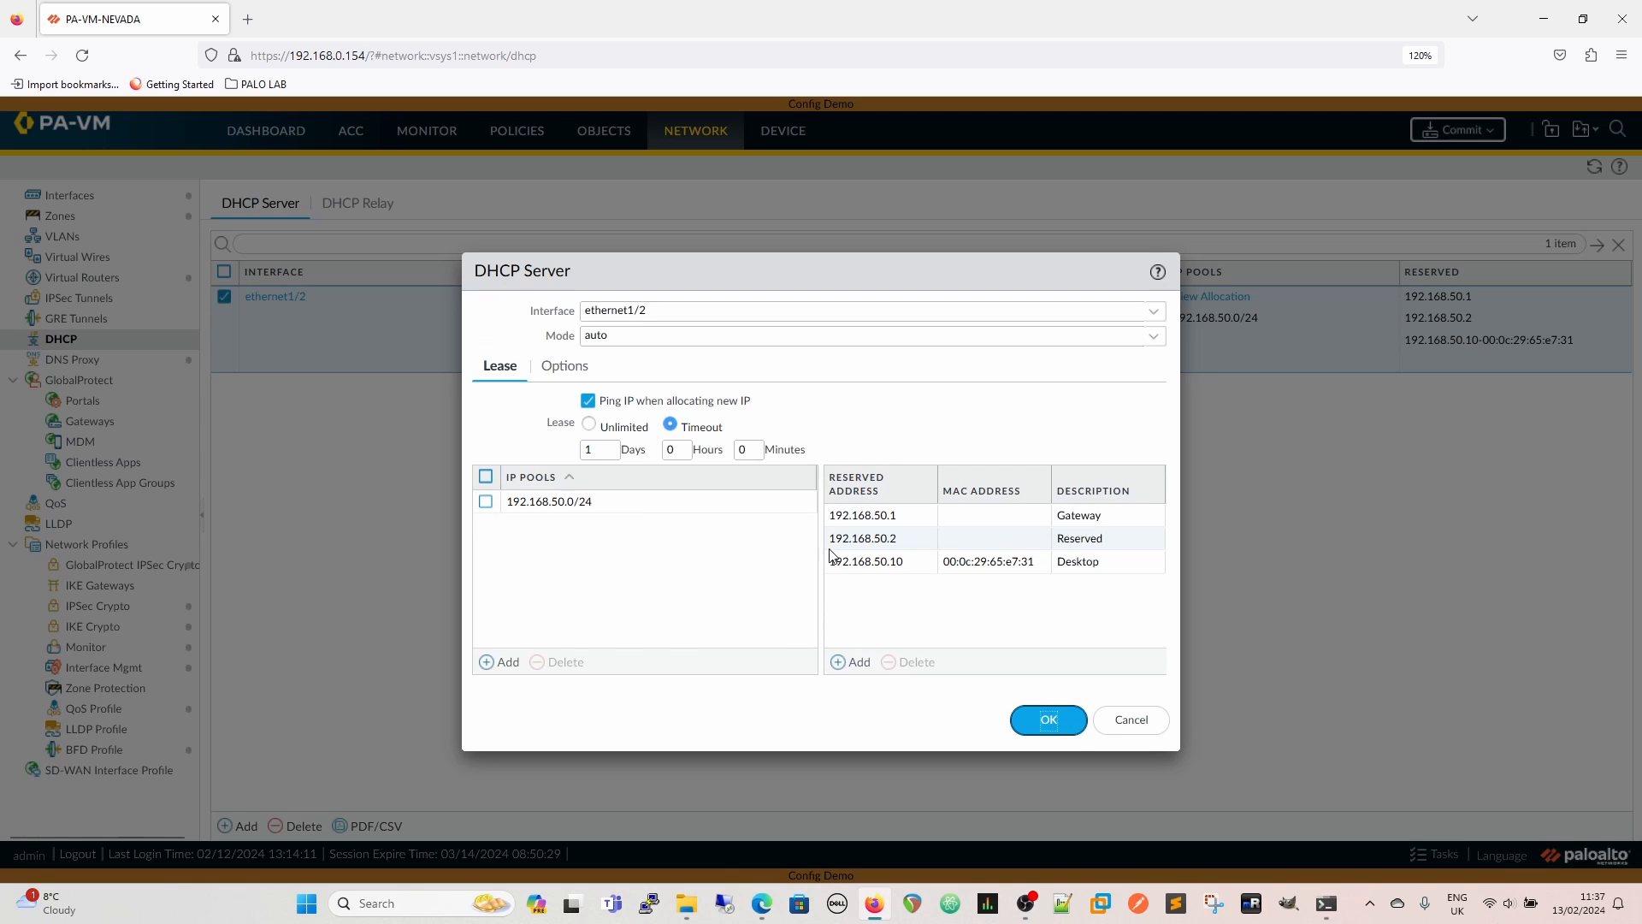
{"action": "left_click", "coordinate": [564, 366]}
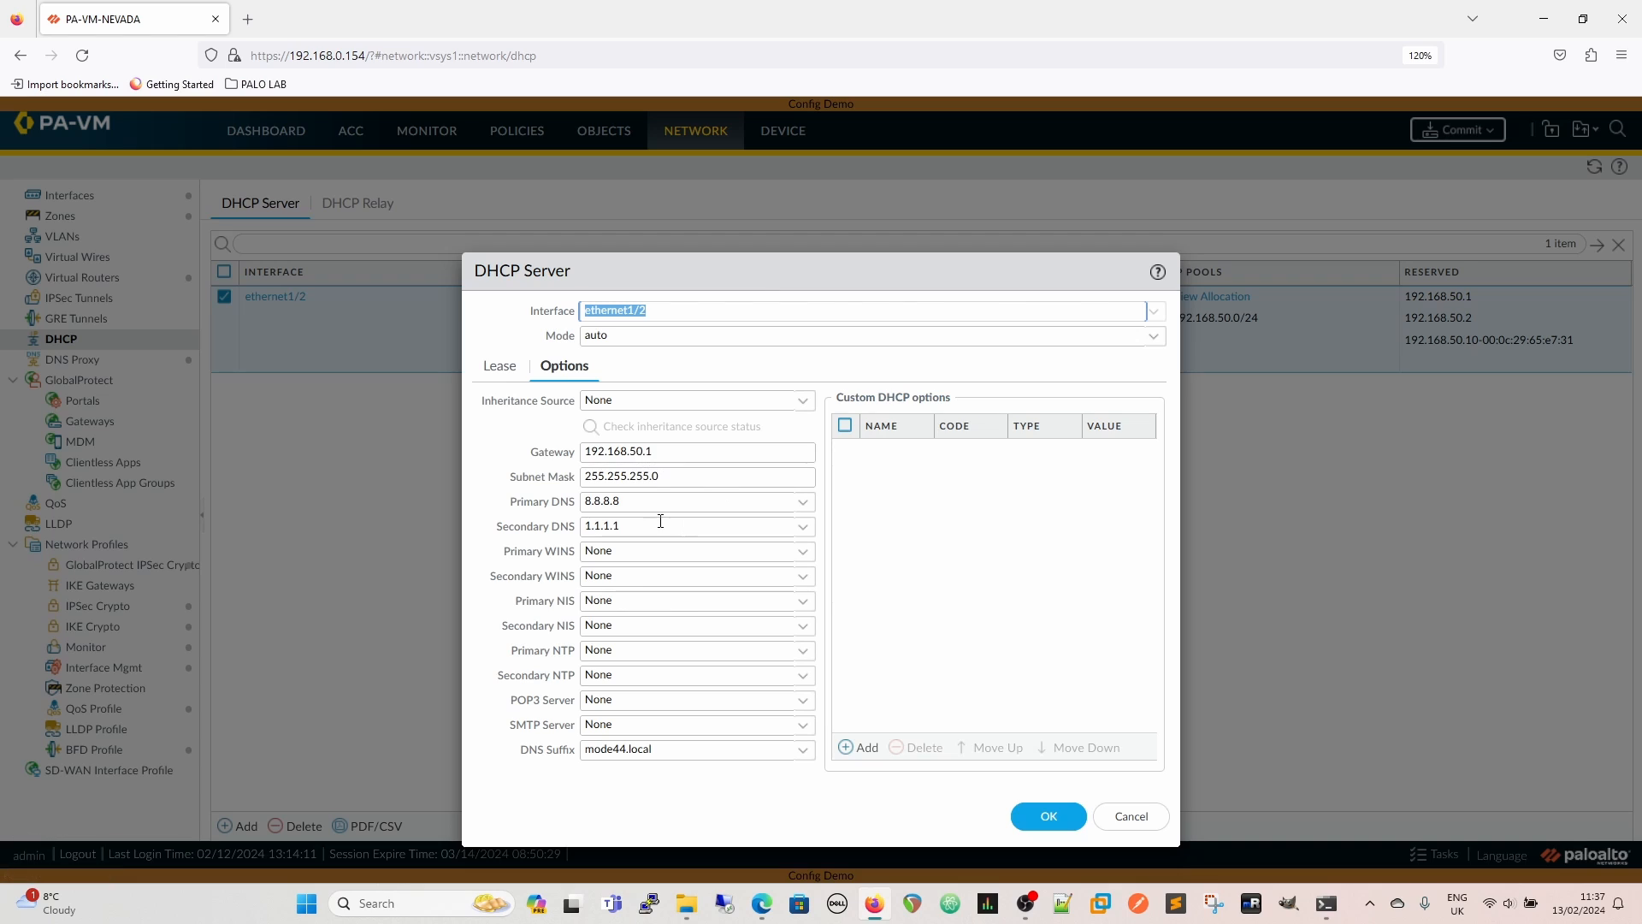
{"action": "left_click", "coordinate": [802, 526]}
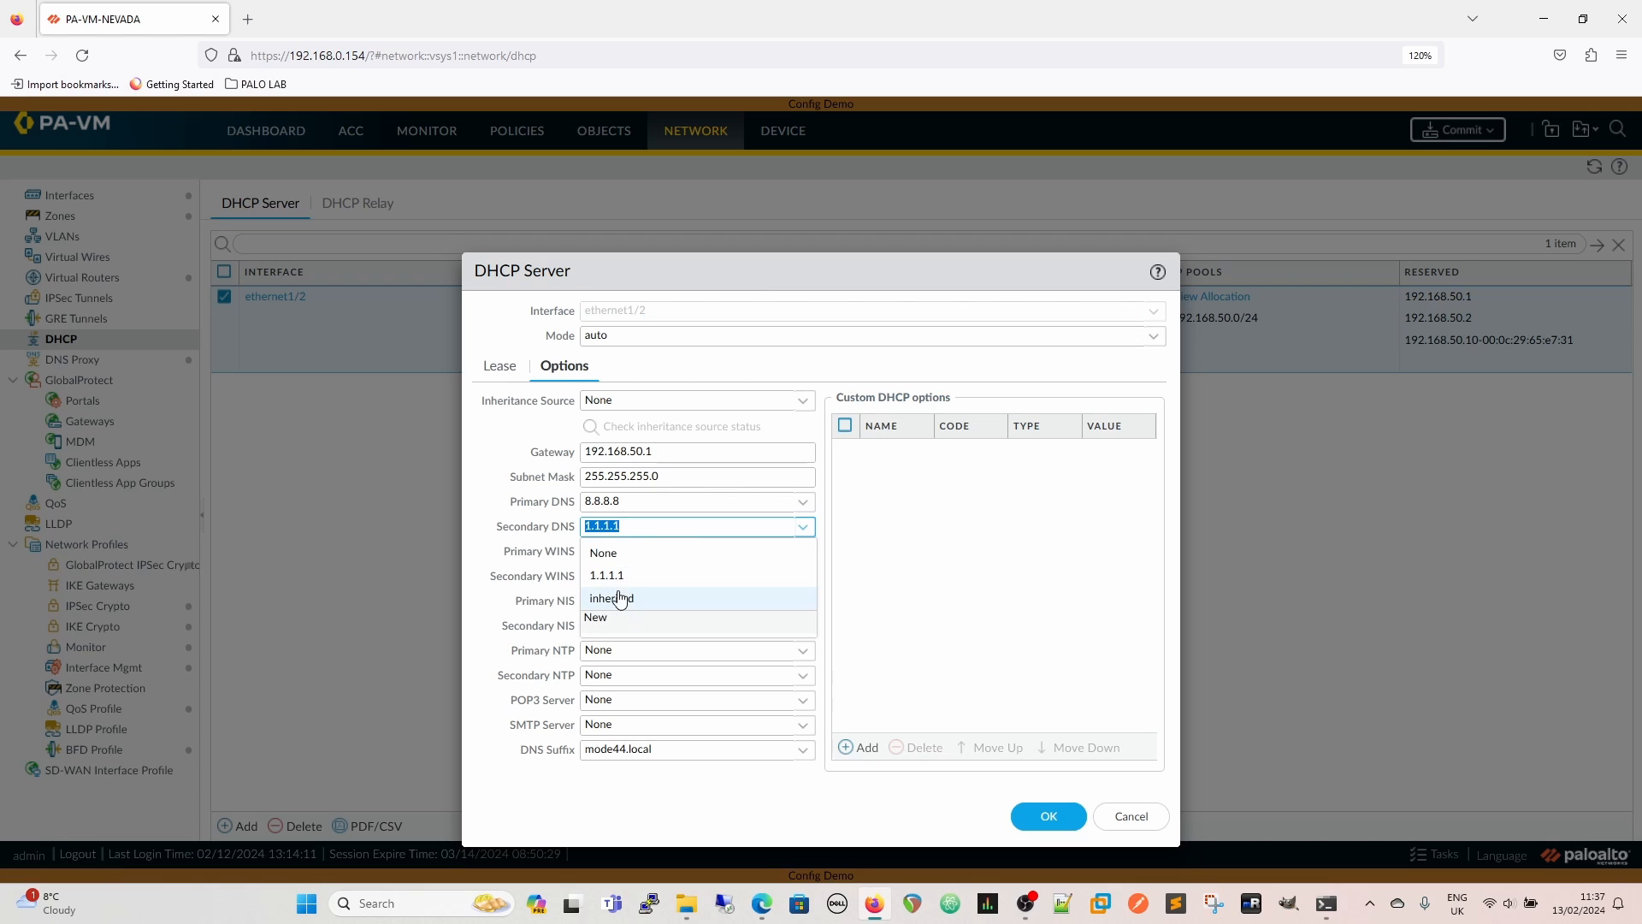
{"action": "left_click", "coordinate": [607, 554]}
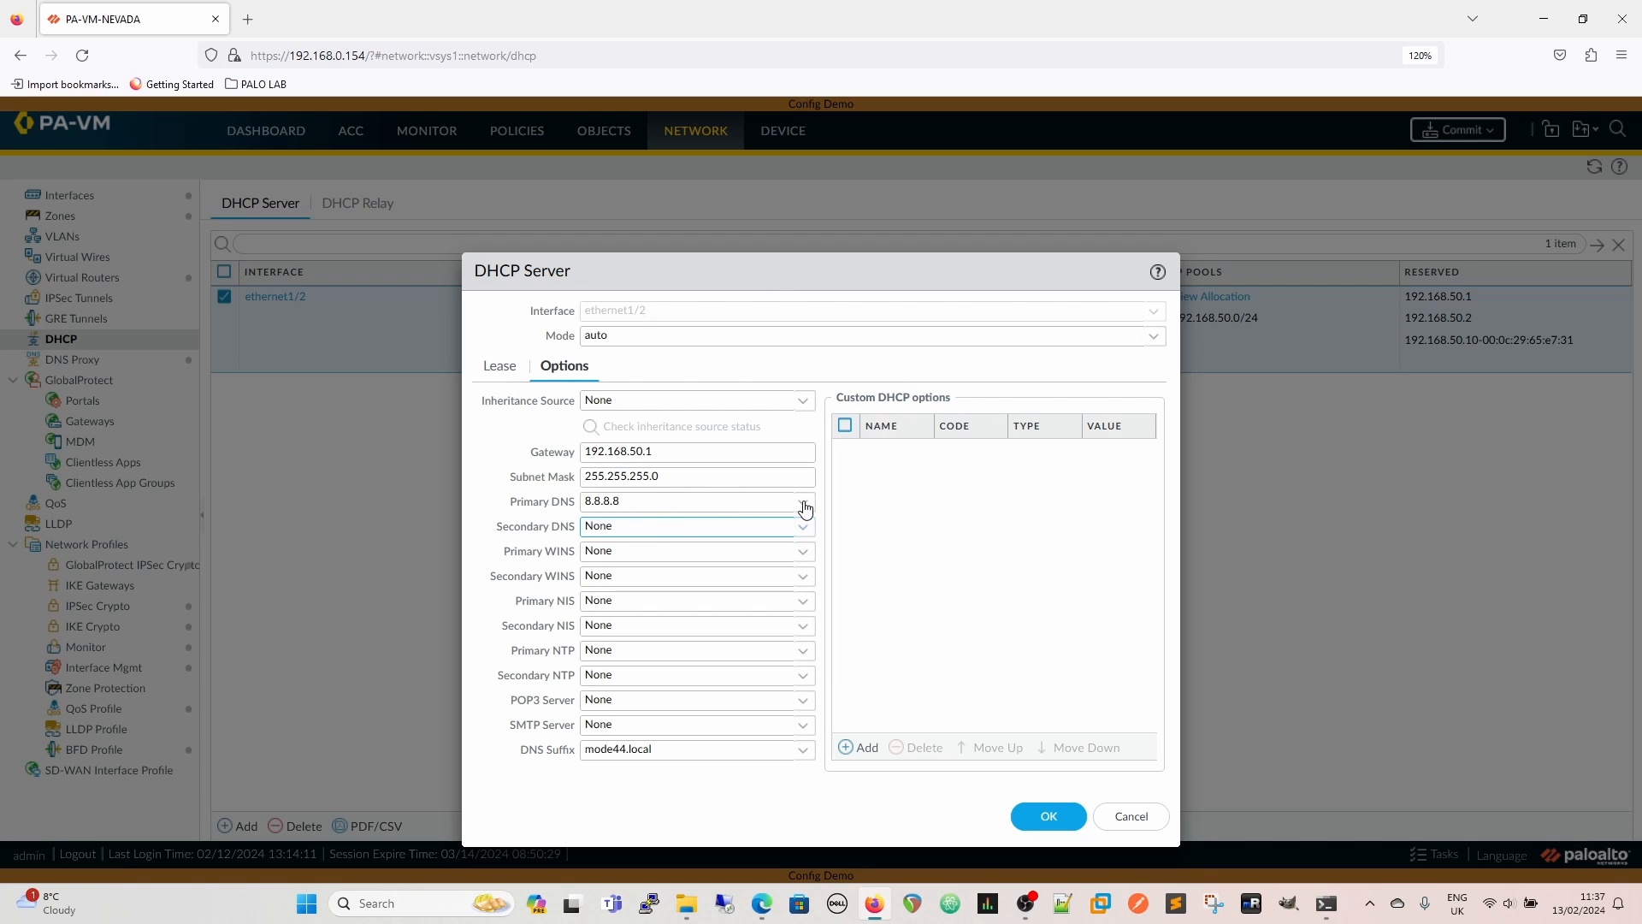
{"action": "left_click", "coordinate": [802, 503]}
{"action": "left_click", "coordinate": [632, 527]}
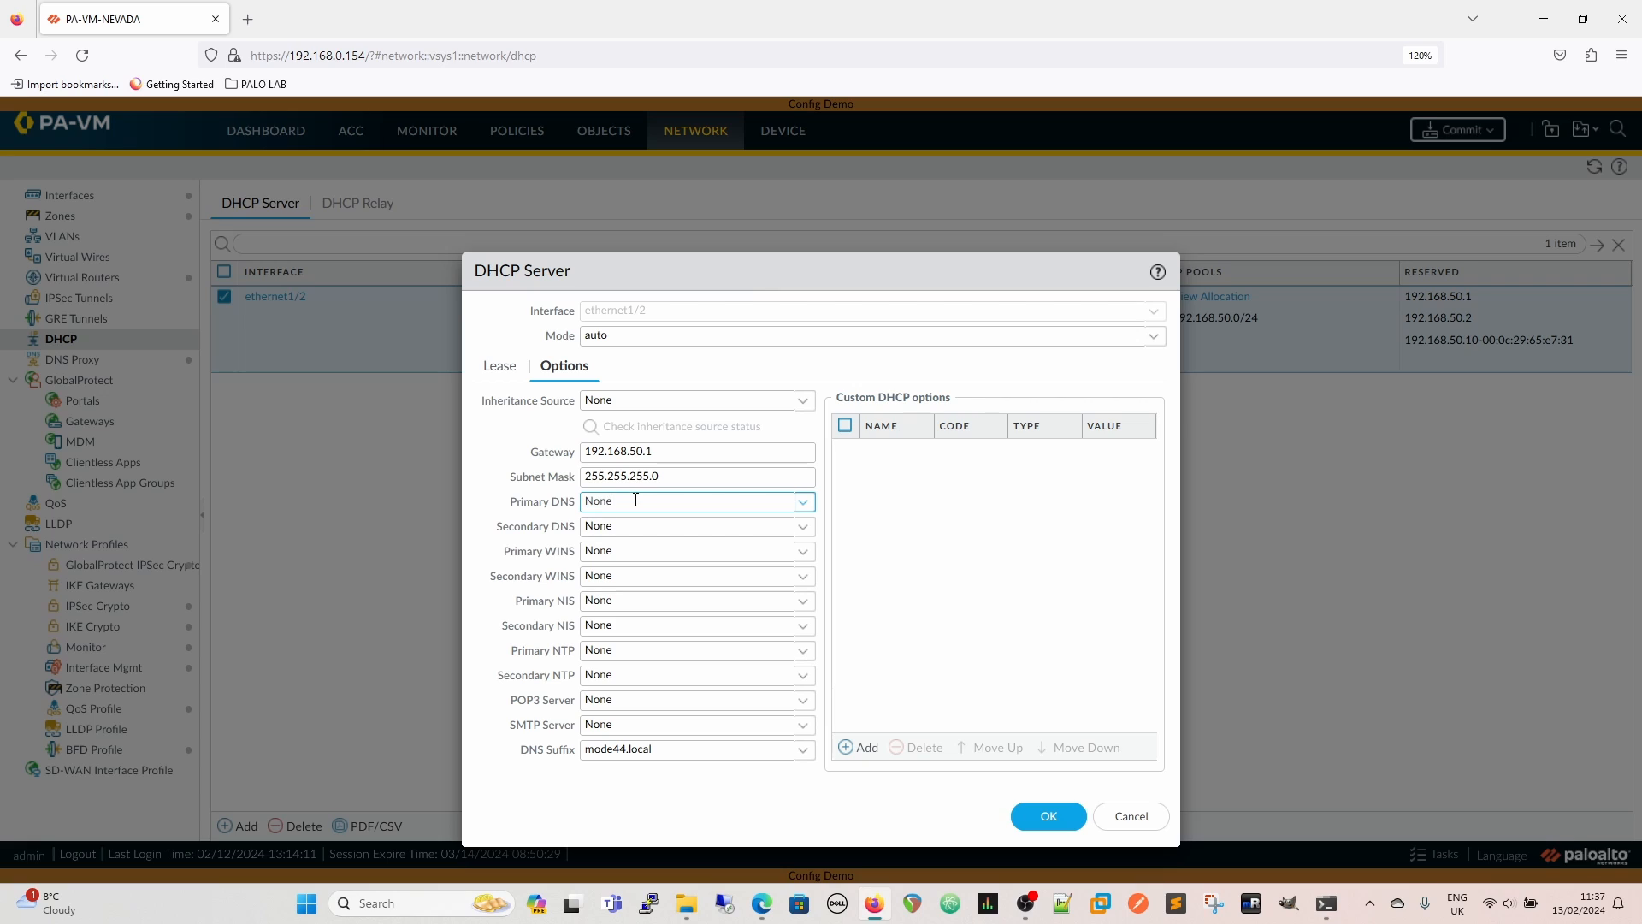
{"action": "type", "text": "192."}
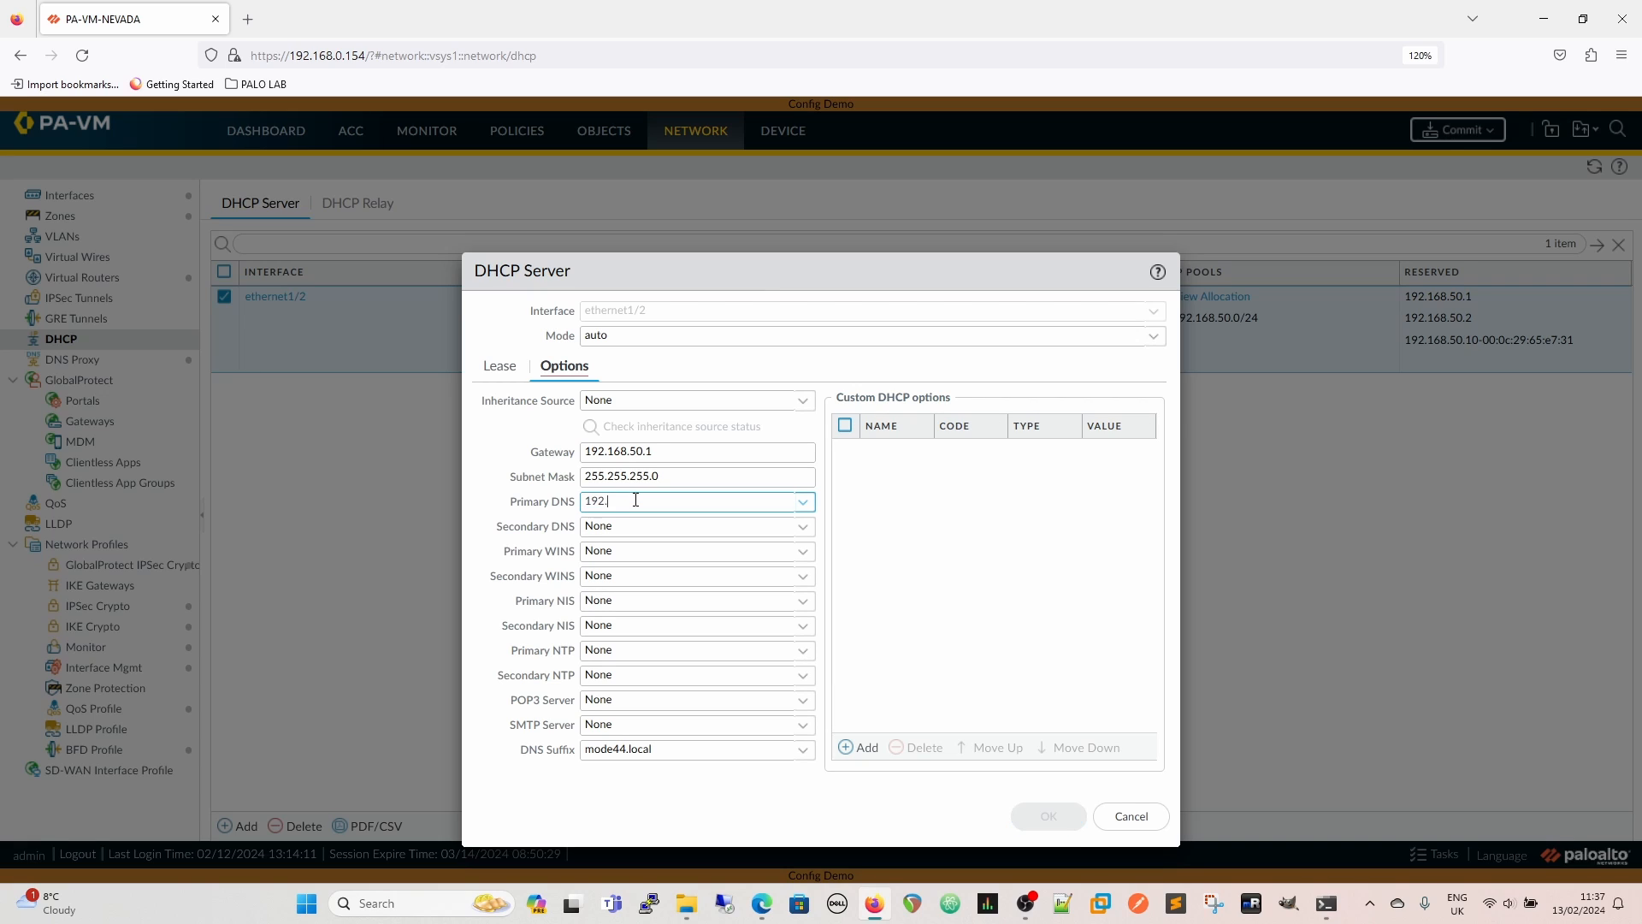
{"action": "type", "text": "168.50.1"}
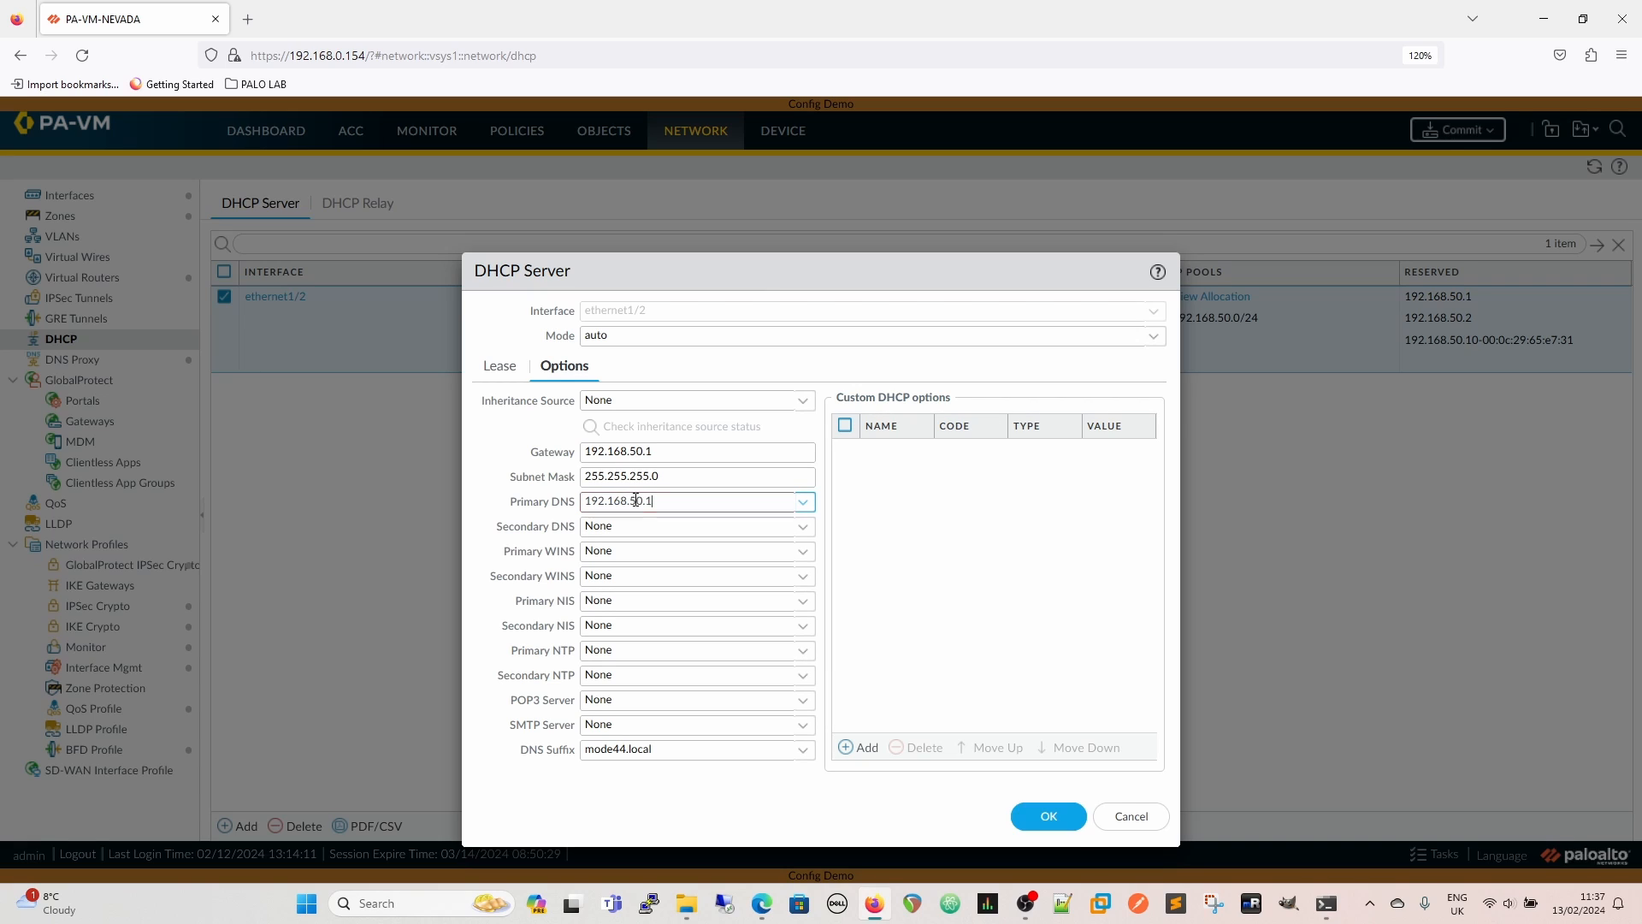
{"action": "left_click", "coordinate": [786, 789]}
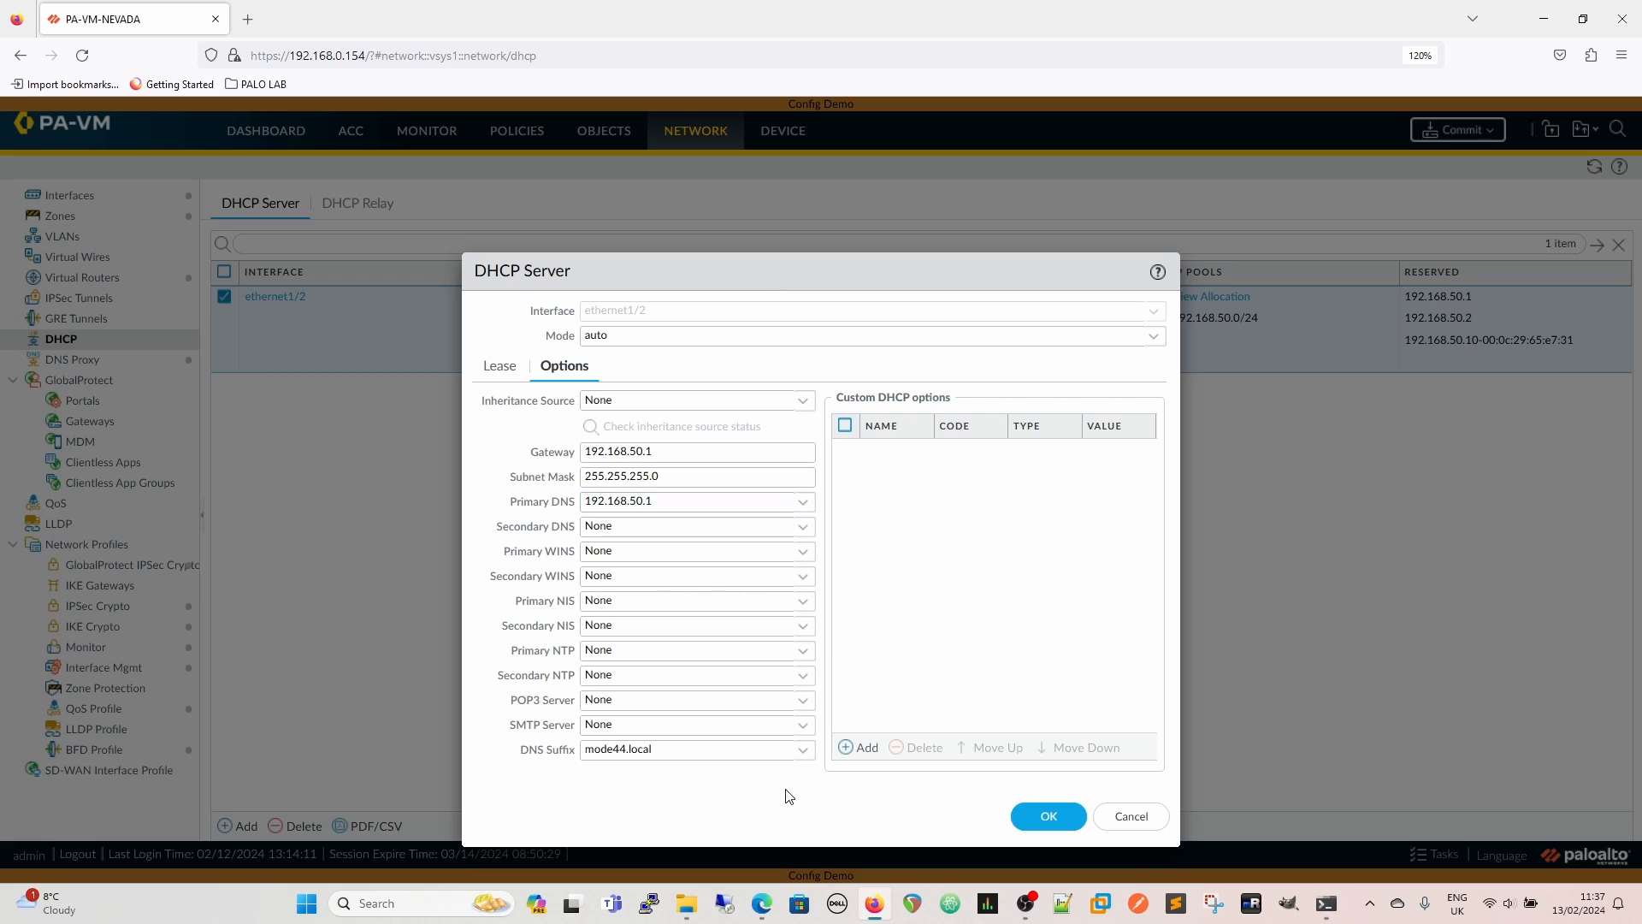
{"action": "left_click", "coordinate": [1055, 816]}
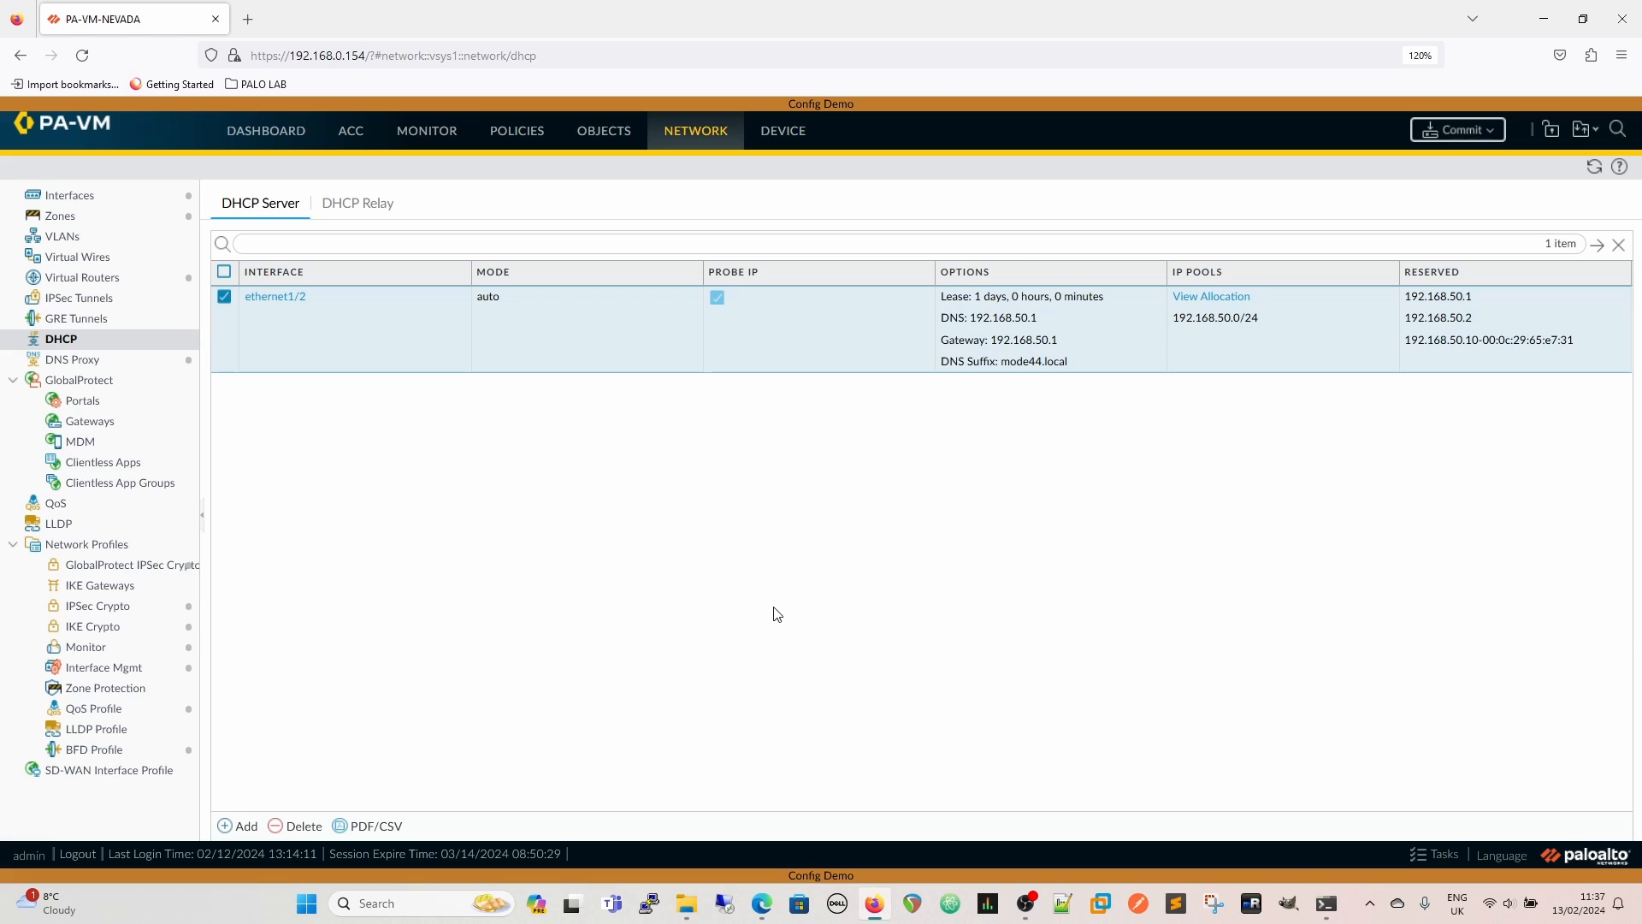
Examine the DNS Proxy entry's proxy rule, static entry and advanced settings, and close it without making changes.
{"action": "left_click", "coordinate": [99, 365]}
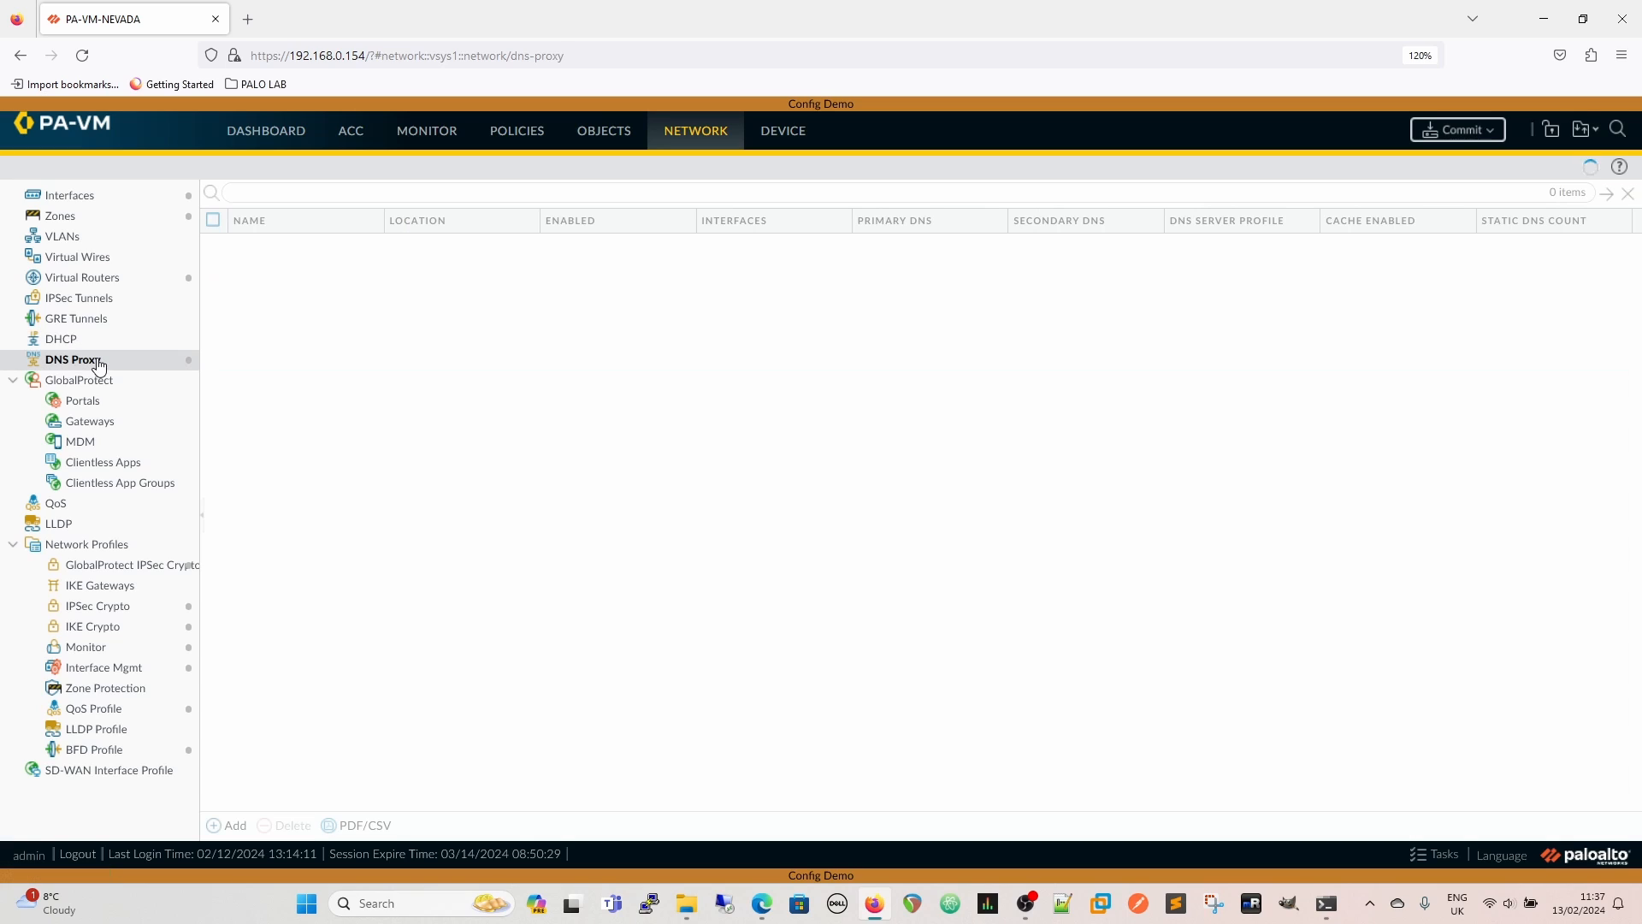
{"action": "left_click", "coordinate": [261, 246]}
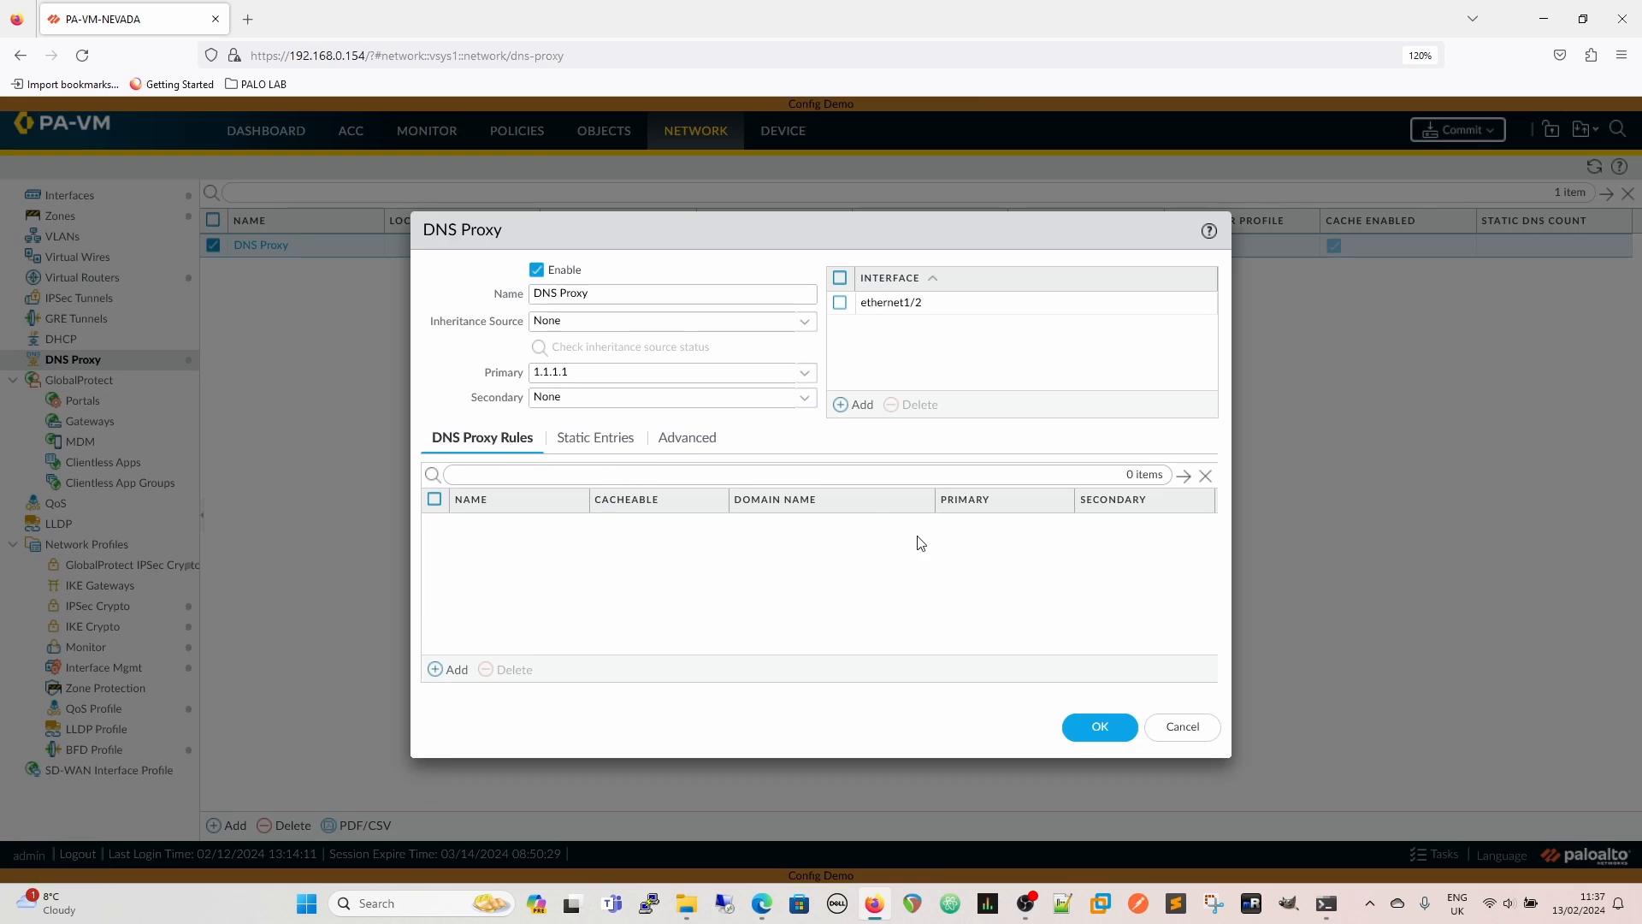
{"action": "left_click", "coordinate": [448, 669]}
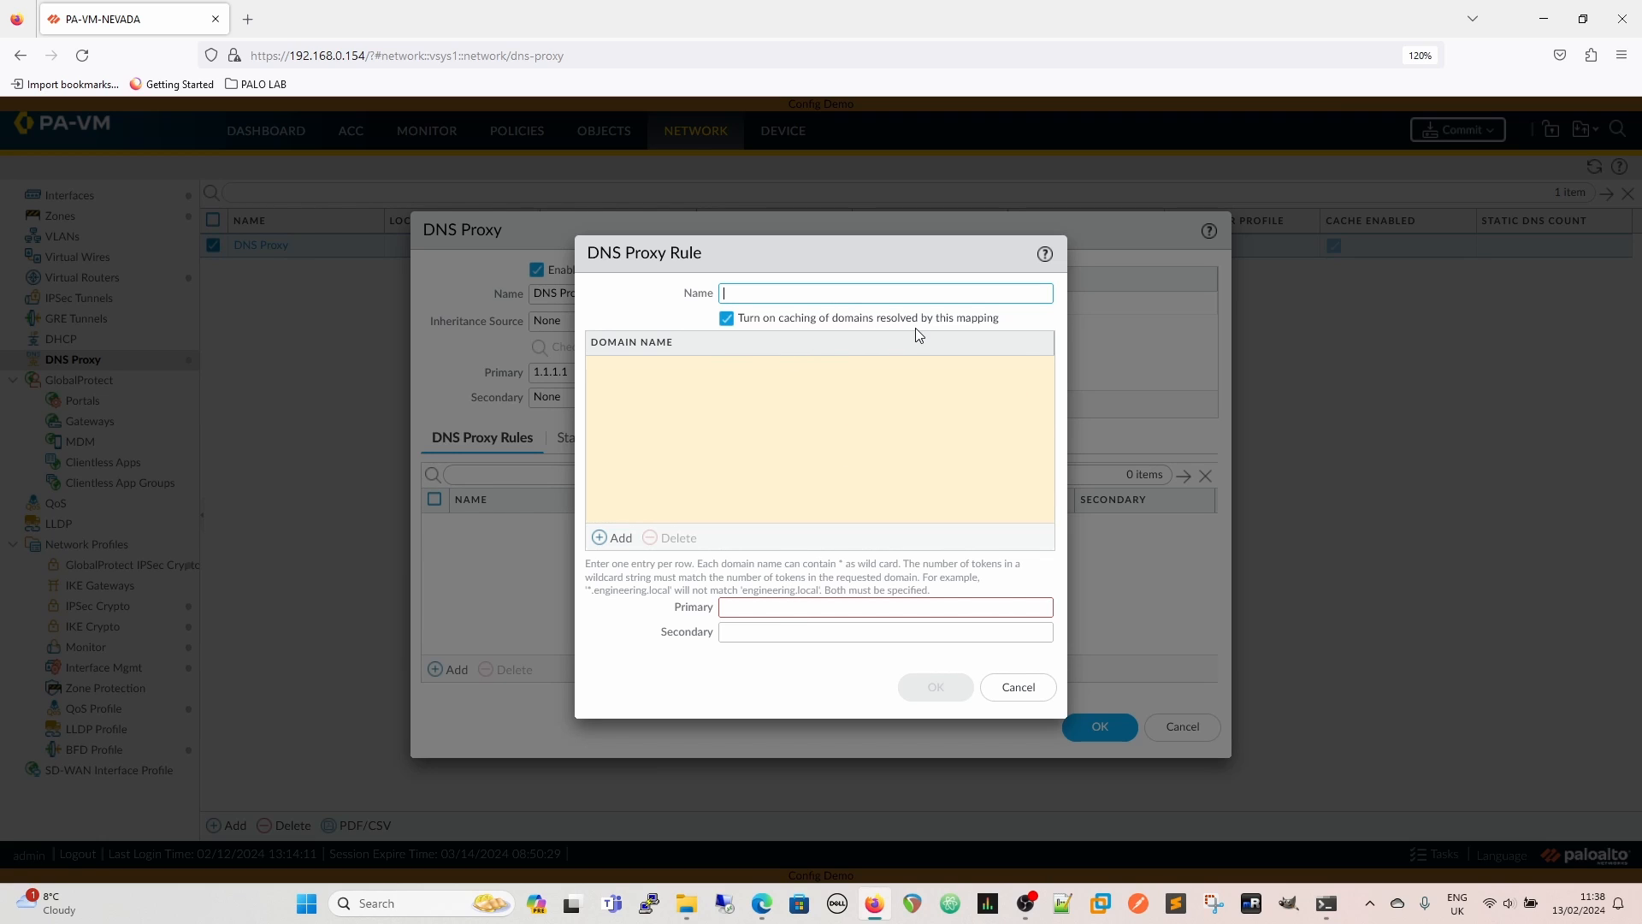
{"action": "left_click", "coordinate": [1030, 686]}
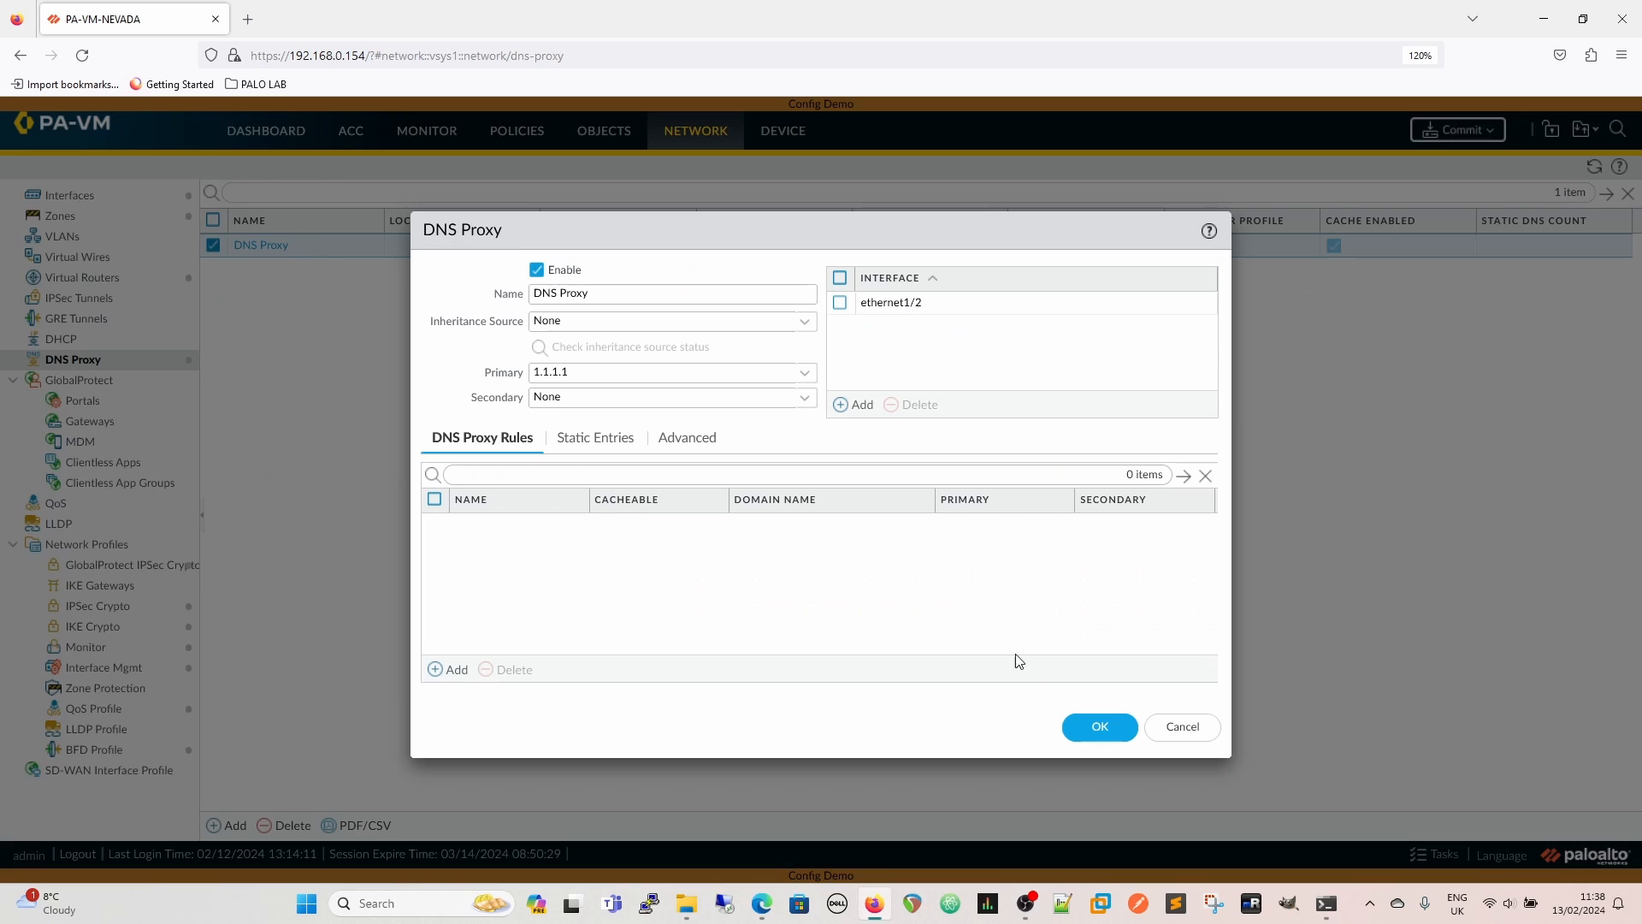
{"action": "left_click", "coordinate": [600, 438]}
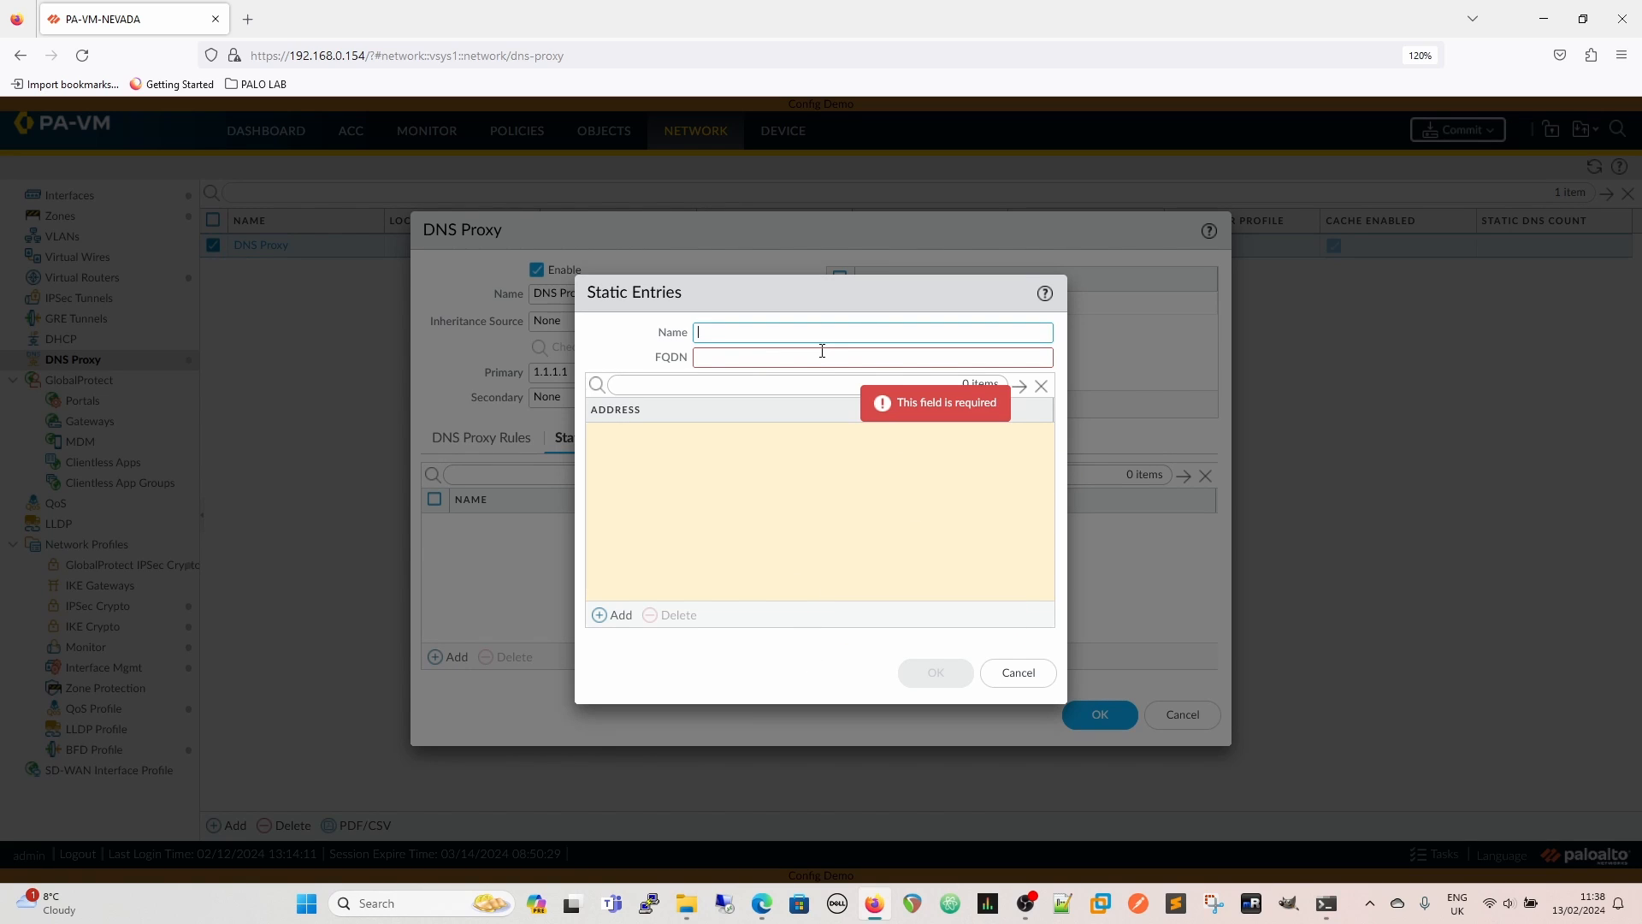
{"action": "left_click", "coordinate": [1027, 676]}
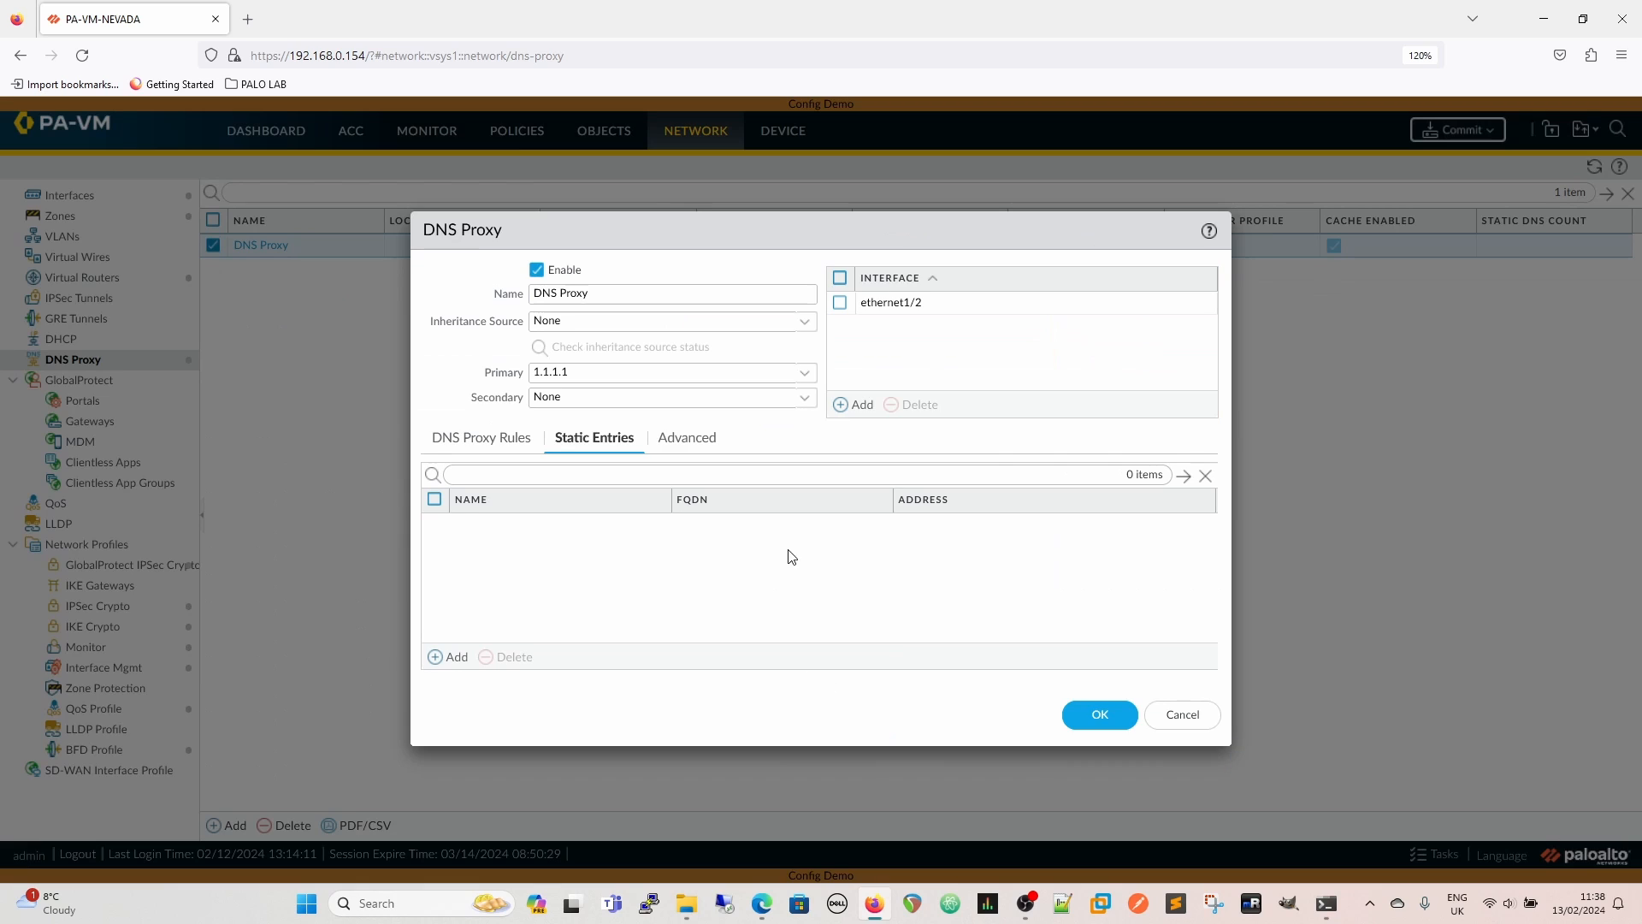
{"action": "left_click", "coordinate": [693, 439]}
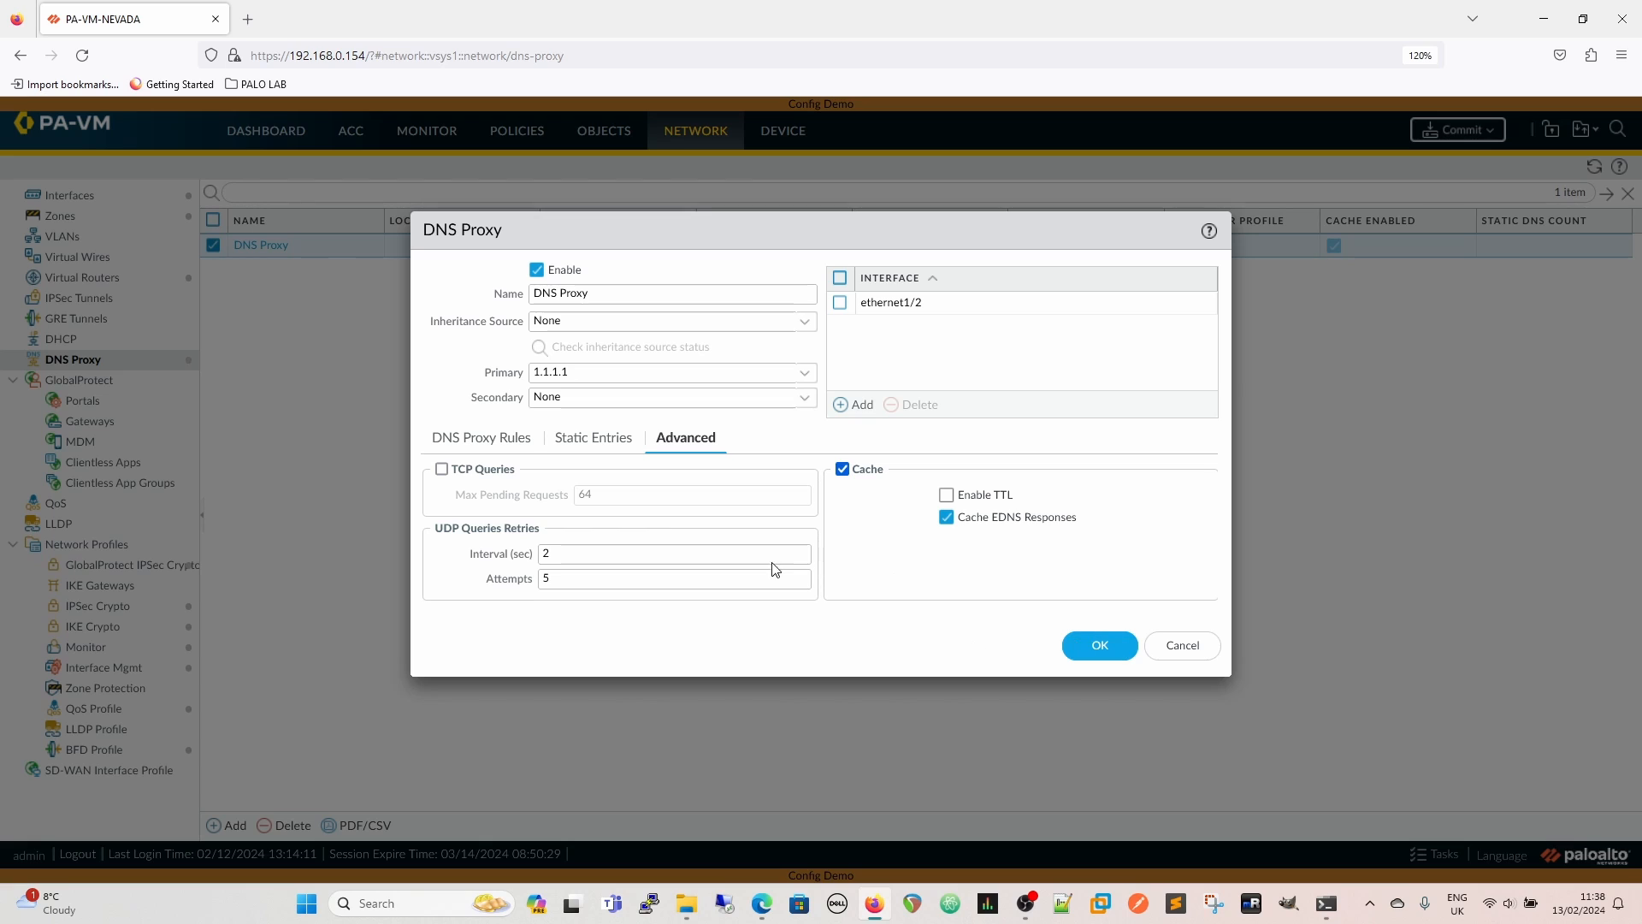
{"action": "left_click", "coordinate": [597, 441]}
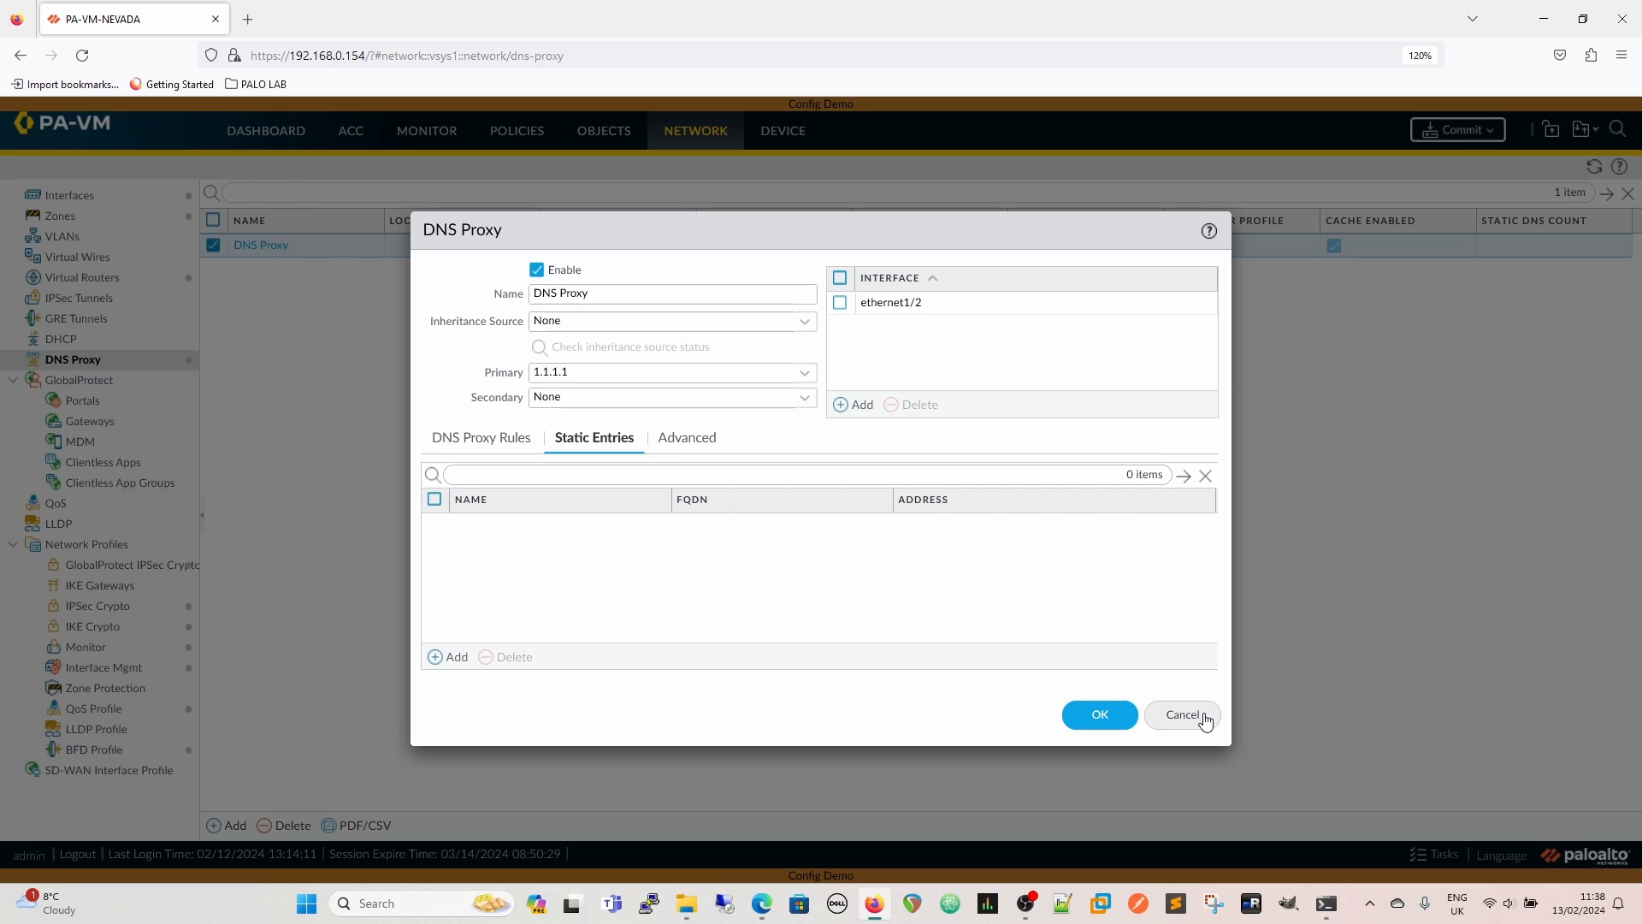
{"action": "left_click", "coordinate": [472, 440]}
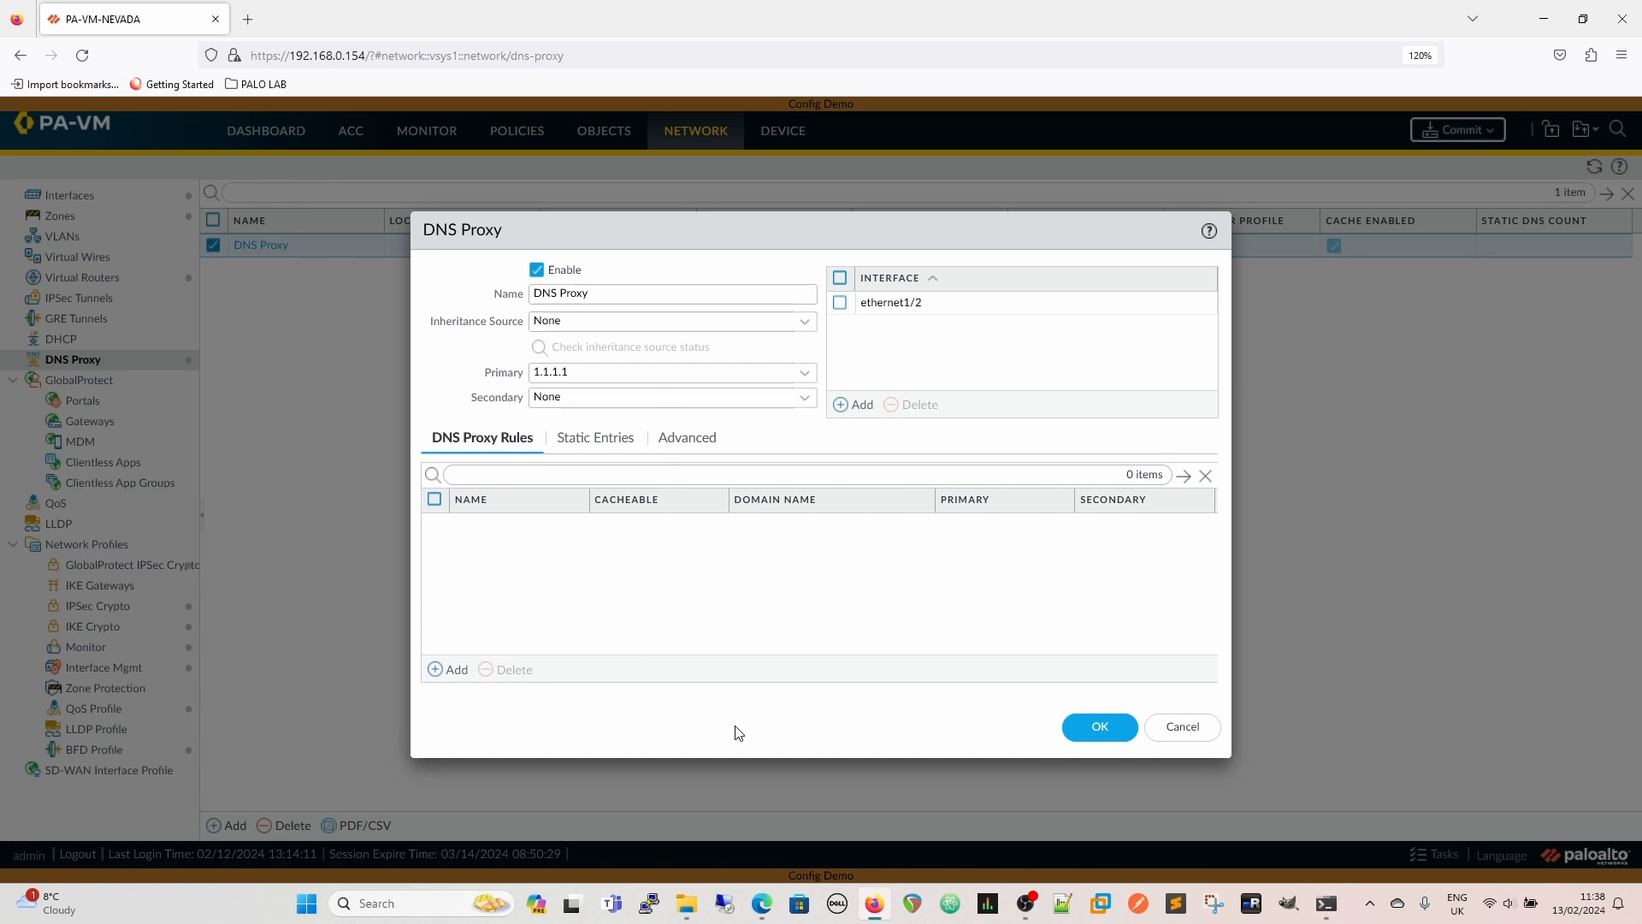
{"action": "left_click", "coordinate": [1178, 726]}
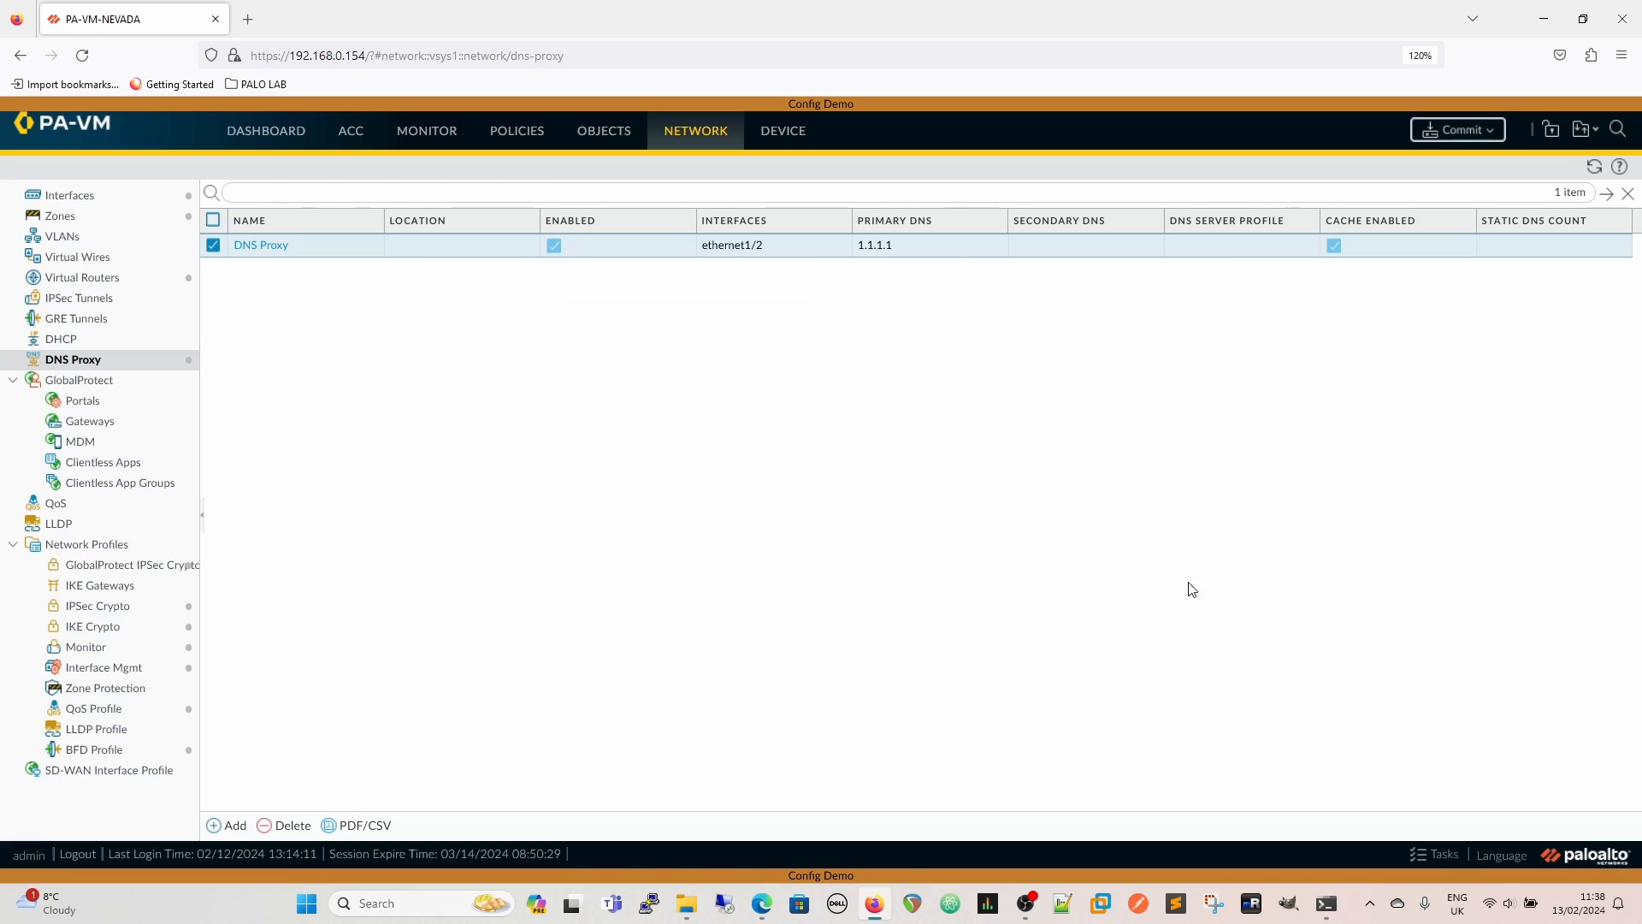
Commit all pending DHCP and DNS proxy changes on the firewall and close the commit status when it completes.
{"action": "left_click", "coordinate": [68, 340]}
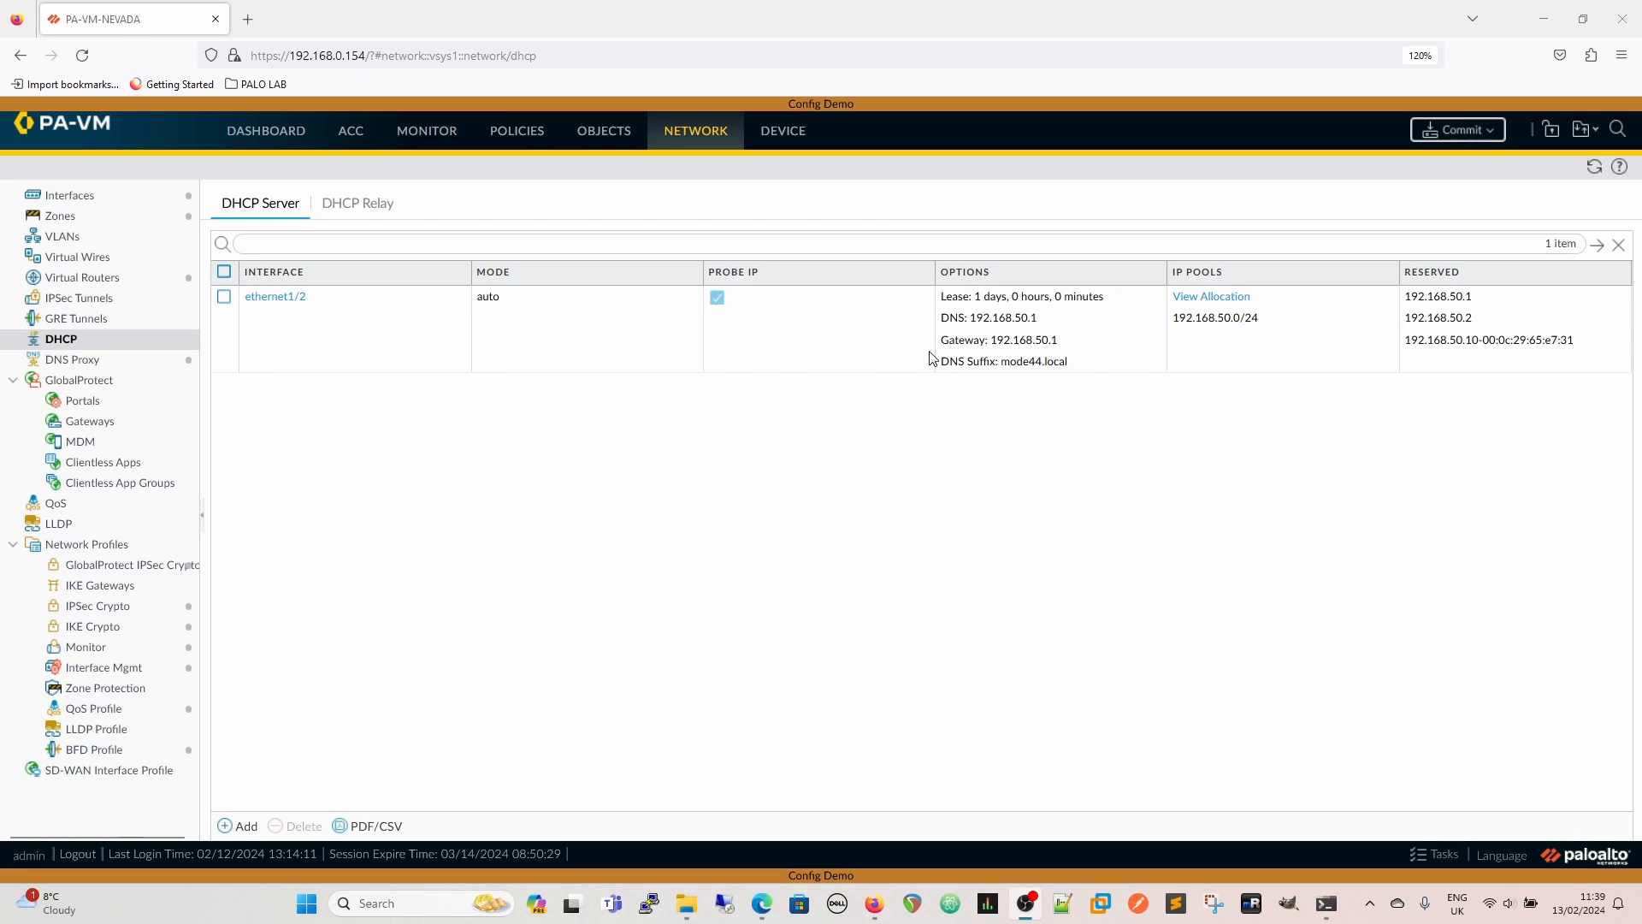
{"action": "left_click", "coordinate": [1488, 137]}
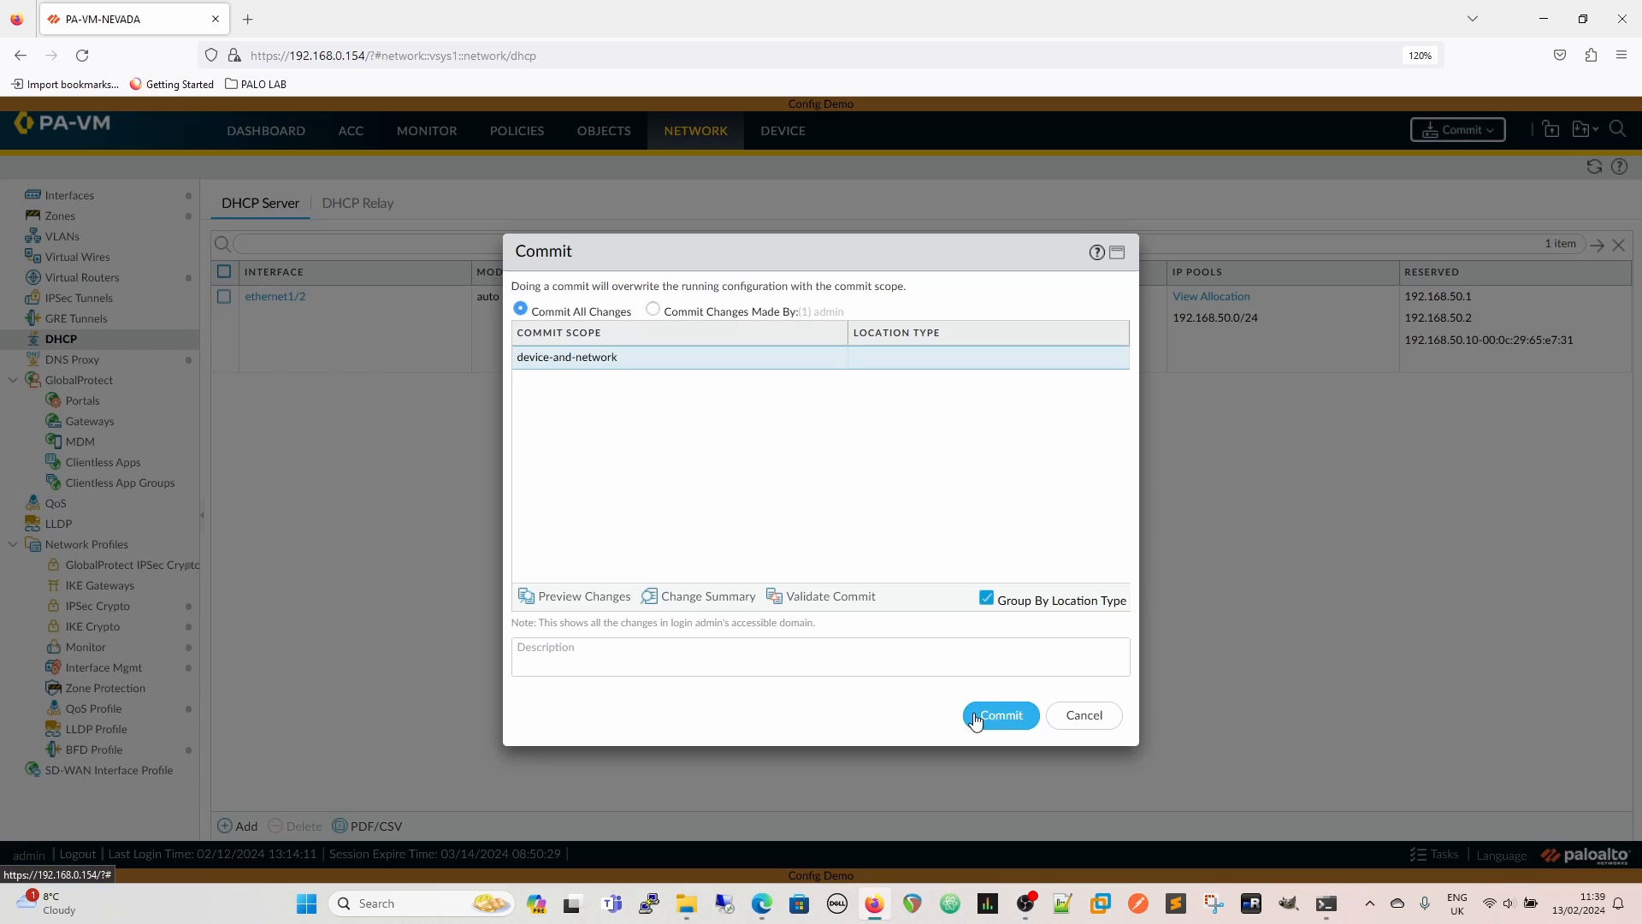
{"action": "left_click", "coordinate": [998, 716]}
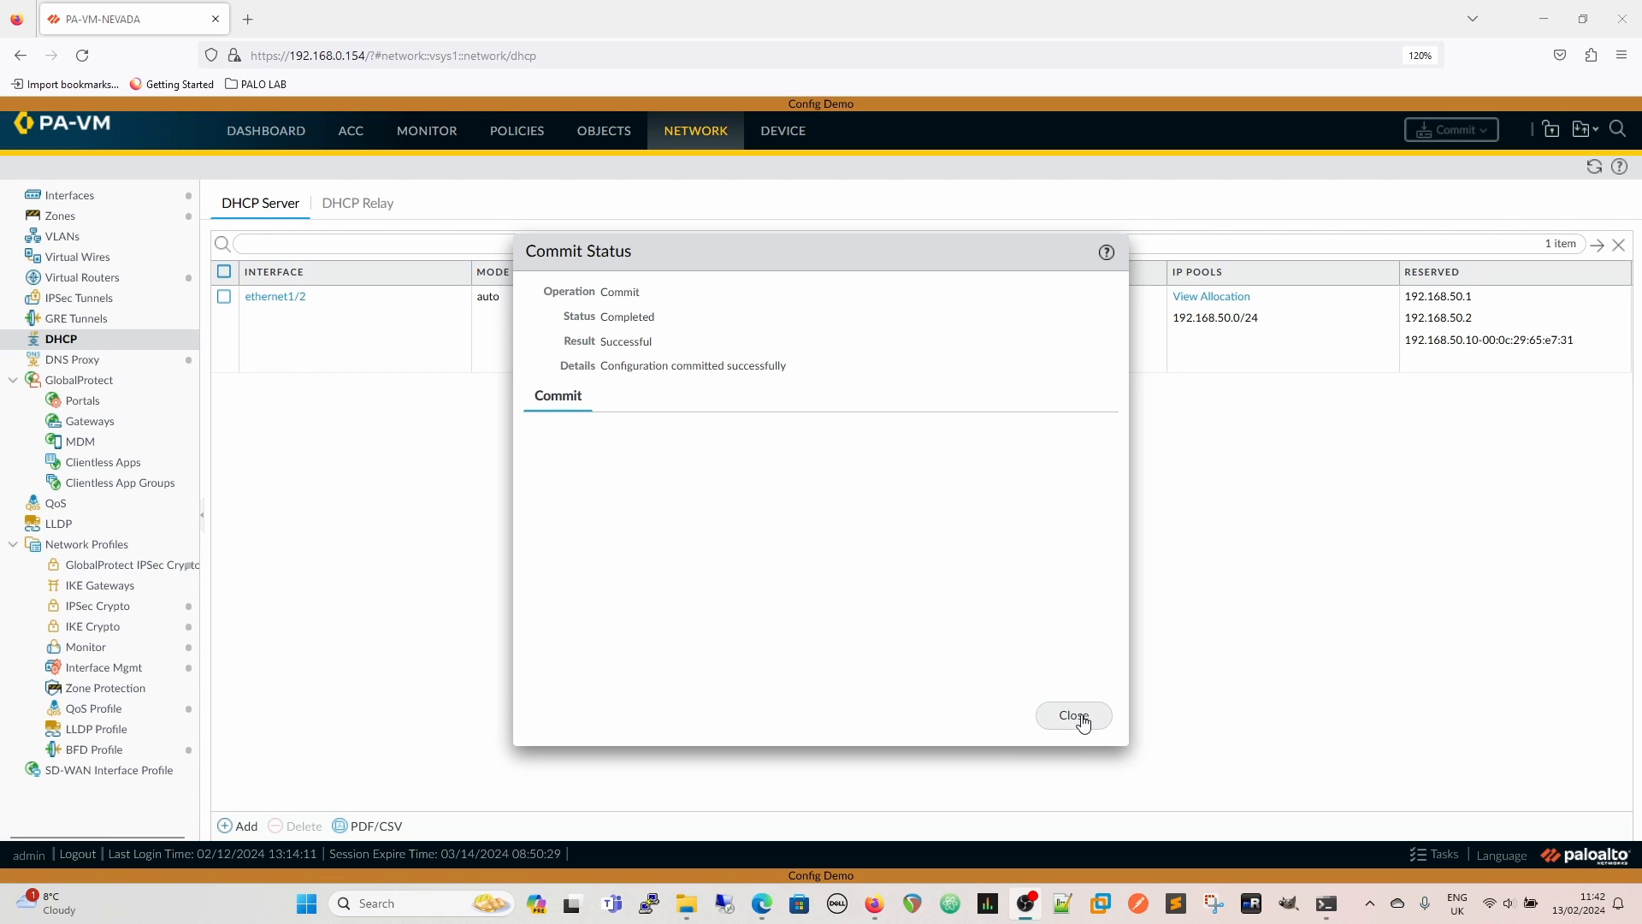
{"action": "left_click", "coordinate": [1080, 720]}
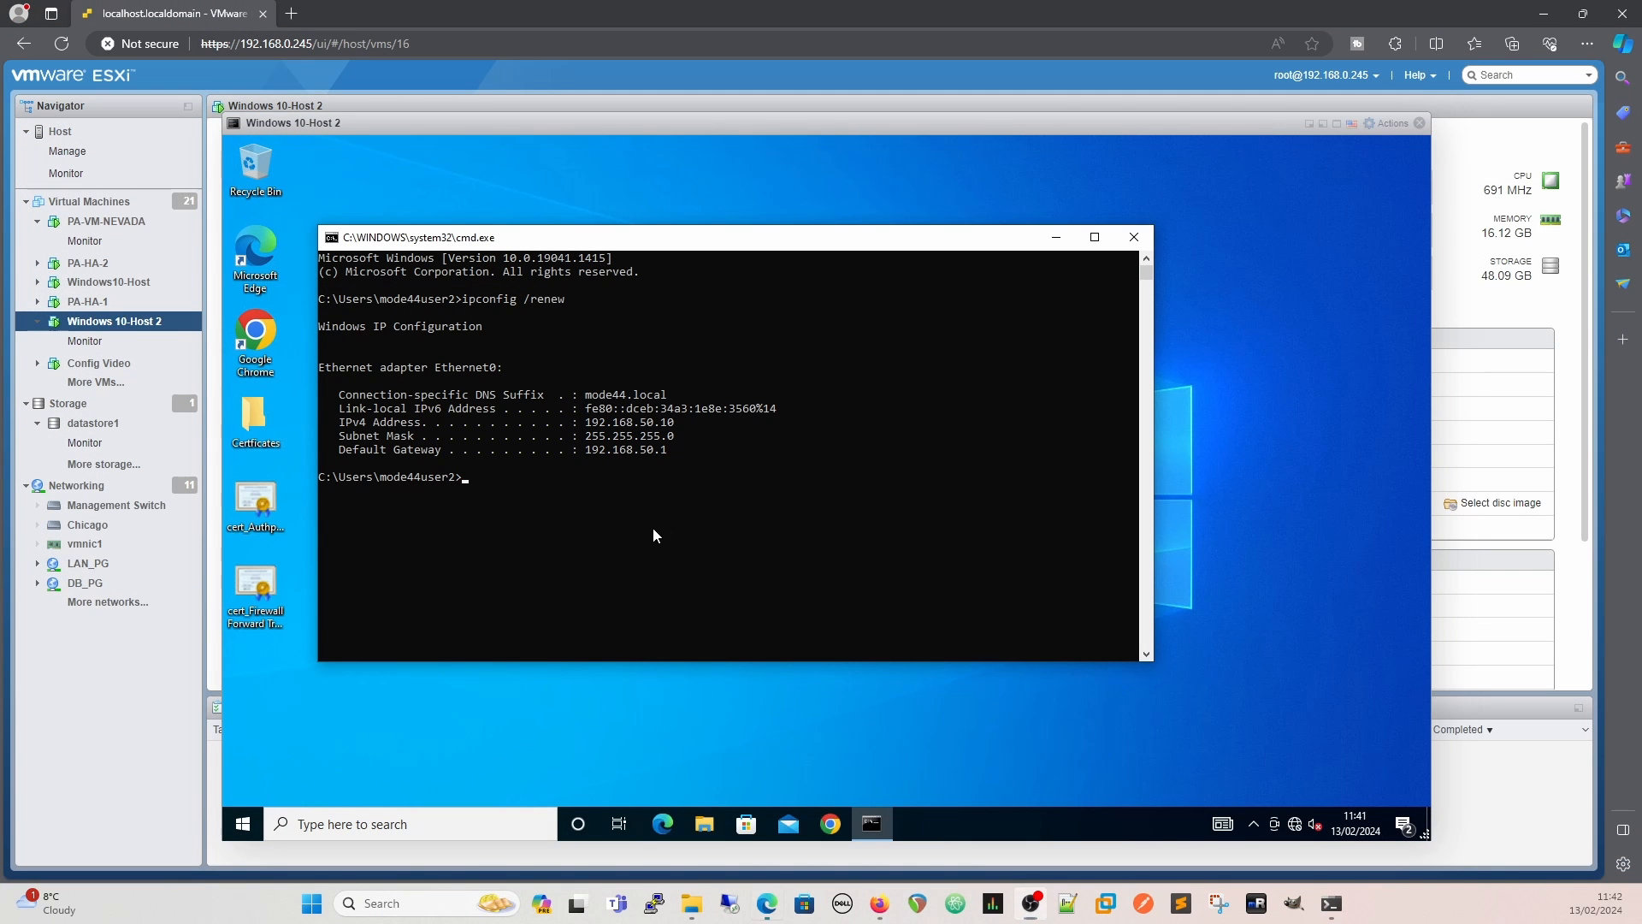
In the Windows 10-Host 2 console on VMware ESXi, run ipconfig /renew and check the assigned DNS server with ipconfig /all.
{"action": "key", "text": "Up"}
{"action": "key", "text": "Return"}
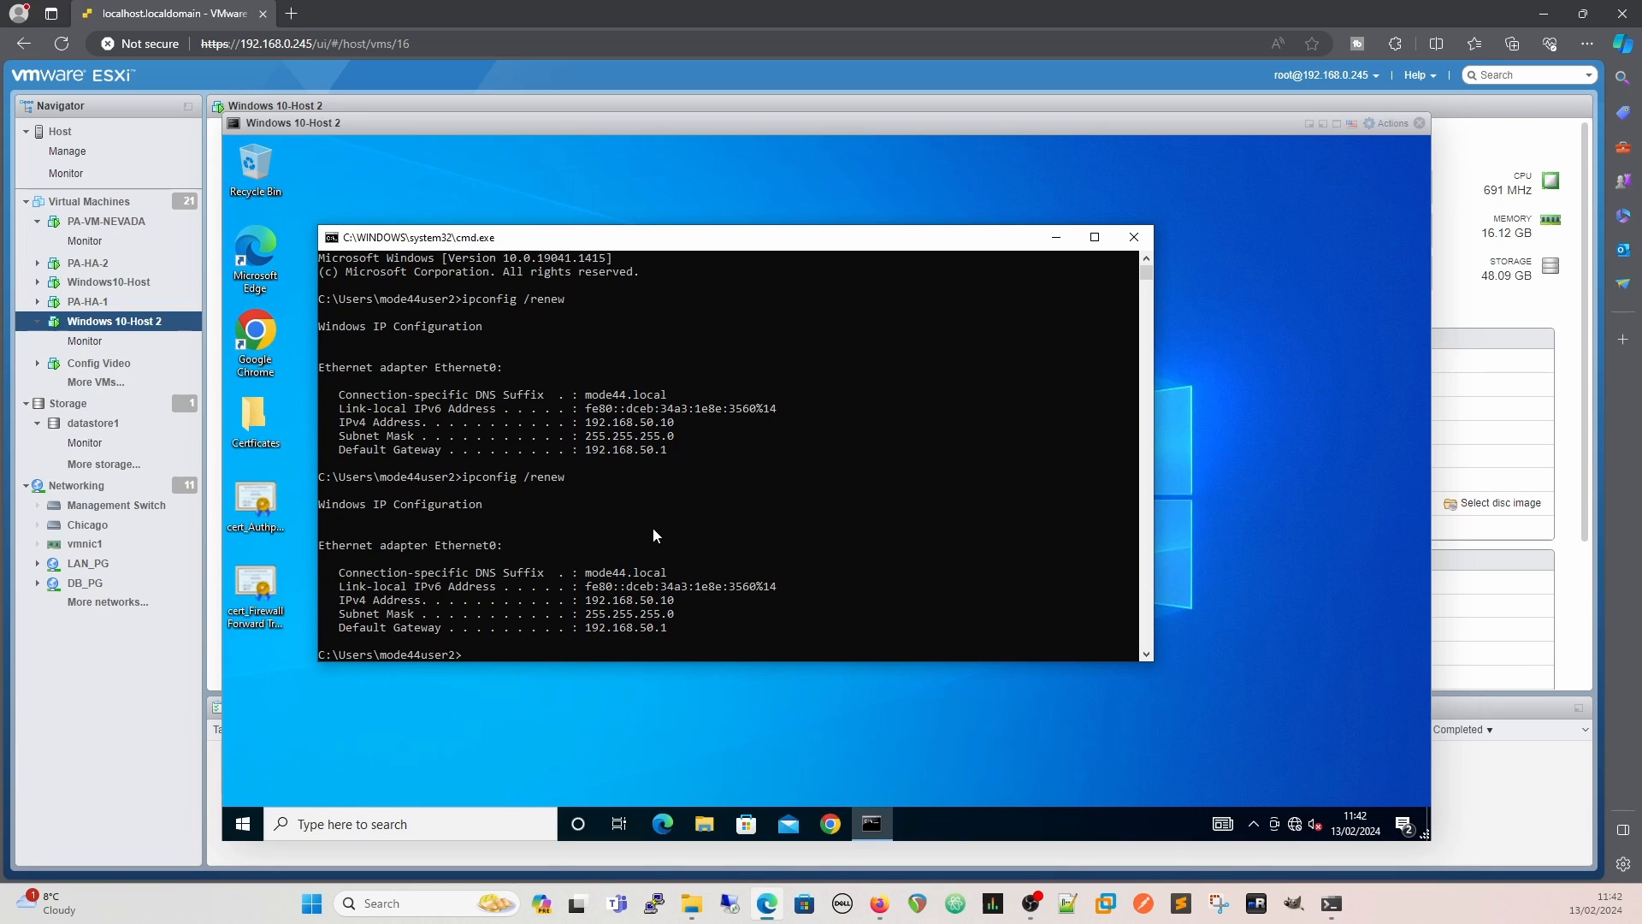
{"action": "type", "text": "ipconfig /all"}
{"action": "key", "text": "Return"}
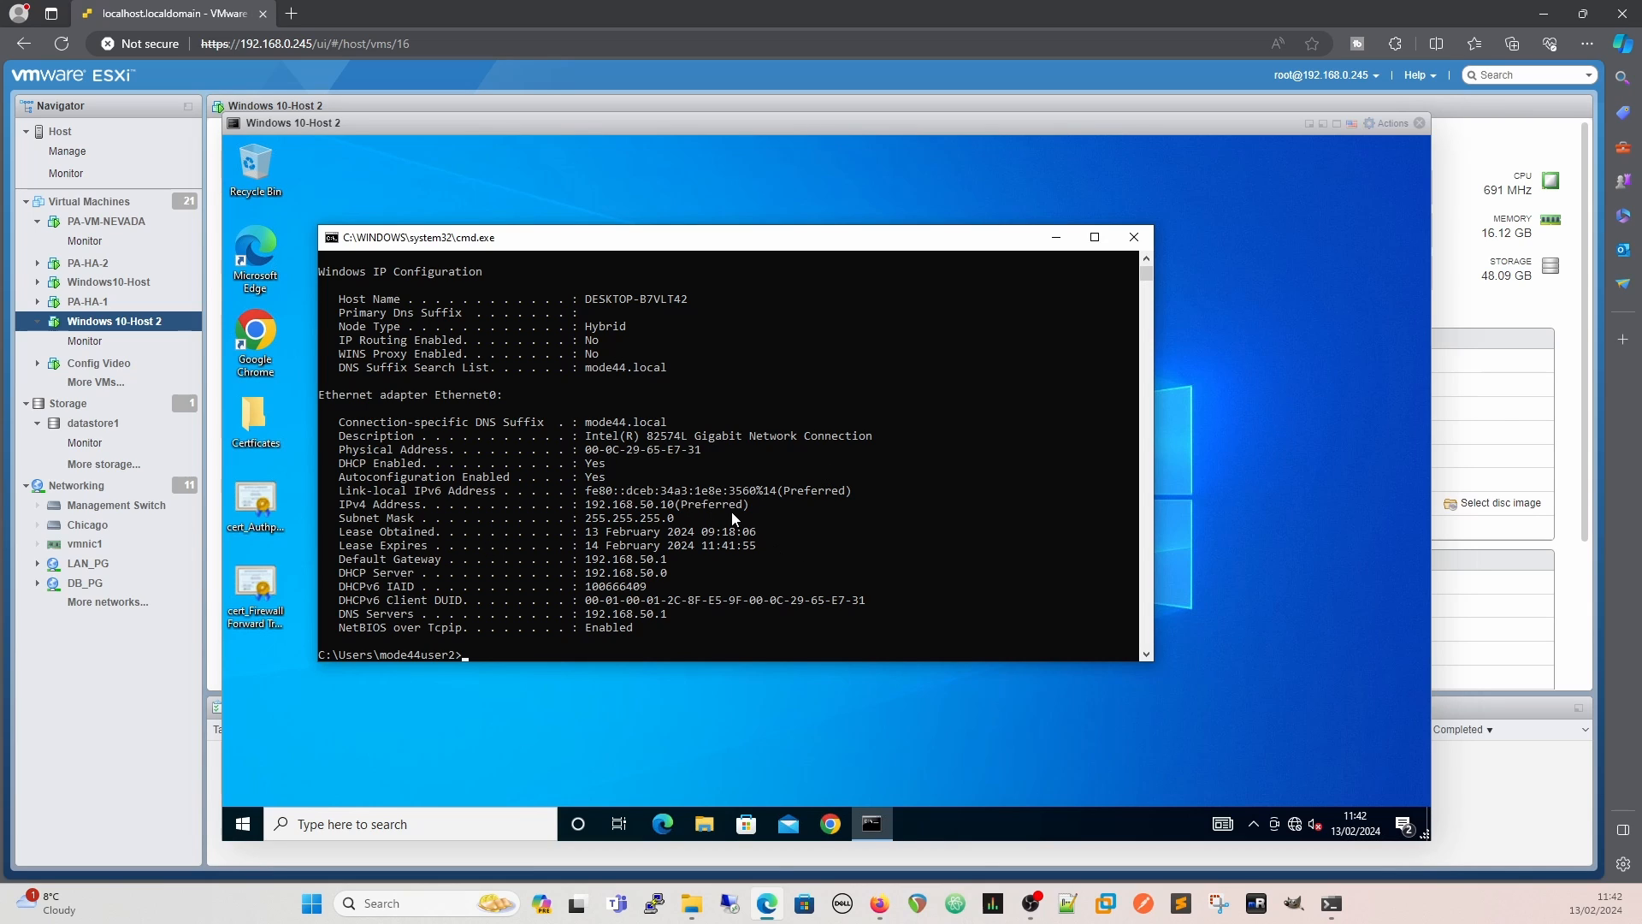
{"action": "scroll", "coordinate": [785, 535], "scroll_direction": "up", "scroll_amount": 6}
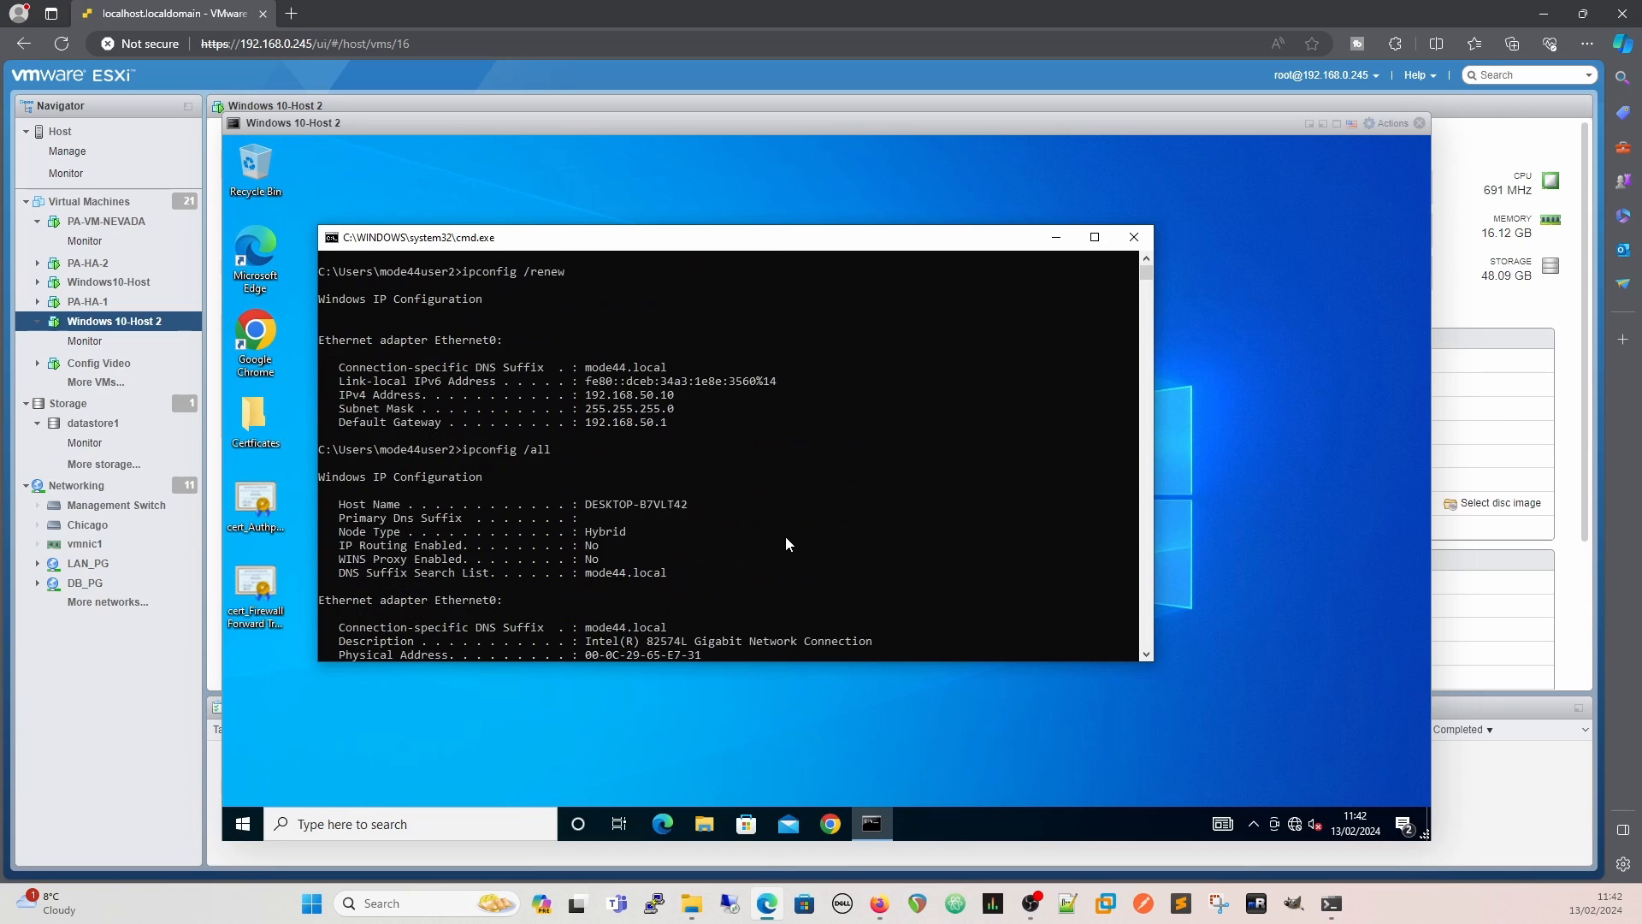
{"action": "scroll", "coordinate": [785, 536], "scroll_direction": "down", "scroll_amount": 4}
{"action": "scroll", "coordinate": [785, 536], "scroll_direction": "down", "scroll_amount": 12}
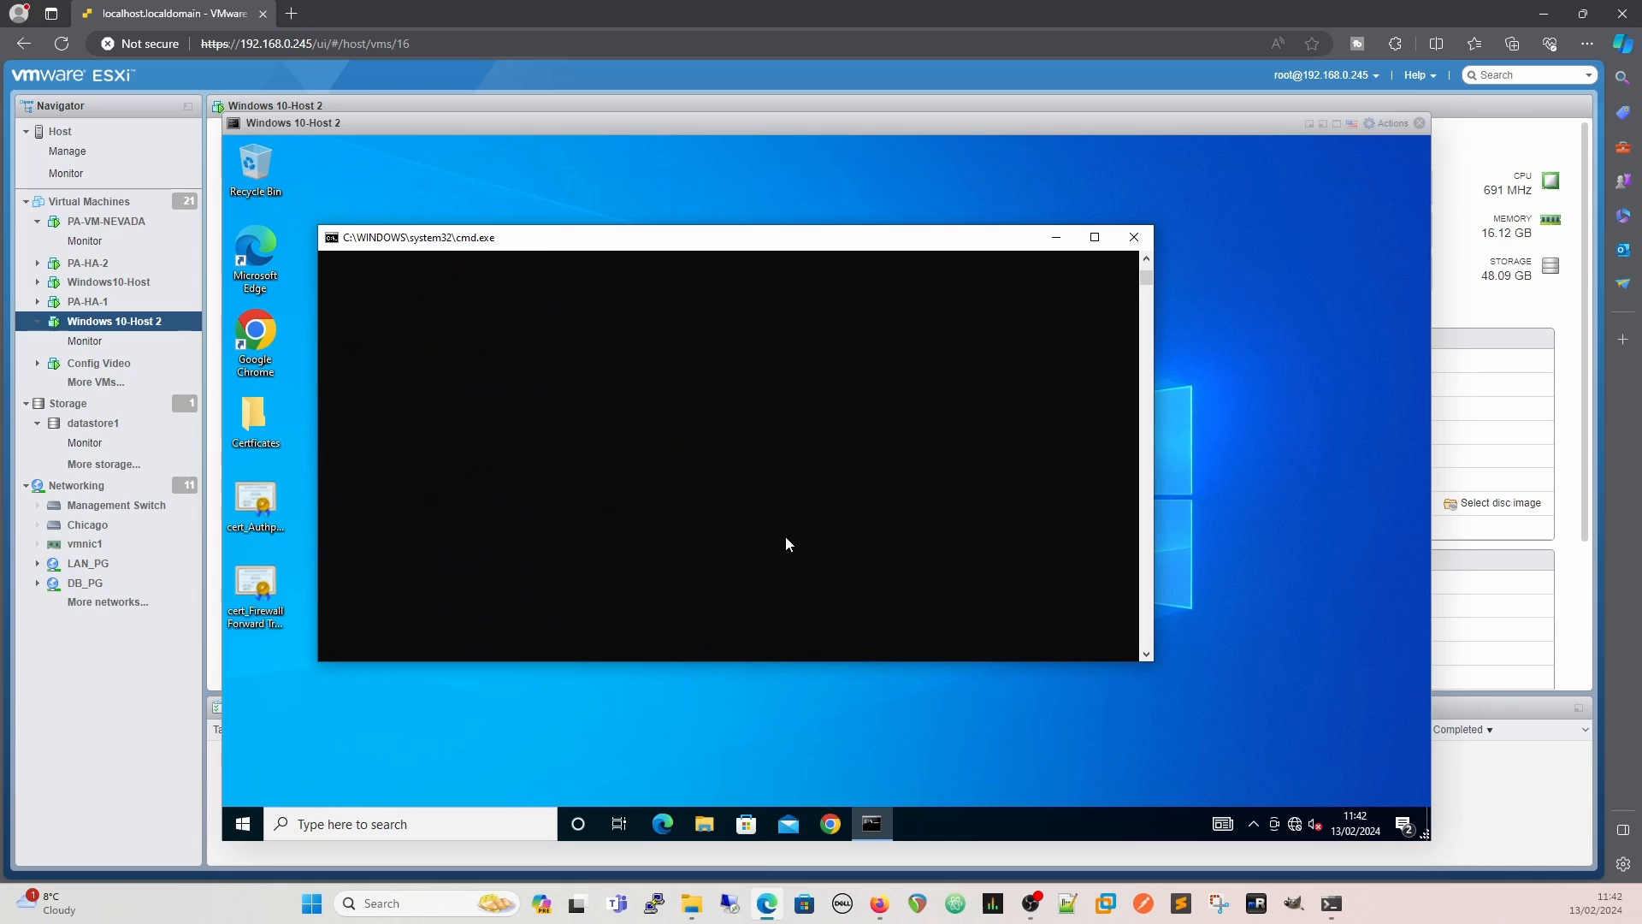
{"action": "scroll", "coordinate": [785, 536], "scroll_direction": "up", "scroll_amount": 12}
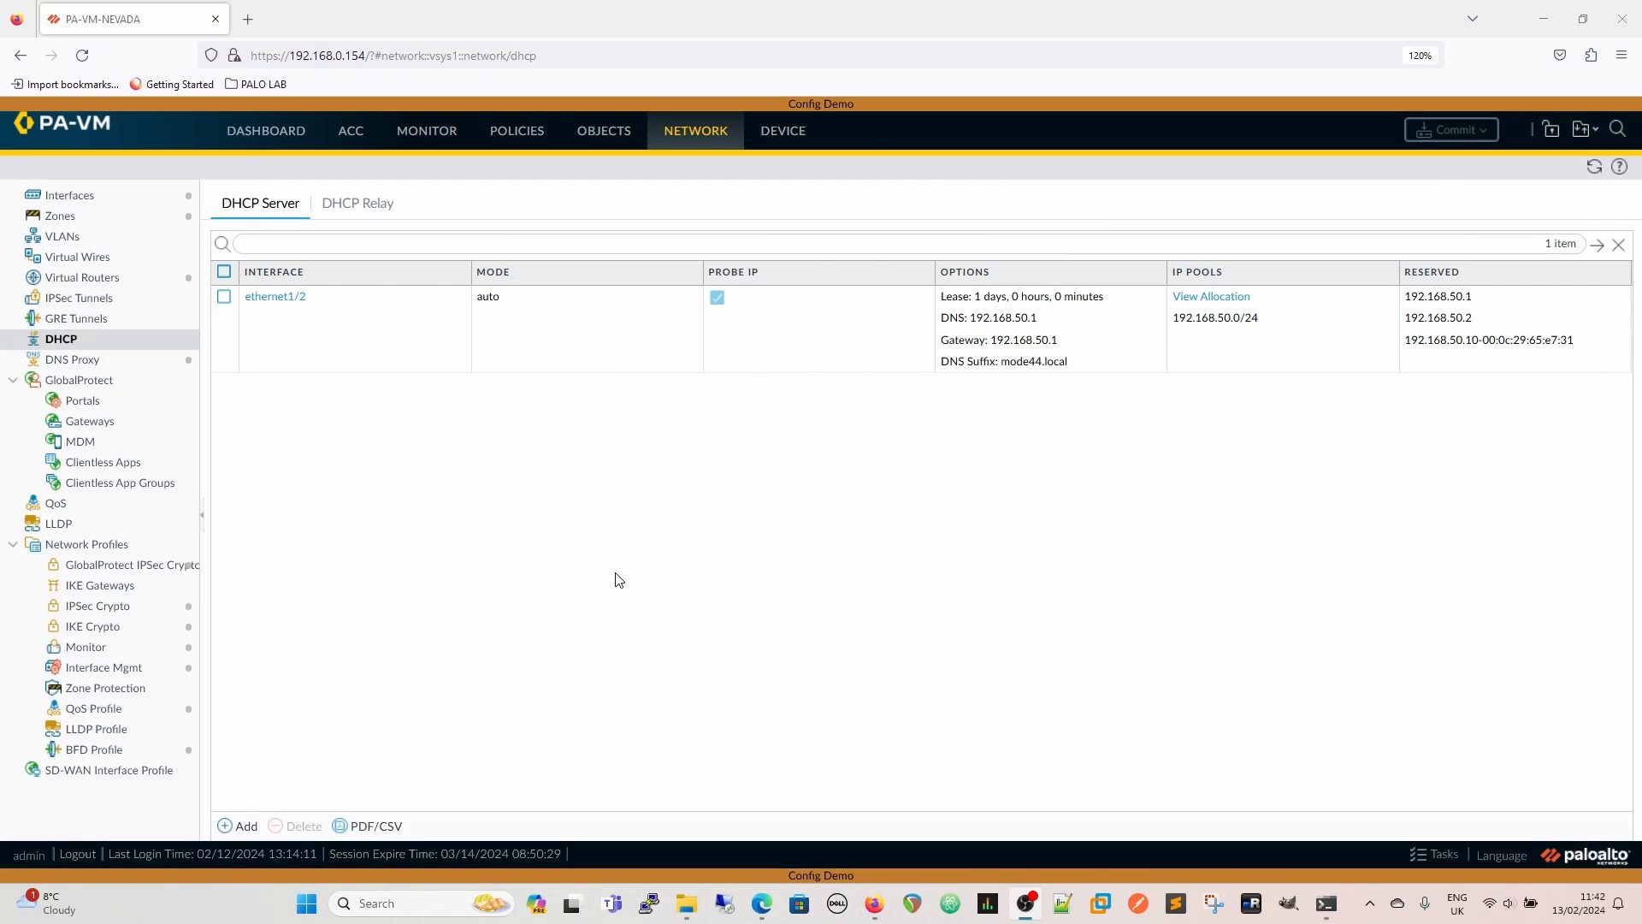
Back on the firewall, add a security policy rule named Block Quic with the description "Block Quic for URL Filtering purpose".
{"action": "left_click", "coordinate": [512, 134]}
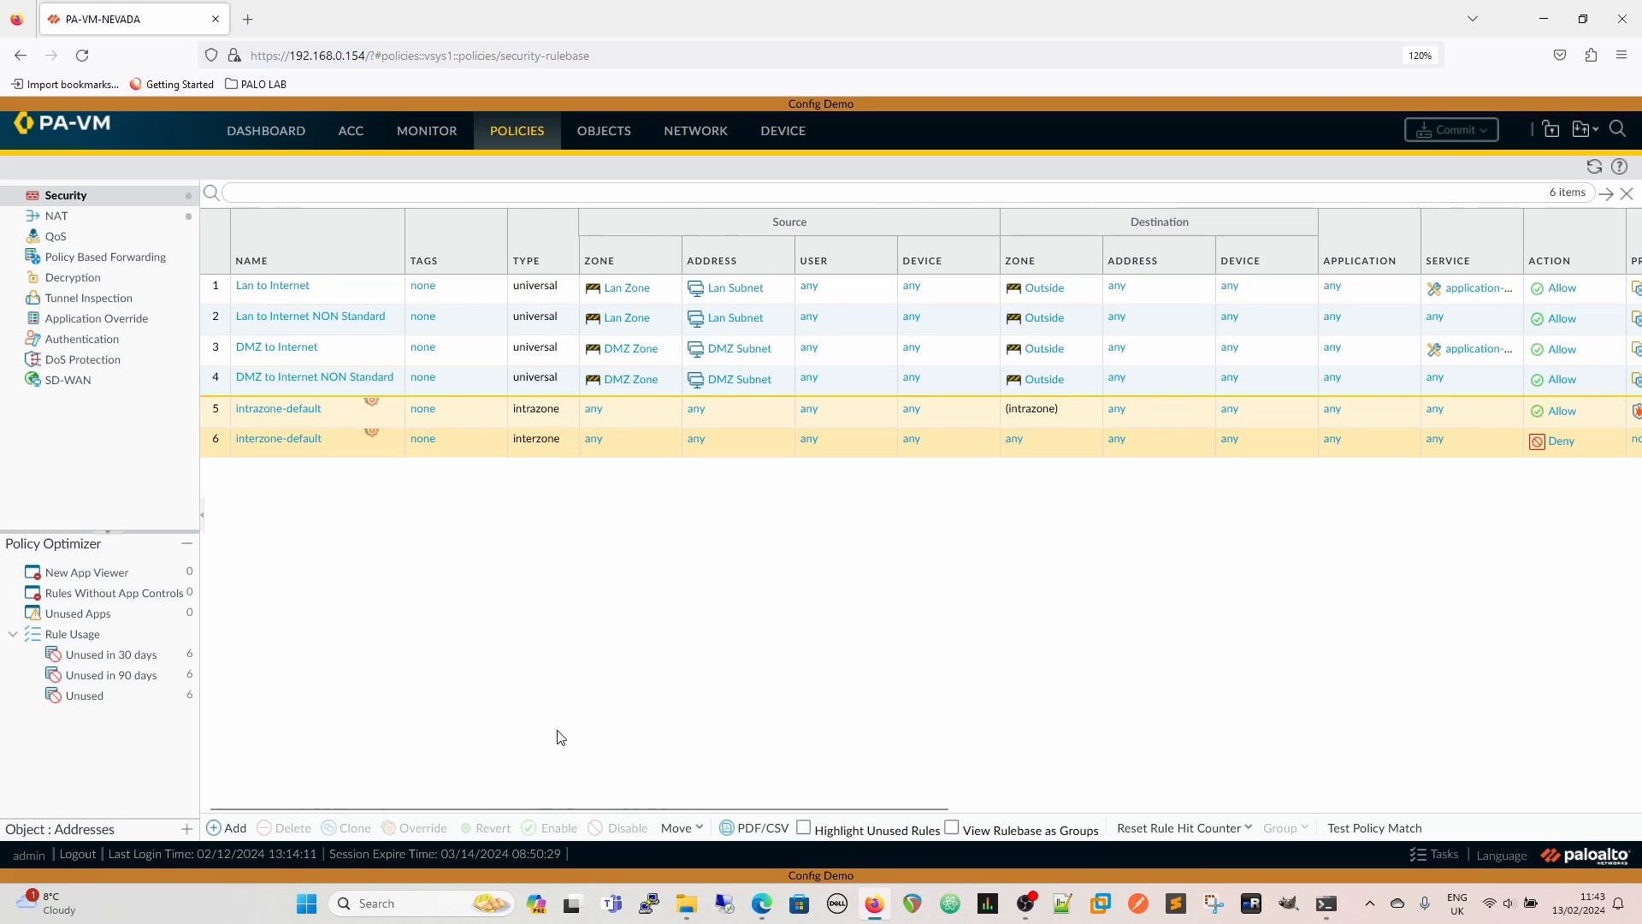
{"action": "left_click", "coordinate": [233, 828]}
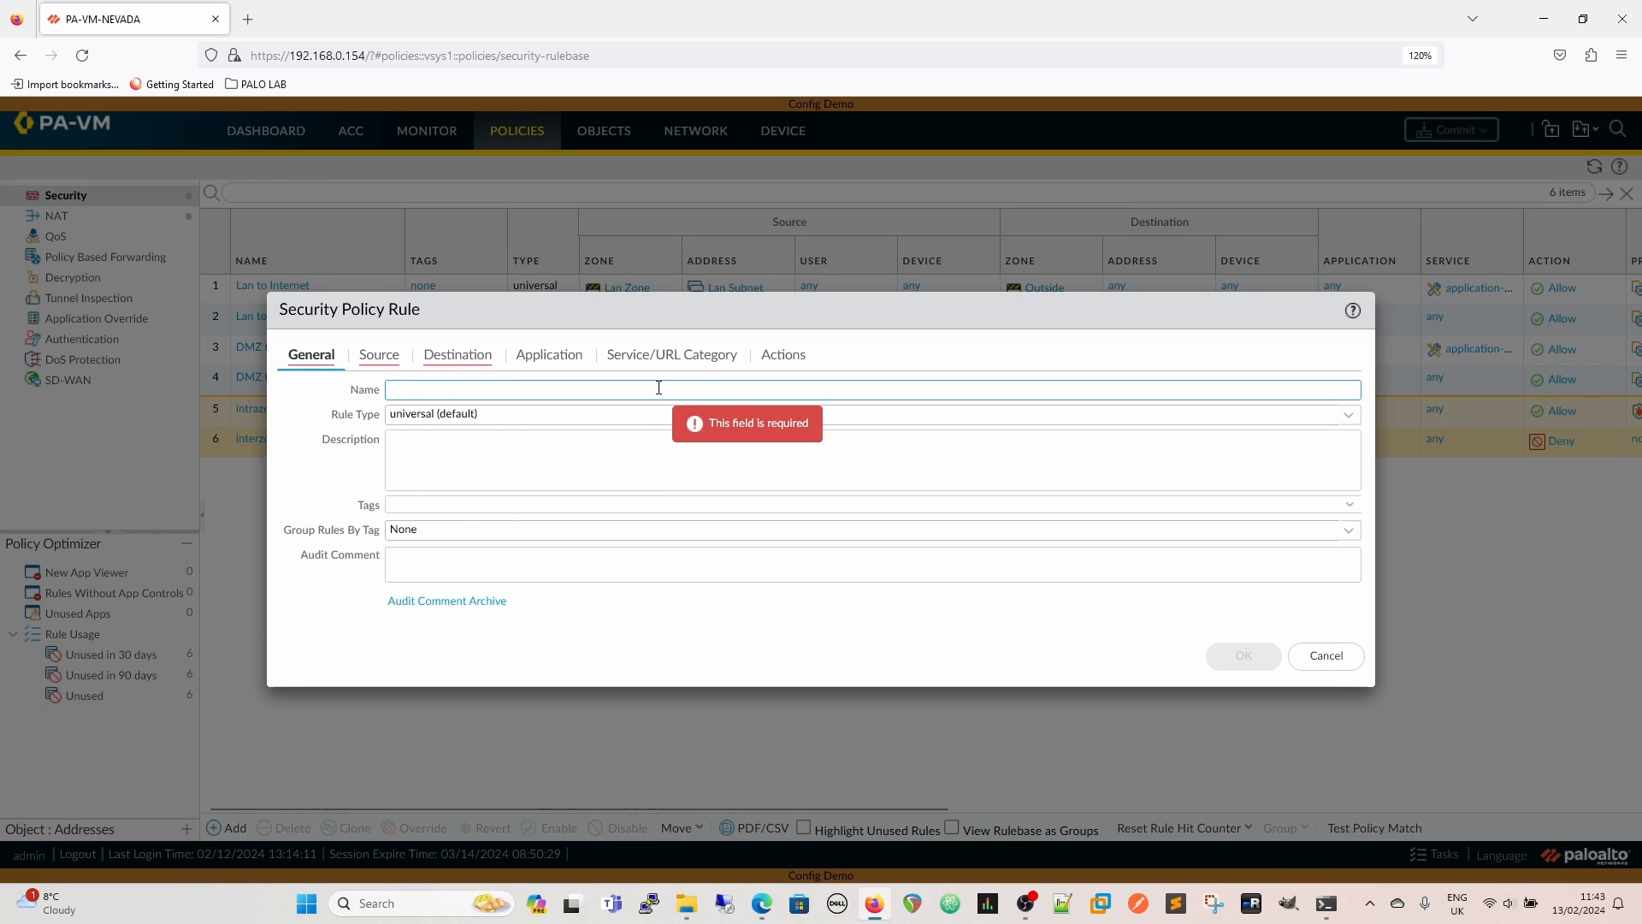
{"action": "type", "text": "Block "}
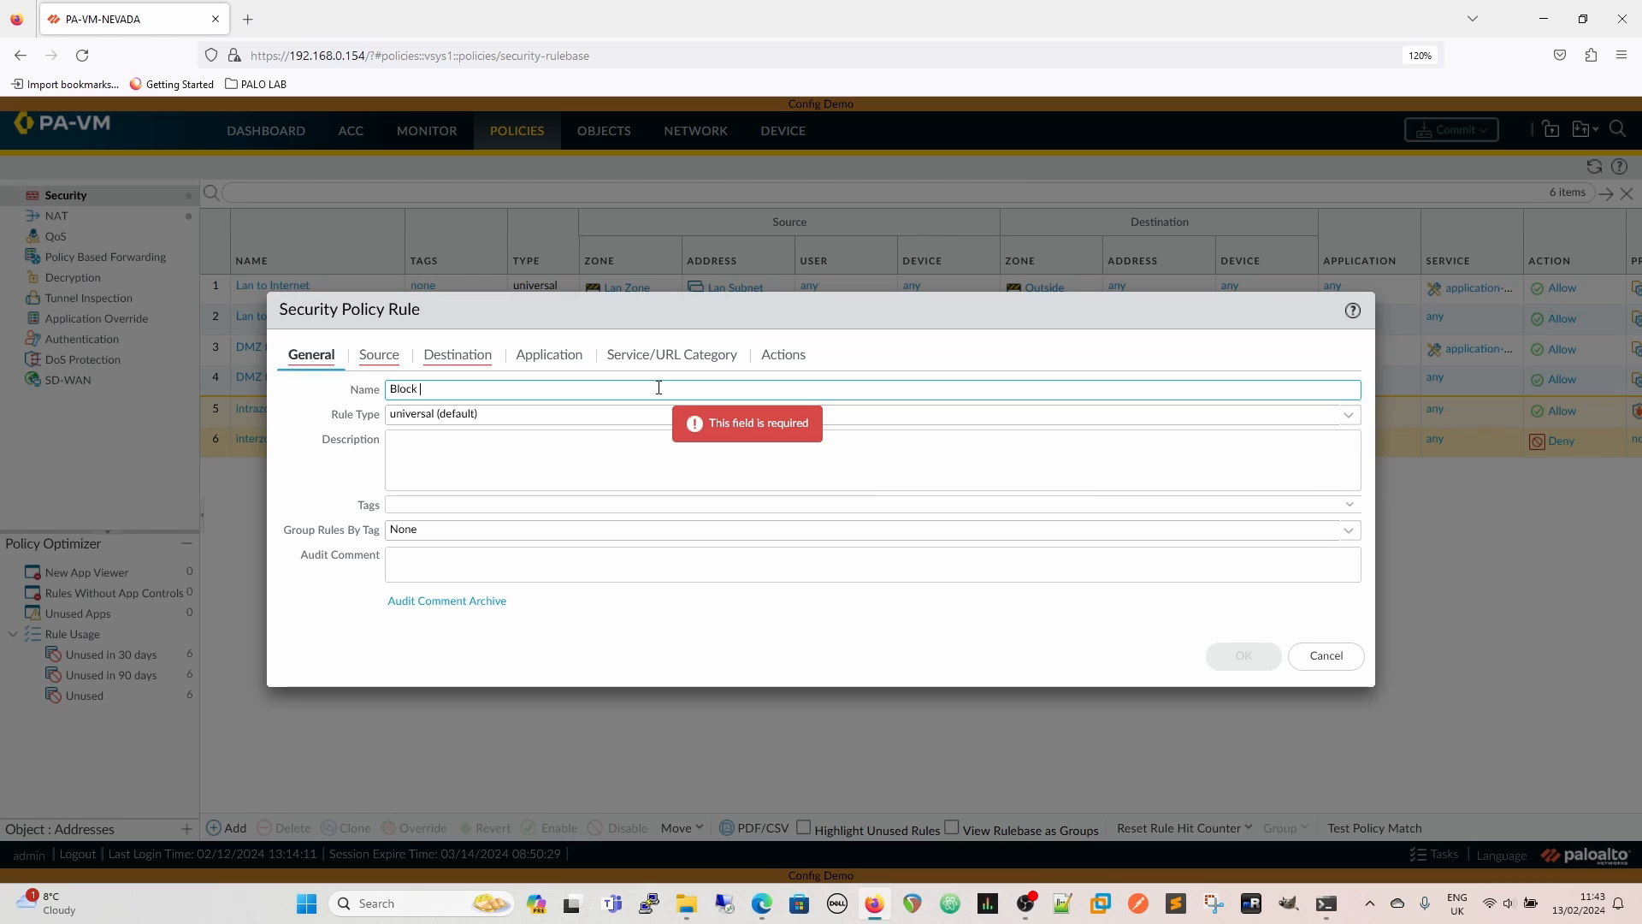
{"action": "type", "text": "Quic"}
{"action": "left_click", "coordinate": [606, 454]}
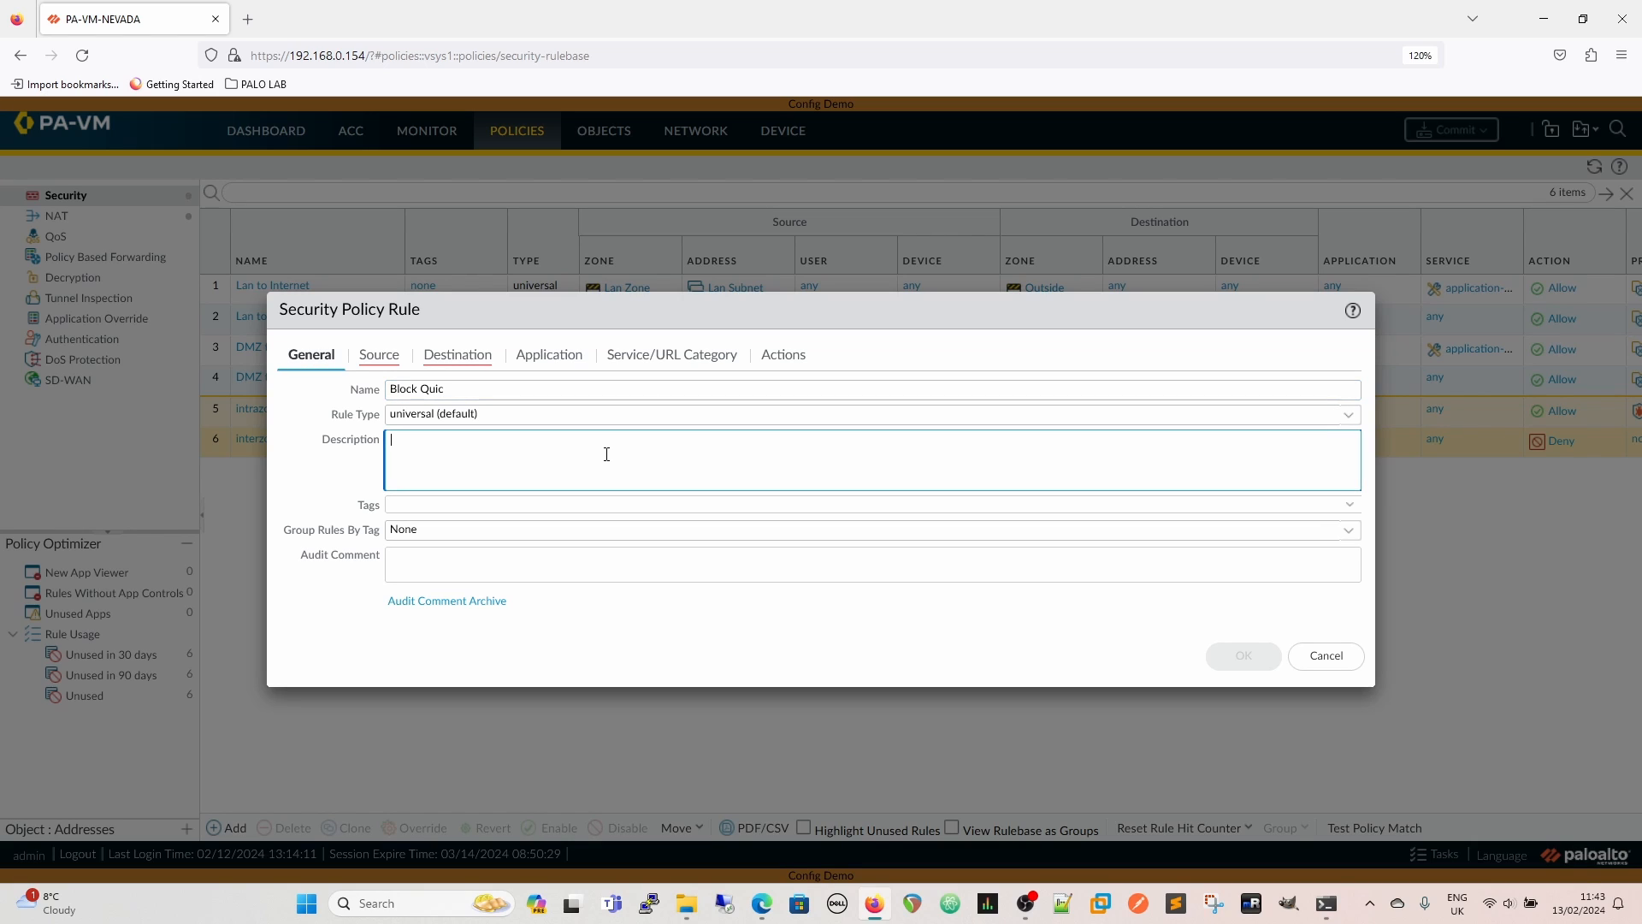
{"action": "type", "text": "Block "}
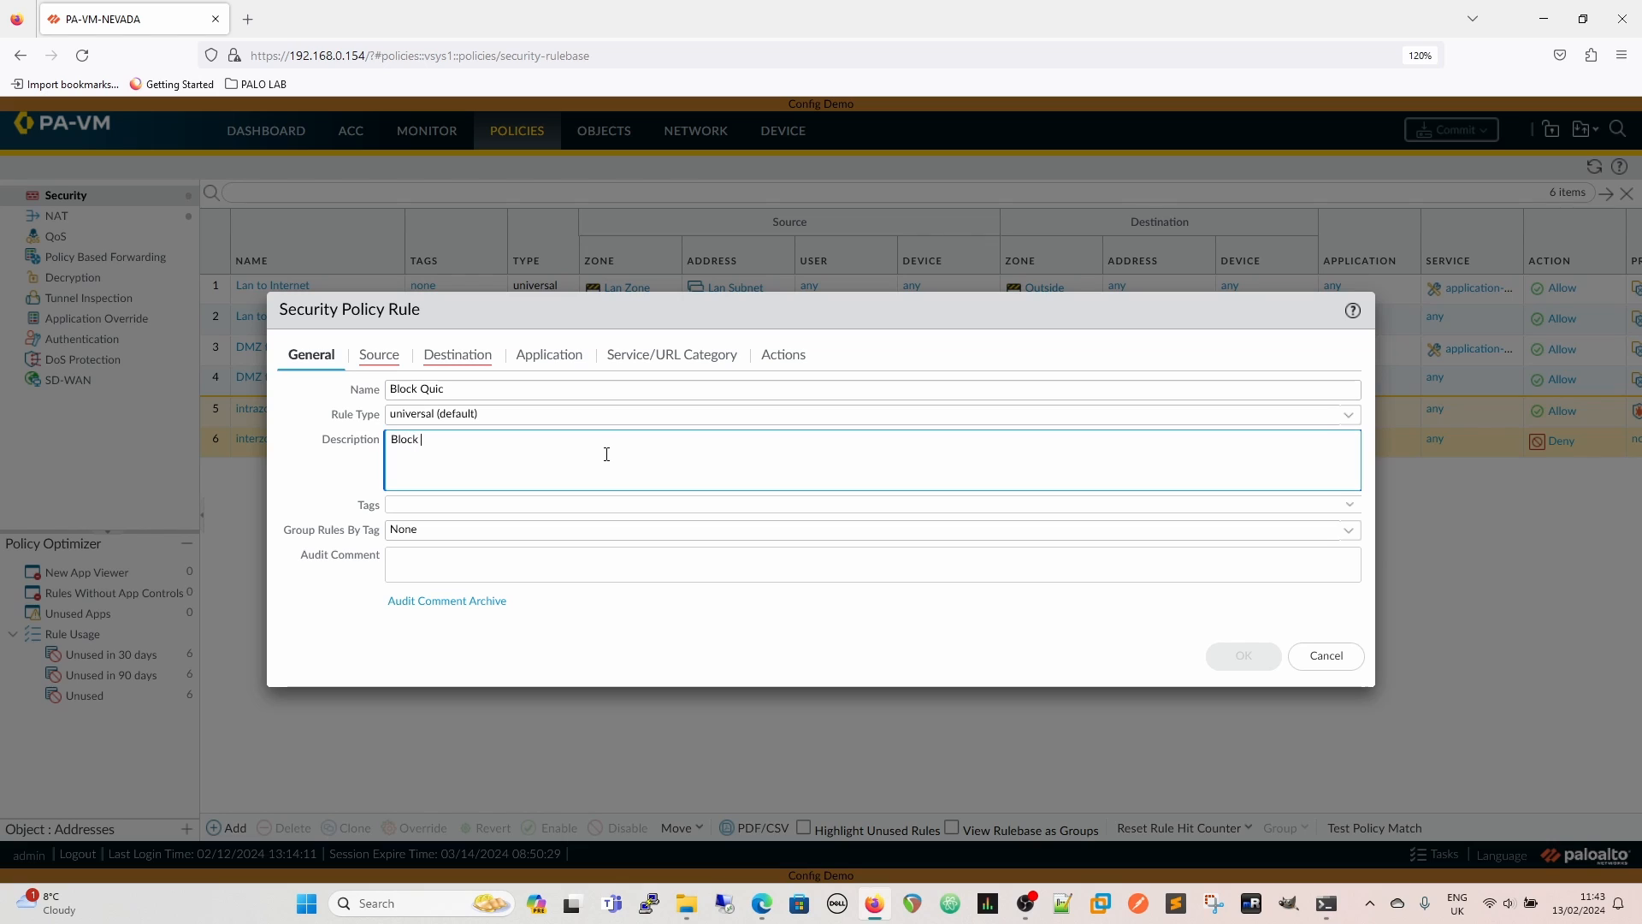
{"action": "type", "text": "Quic for DNS"}
{"action": "key", "text": "BackSpace"}
{"action": "key", "text": "BackSpace"}
{"action": "key", "text": "BackSpace"}
{"action": "key", "text": "BackSpace"}
{"action": "type", "text": "URL Filtering purpose"}
Set the Block Quic rule's source zone to Lan Zone and its destination zone to Outside.
{"action": "left_click", "coordinate": [367, 366]}
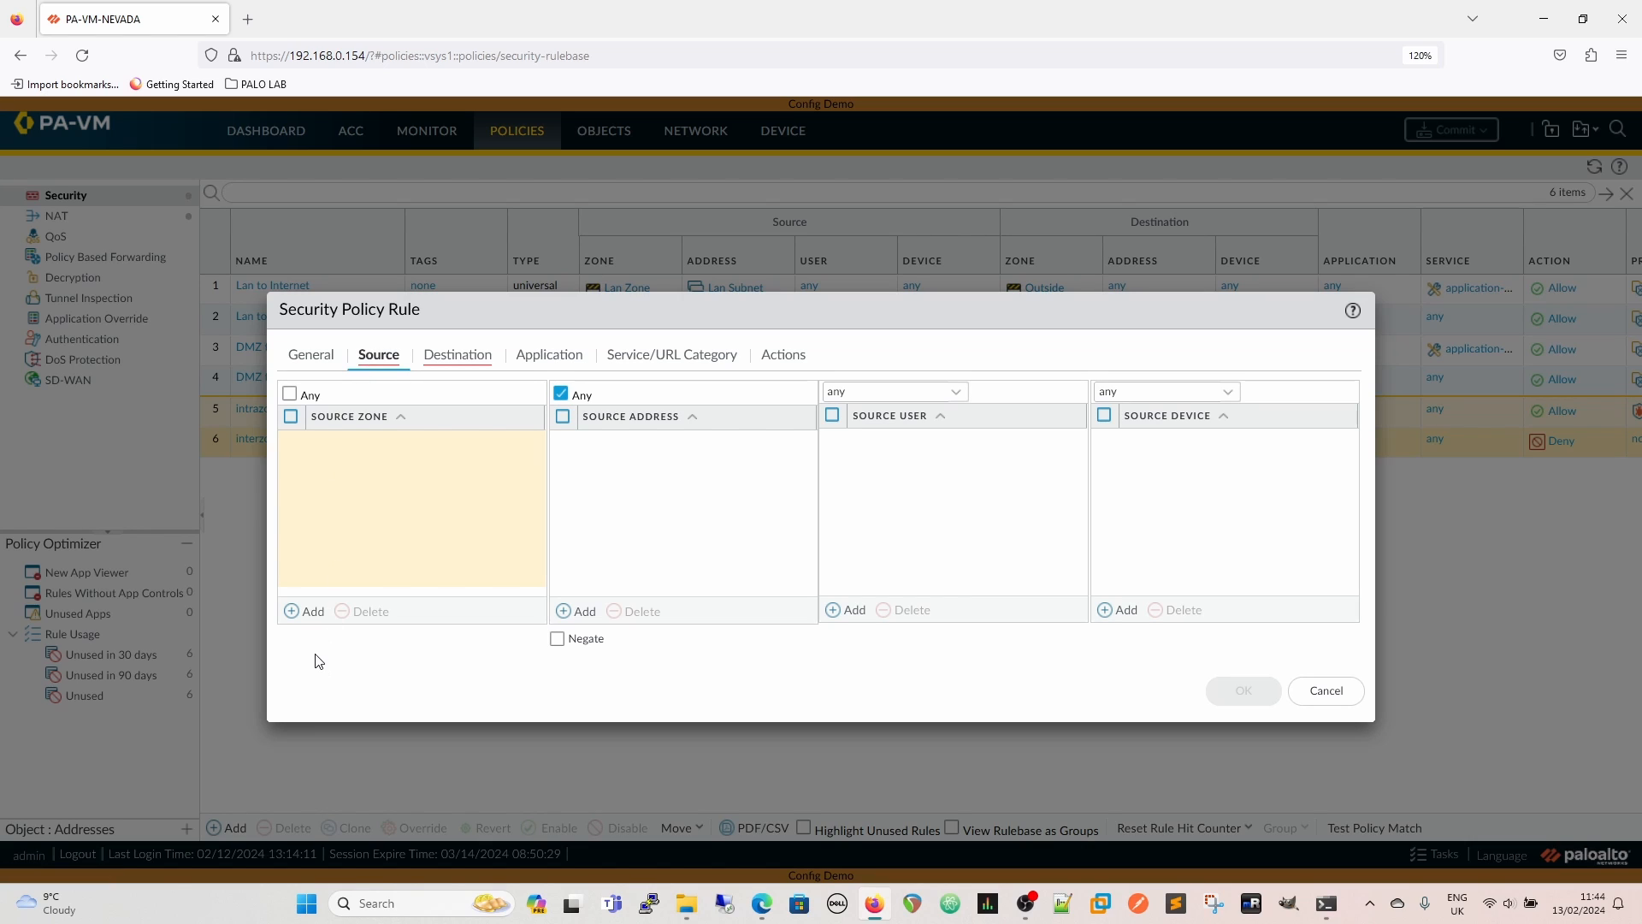
{"action": "left_click", "coordinate": [295, 611]}
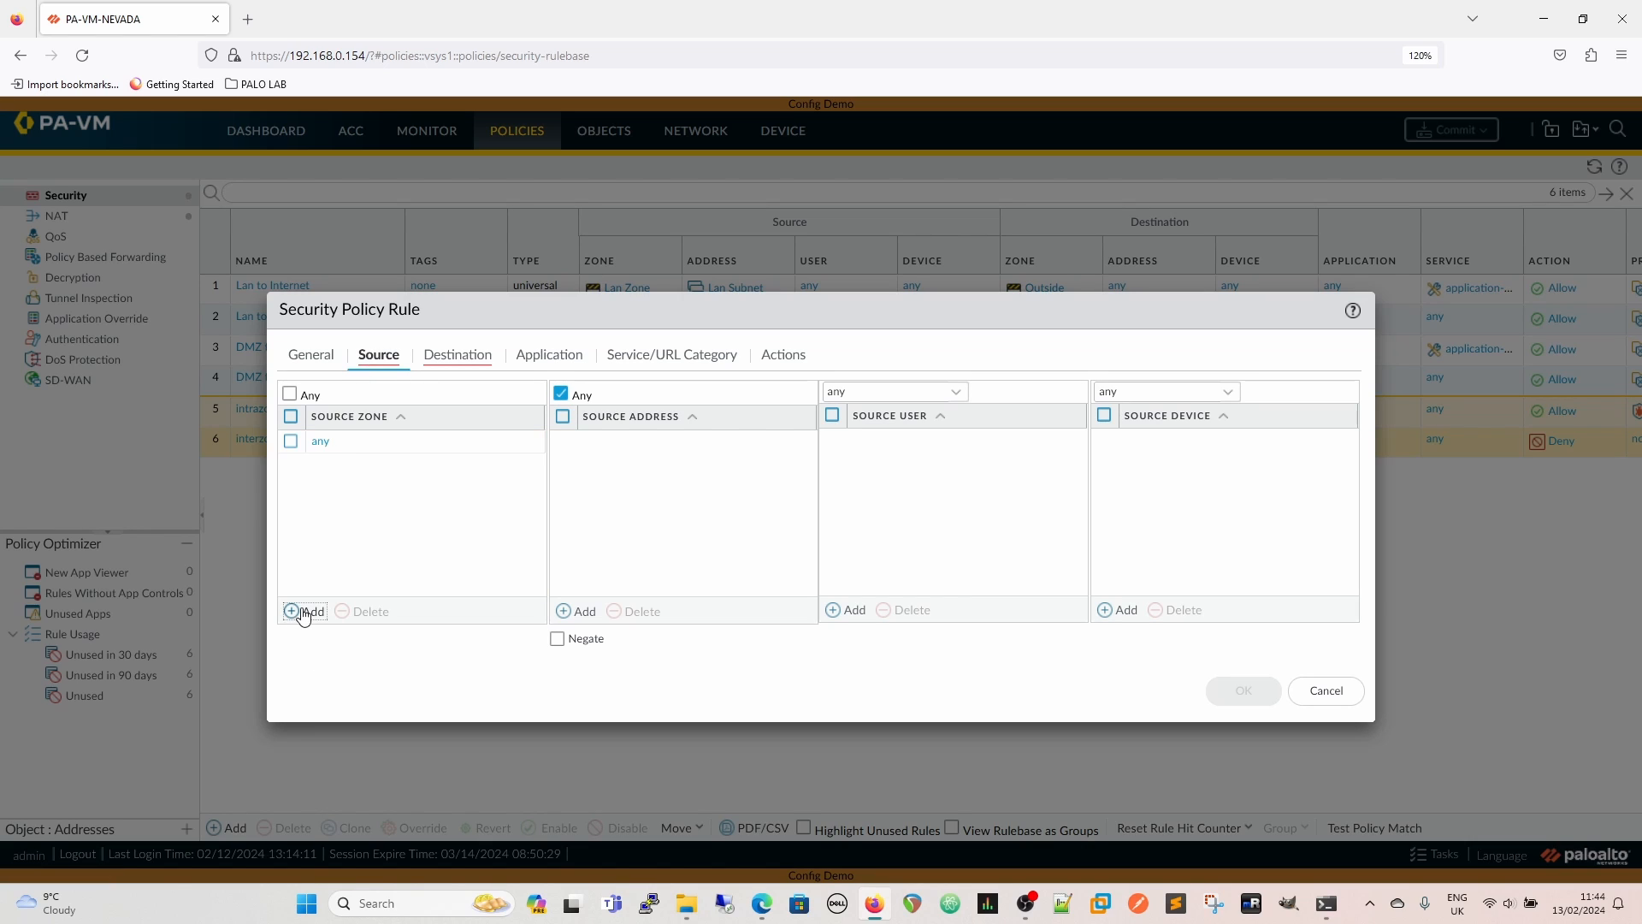
{"action": "left_click", "coordinate": [370, 502]}
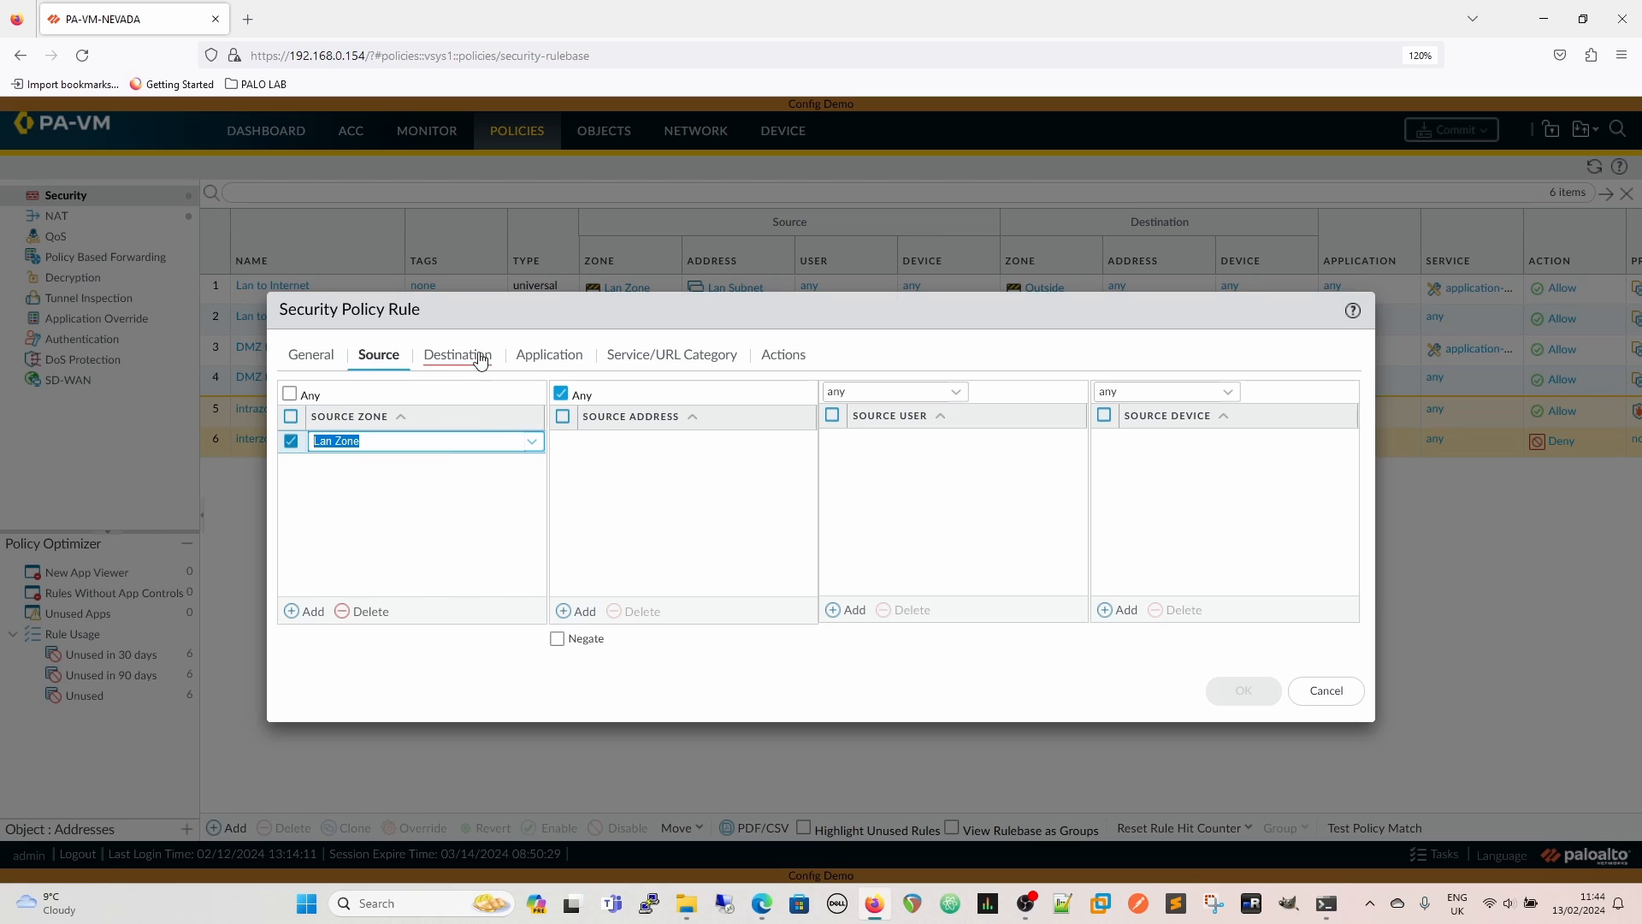
{"action": "left_click", "coordinate": [309, 609]}
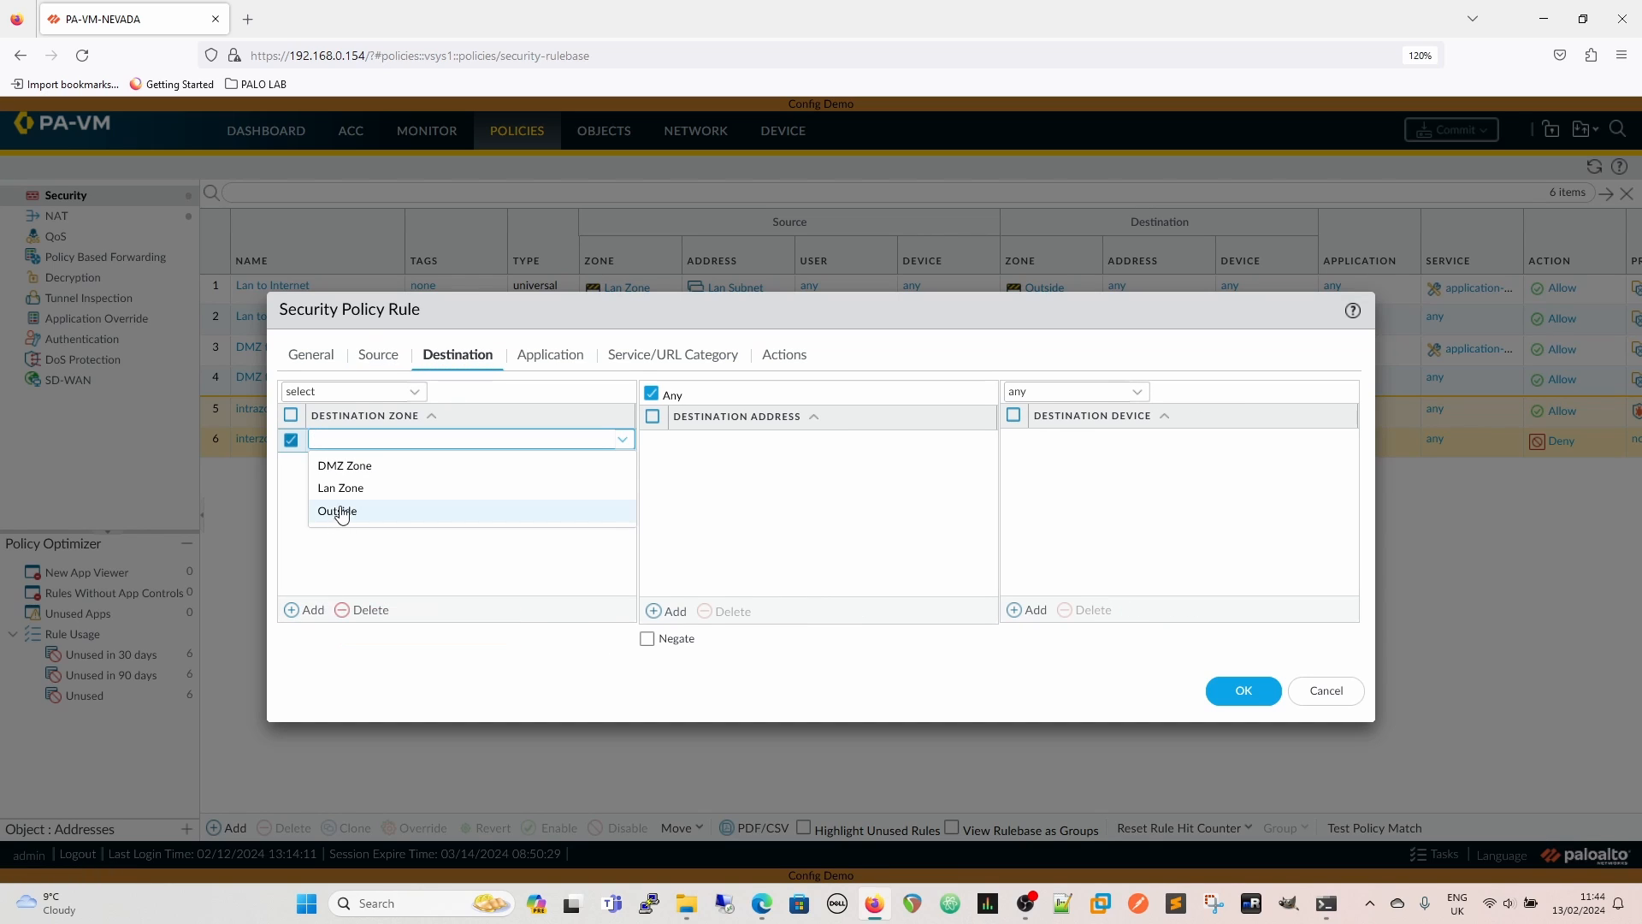
{"action": "left_click", "coordinate": [335, 510]}
Add quic as the application matched by the Block Quic rule.
{"action": "left_click", "coordinate": [560, 357]}
{"action": "left_click", "coordinate": [313, 609]}
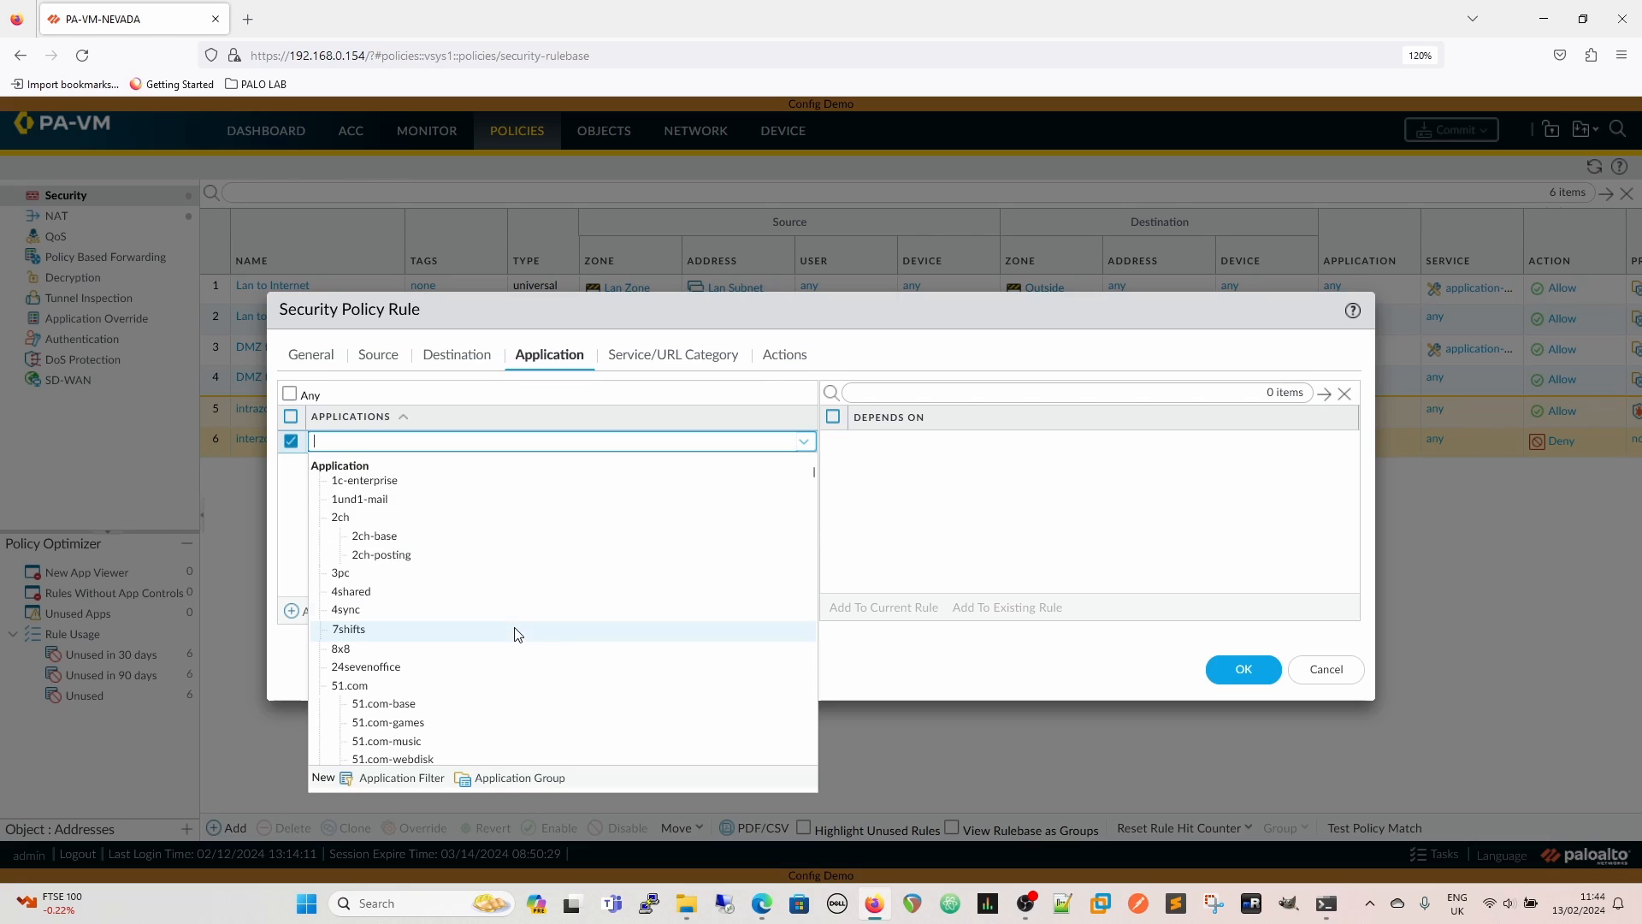
{"action": "type", "text": "quic"}
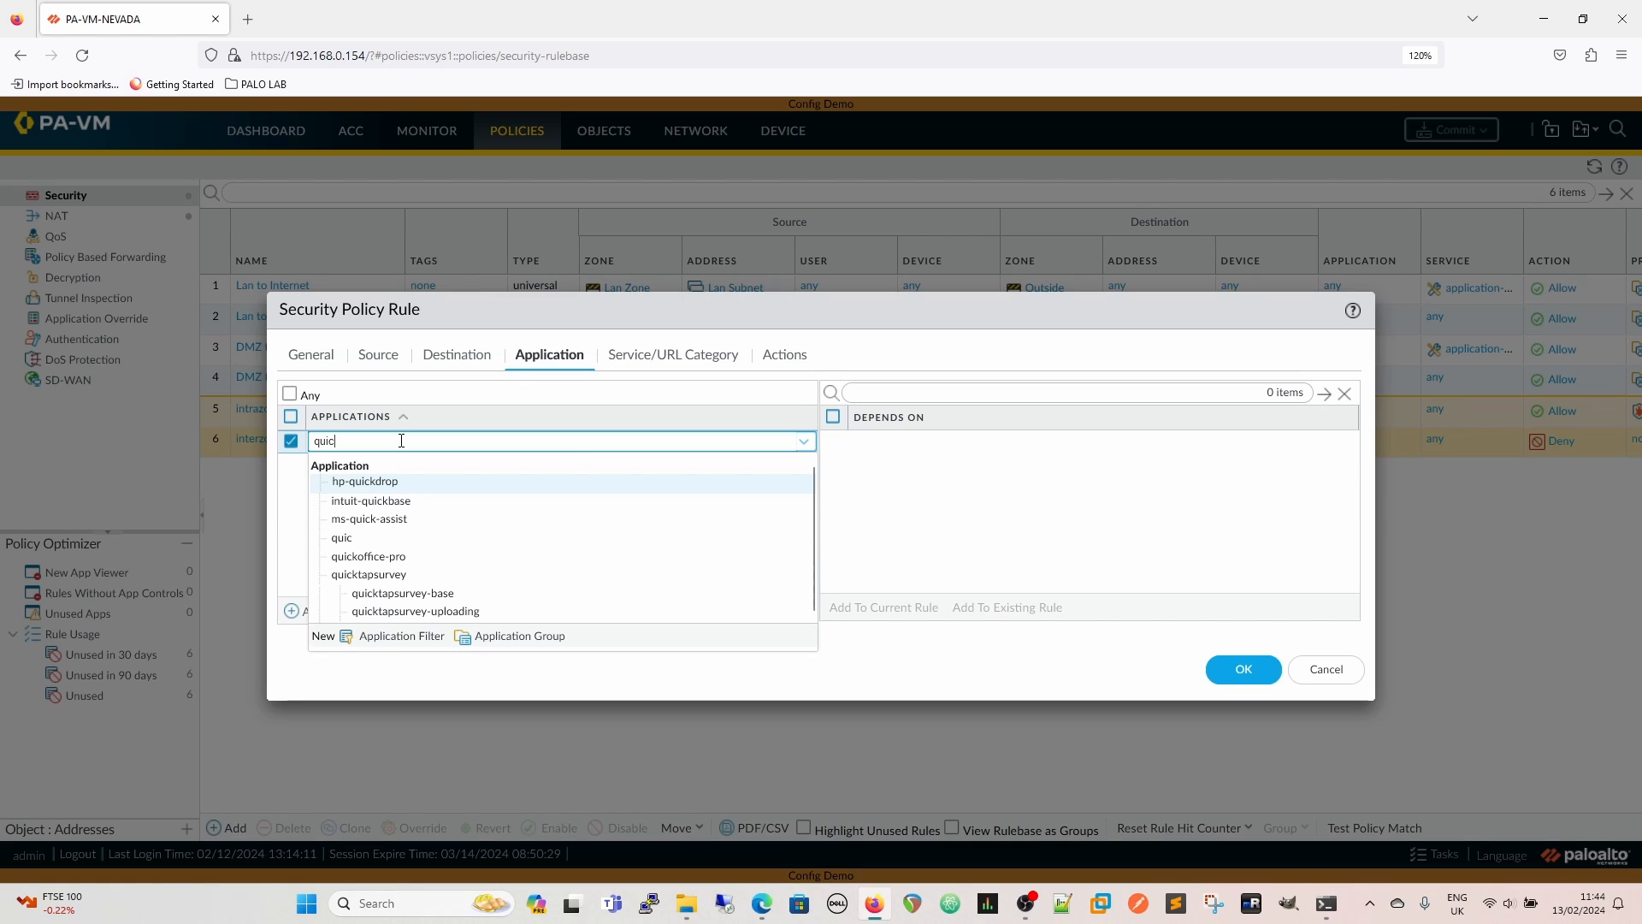
{"action": "left_click", "coordinate": [341, 537]}
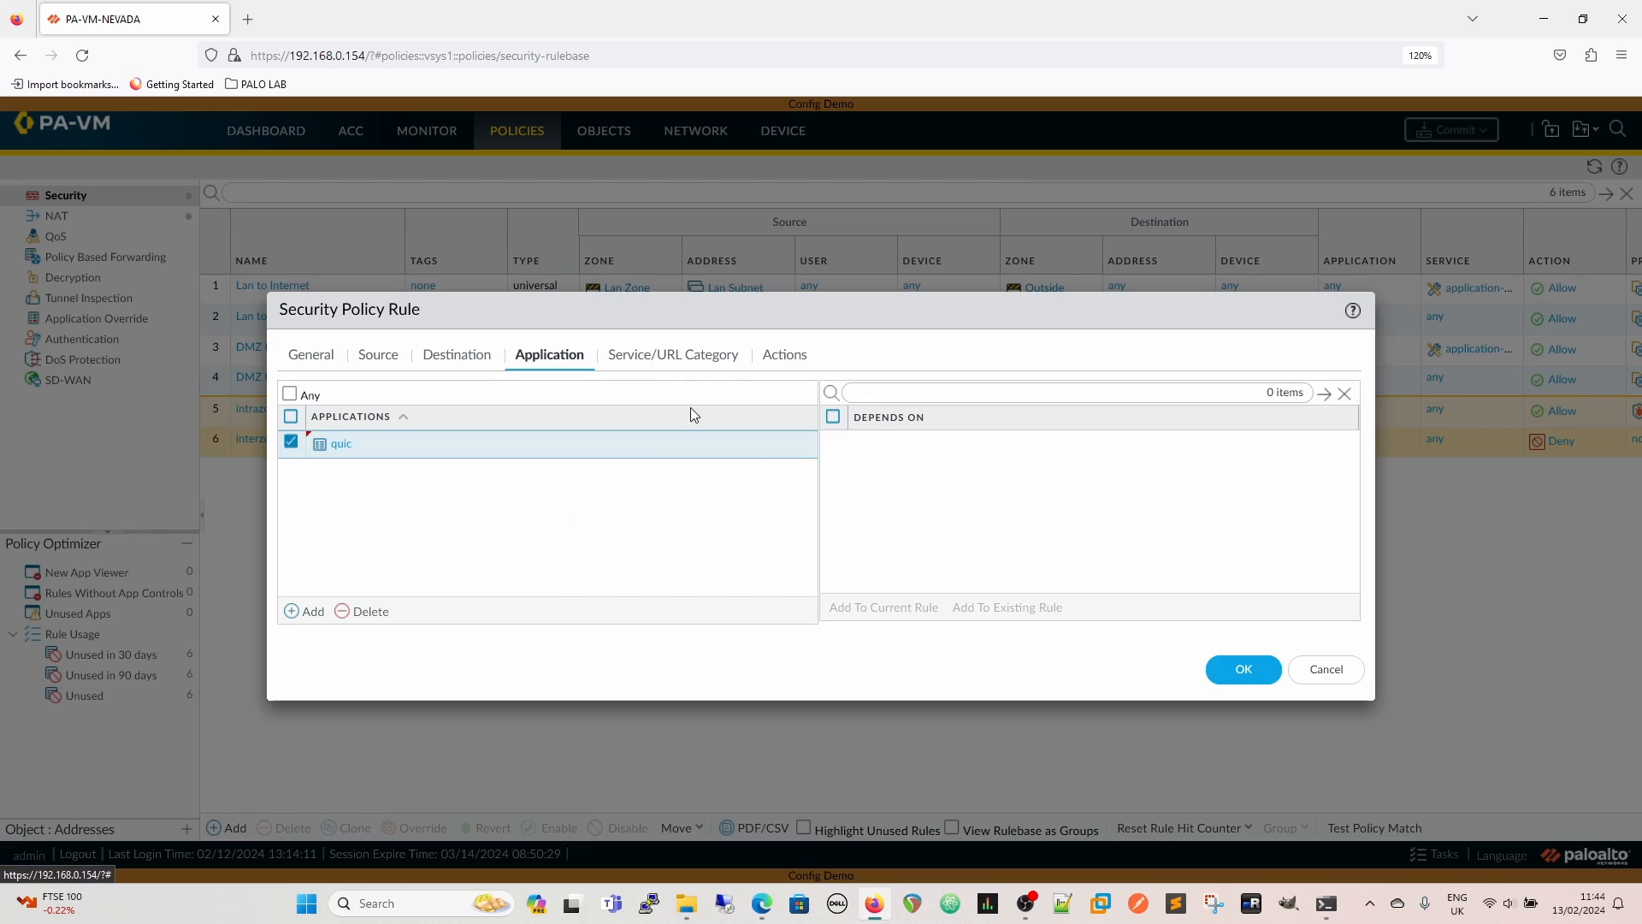
Set the Block Quic rule's action to Deny.
{"action": "left_click", "coordinate": [781, 355]}
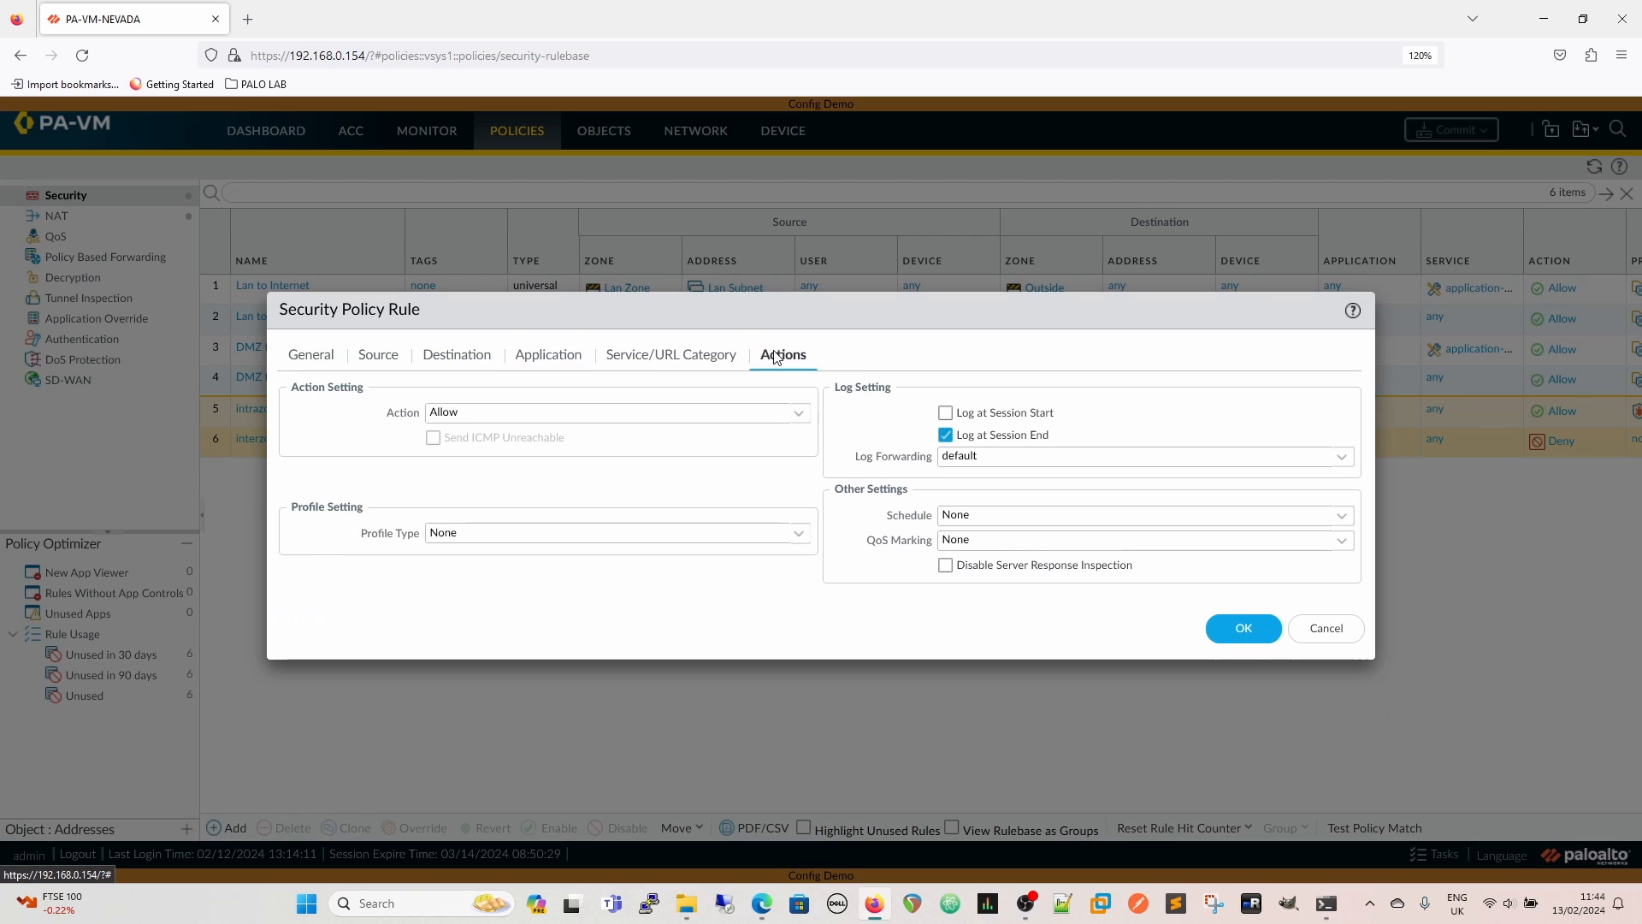
{"action": "left_click", "coordinate": [797, 418]}
{"action": "left_click", "coordinate": [479, 437]}
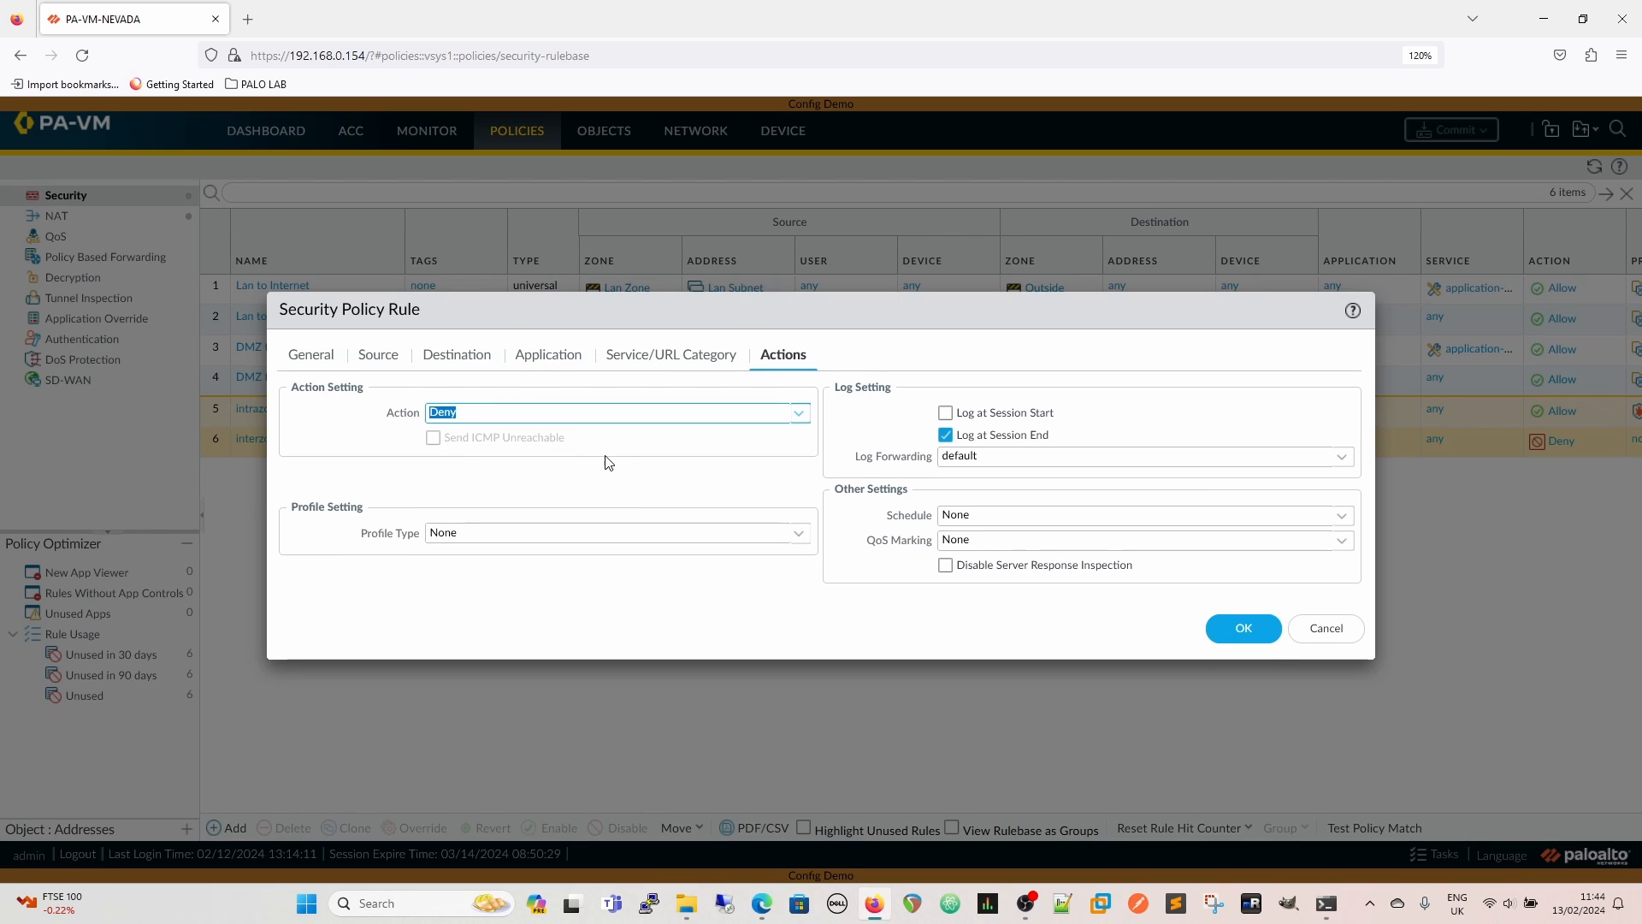
{"action": "left_click", "coordinate": [614, 453]}
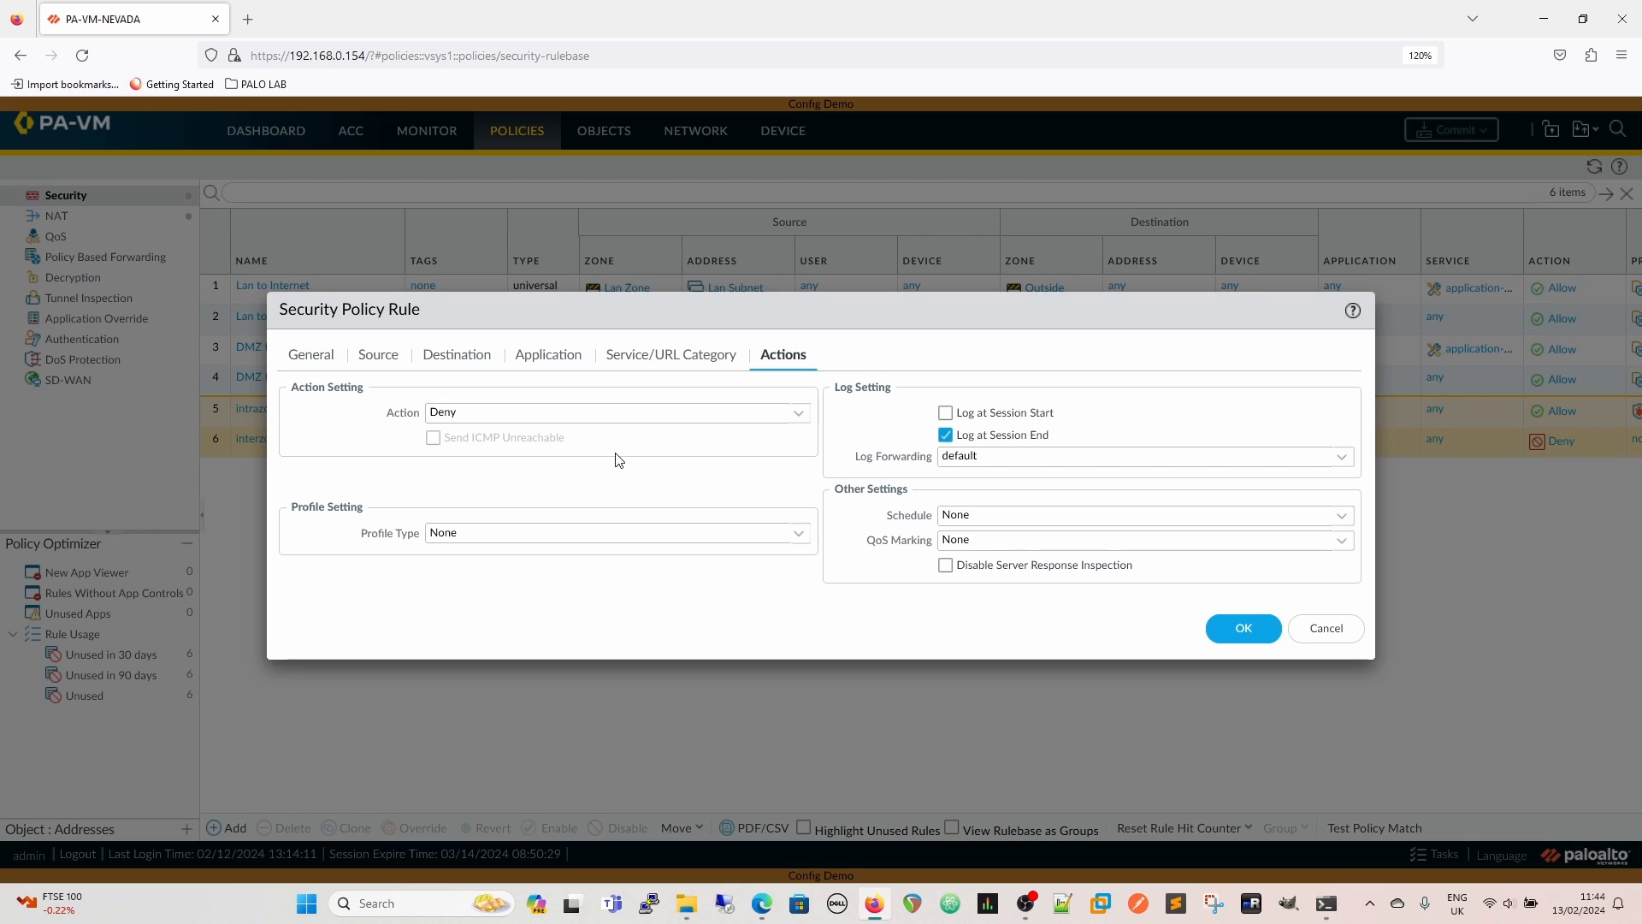
Set the Block Quic rule's service to any, review its action settings and save the rule.
{"action": "left_click", "coordinate": [557, 363]}
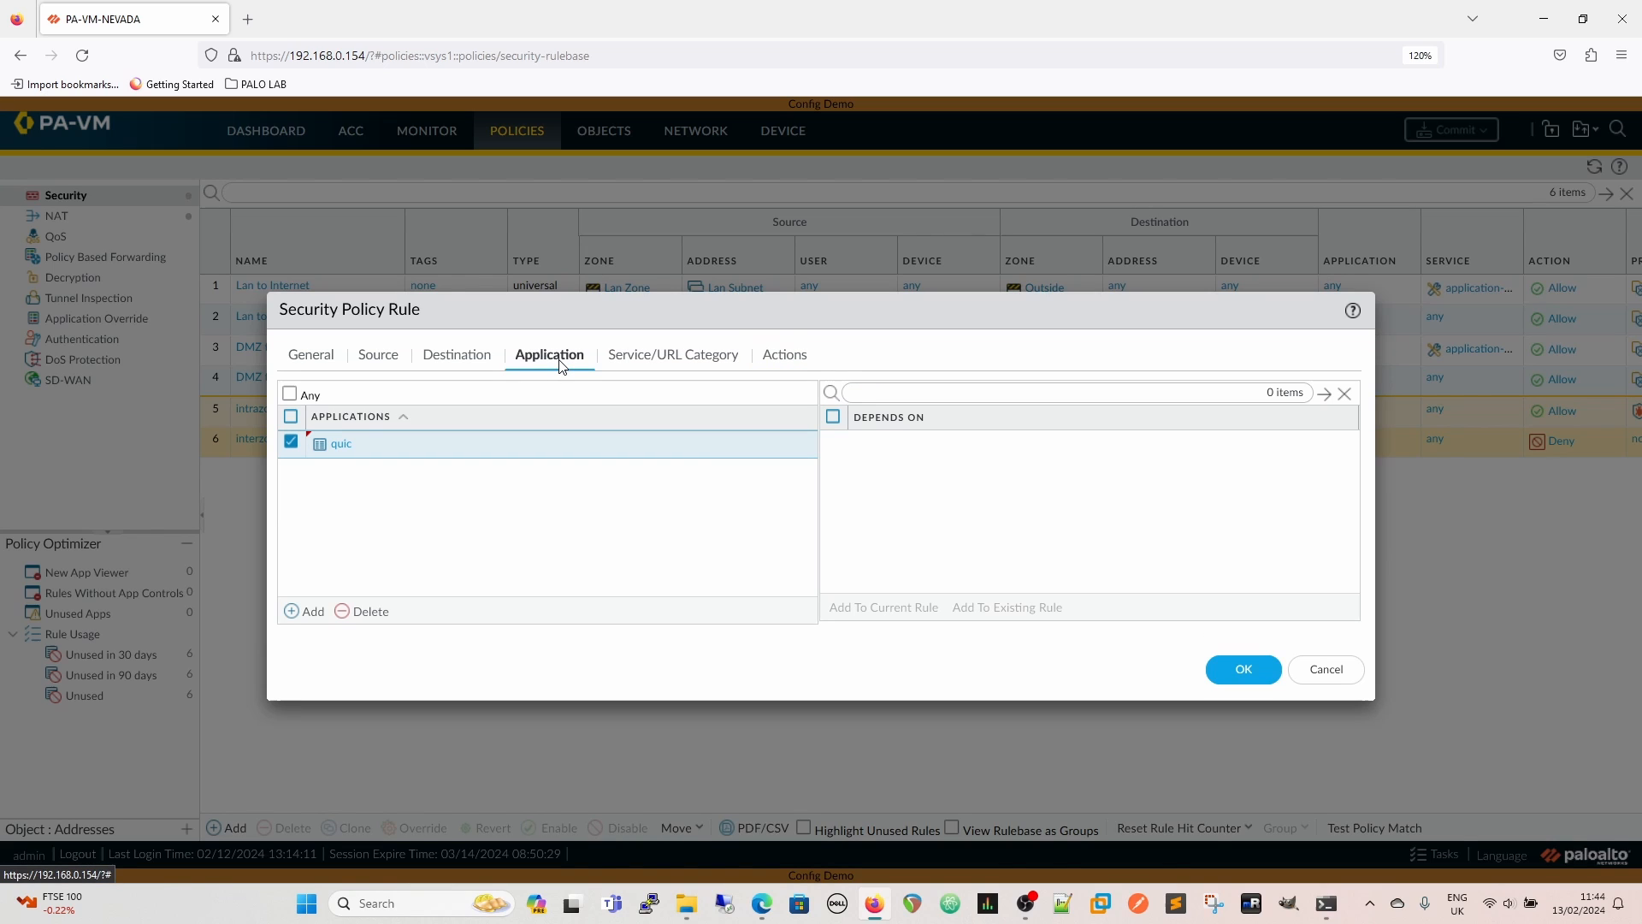
{"action": "left_click", "coordinate": [629, 356]}
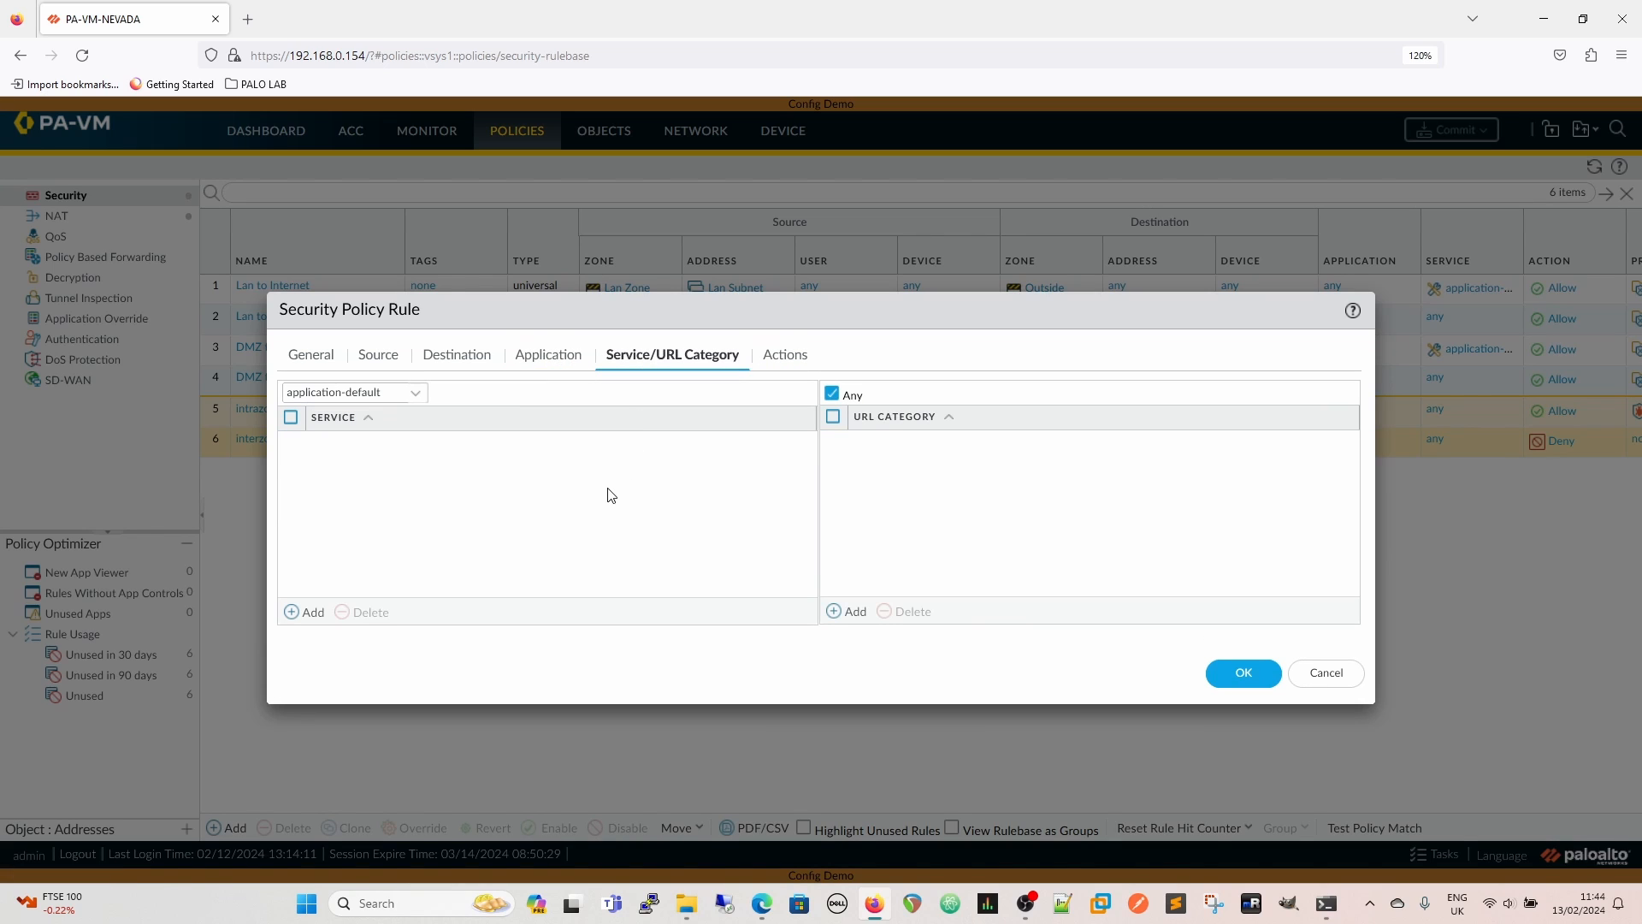
{"action": "left_click", "coordinate": [416, 393]}
{"action": "left_click", "coordinate": [309, 436]}
{"action": "left_click", "coordinate": [544, 396]}
{"action": "left_click", "coordinate": [799, 354]}
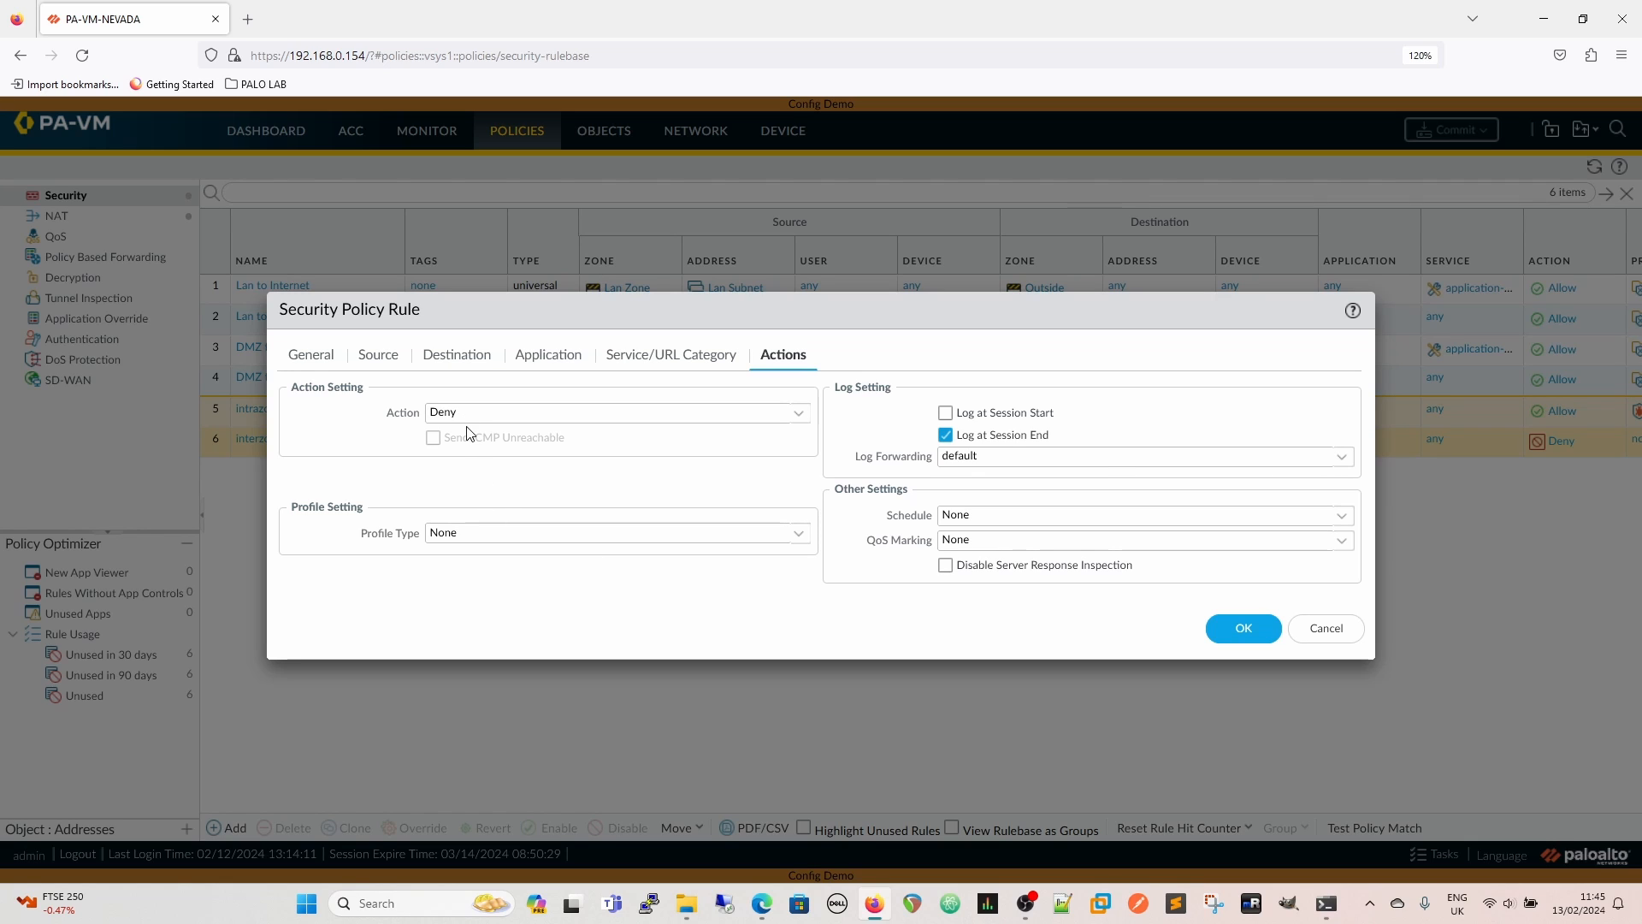
{"action": "left_click", "coordinate": [1244, 630]}
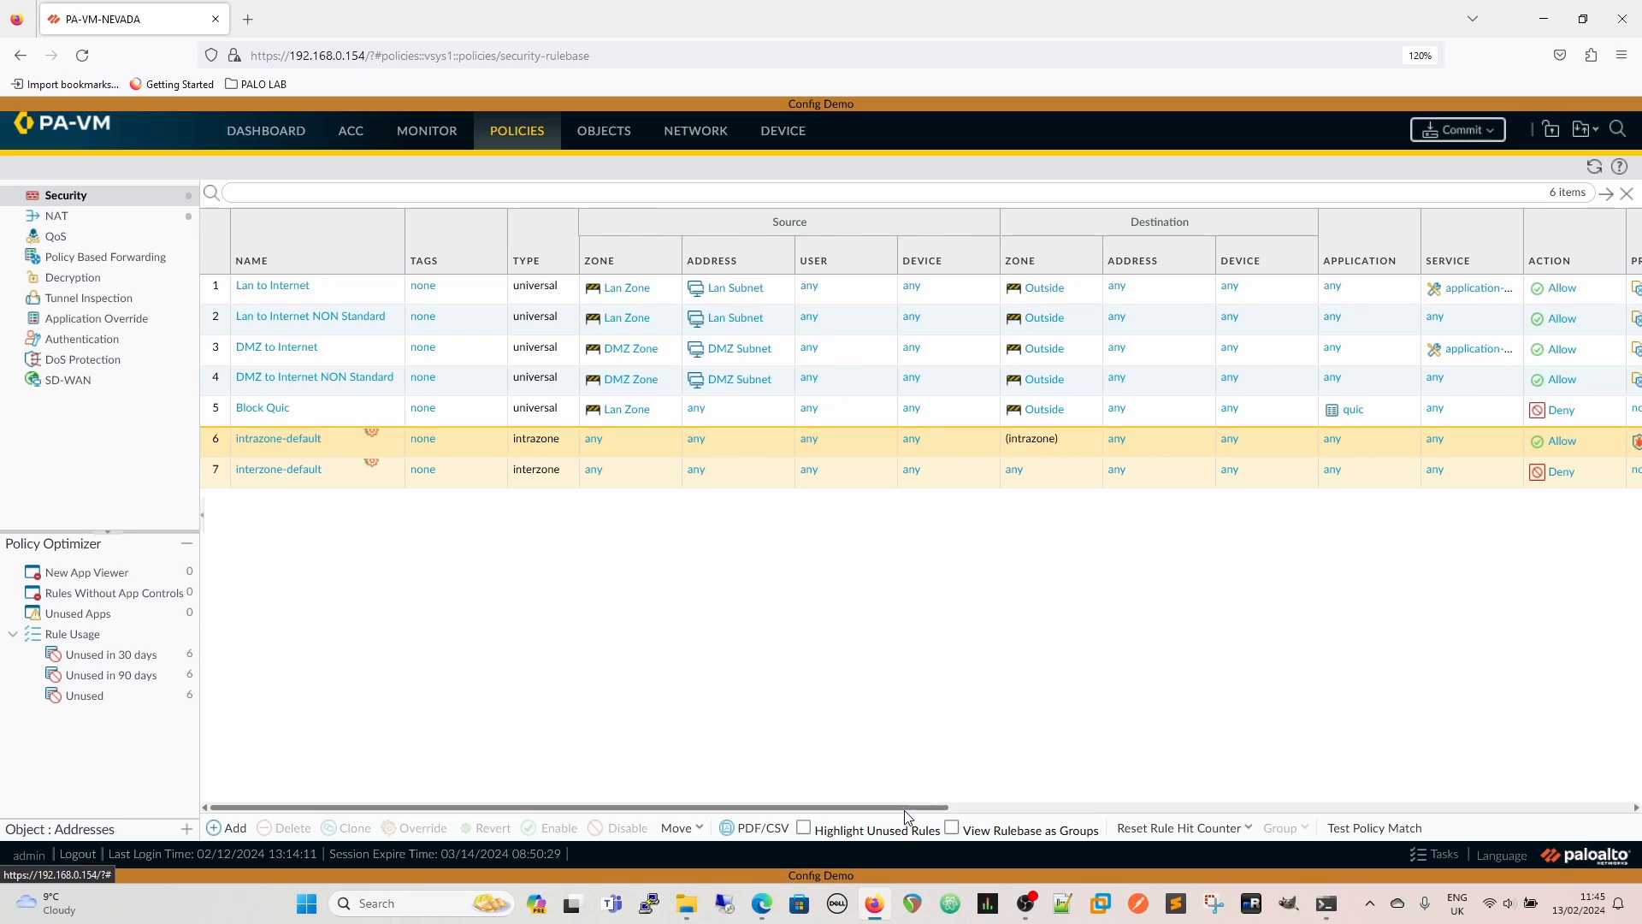
Review the Block Quic rule's columns and move the rule to the top of the security rulebase.
{"action": "left_click_drag", "start_coordinate": [912, 809], "coordinate": [1113, 809]}
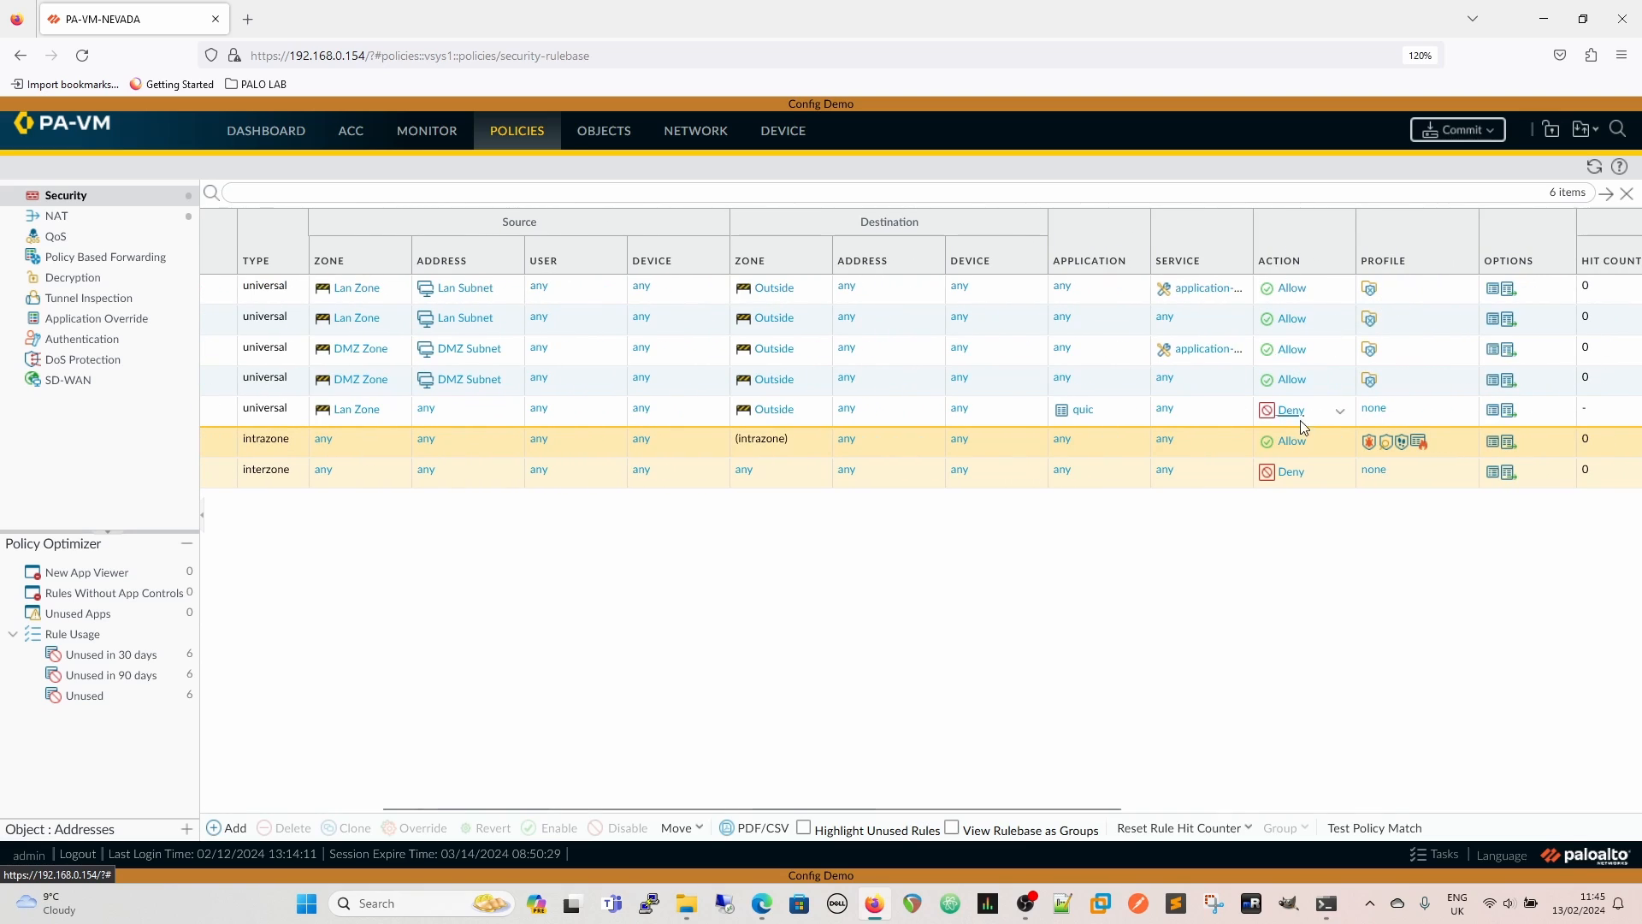
{"action": "left_click_drag", "start_coordinate": [1004, 810], "coordinate": [650, 799]}
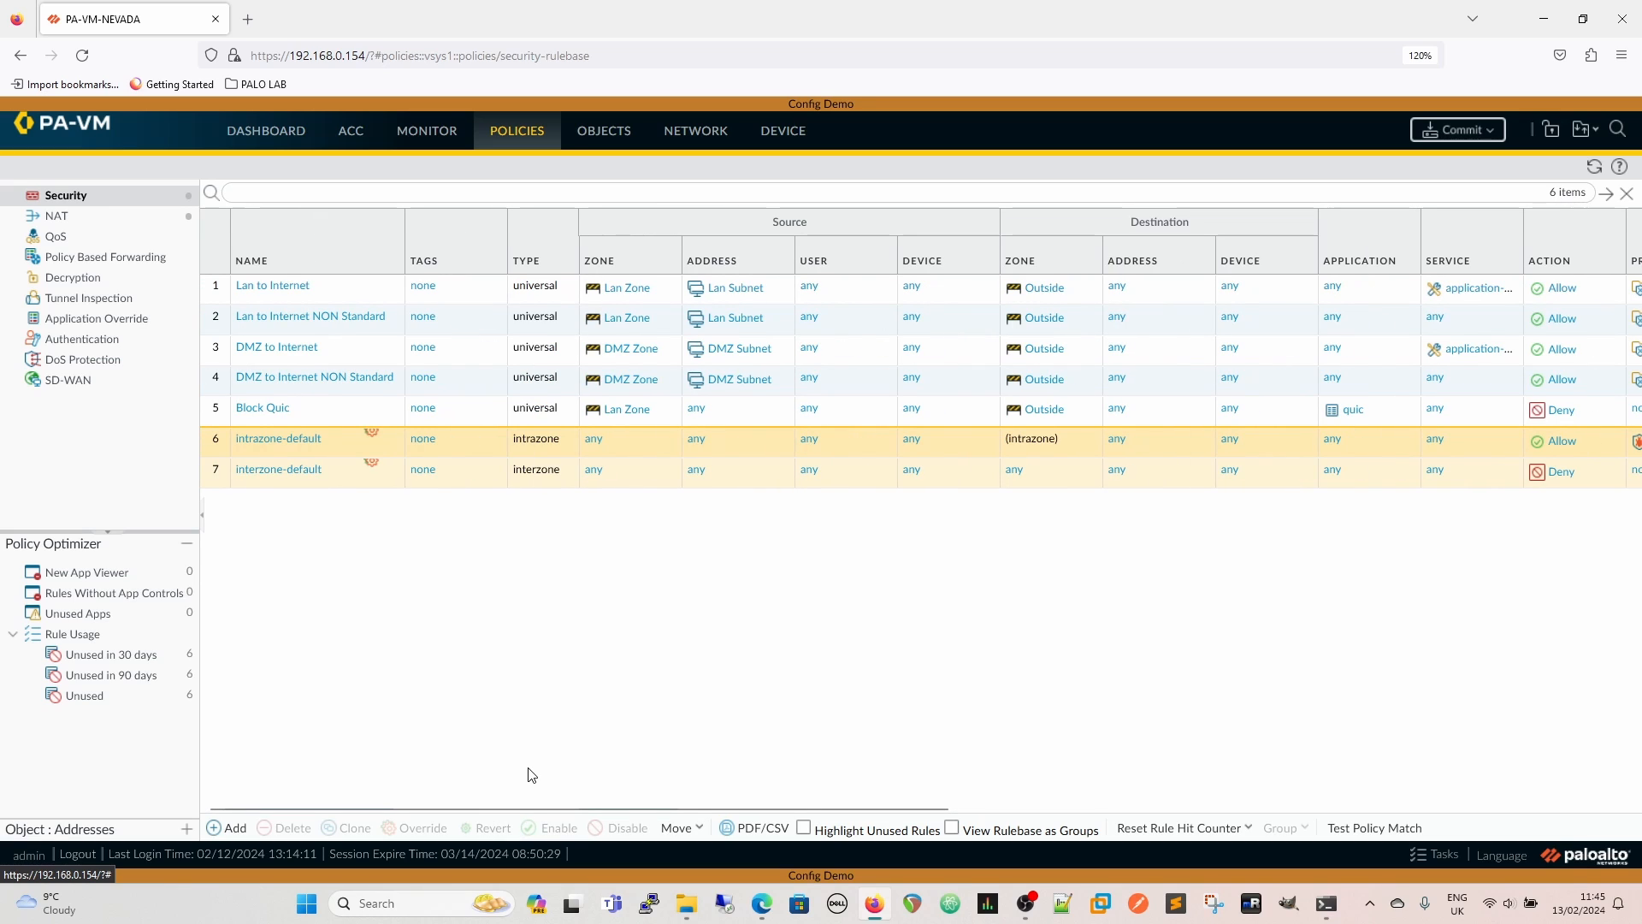
{"action": "left_click", "coordinate": [311, 415]}
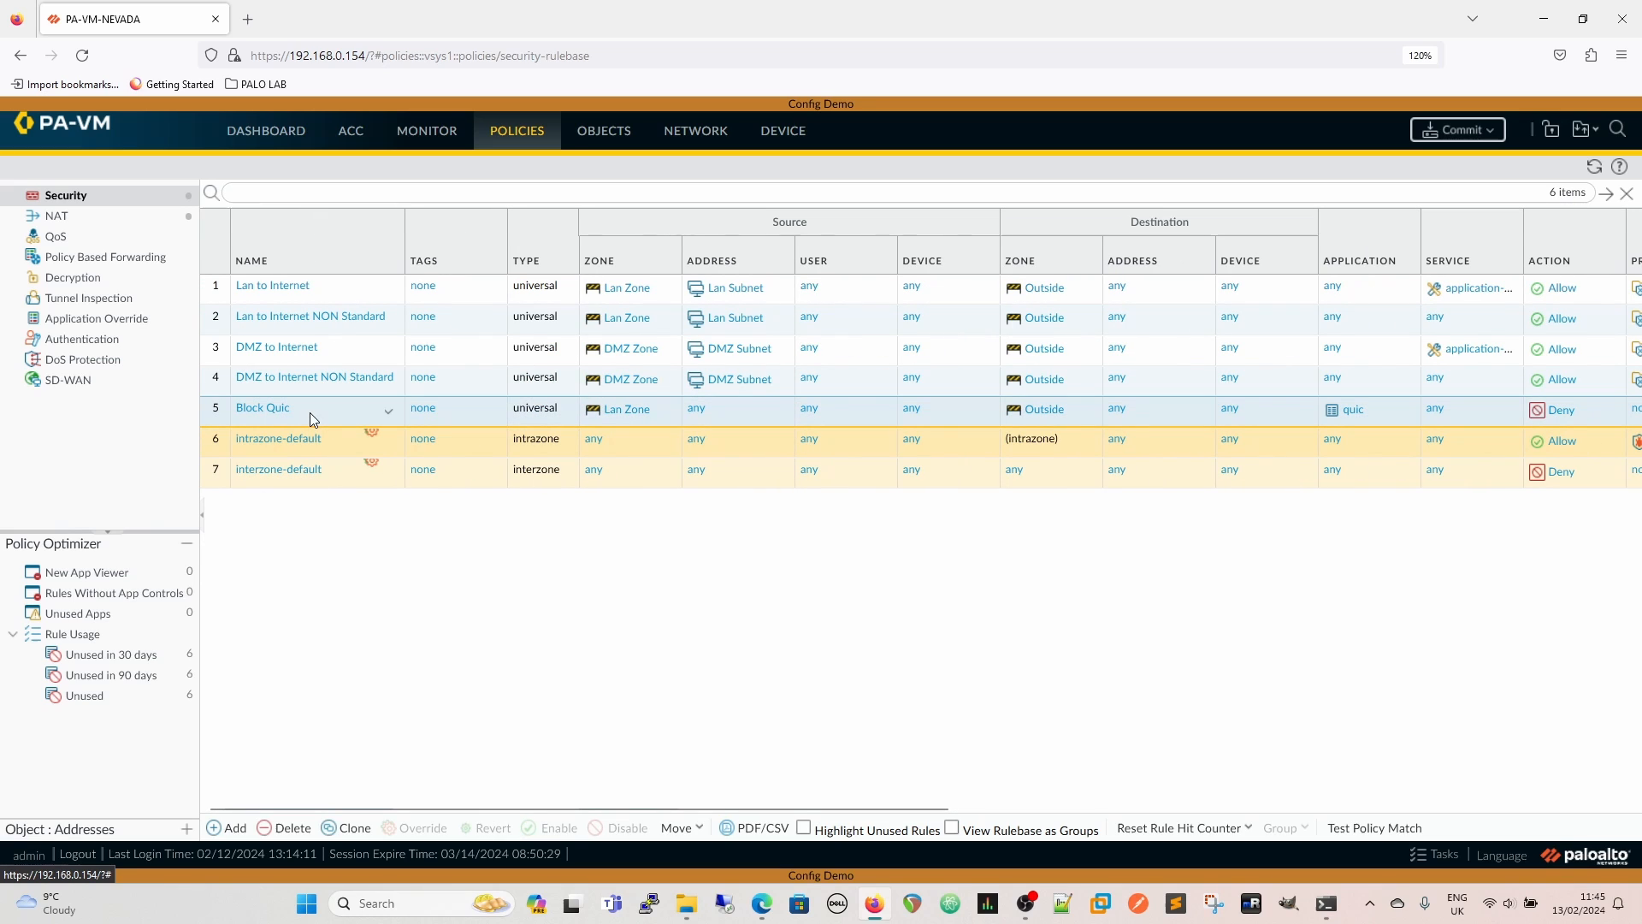
{"action": "left_click", "coordinate": [697, 828]}
{"action": "left_click", "coordinate": [389, 550]}
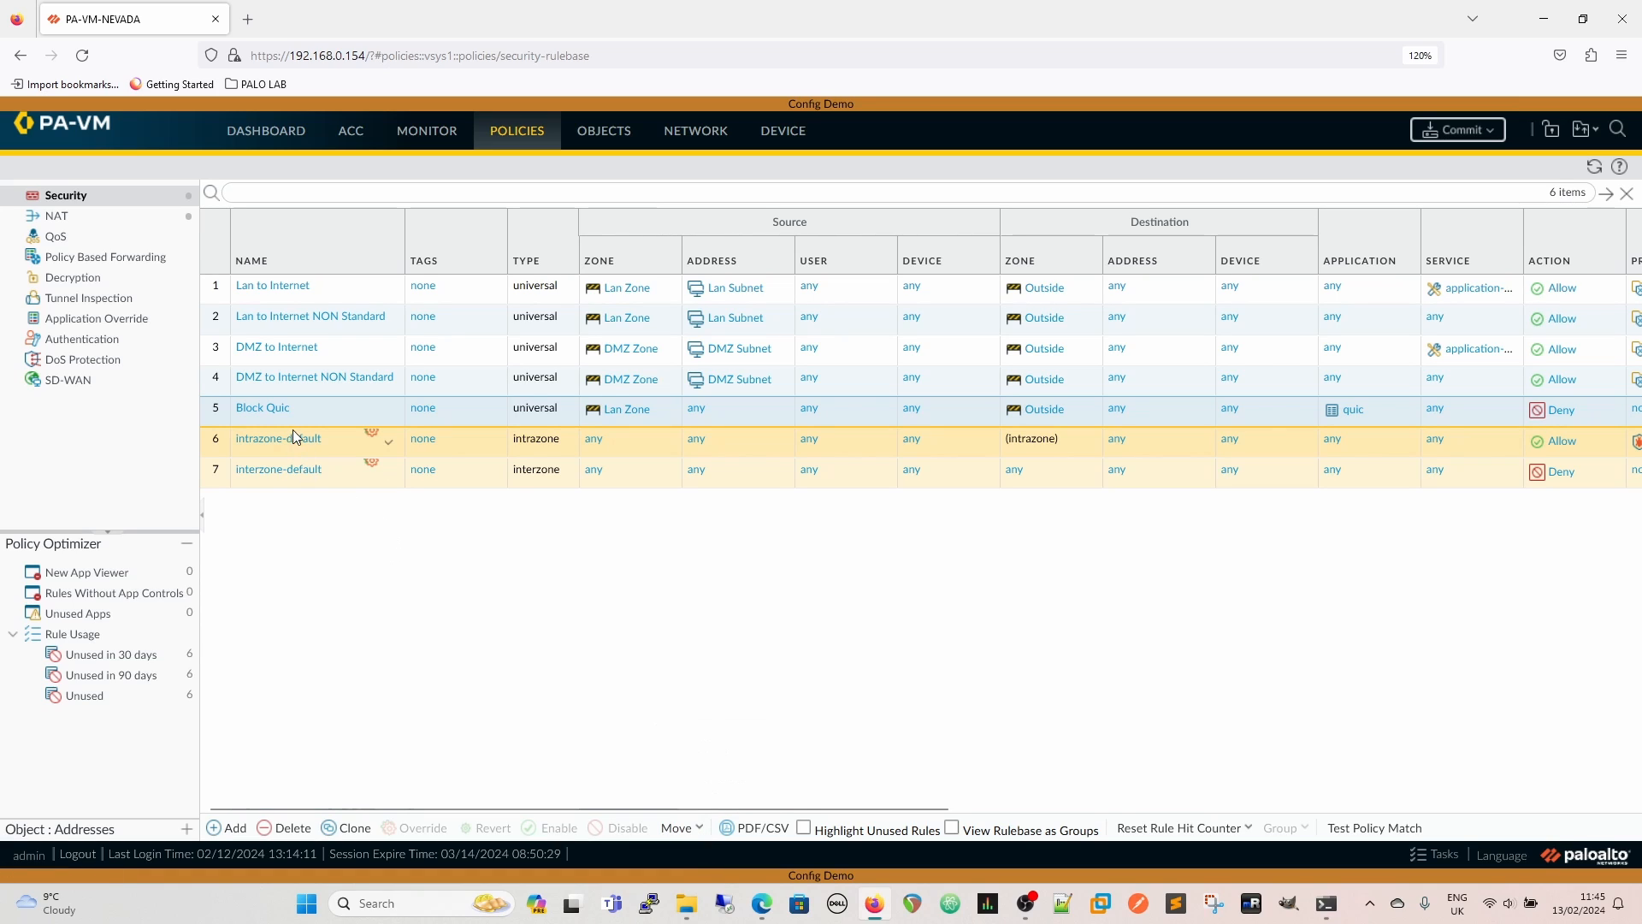
{"action": "left_click", "coordinate": [691, 828]}
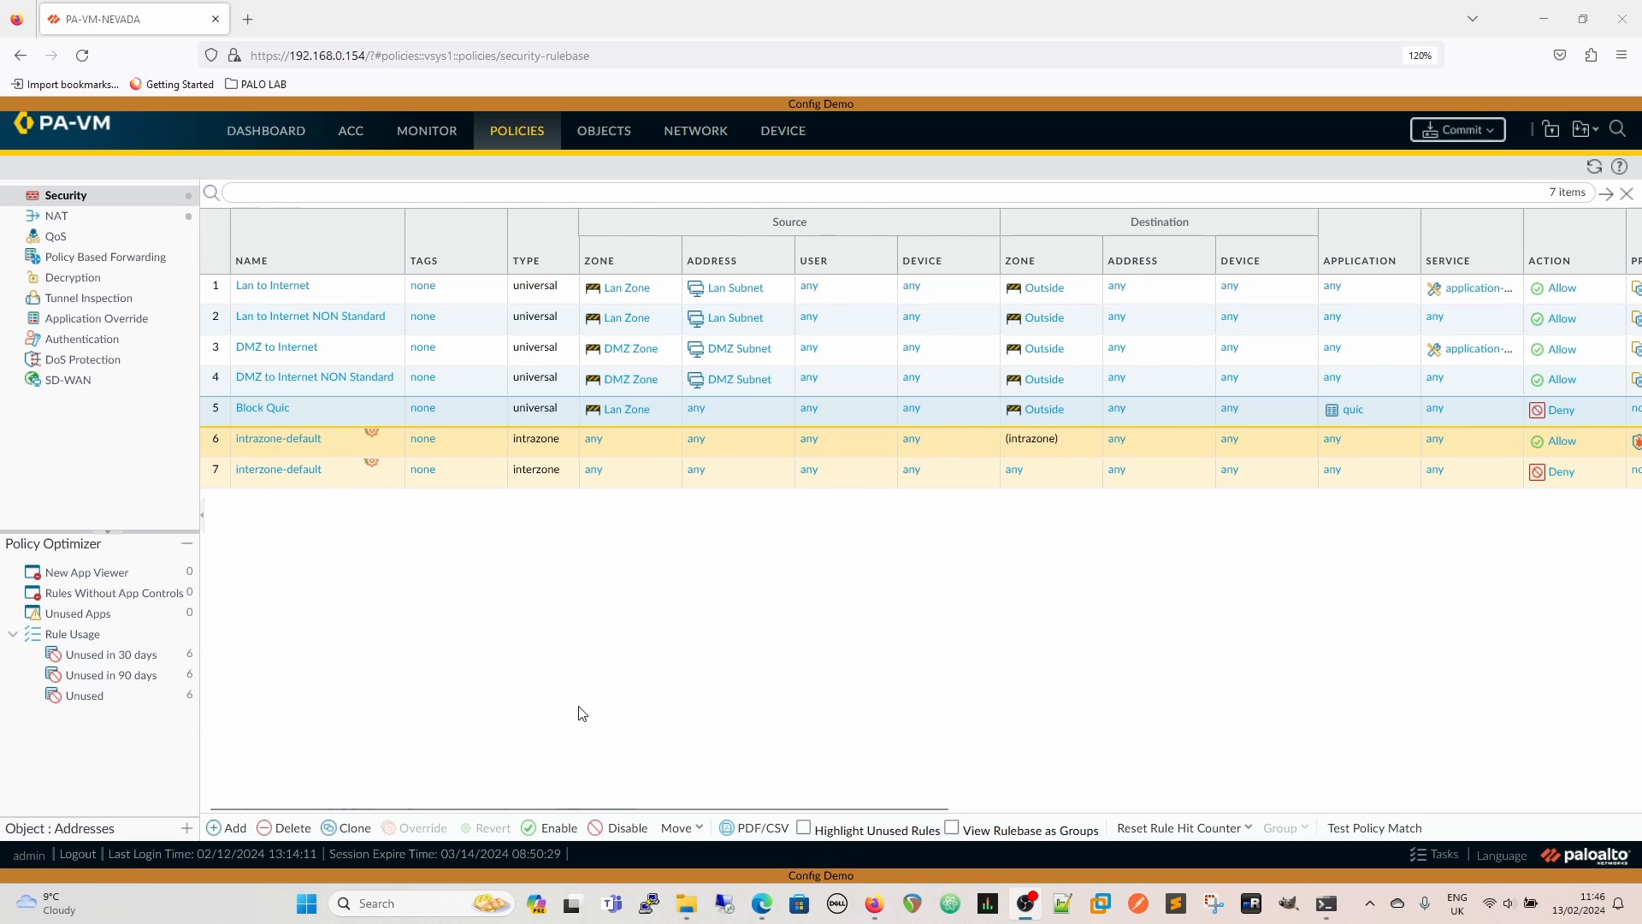
{"action": "left_click", "coordinate": [679, 828]}
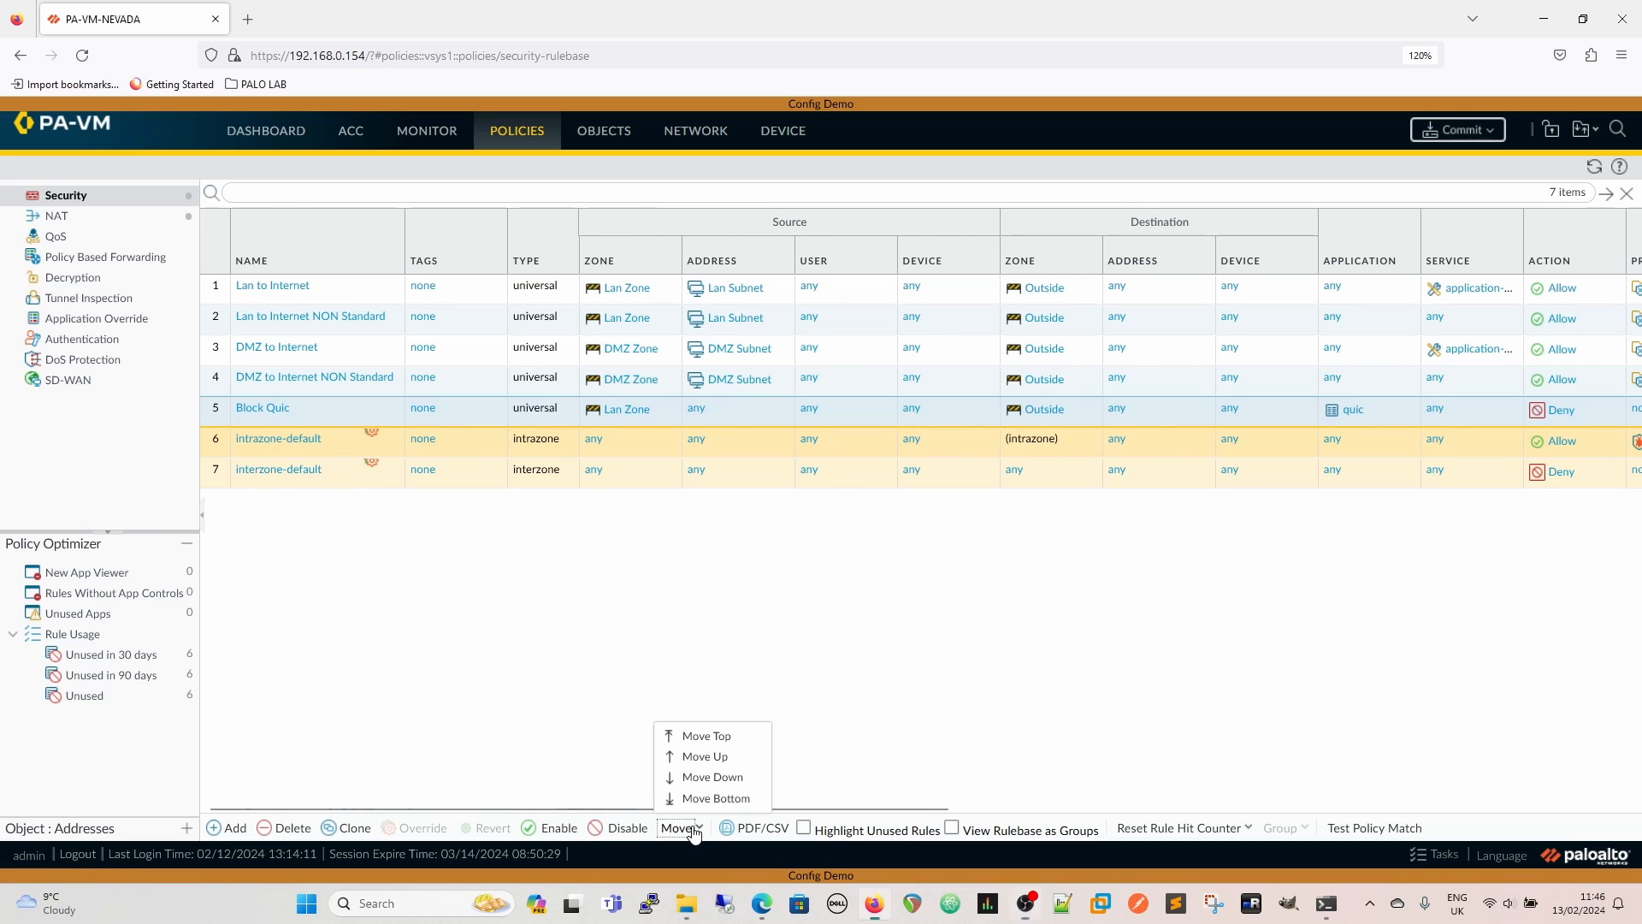
{"action": "left_click", "coordinate": [722, 760]}
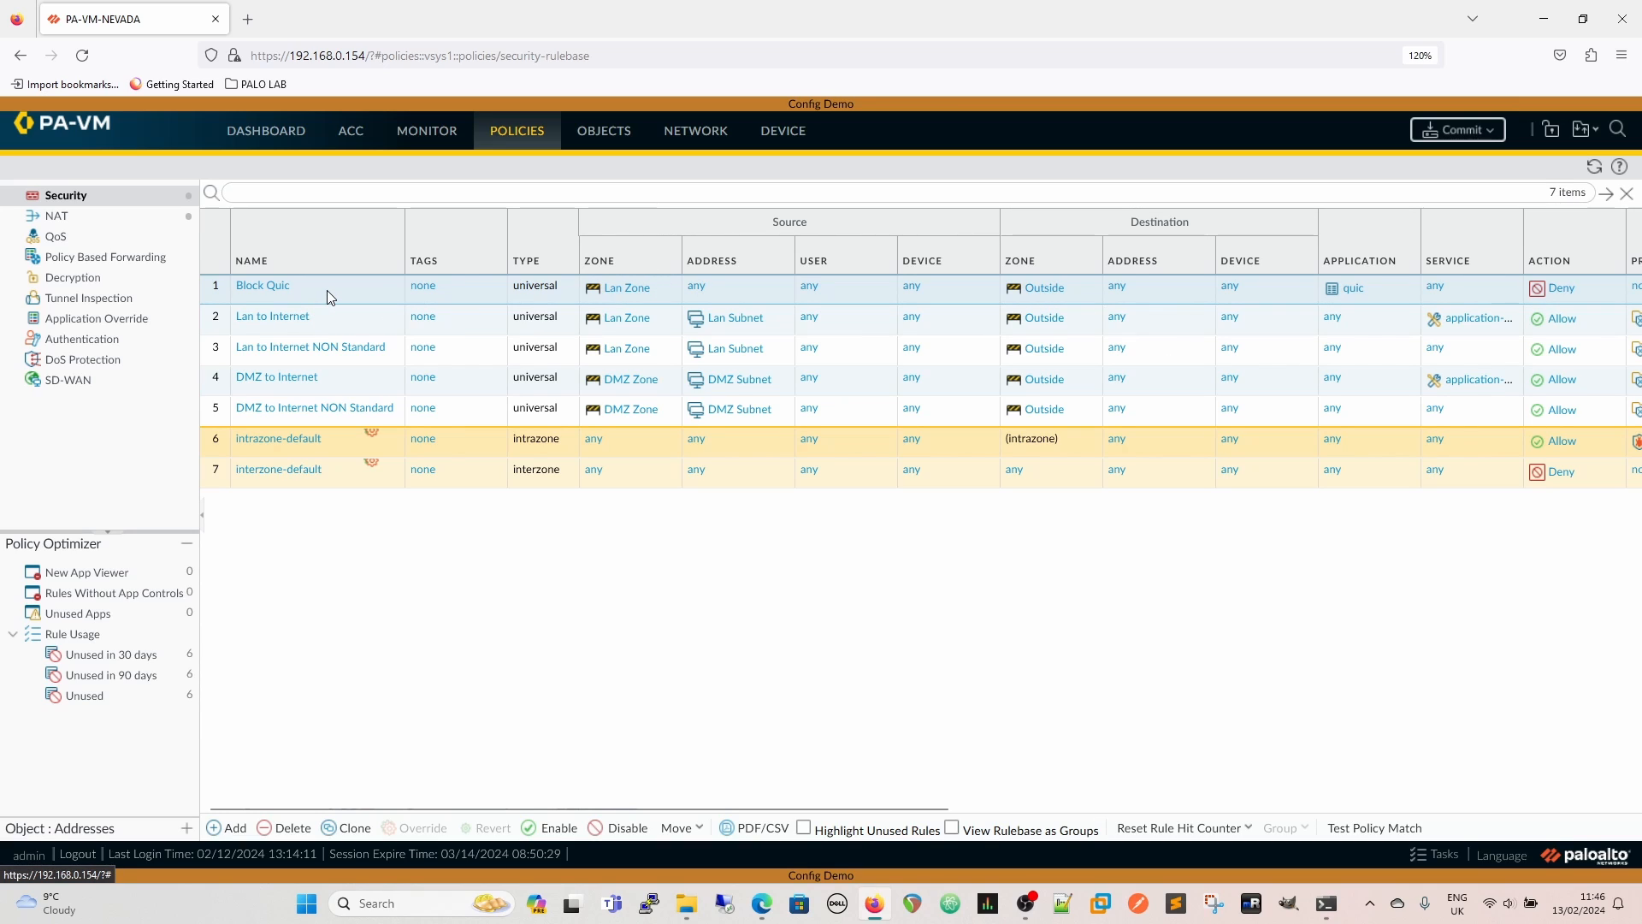
Review the options for moving a rule and inspect the Lan Subnet address value in the Lan to Internet rule.
{"action": "left_click", "coordinate": [692, 829]}
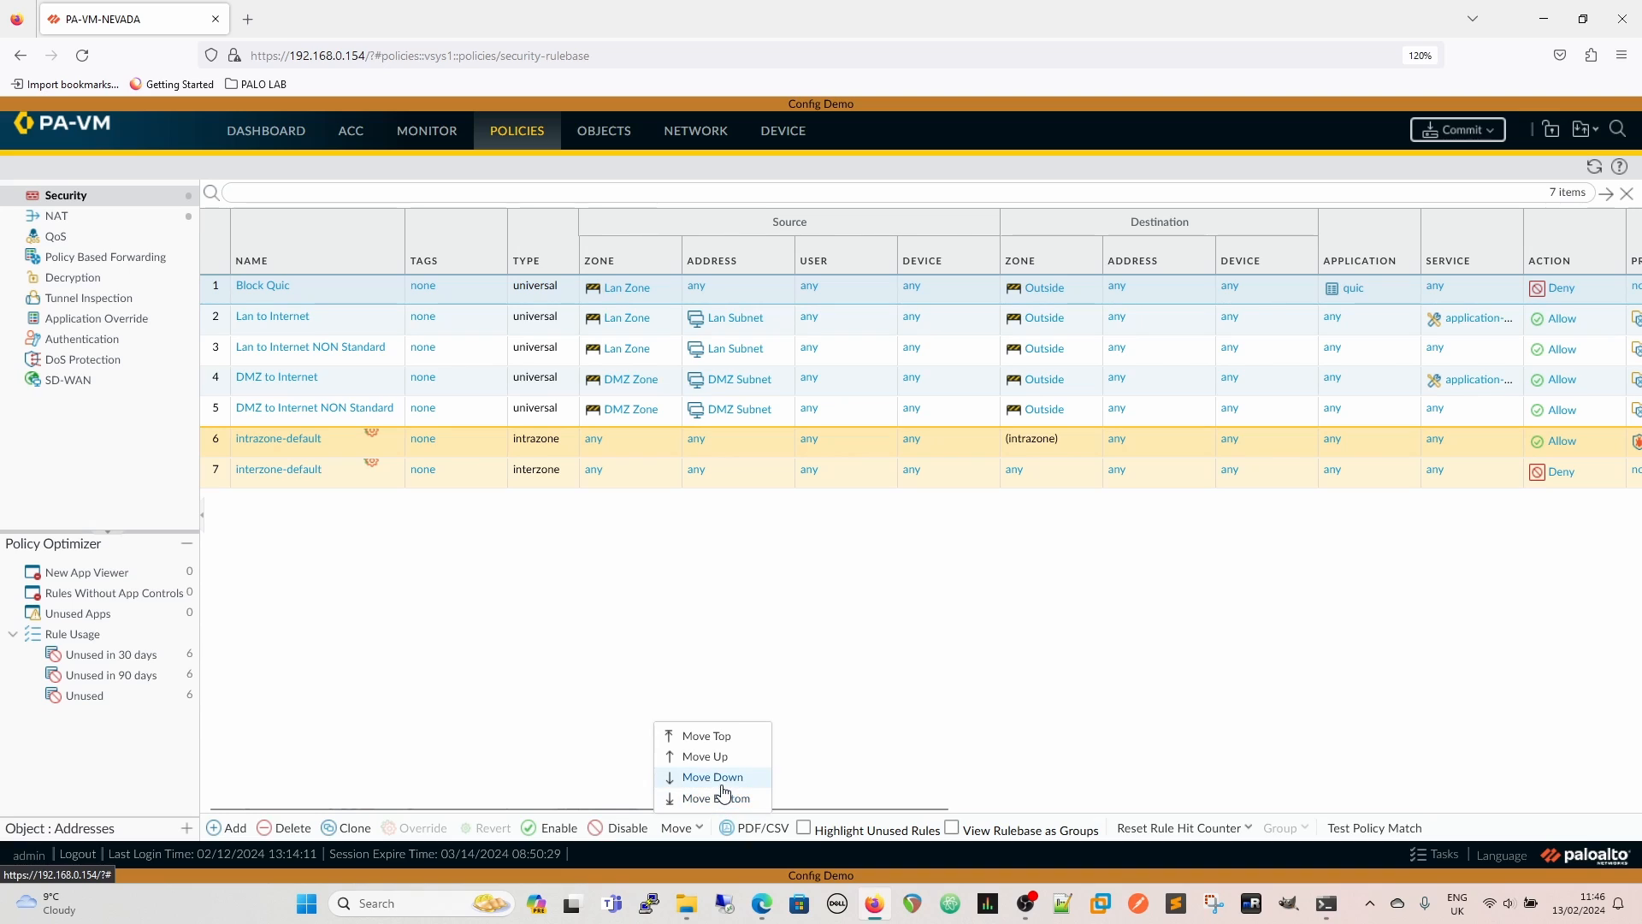
{"action": "left_click", "coordinate": [544, 709]}
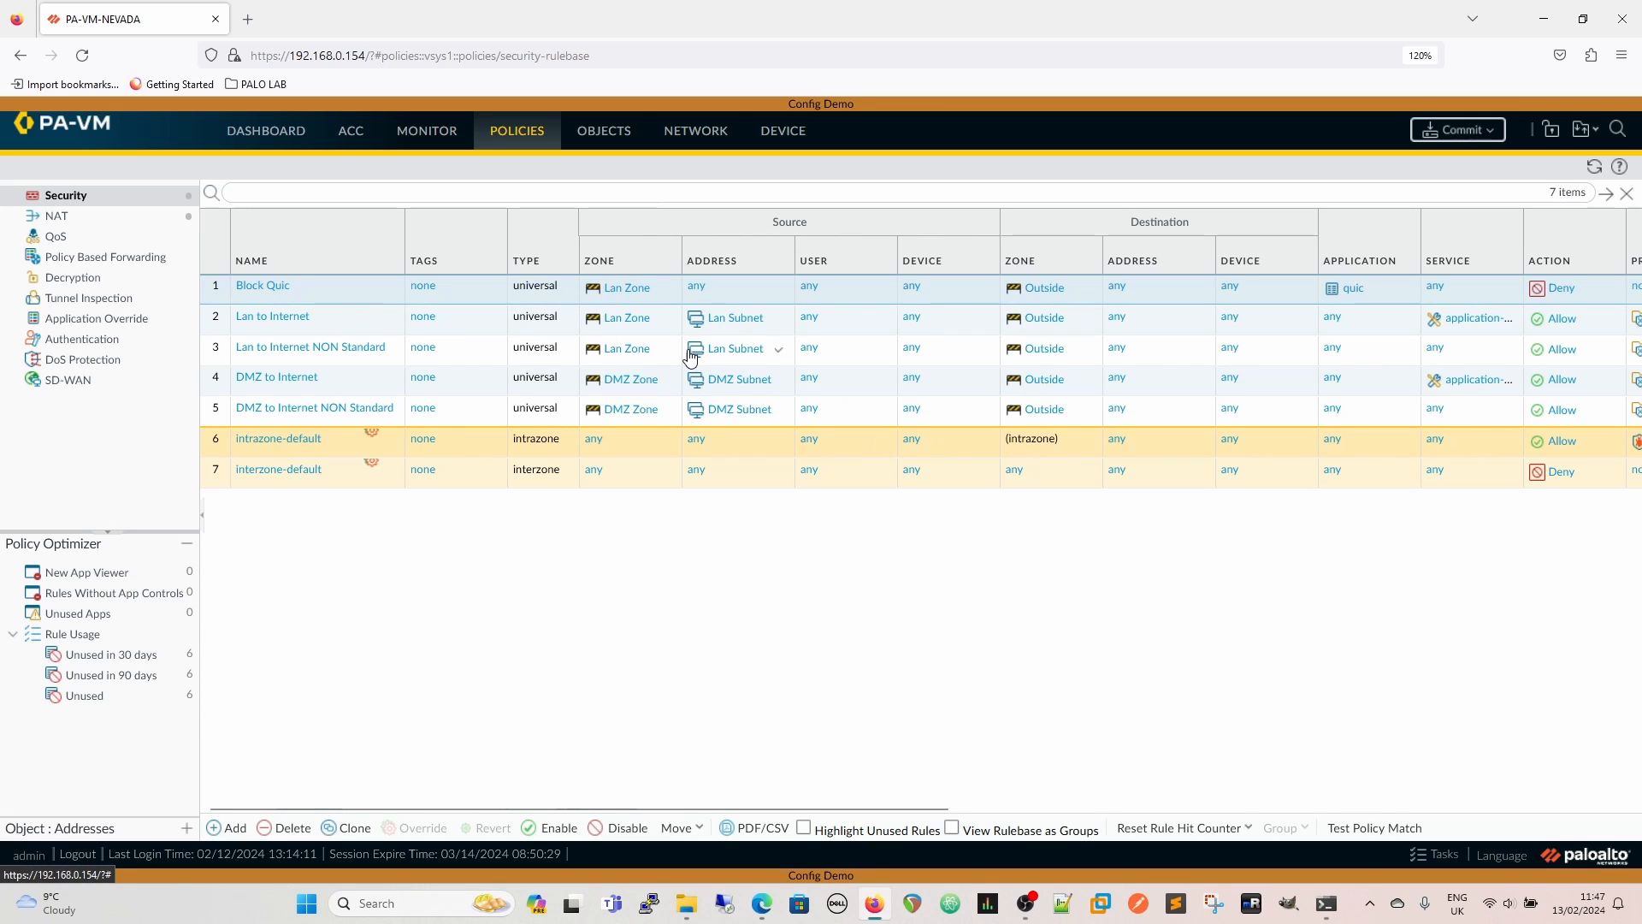
{"action": "left_click", "coordinate": [779, 320]}
{"action": "mouse_move", "coordinate": [862, 393]}
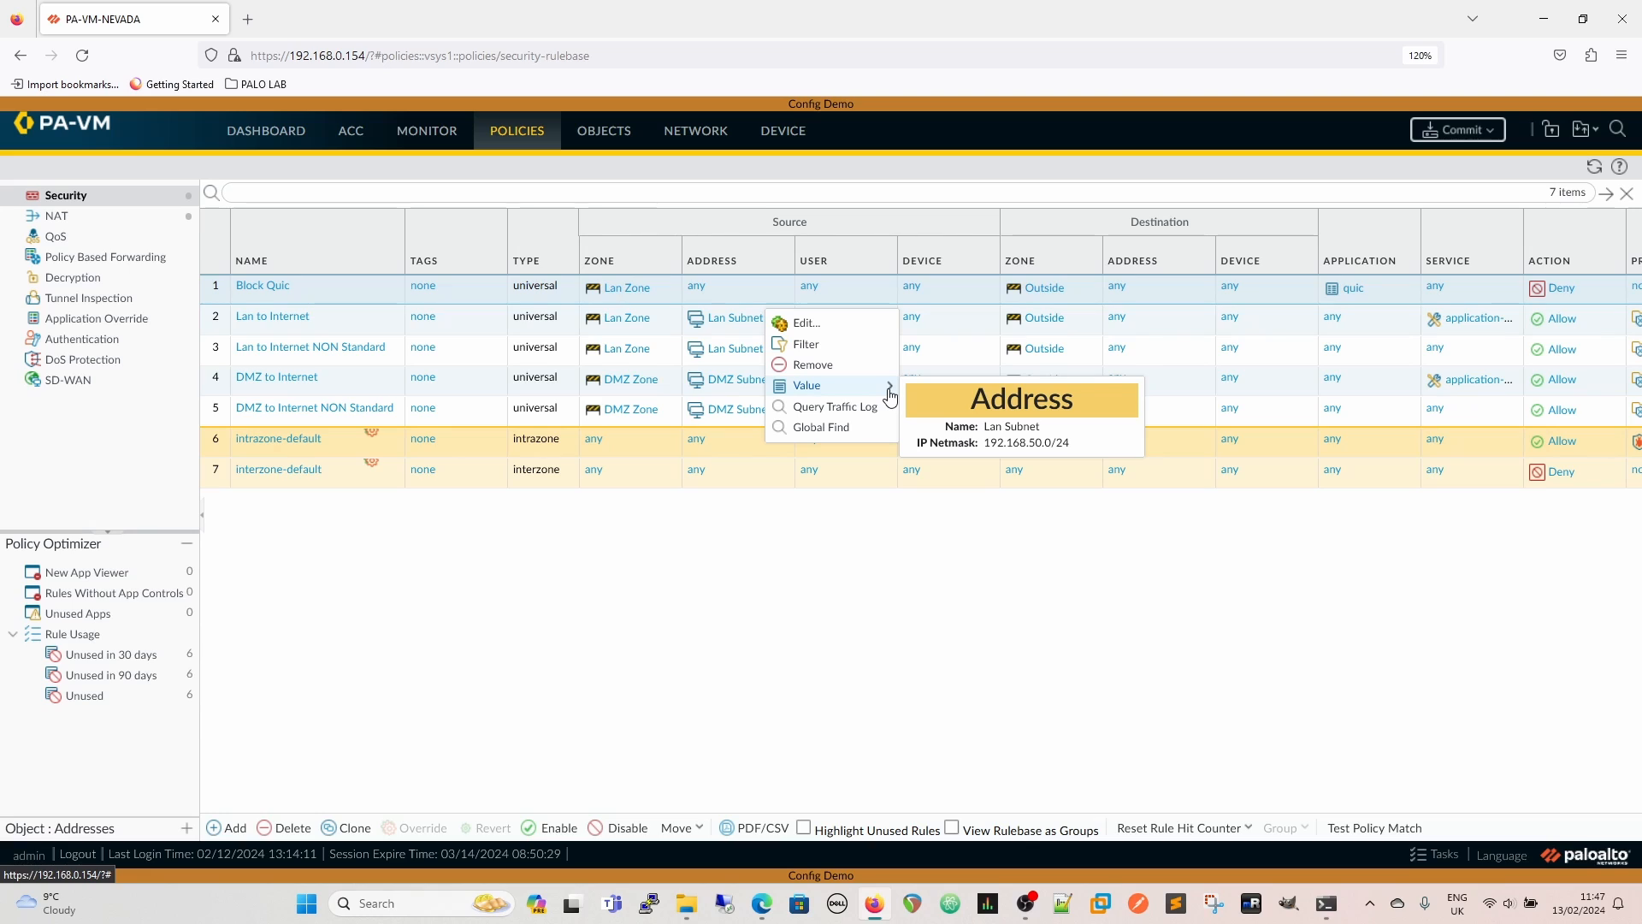
{"action": "left_click", "coordinate": [669, 571]}
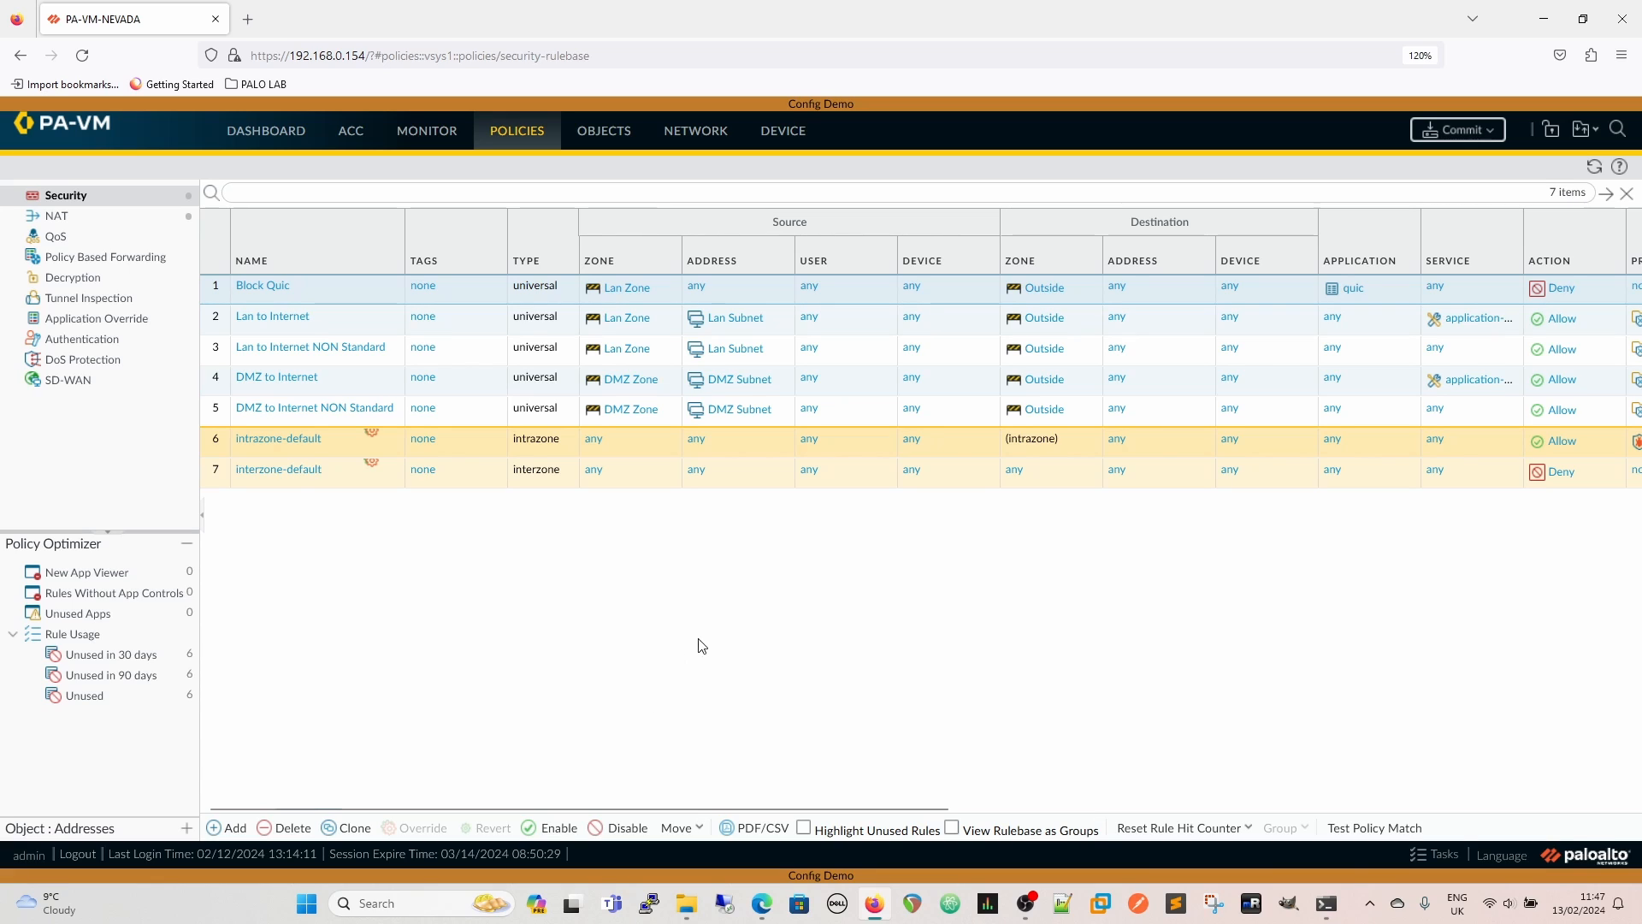
Add Lan Subnet and DMZ Subnet as source addresses and DMZ Zone as a source zone of the Block Quic rule.
{"action": "left_click", "coordinate": [734, 323]}
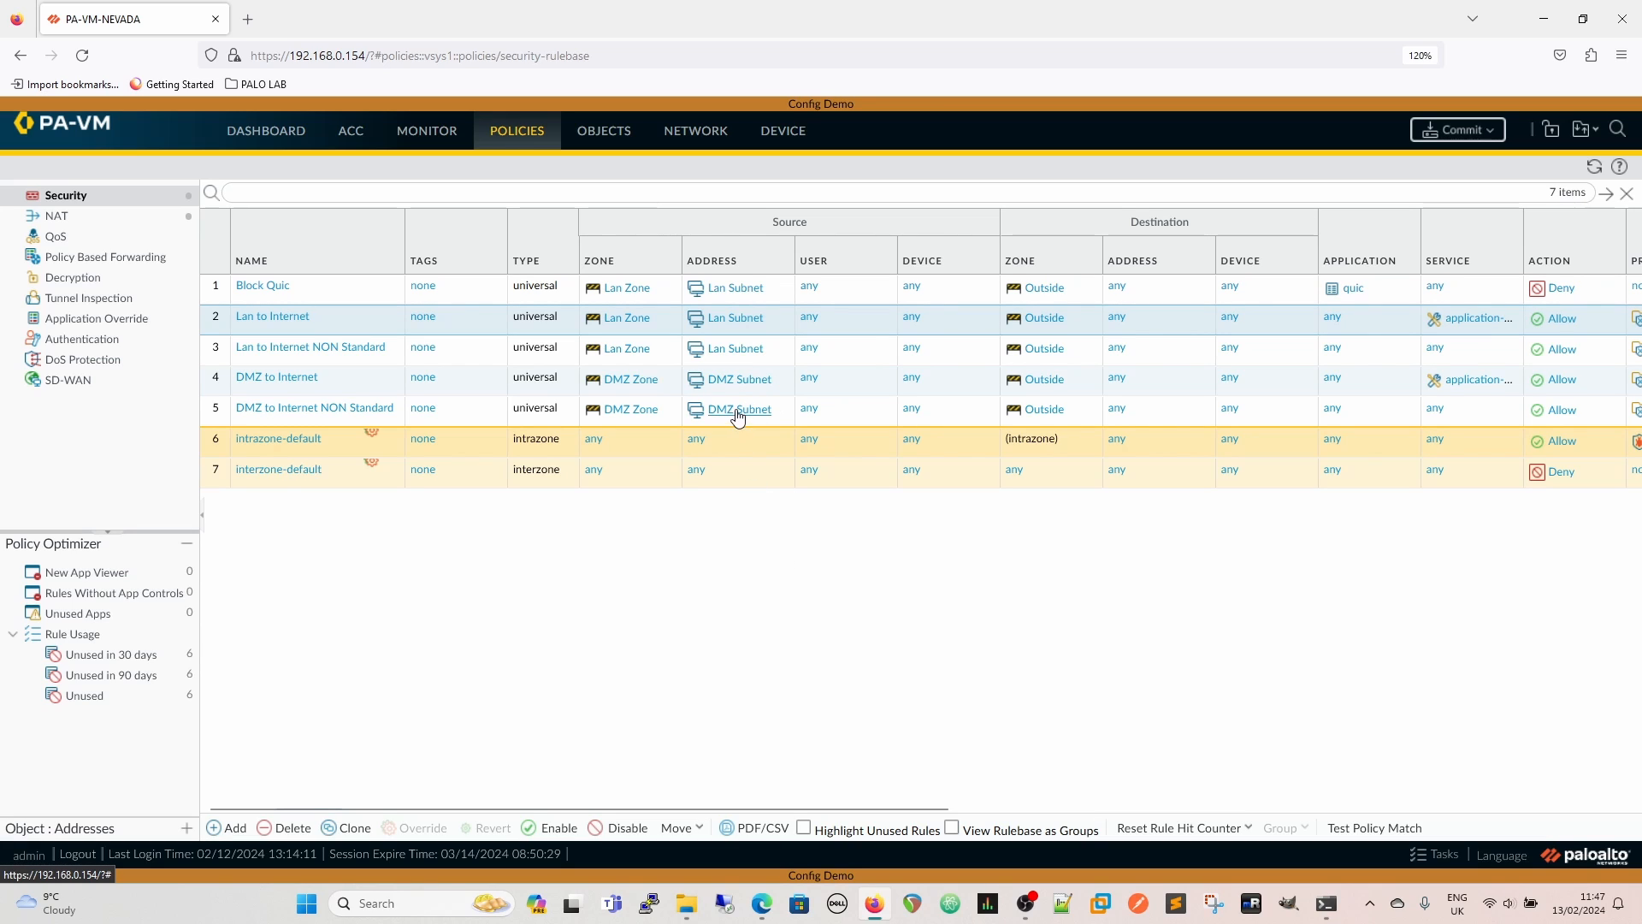
{"action": "left_click_drag", "start_coordinate": [733, 411], "coordinate": [732, 298]}
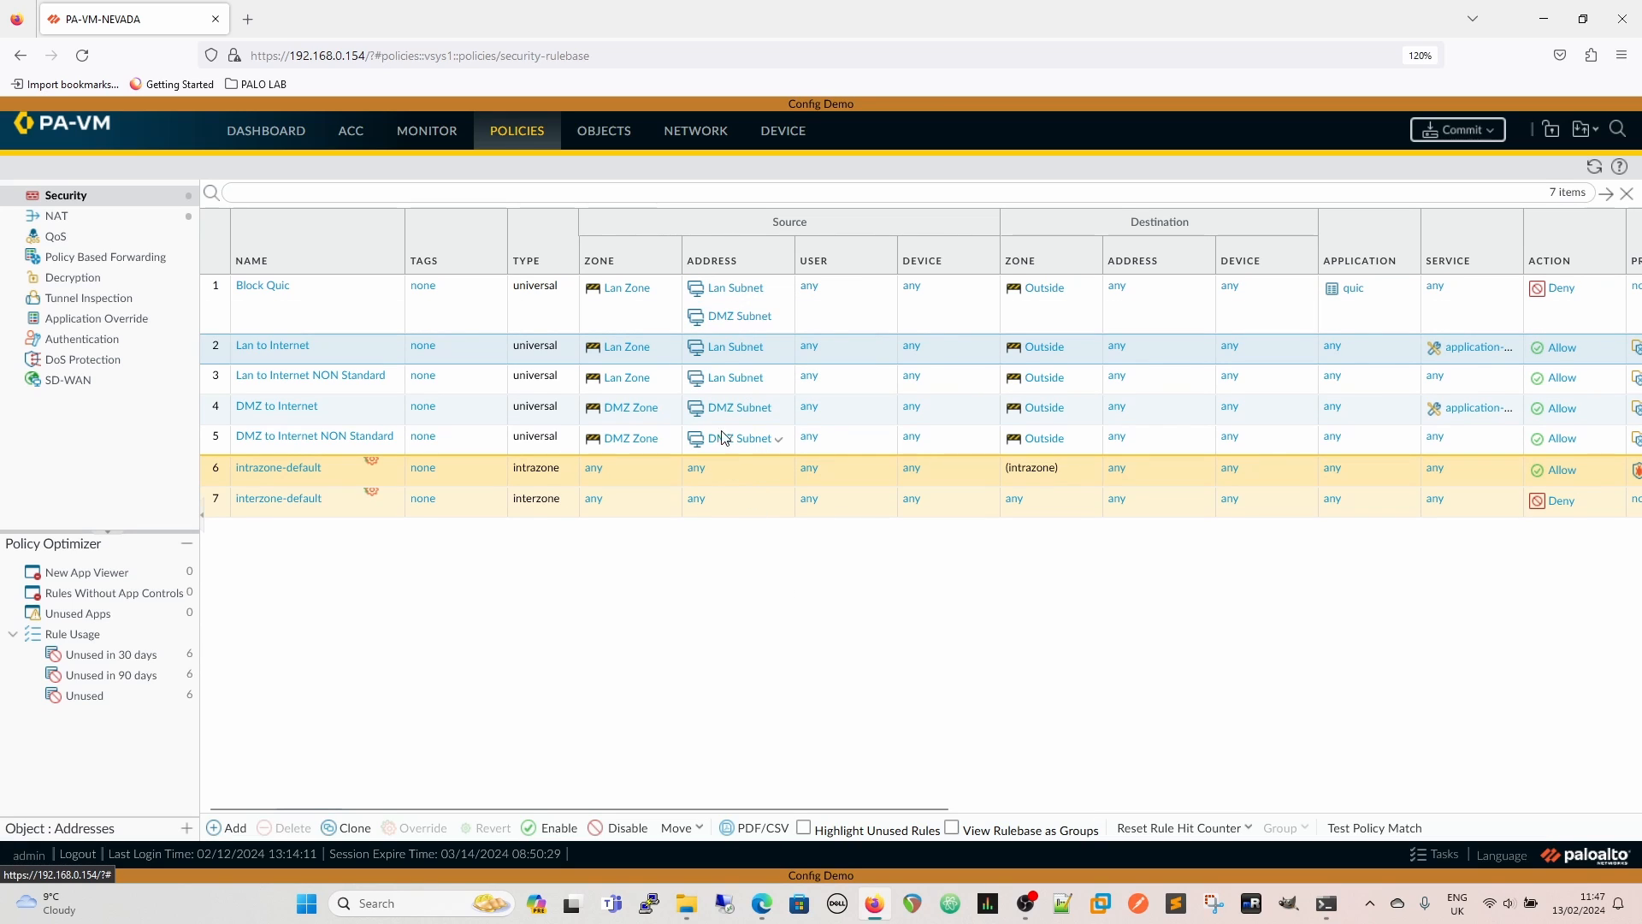
{"action": "left_click_drag", "start_coordinate": [632, 408], "coordinate": [634, 316]}
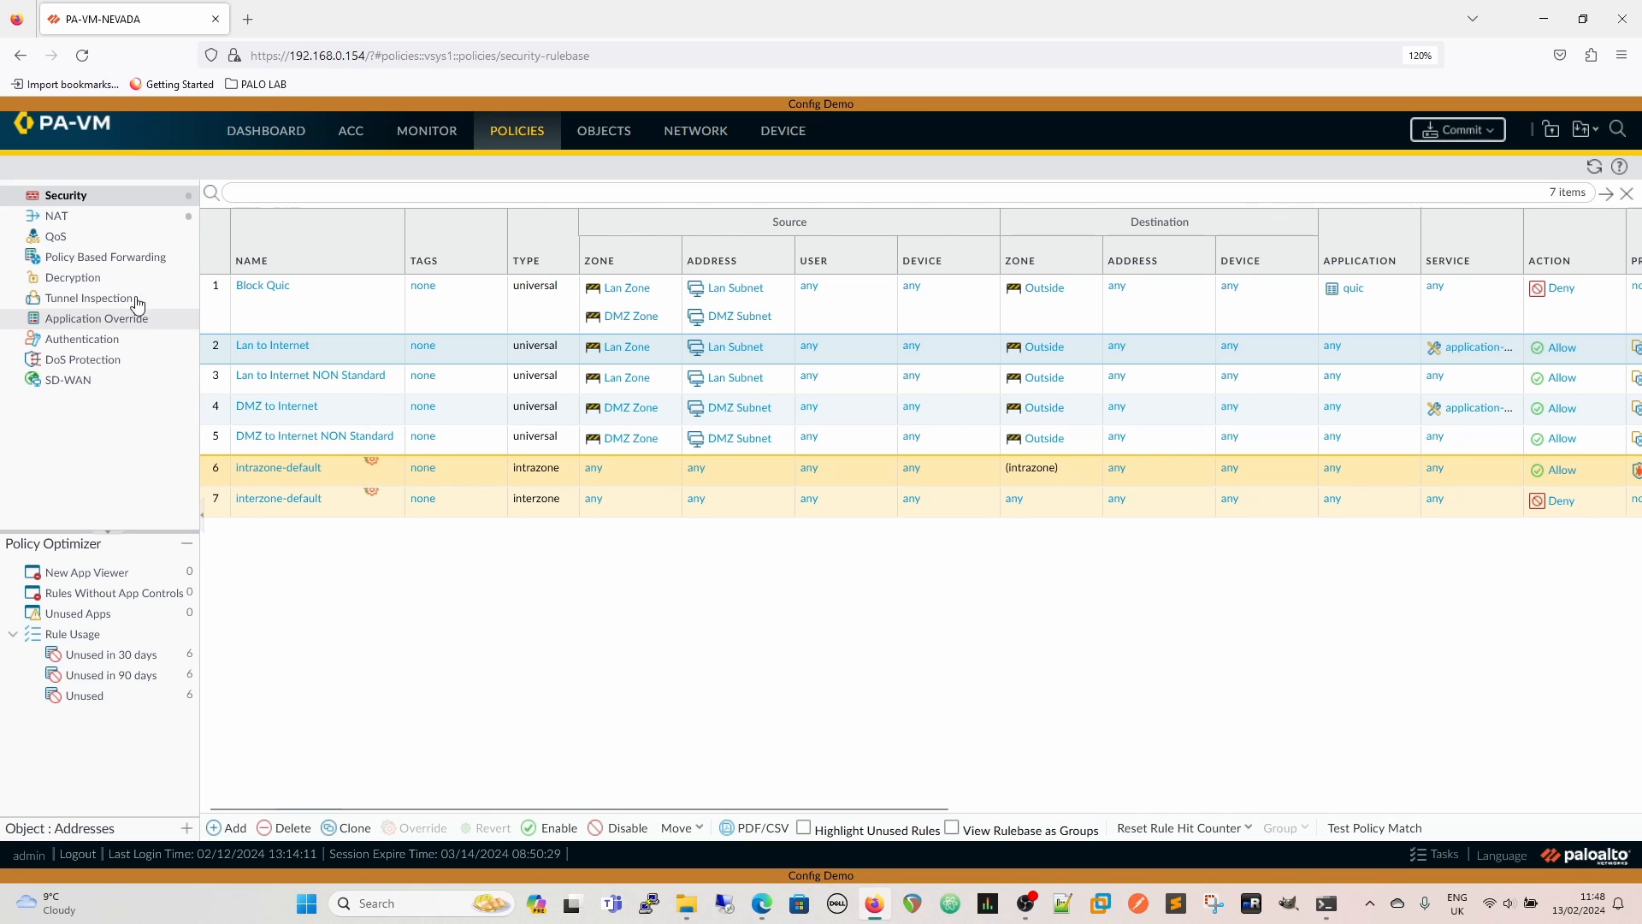
Check the Decryption rulebase, return to the security rulebase and commit all changes.
{"action": "left_click", "coordinate": [91, 284]}
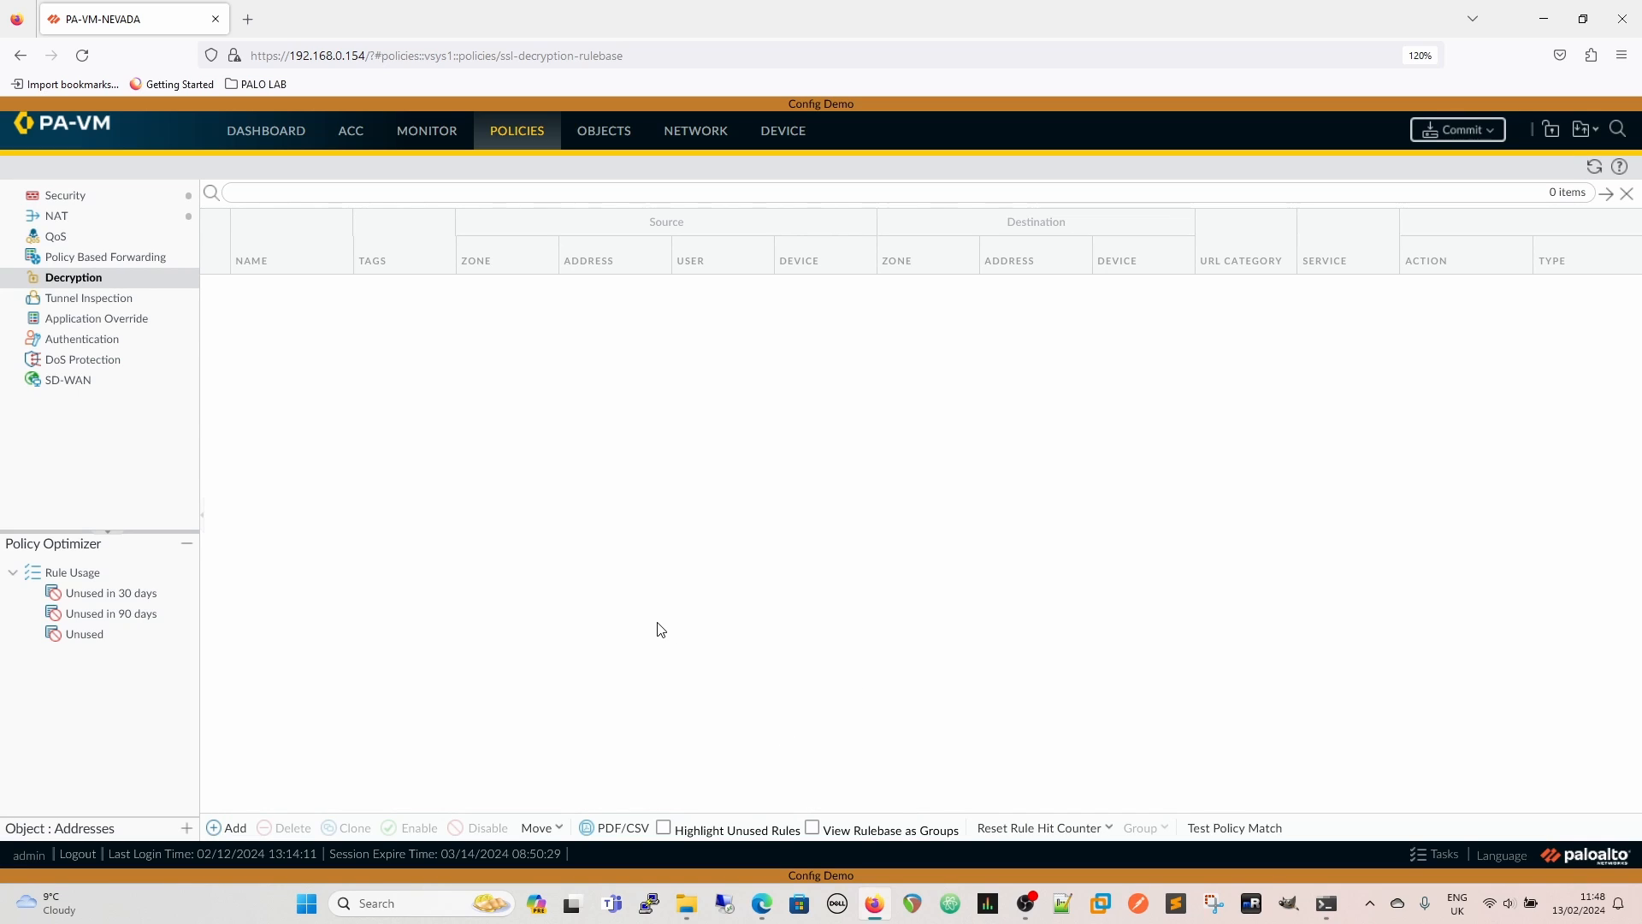
{"action": "left_click", "coordinate": [89, 202]}
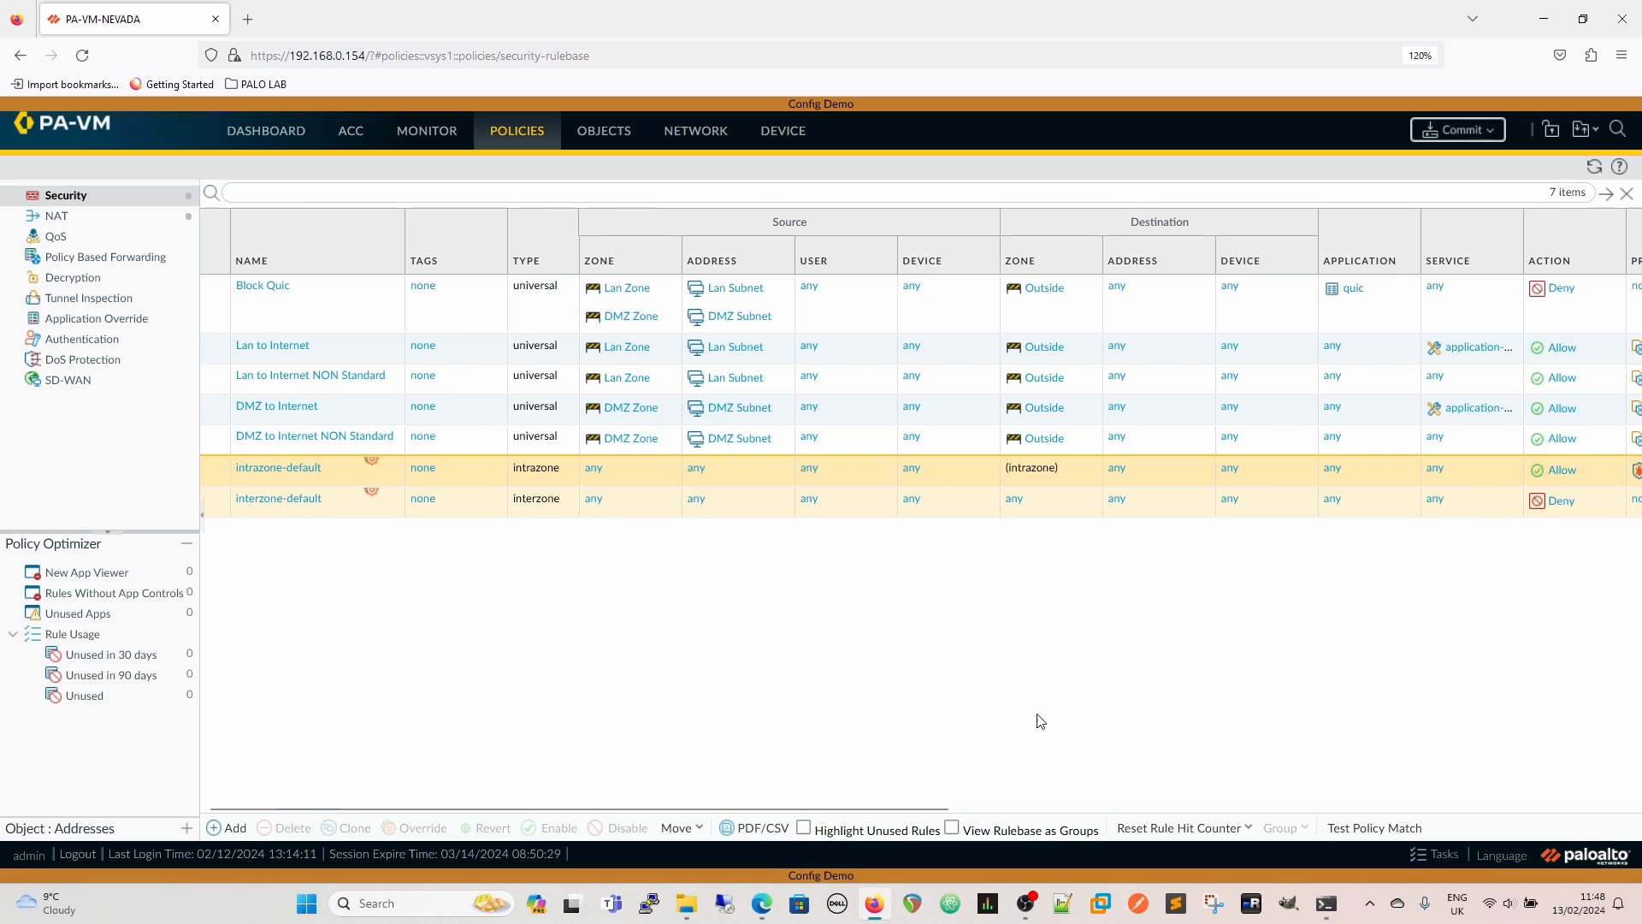
{"action": "left_click", "coordinate": [1485, 133]}
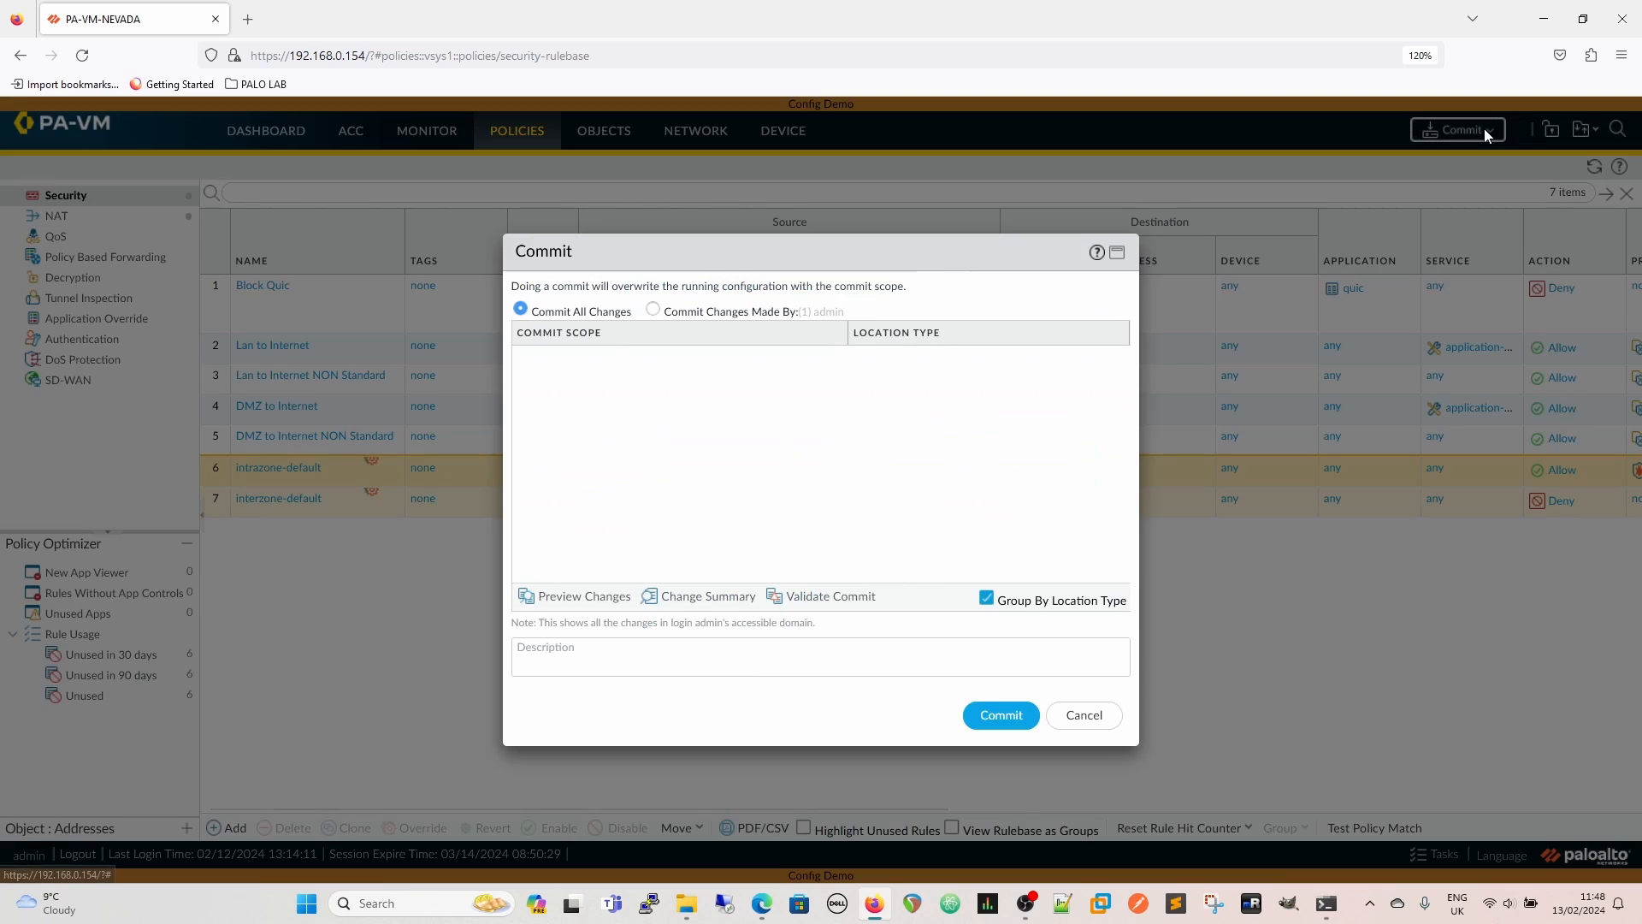
{"action": "left_click", "coordinate": [988, 718]}
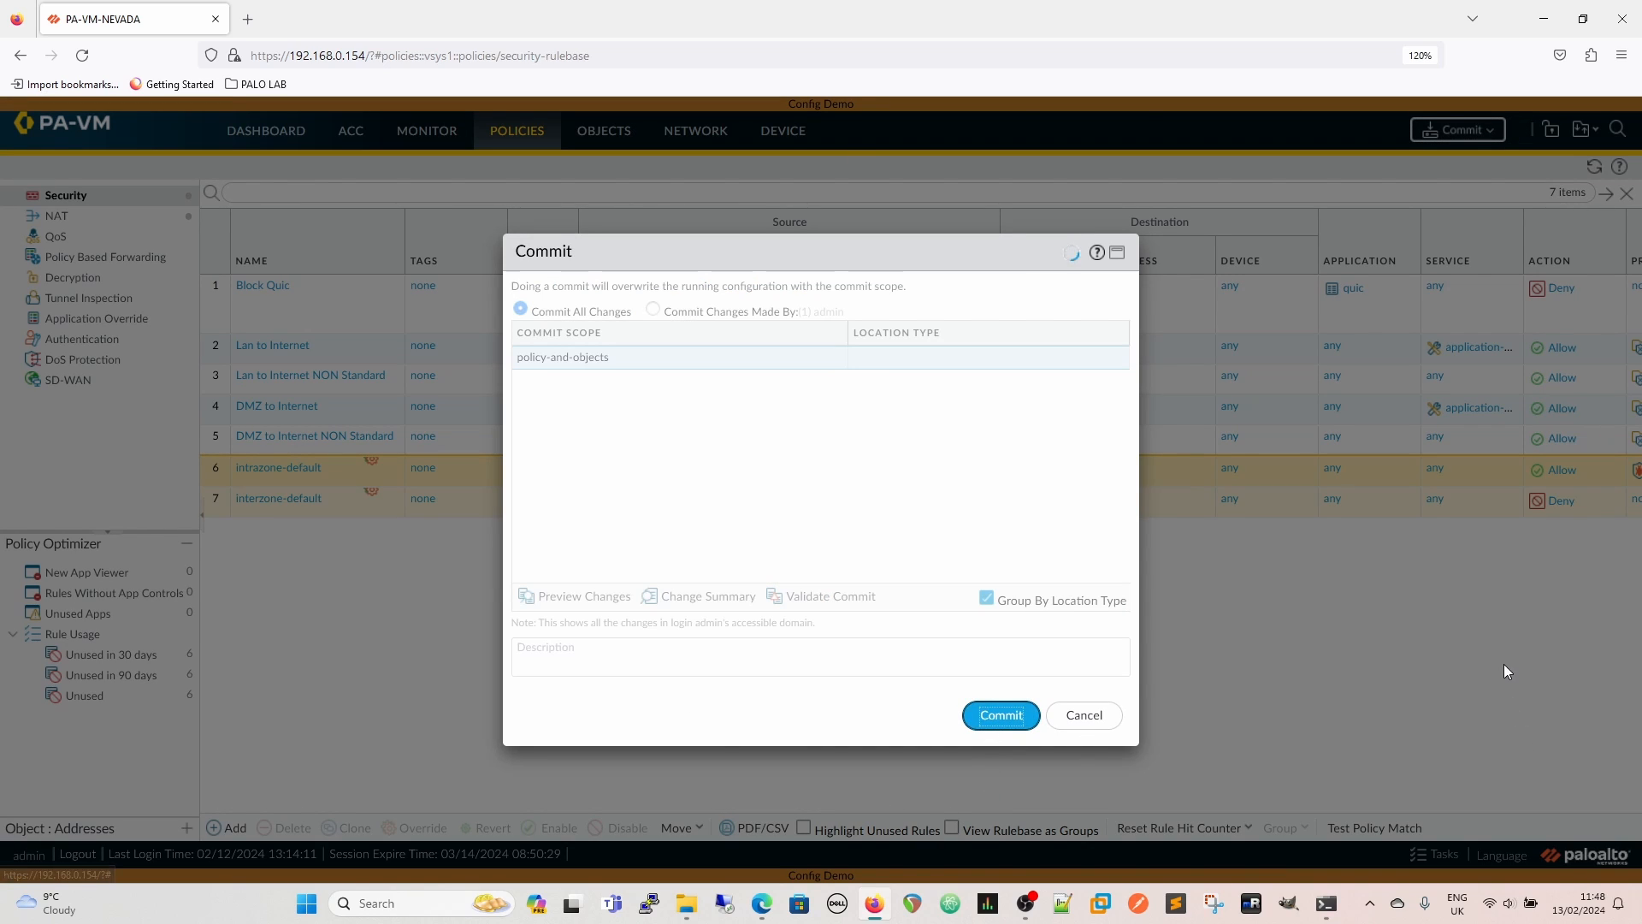